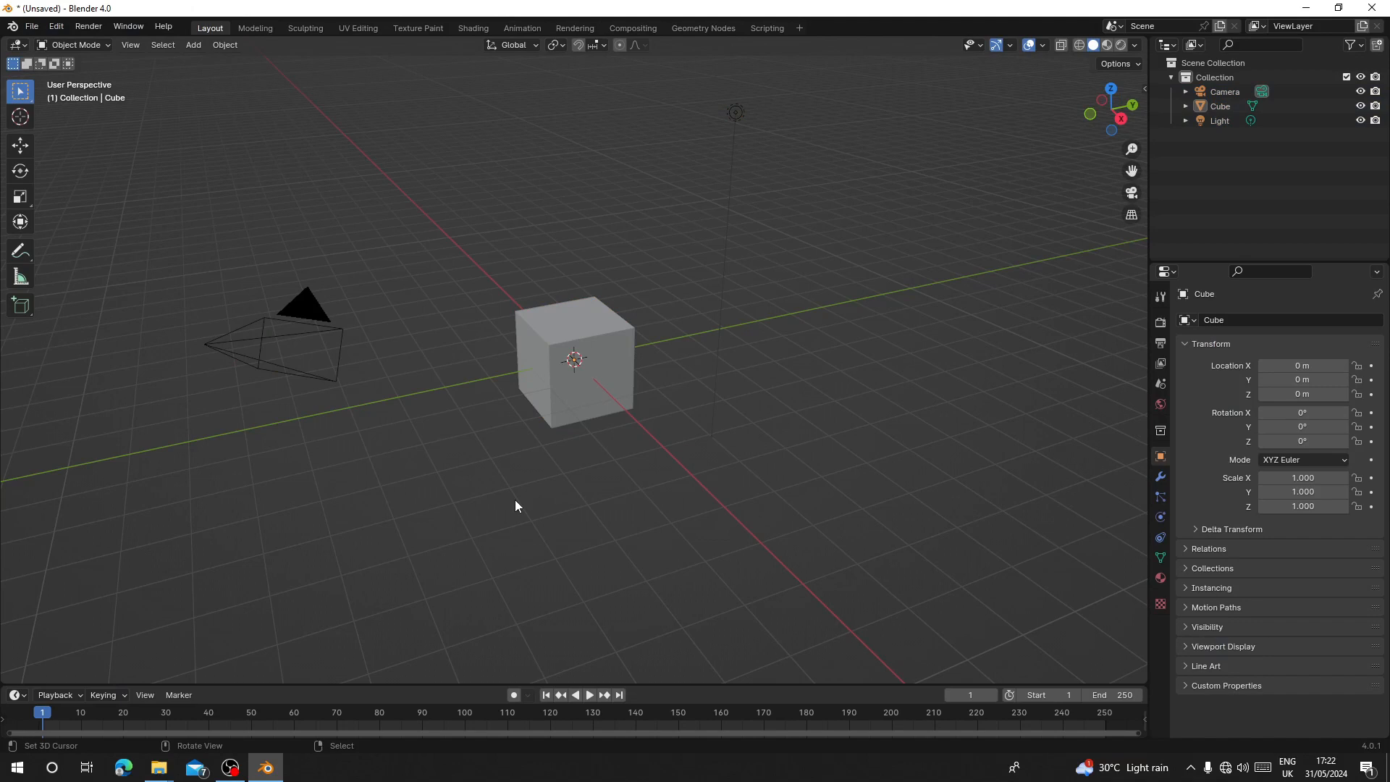
Step: Delete all the default scene objects and add a VFX Motion Tracking workspace
{"action": "key", "text": "a"}
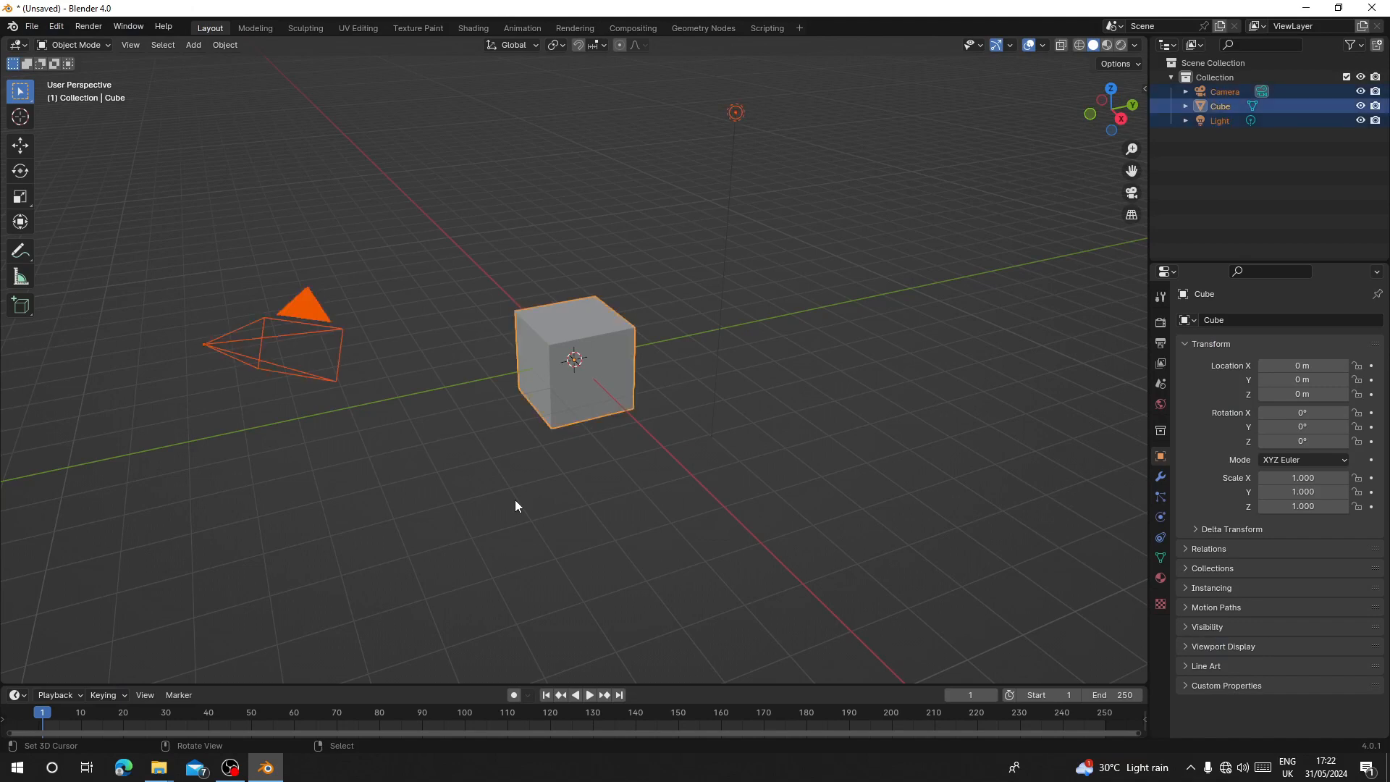
{"action": "key", "text": "Delete"}
{"action": "left_click", "coordinate": [800, 27]}
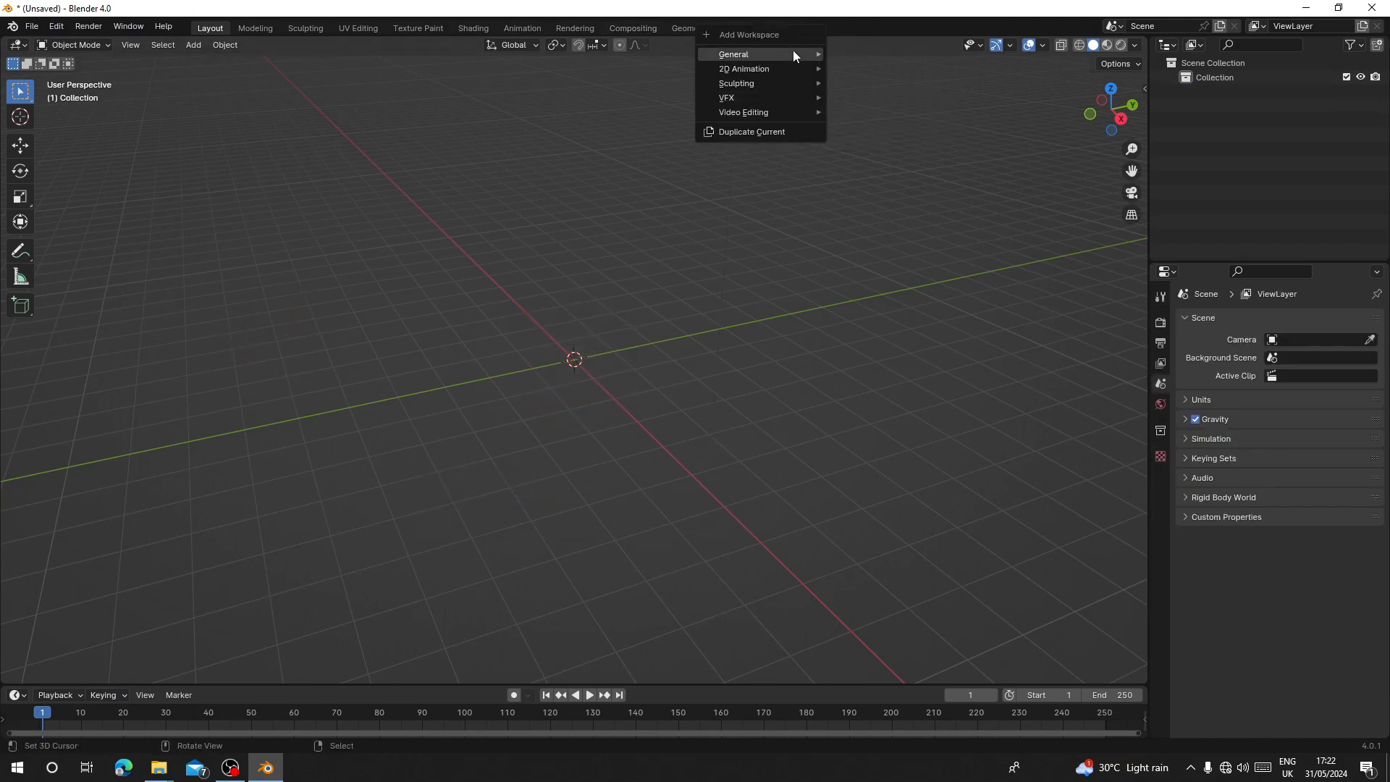
{"action": "mouse_move", "coordinate": [782, 100]}
{"action": "left_click", "coordinate": [872, 127]}
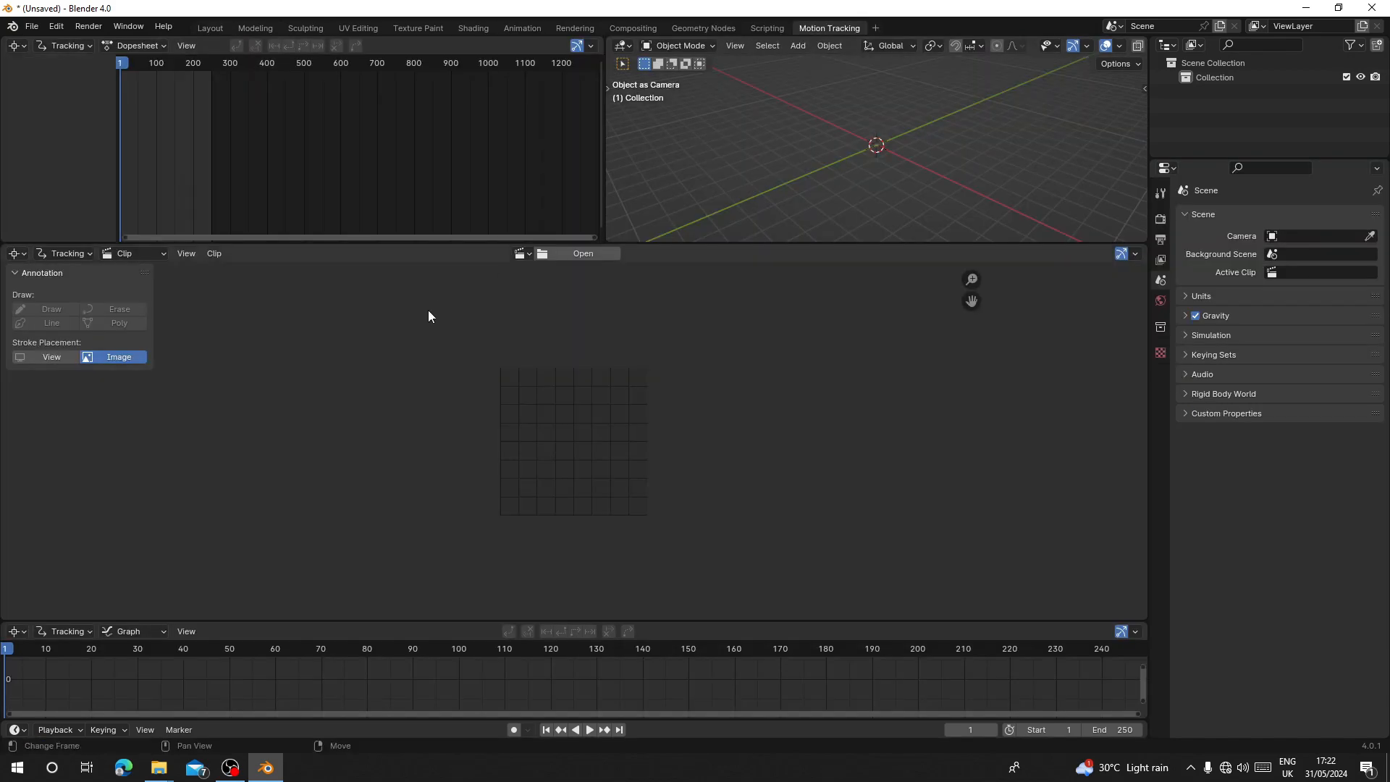
{"action": "mouse_move", "coordinate": [158, 768]}
{"action": "left_click", "coordinate": [109, 695]}
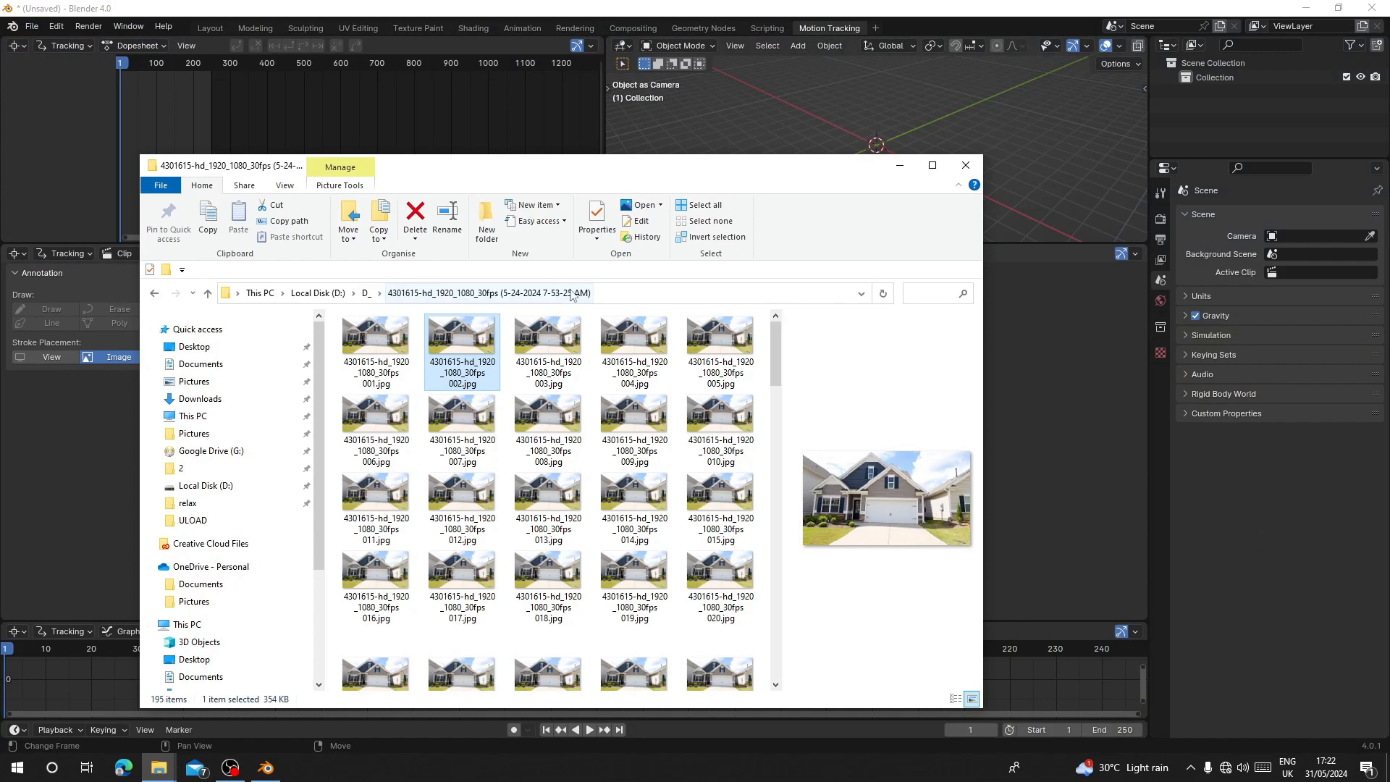
{"action": "right_click", "coordinate": [646, 298]}
{"action": "left_click", "coordinate": [695, 317]}
Step: Switch back to Blender, start opening a movie clip and browse to the copied image-sequence folder path
{"action": "key", "text": "alt+Tab"}
{"action": "left_click", "coordinate": [589, 255]}
{"action": "left_click", "coordinate": [574, 206]}
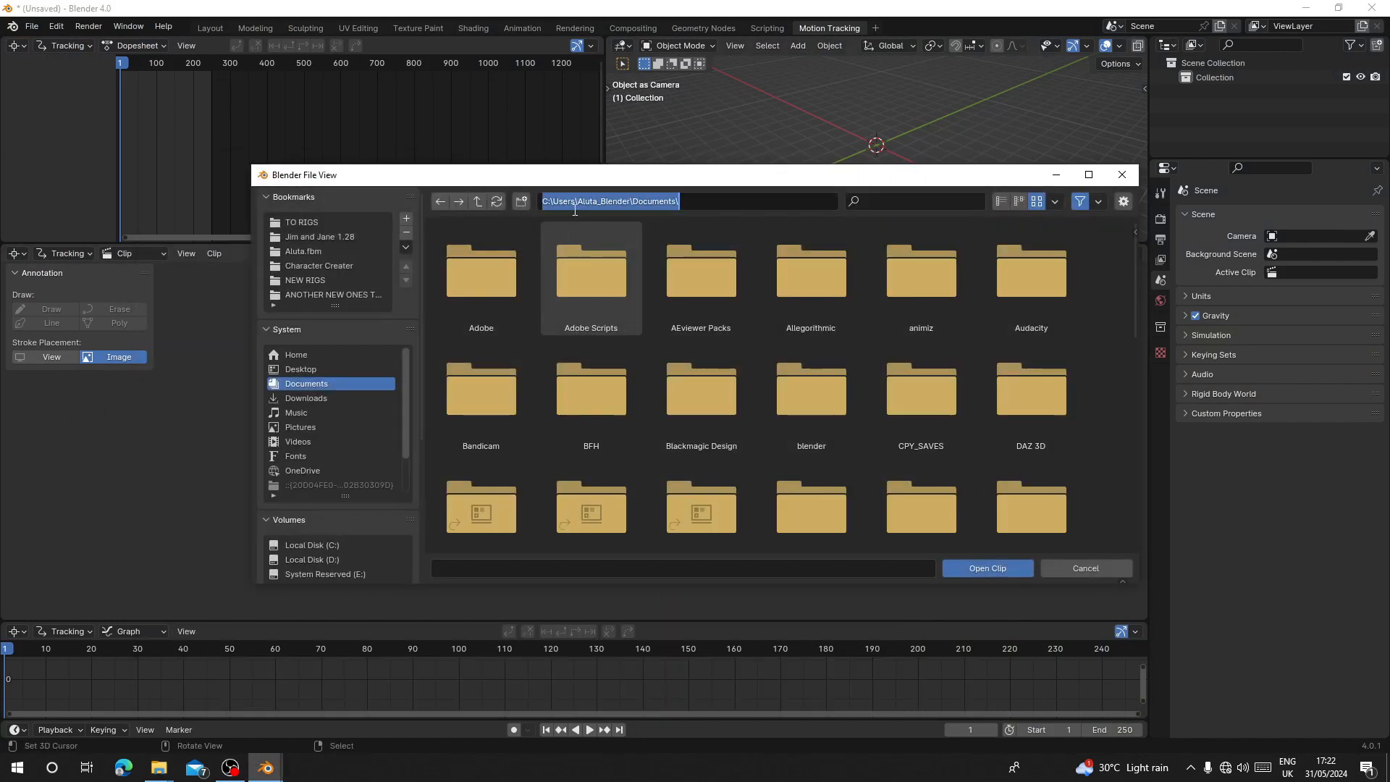
{"action": "key", "text": "ctrl+v"}
{"action": "key", "text": "Return"}
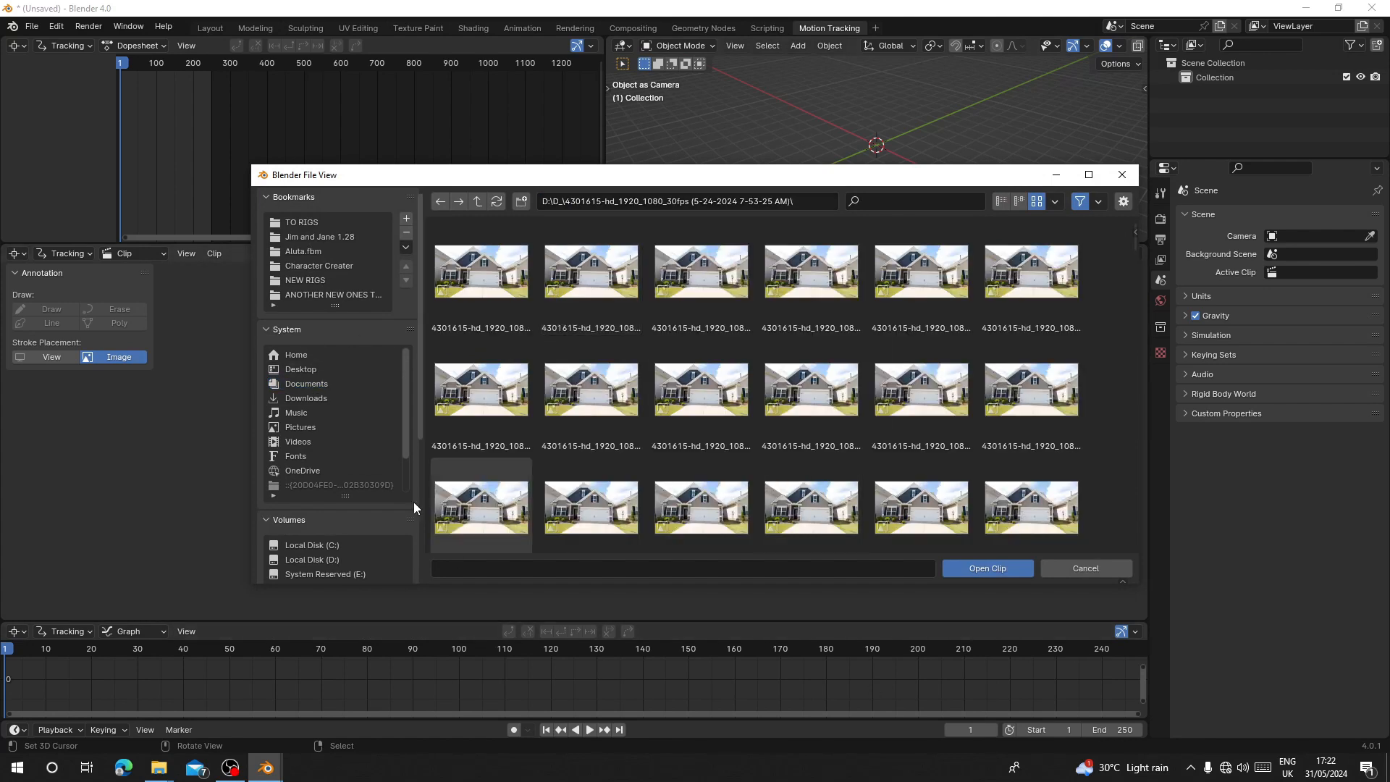
Step: Open all the folder's images, sorted by name, as the clip, and match the scene frames to it with prefetching
{"action": "left_click", "coordinate": [1054, 203]}
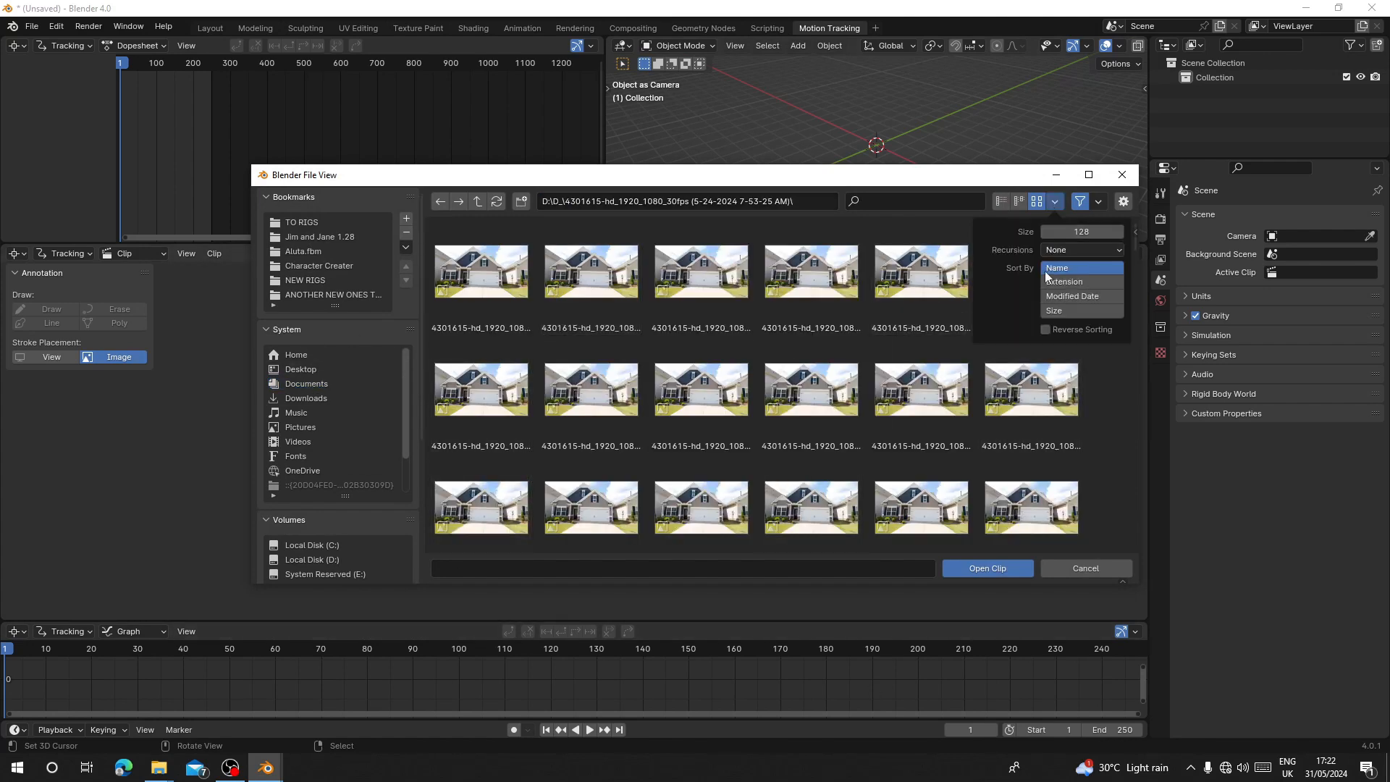
{"action": "left_click", "coordinate": [1072, 266]}
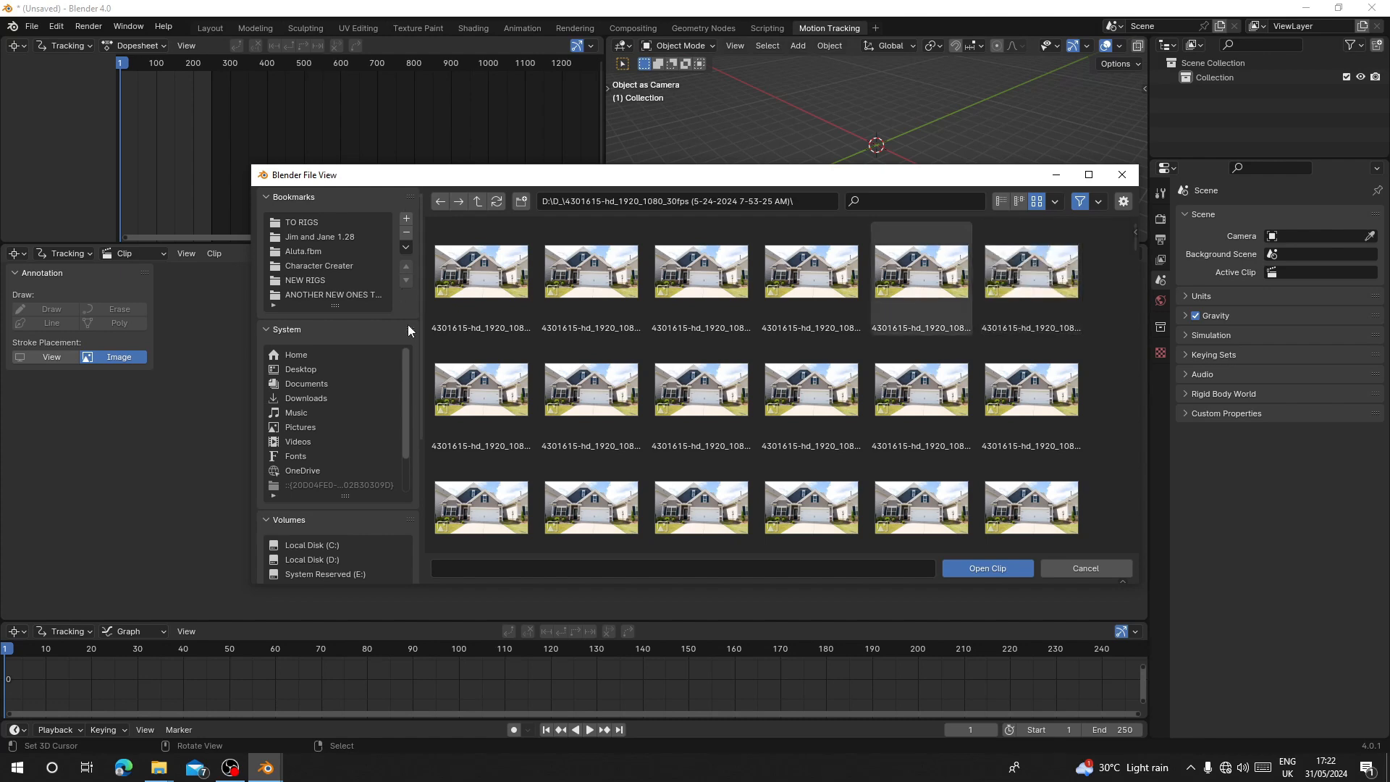
{"action": "key", "text": "a"}
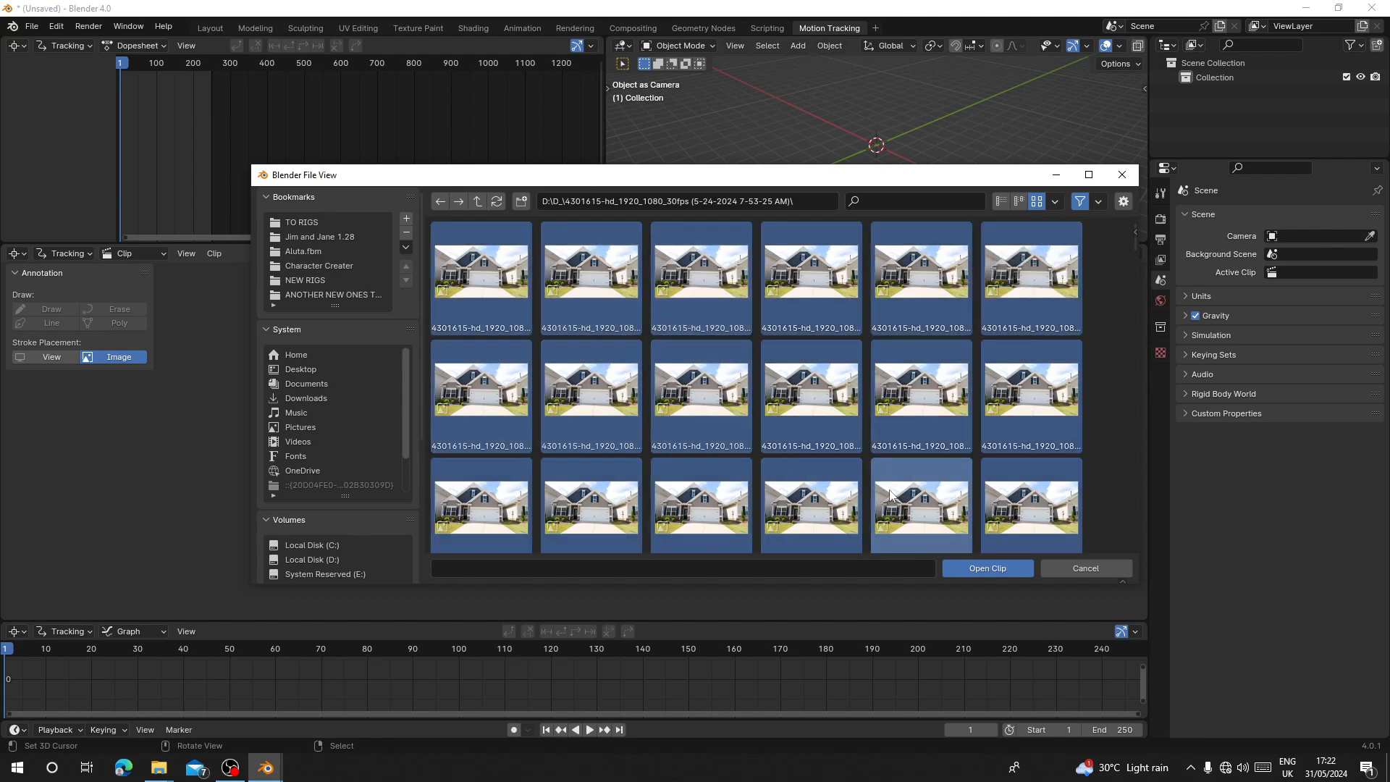
{"action": "left_click", "coordinate": [957, 567]}
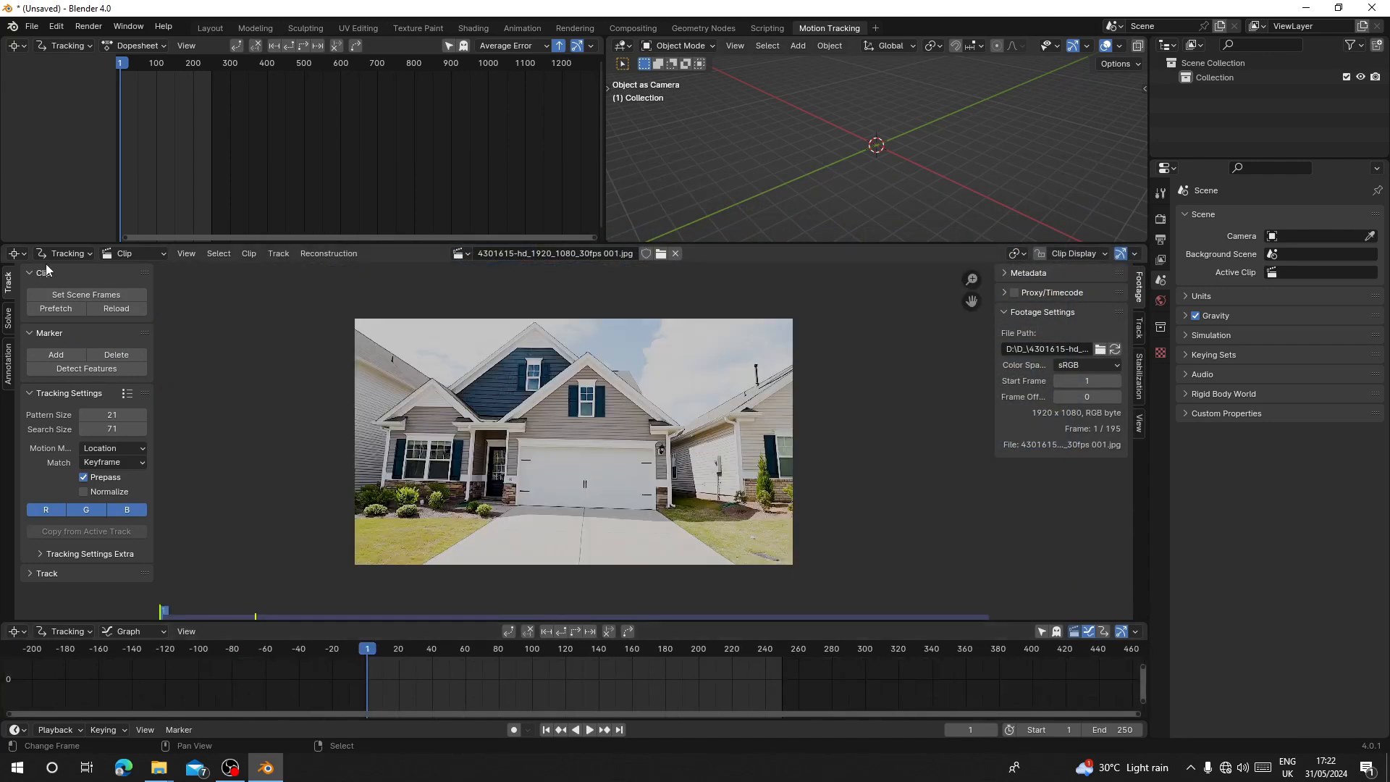
{"action": "left_click", "coordinate": [82, 291]}
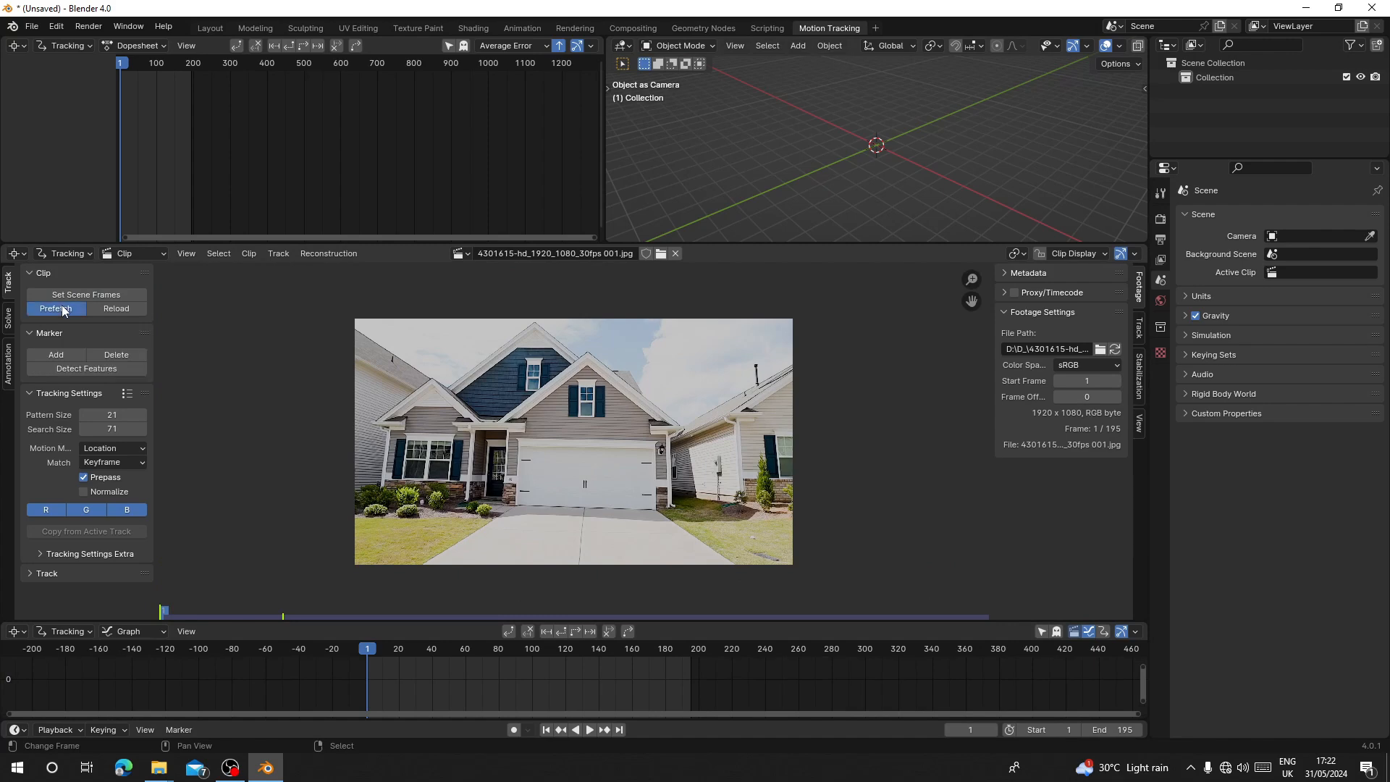
Step: Play the house footage and examine its camera movement and trackable details, then stop playback
{"action": "left_click", "coordinate": [590, 731]}
{"action": "scroll", "coordinate": [582, 434], "scroll_direction": "up", "scroll_amount": 2}
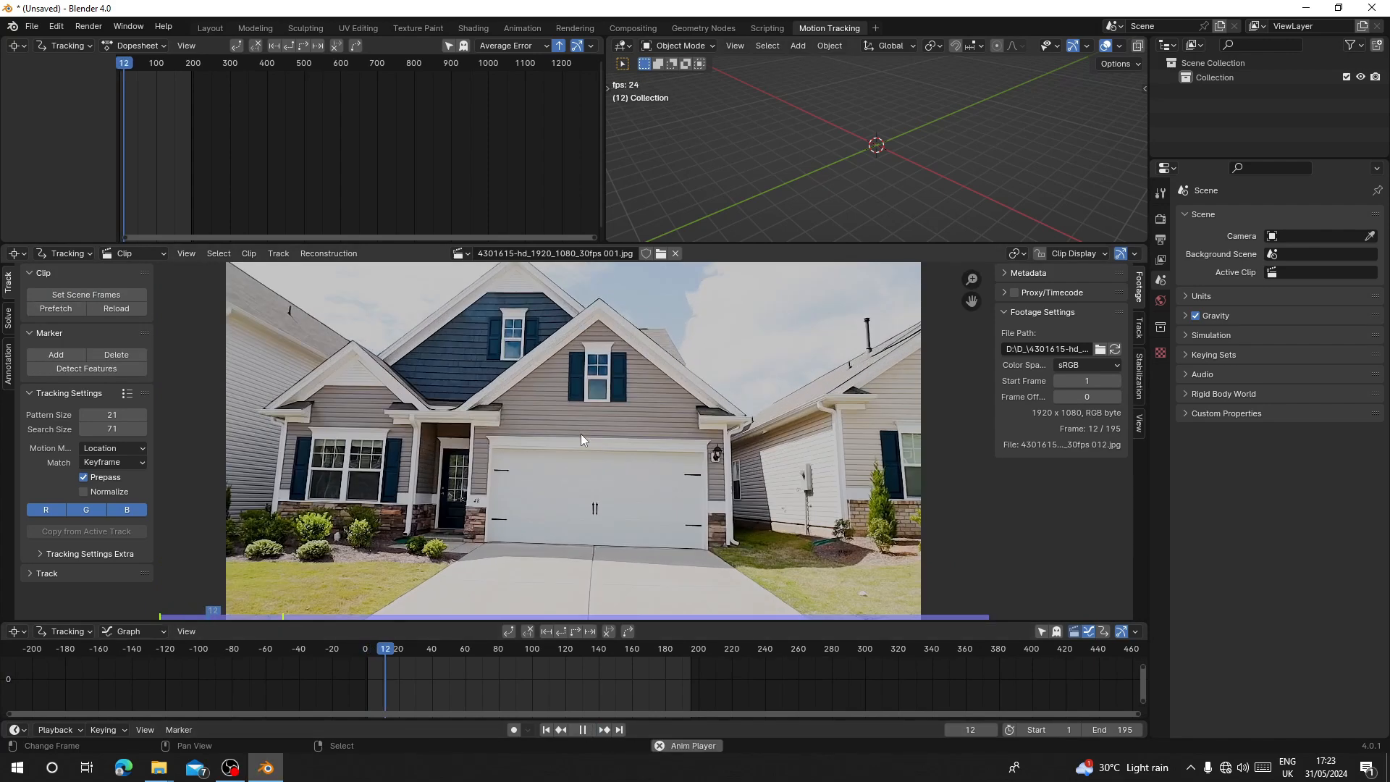
{"action": "middle_click_drag", "start_coordinate": [581, 433], "coordinate": [563, 431]}
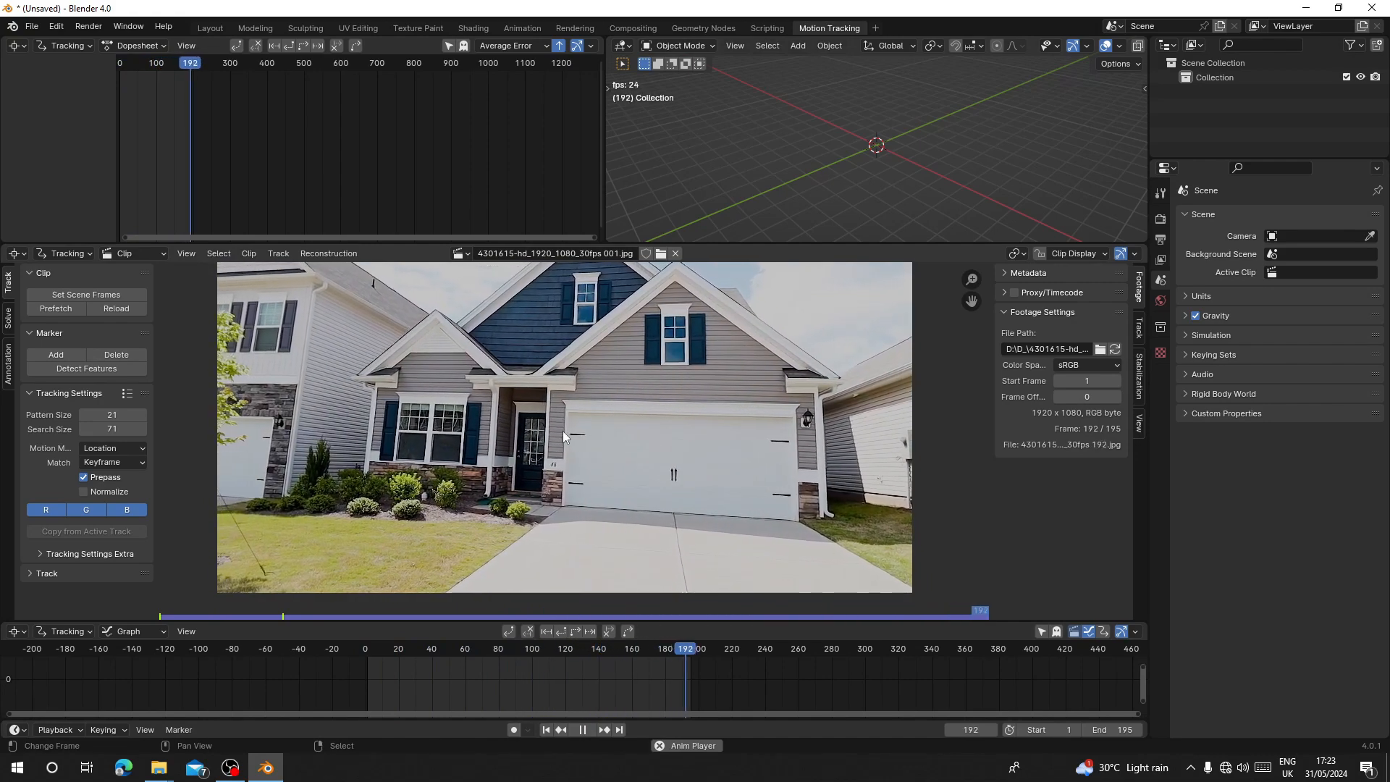
{"action": "scroll", "coordinate": [569, 433], "scroll_direction": "up", "scroll_amount": 5}
{"action": "scroll", "coordinate": [569, 433], "scroll_direction": "down", "scroll_amount": 5}
{"action": "scroll", "coordinate": [569, 433], "scroll_direction": "up", "scroll_amount": 6}
{"action": "scroll", "coordinate": [569, 433], "scroll_direction": "down", "scroll_amount": 7}
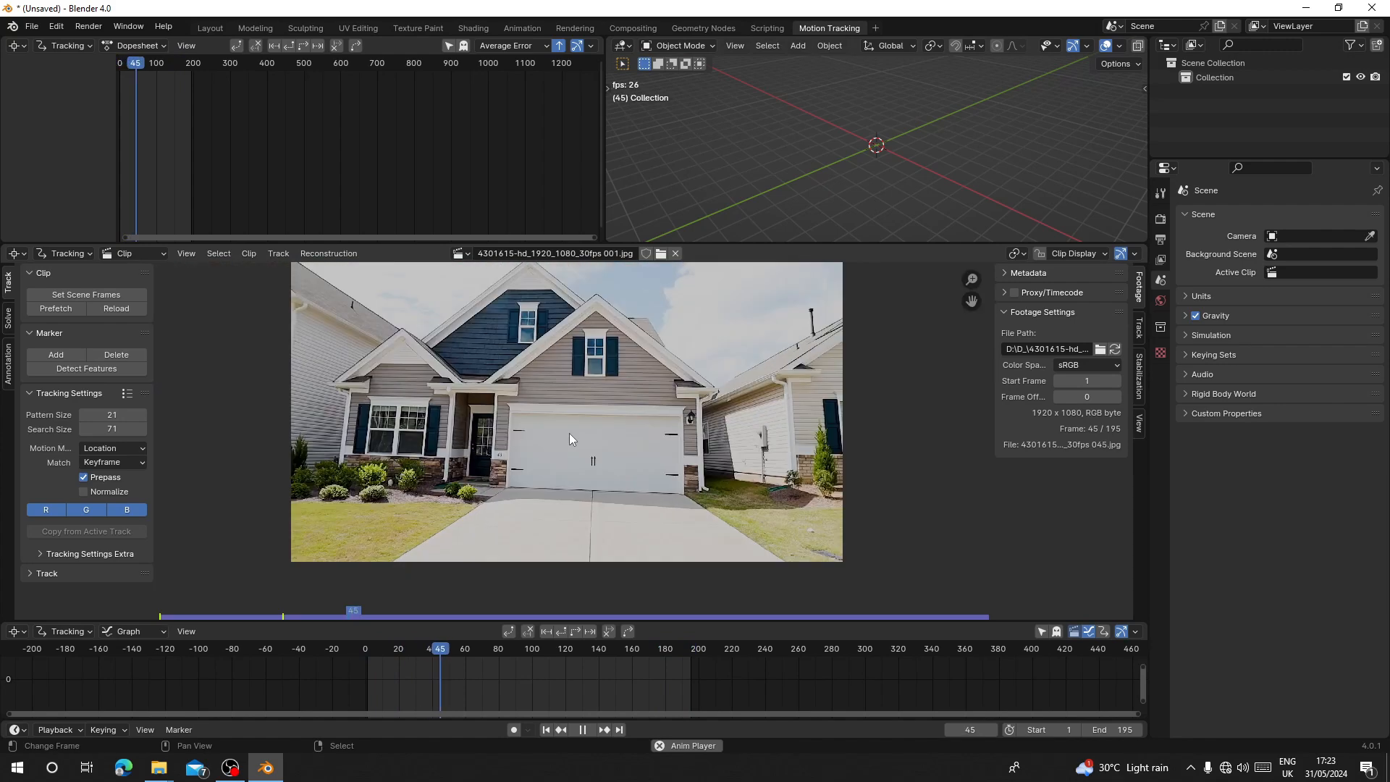
{"action": "scroll", "coordinate": [569, 433], "scroll_direction": "up", "scroll_amount": 8}
{"action": "scroll", "coordinate": [569, 433], "scroll_direction": "down", "scroll_amount": 7}
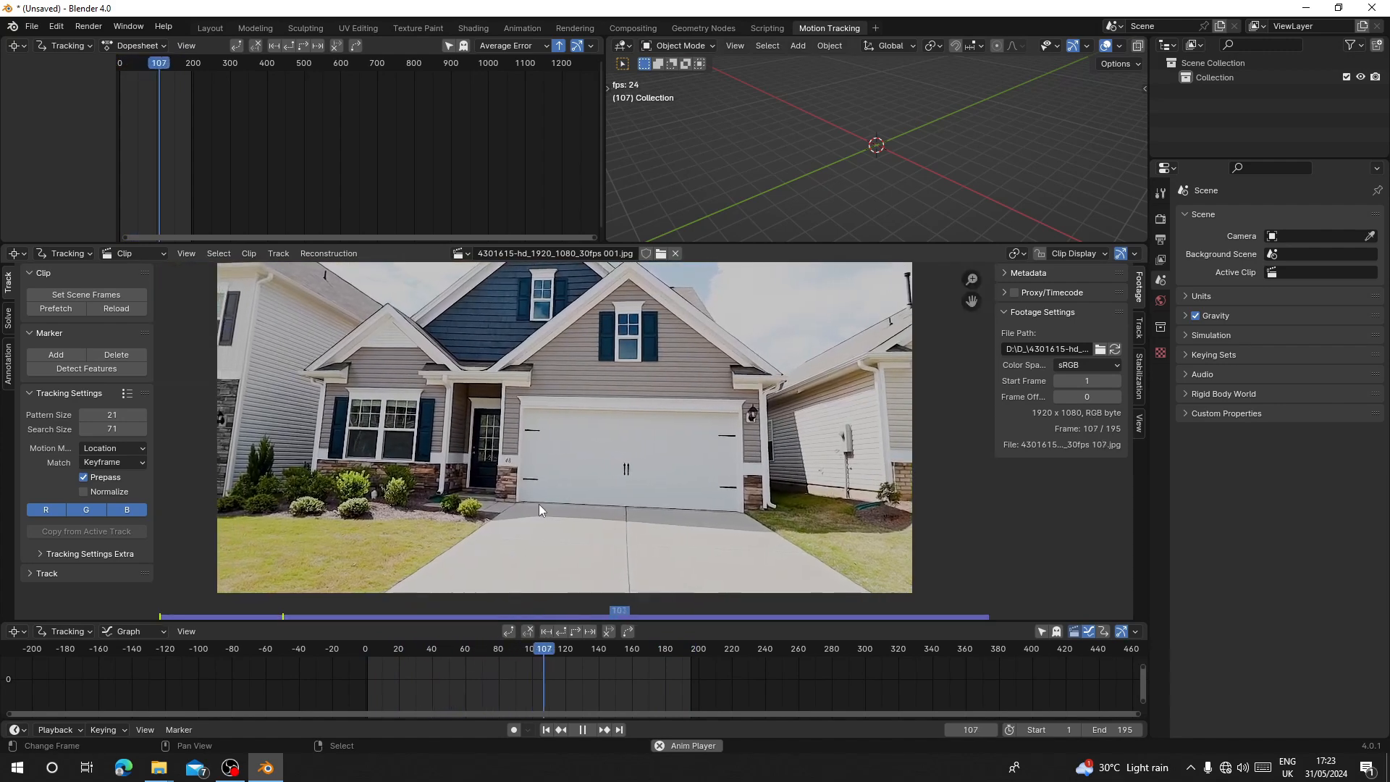
{"action": "key", "text": "space"}
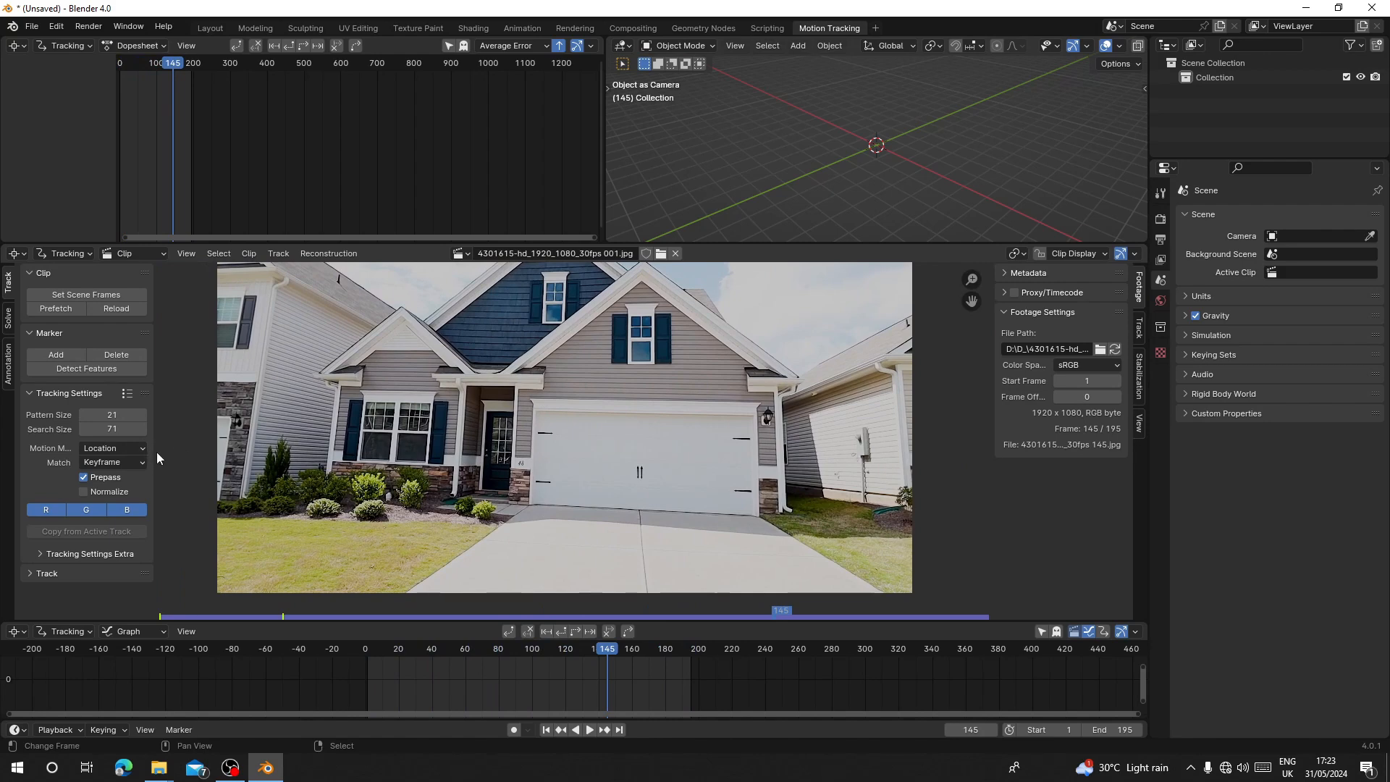
Step: Set the tracking match to Previous frame and enable Normalize in the tracking settings
{"action": "left_click_drag", "start_coordinate": [163, 453], "coordinate": [251, 452]}
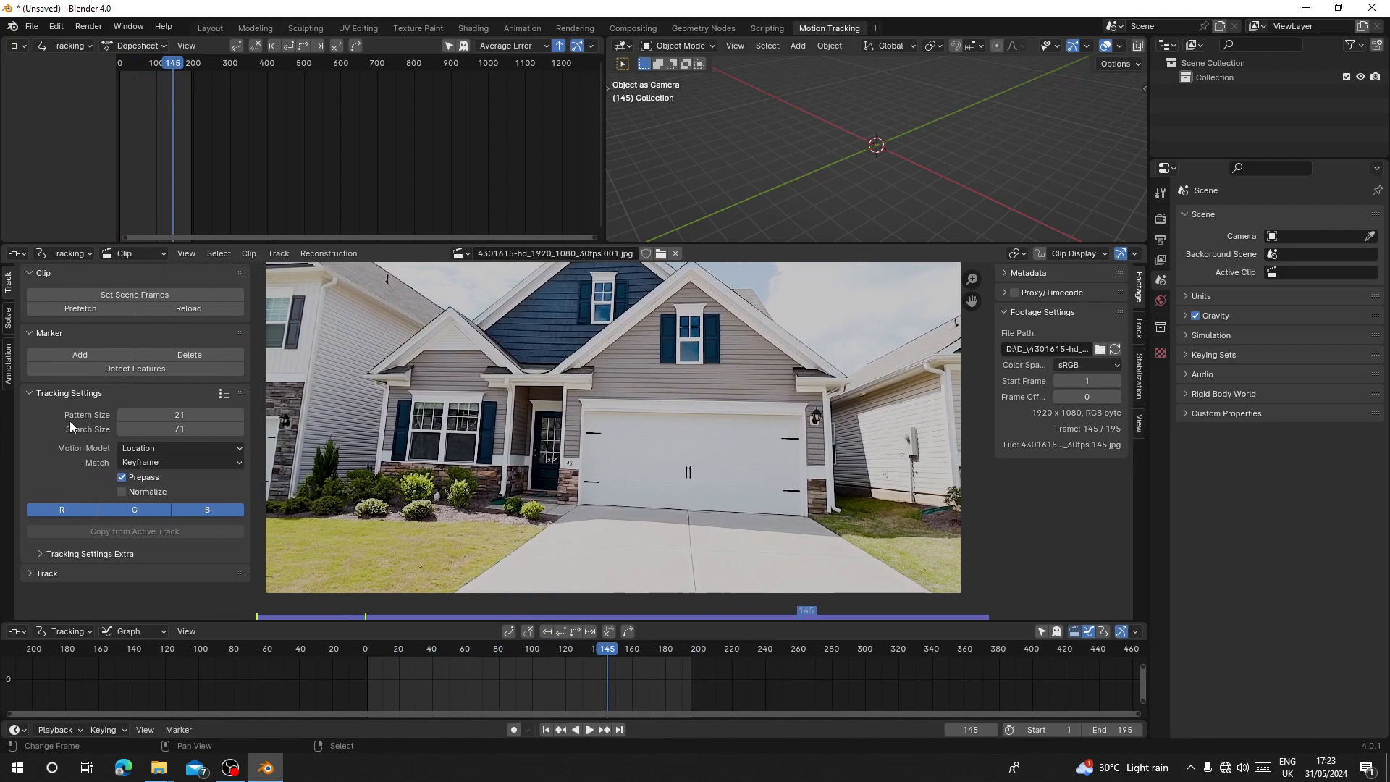
{"action": "left_click", "coordinate": [174, 462]}
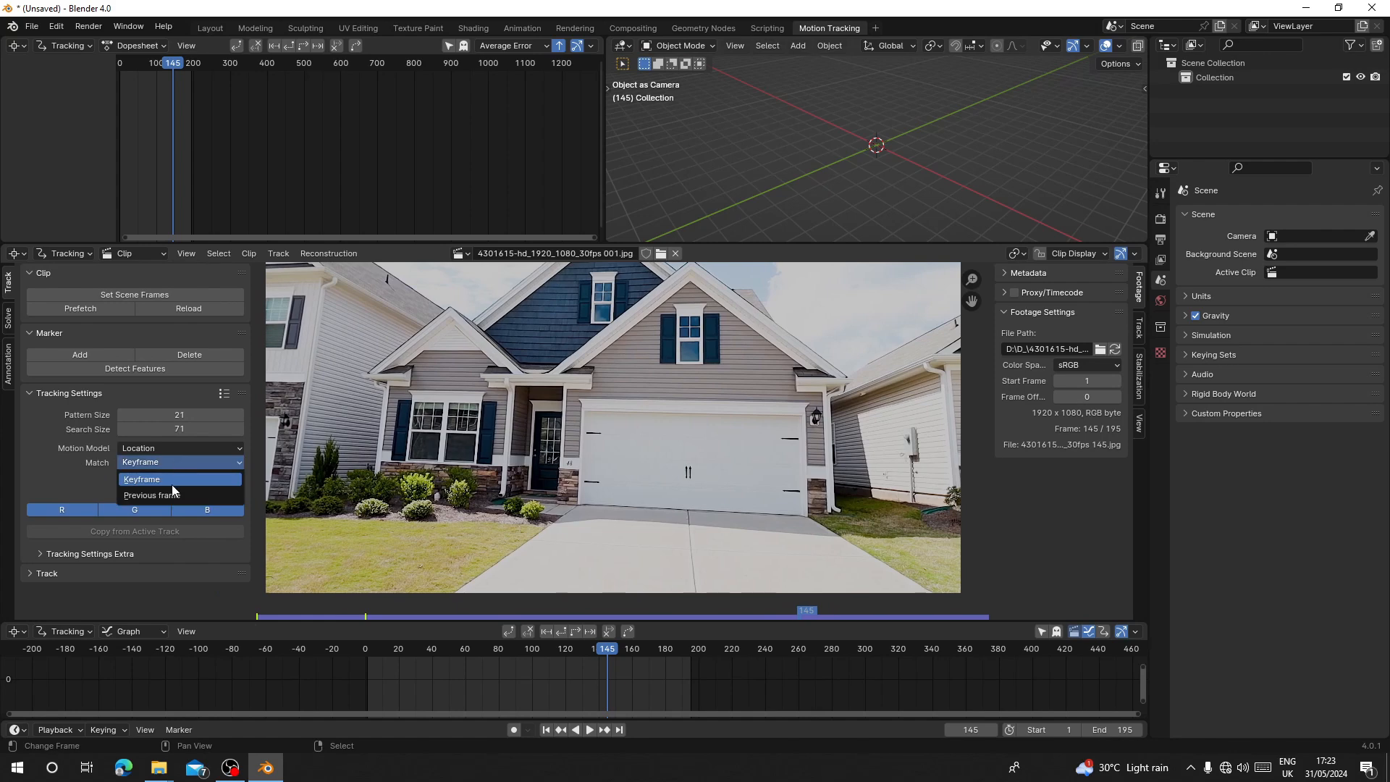
{"action": "left_click", "coordinate": [141, 496]}
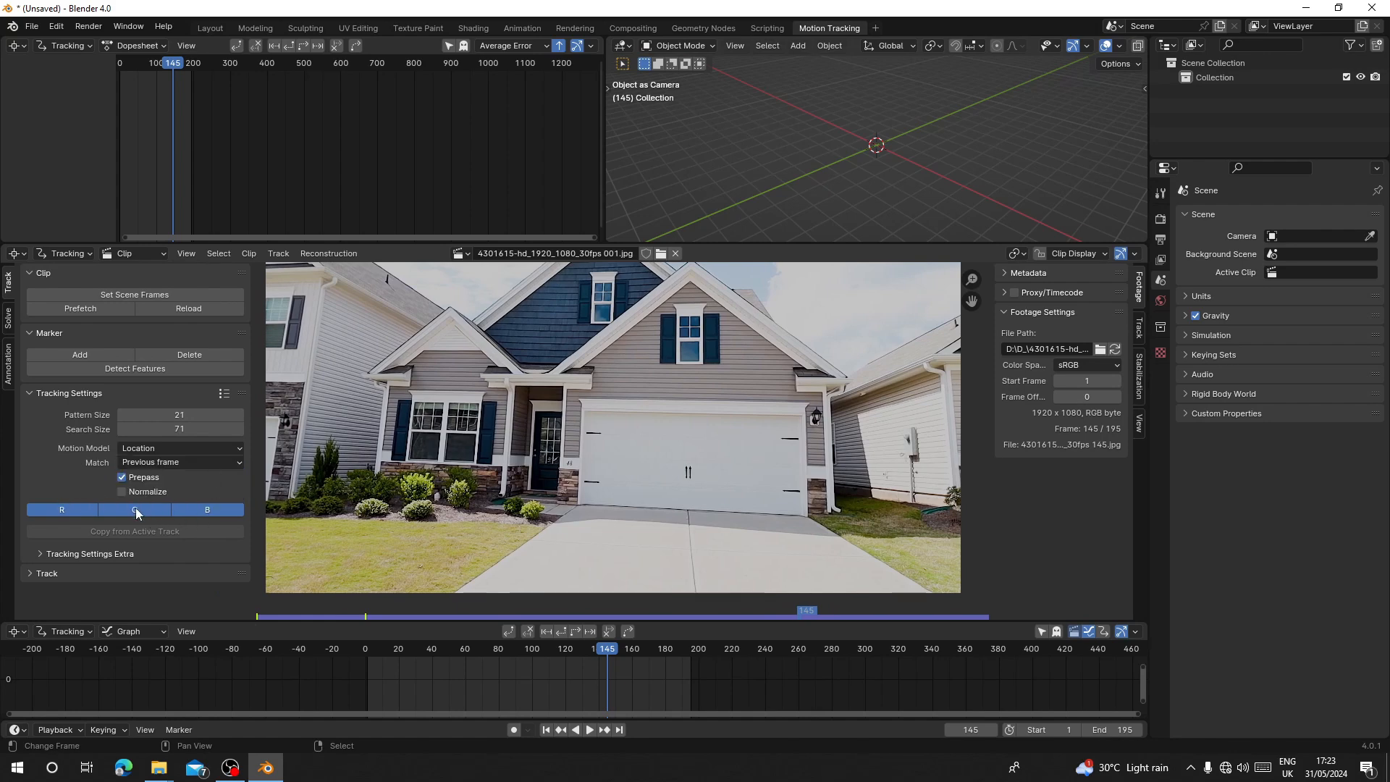
Step: Detect features on the clip's first frame and track the markers forwards to the end
{"action": "left_click", "coordinate": [545, 730]}
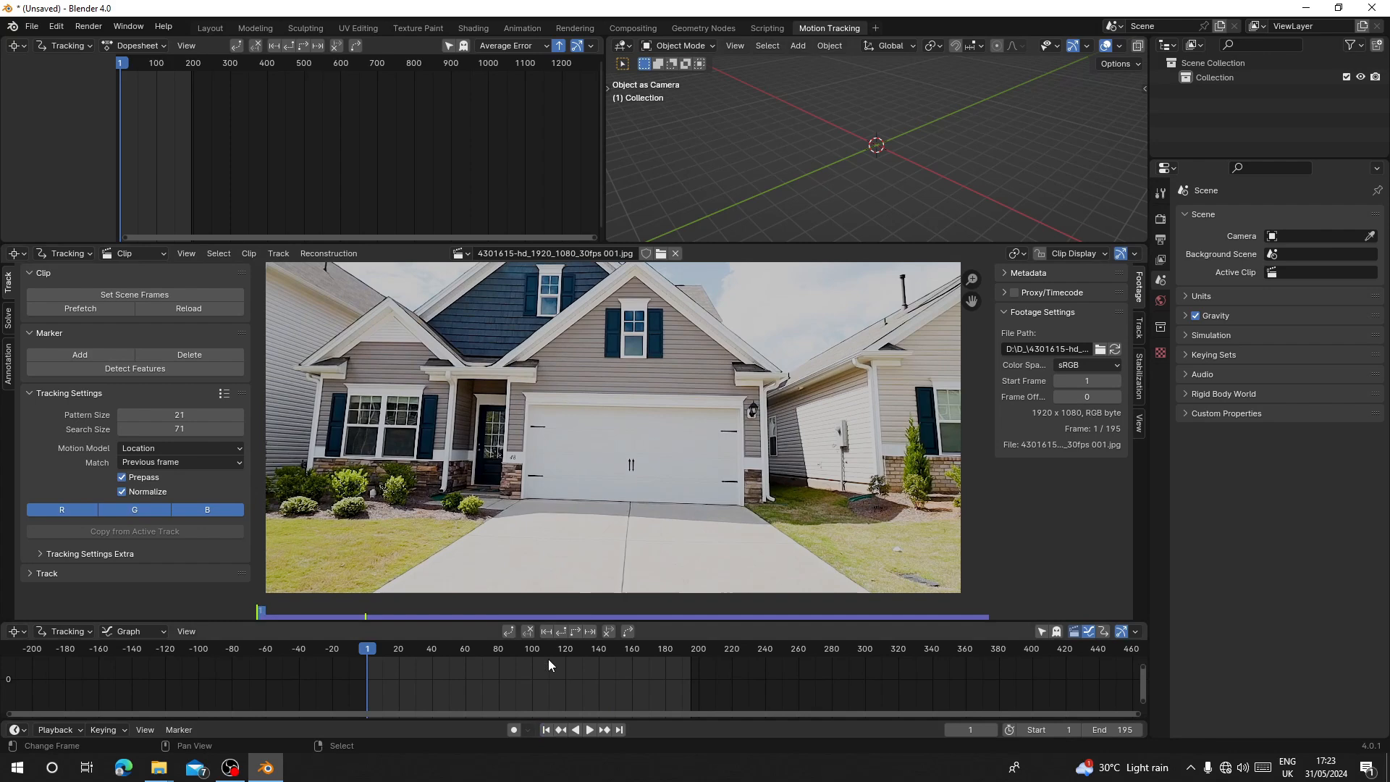
{"action": "left_click", "coordinate": [149, 365]}
{"action": "left_click", "coordinate": [576, 632]}
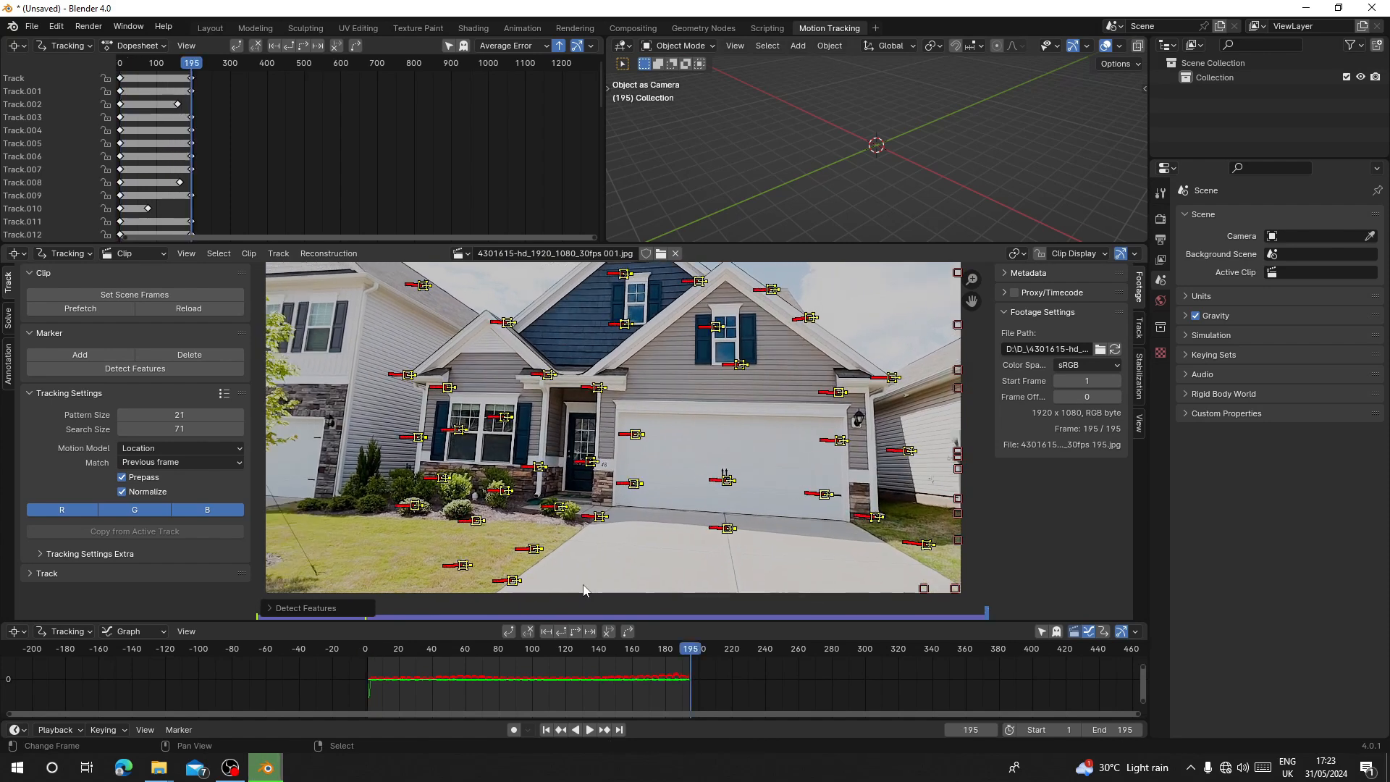
Step: Detect features on the last frame, 195, and track the markers backwards to the start
{"action": "left_click", "coordinate": [374, 686]}
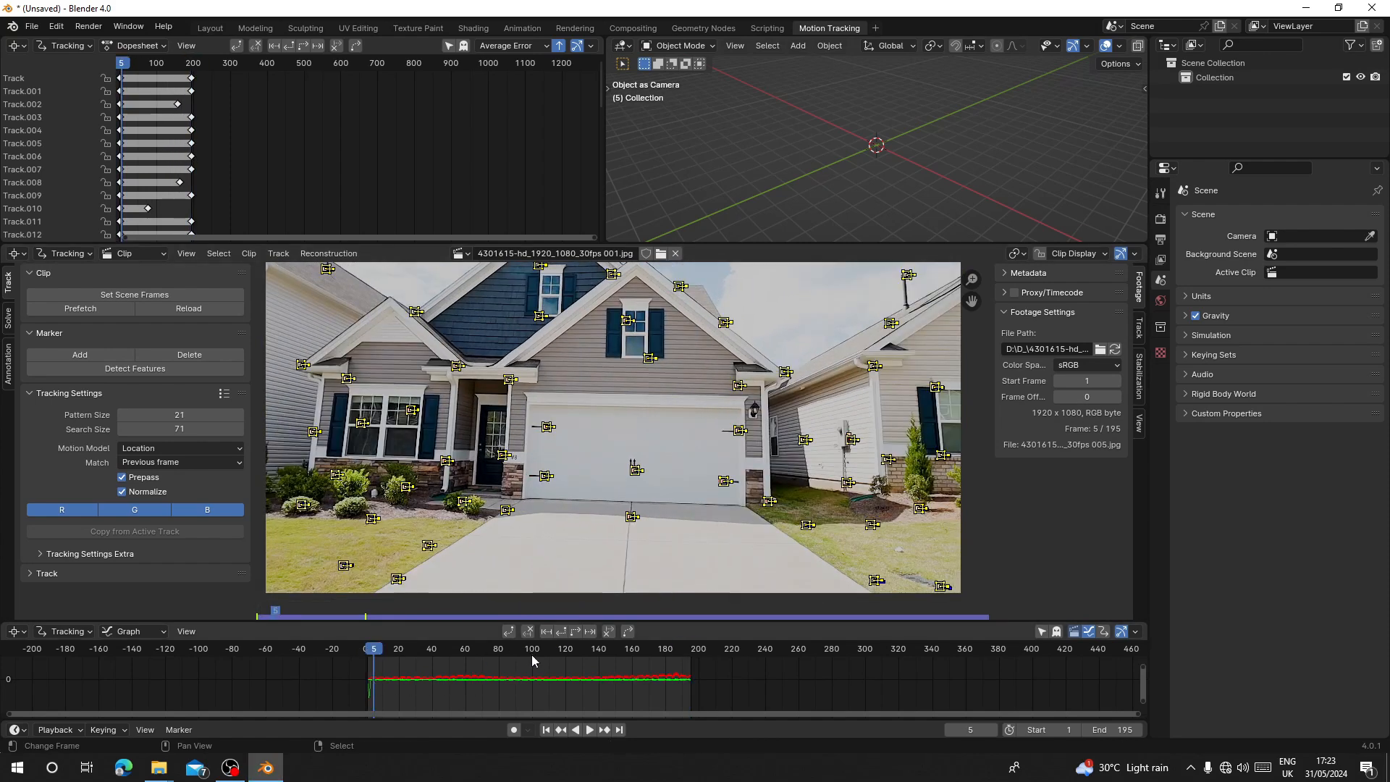
{"action": "key", "text": "shift+Left"}
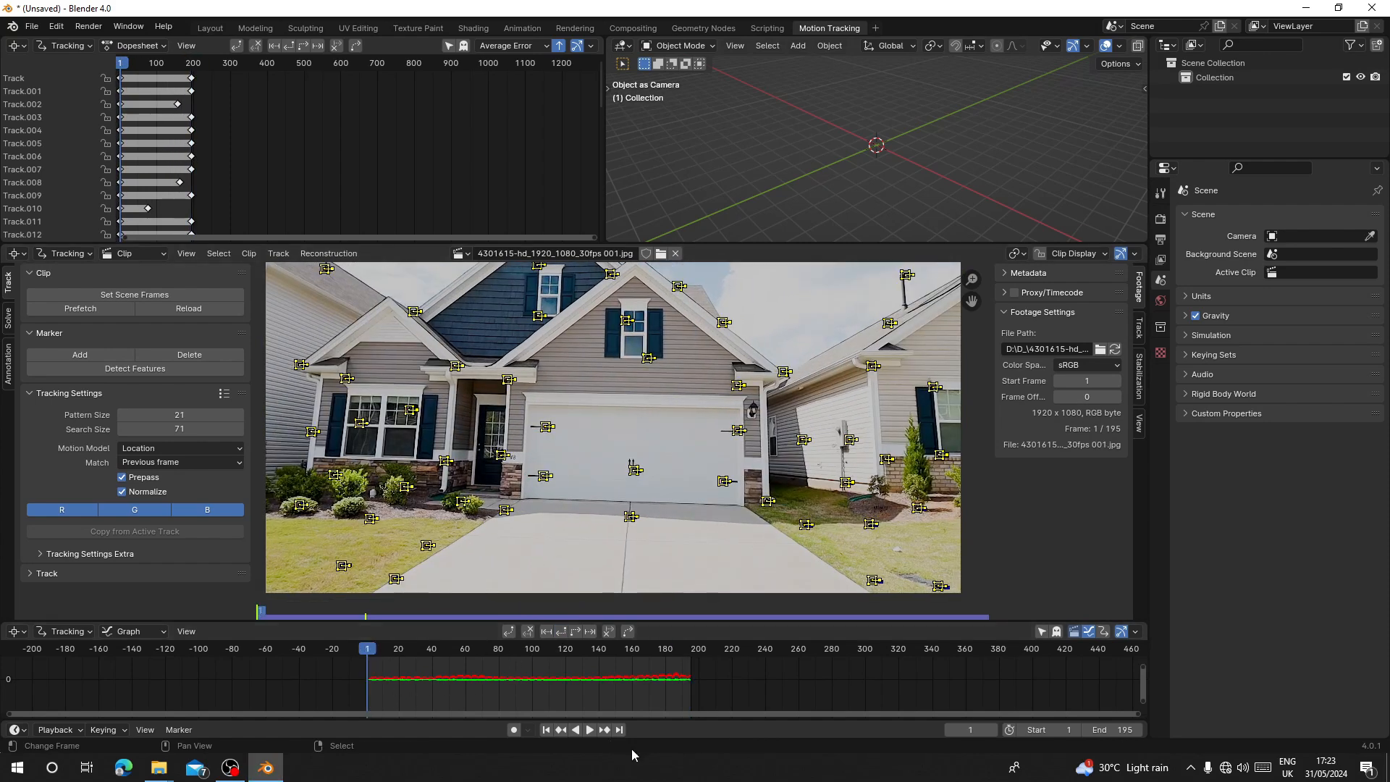
{"action": "key", "text": "shift+Right"}
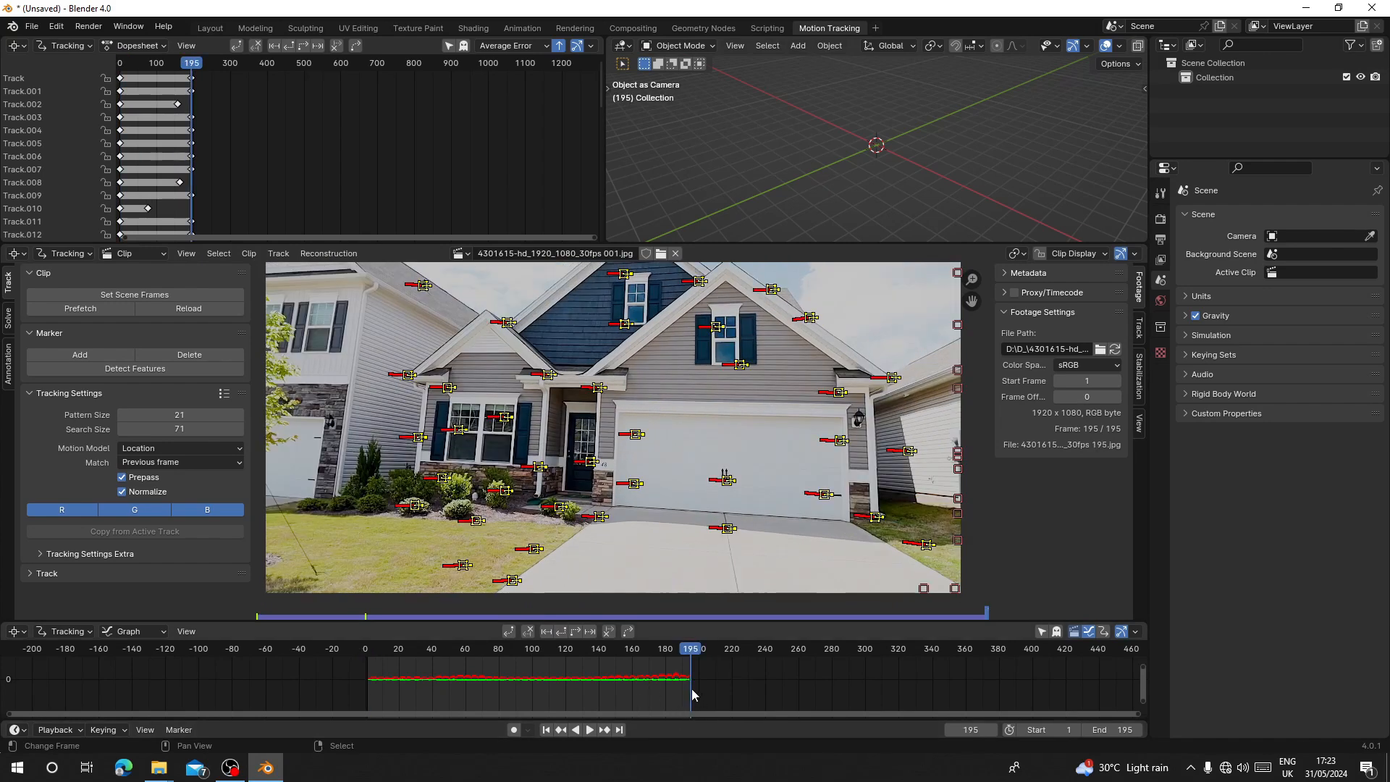
{"action": "left_click", "coordinate": [87, 370]}
{"action": "key", "text": "shift+ctrl+t"}
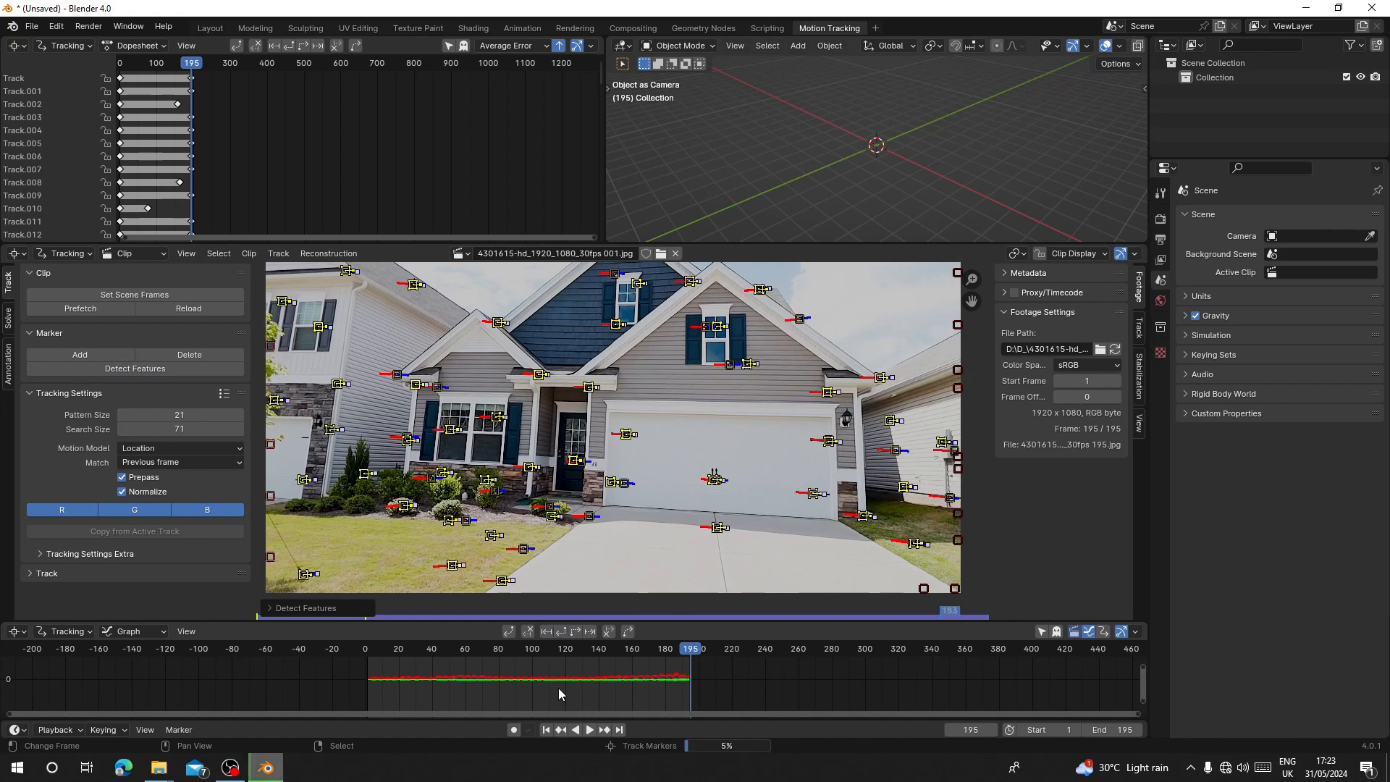
Step: Detect more features mid-clip at frame 89 and track the markers forwards to the end
{"action": "scroll", "coordinate": [557, 679], "scroll_direction": "up", "scroll_amount": 3}
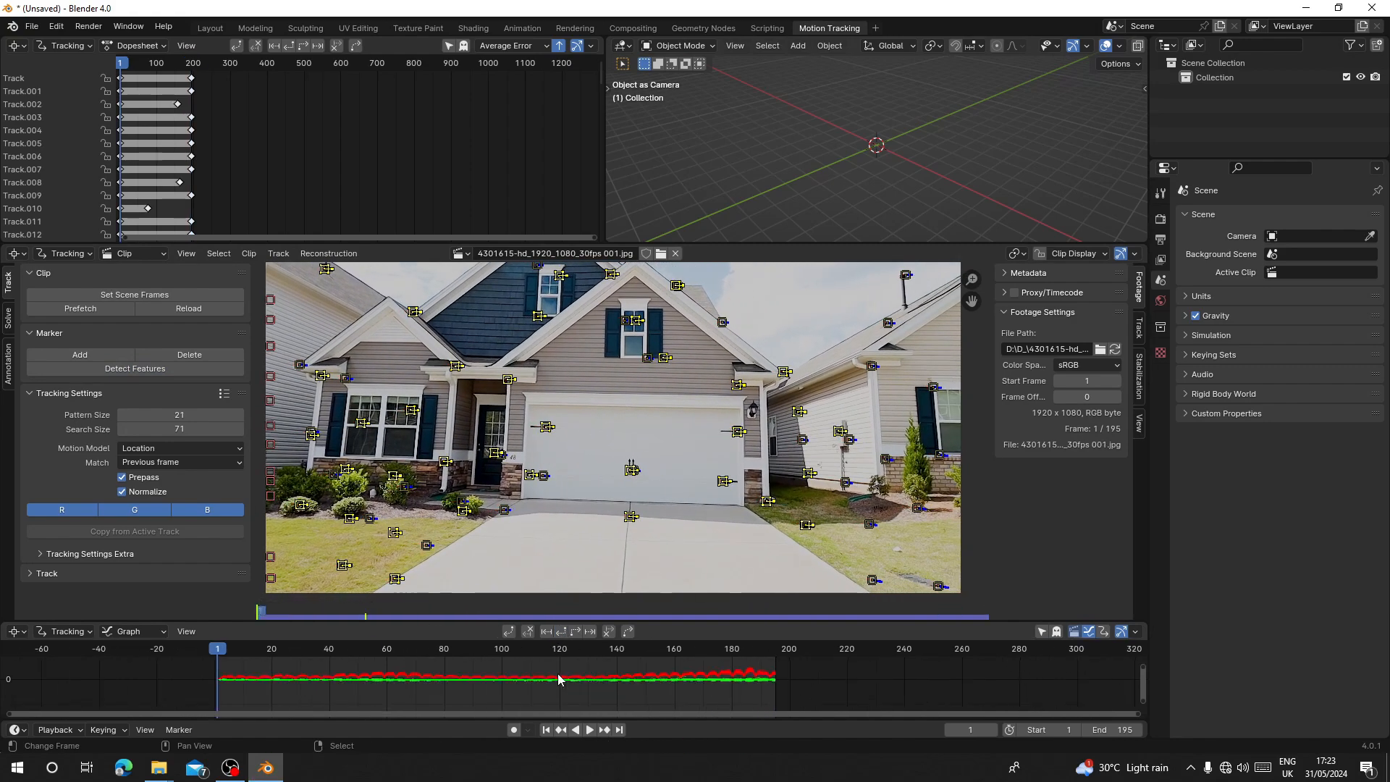
{"action": "mouse_move", "coordinate": [484, 685]}
{"action": "left_mouse_down"}
{"action": "mouse_move", "coordinate": [475, 675]}
{"action": "mouse_move", "coordinate": [463, 688]}
{"action": "left_mouse_up"}
{"action": "scroll", "coordinate": [534, 574], "scroll_direction": "down", "scroll_amount": 2}
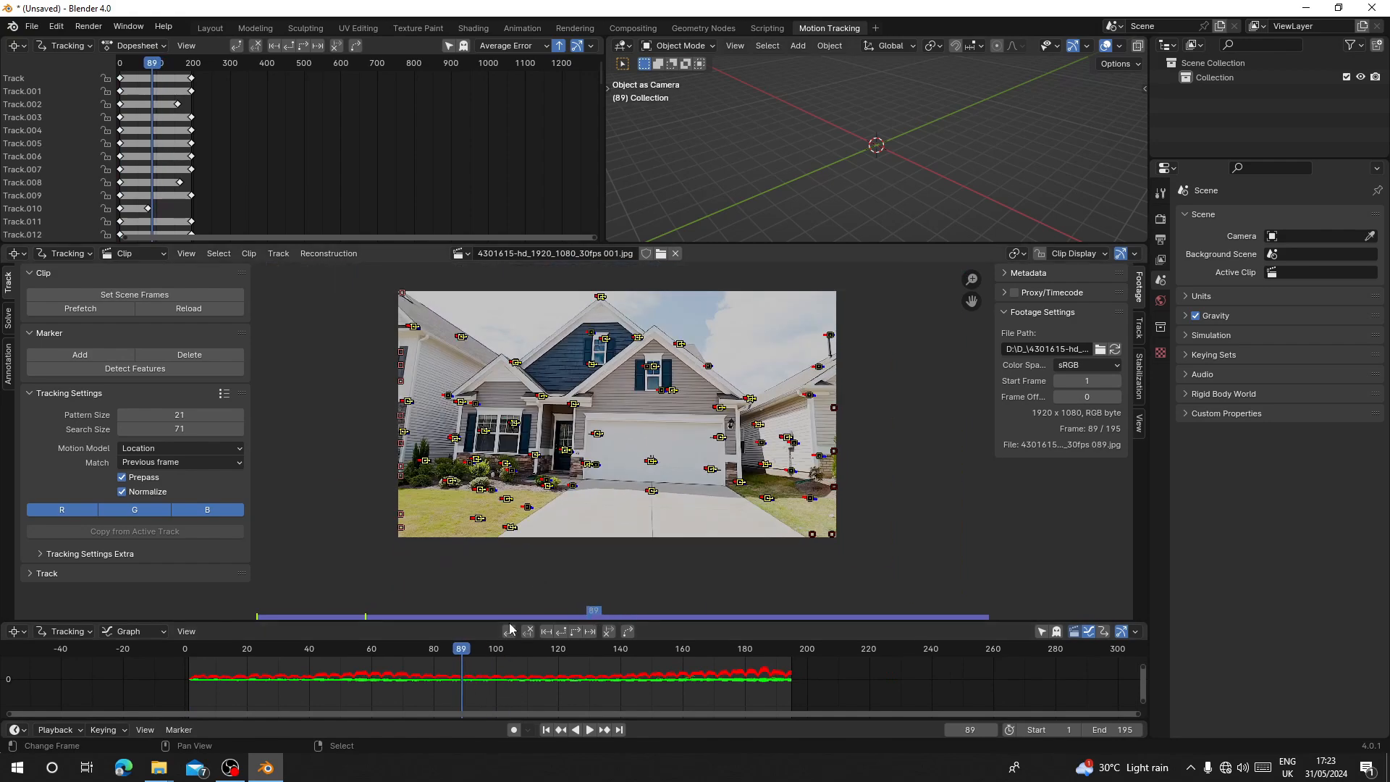
{"action": "left_click", "coordinate": [131, 368]}
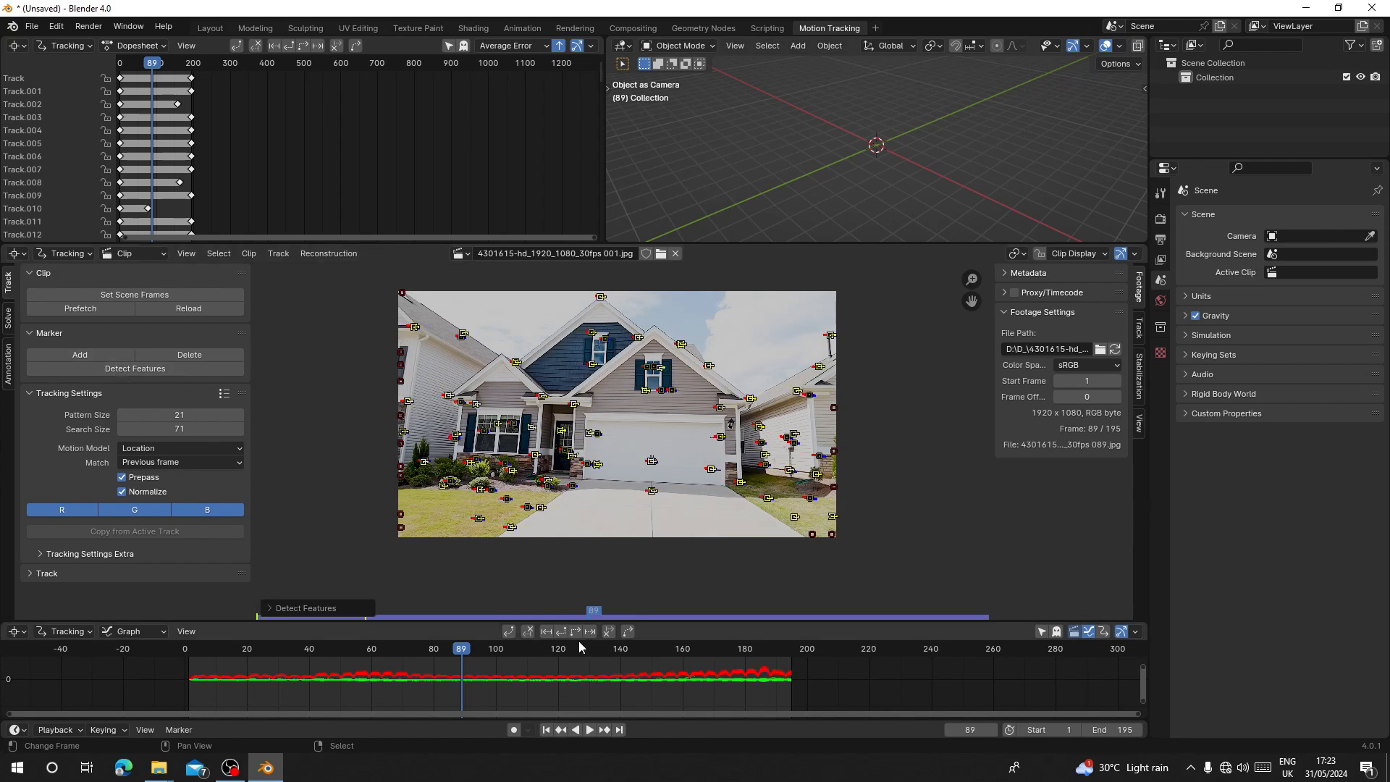
{"action": "left_click", "coordinate": [577, 633]}
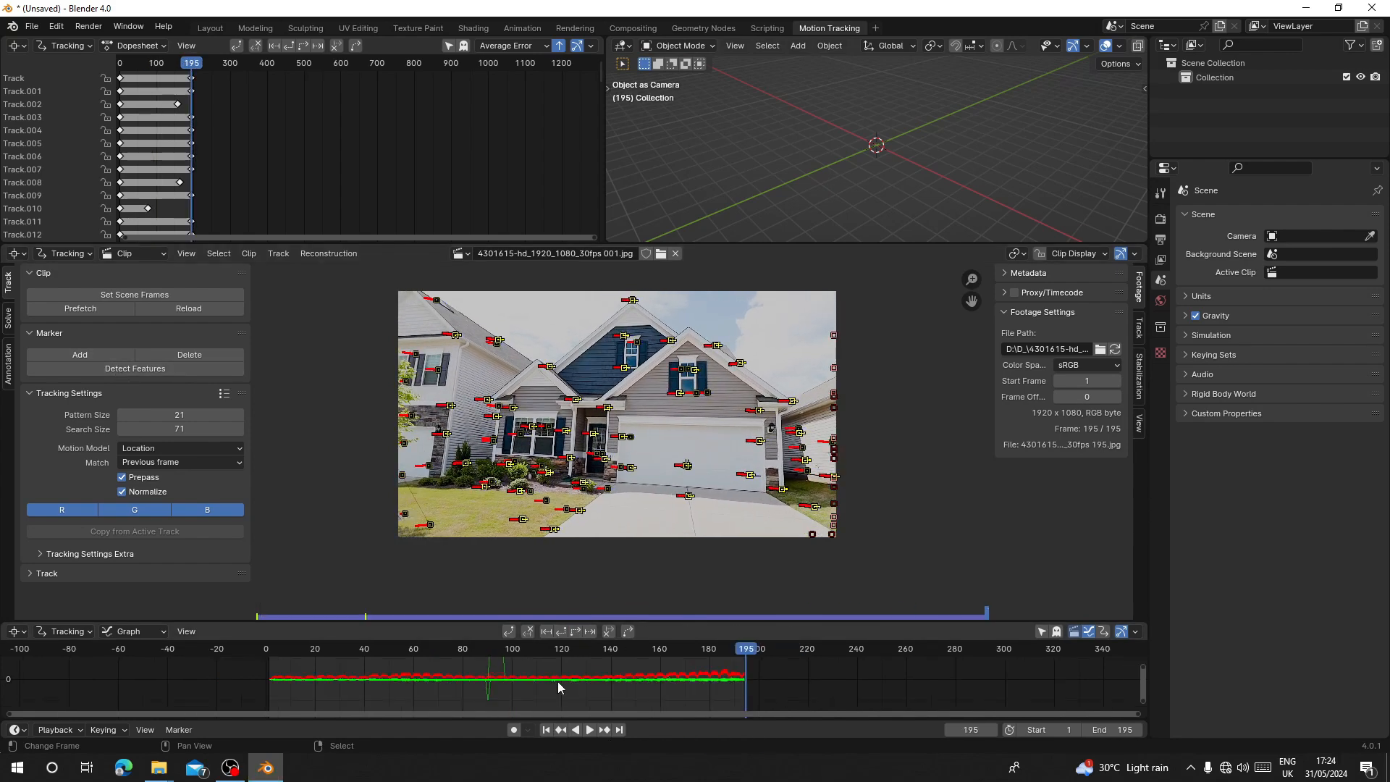
Step: Track the markers backwards from frame 103 to the first frame and enlarge the tracking graph area
{"action": "left_click_drag", "start_coordinate": [518, 667], "coordinate": [519, 667]}
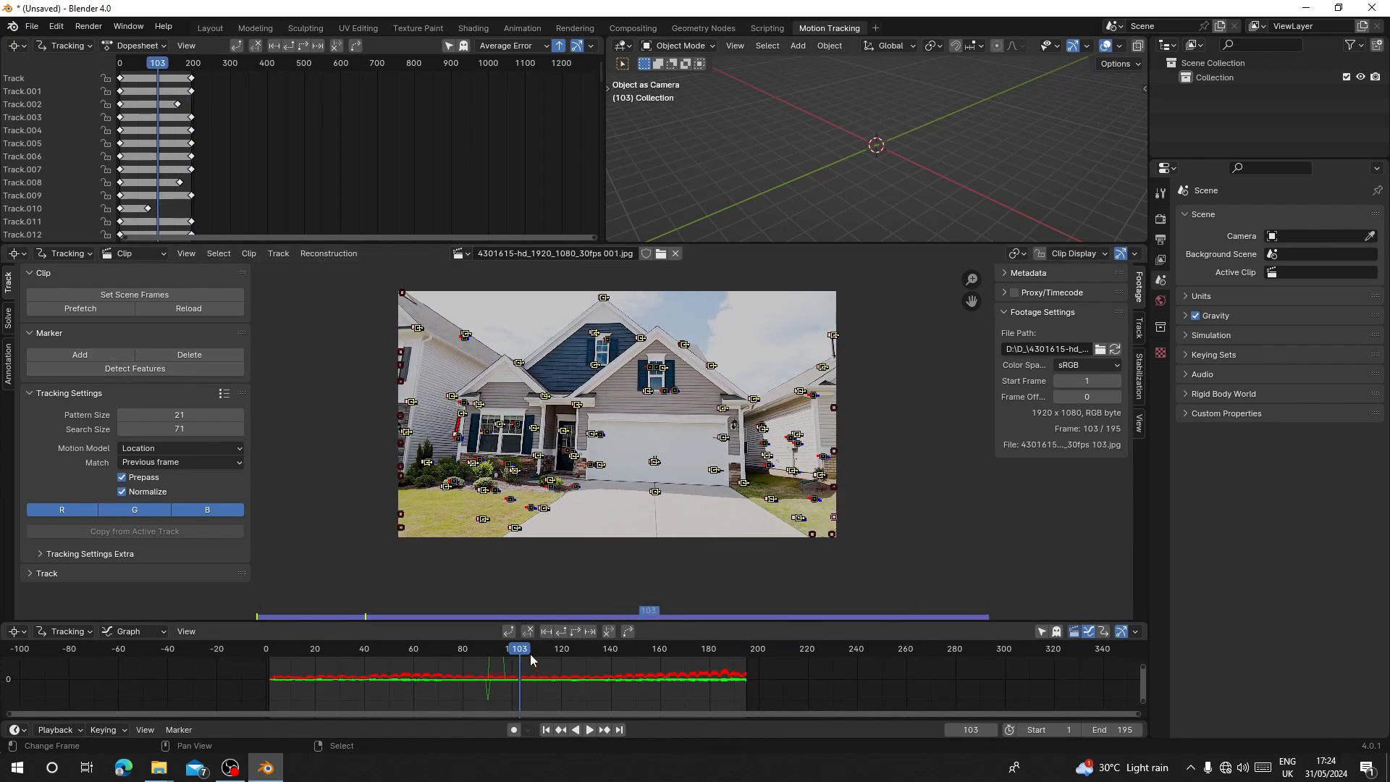
{"action": "left_click", "coordinate": [561, 632]}
{"action": "left_click_drag", "start_coordinate": [457, 622], "coordinate": [450, 582]}
{"action": "scroll", "coordinate": [576, 451], "scroll_direction": "up", "scroll_amount": 3}
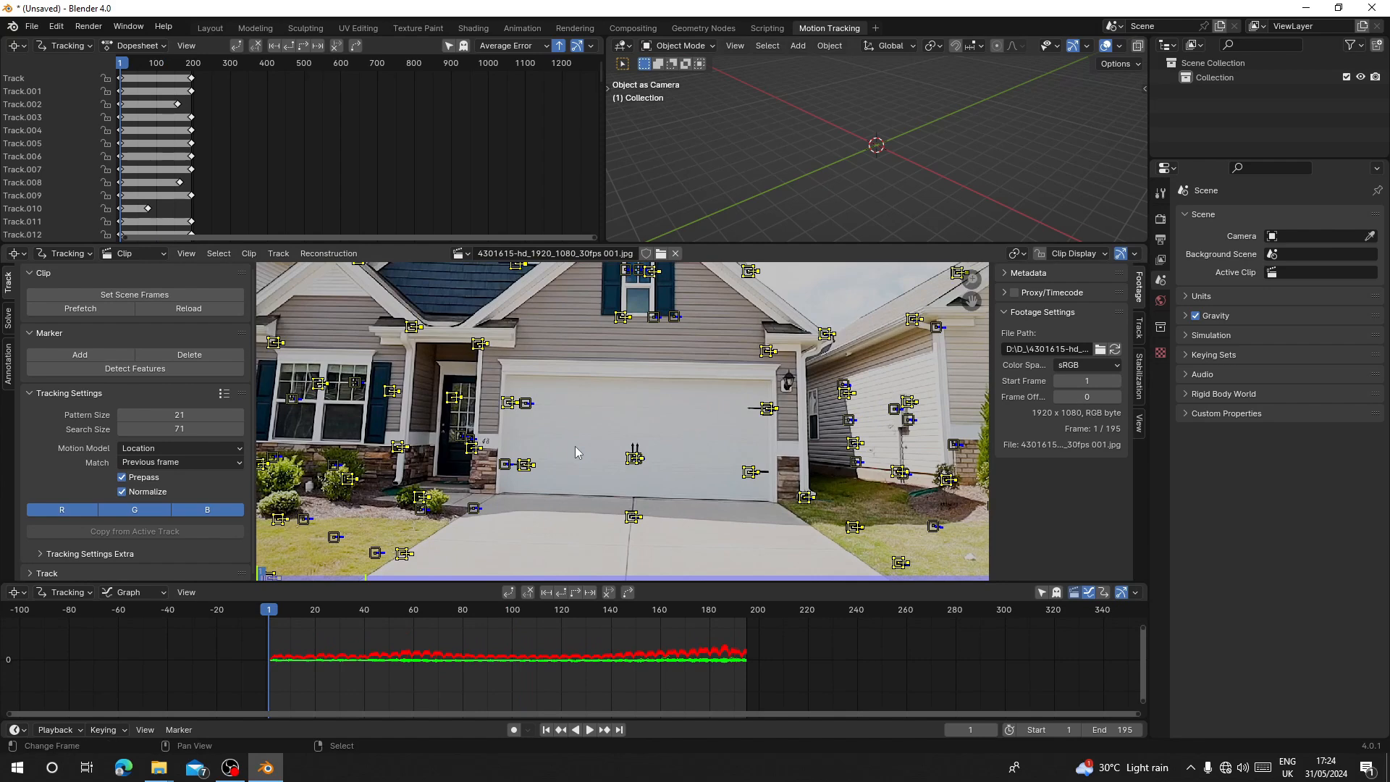
{"action": "scroll", "coordinate": [575, 446], "scroll_direction": "down", "scroll_amount": 5}
{"action": "scroll", "coordinate": [586, 450], "scroll_direction": "up", "scroll_amount": 2}
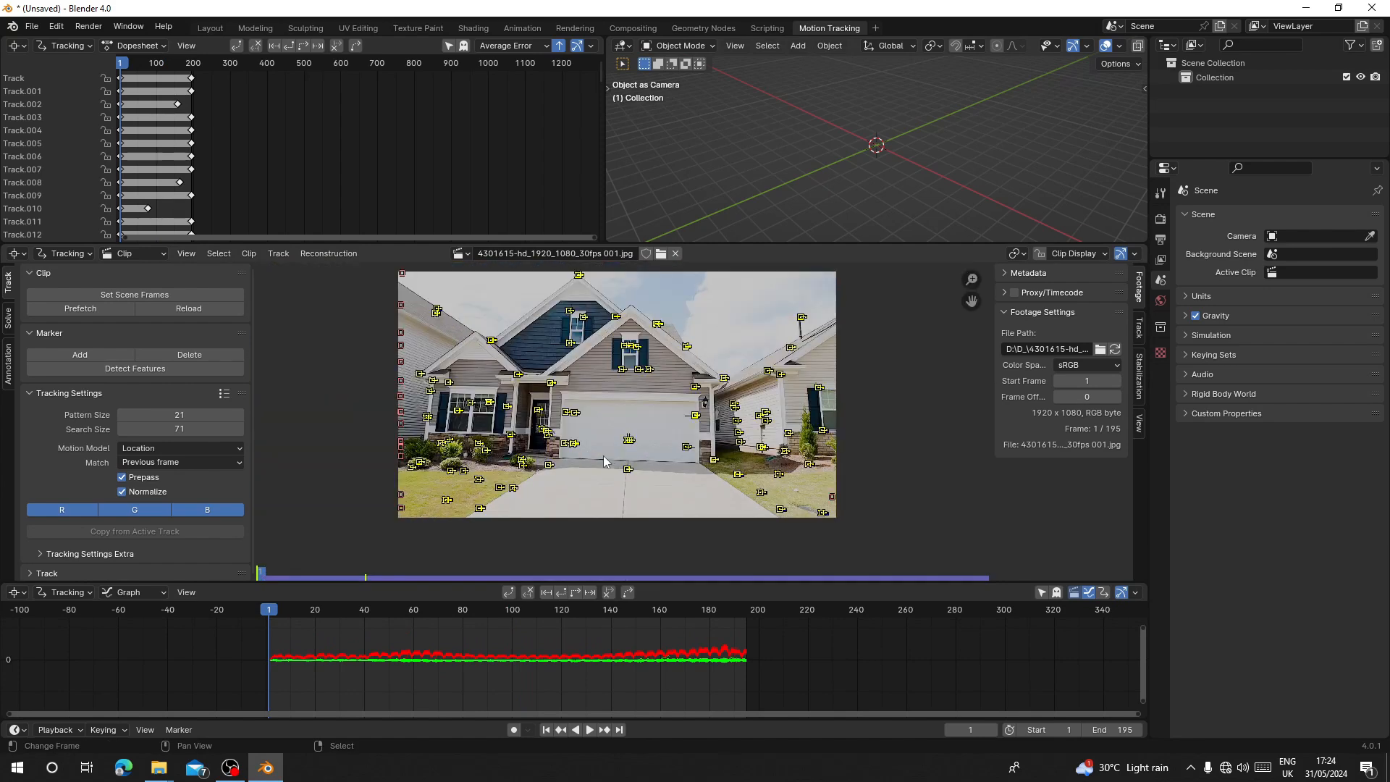
Step: Solve the camera motion from the tracked markers and expand the Clean Up options
{"action": "left_click", "coordinate": [10, 316]}
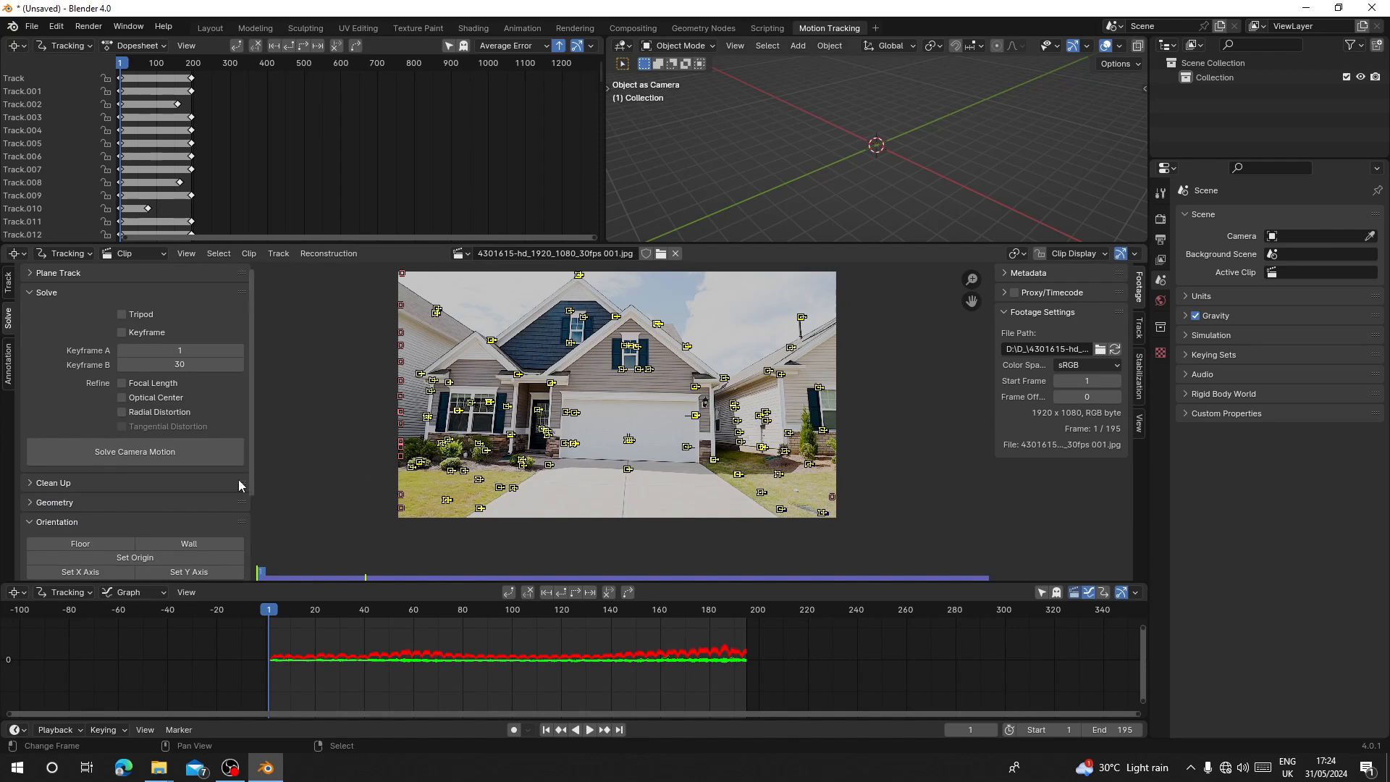
{"action": "left_click", "coordinate": [110, 457]}
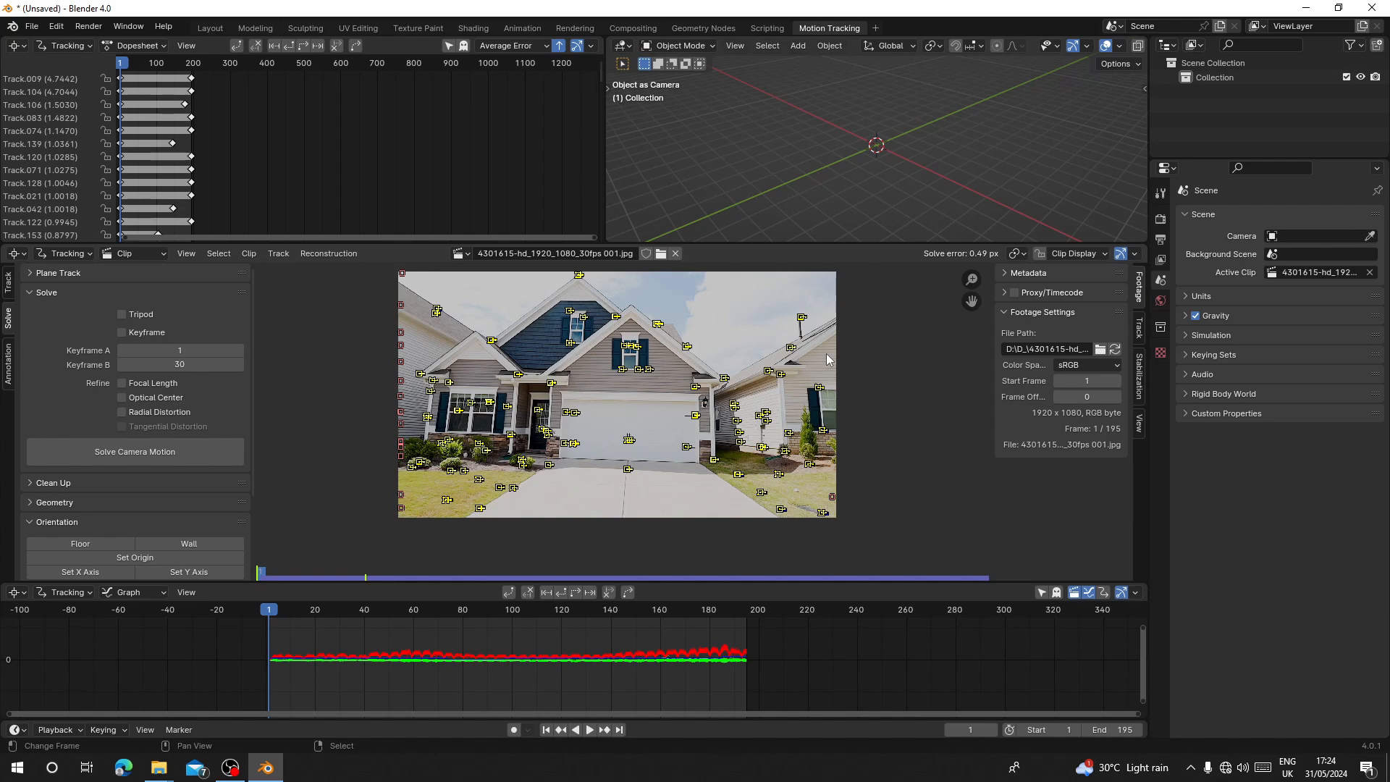
{"action": "left_click", "coordinate": [60, 485]}
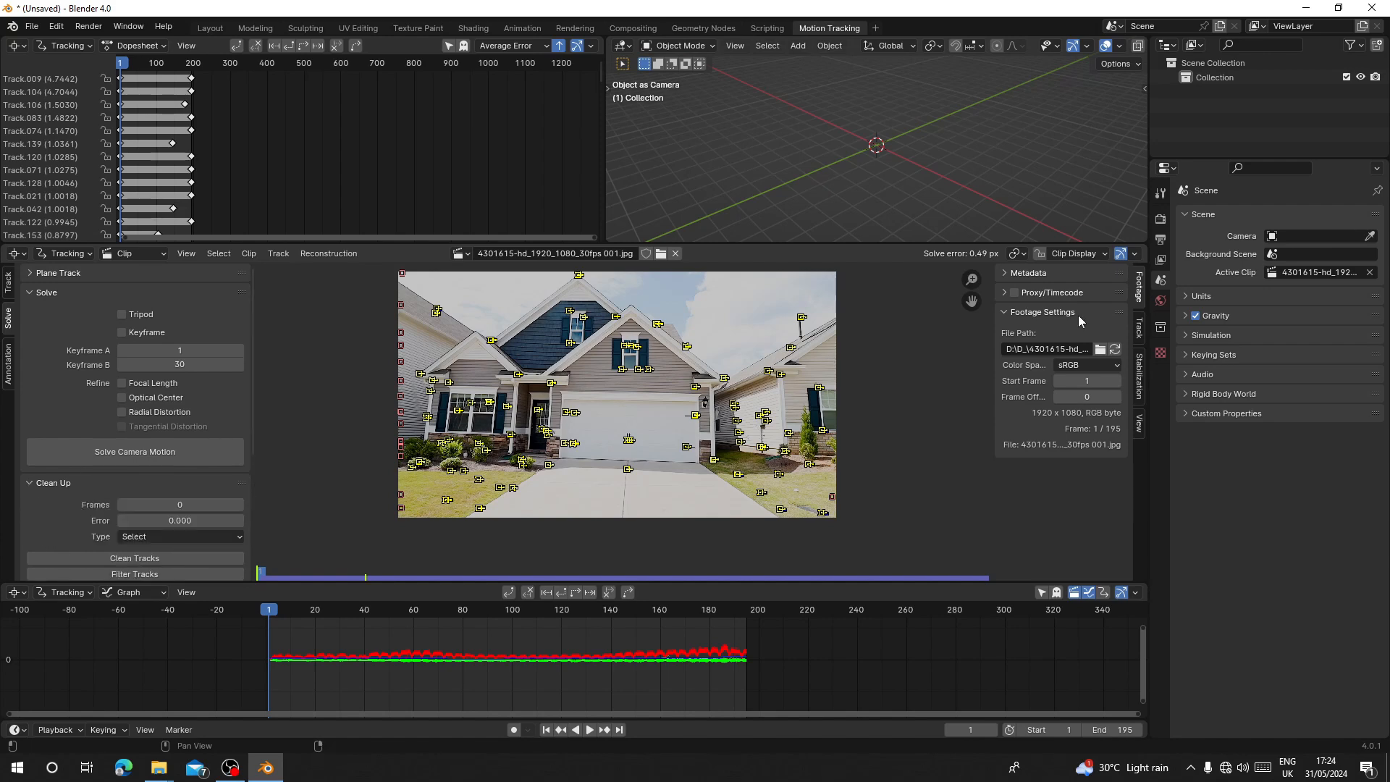
Step: Show the track properties of a marker on the garage door and check its average error
{"action": "left_click", "coordinate": [1139, 328]}
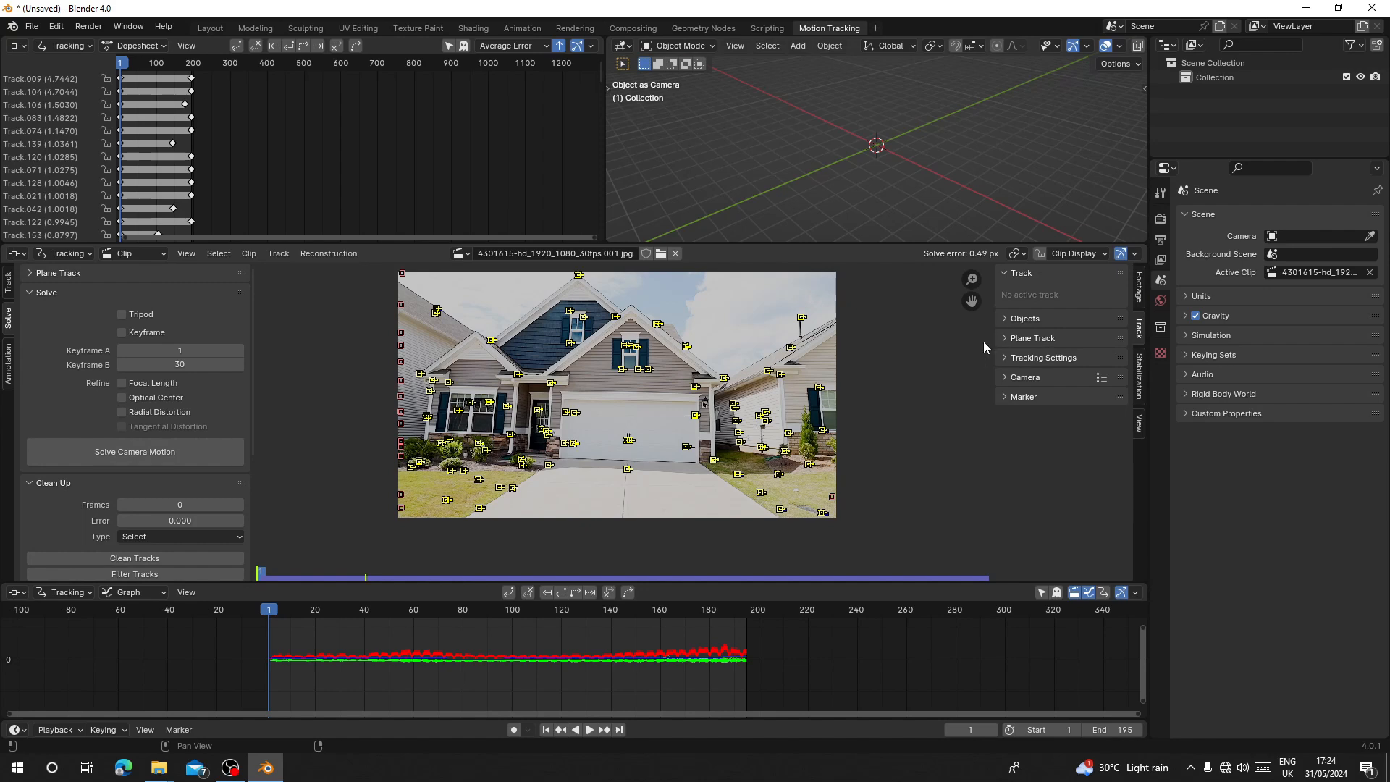
{"action": "left_click", "coordinate": [722, 426]}
{"action": "left_click", "coordinate": [694, 417]}
{"action": "left_click_drag", "start_coordinate": [499, 475], "coordinate": [550, 489]}
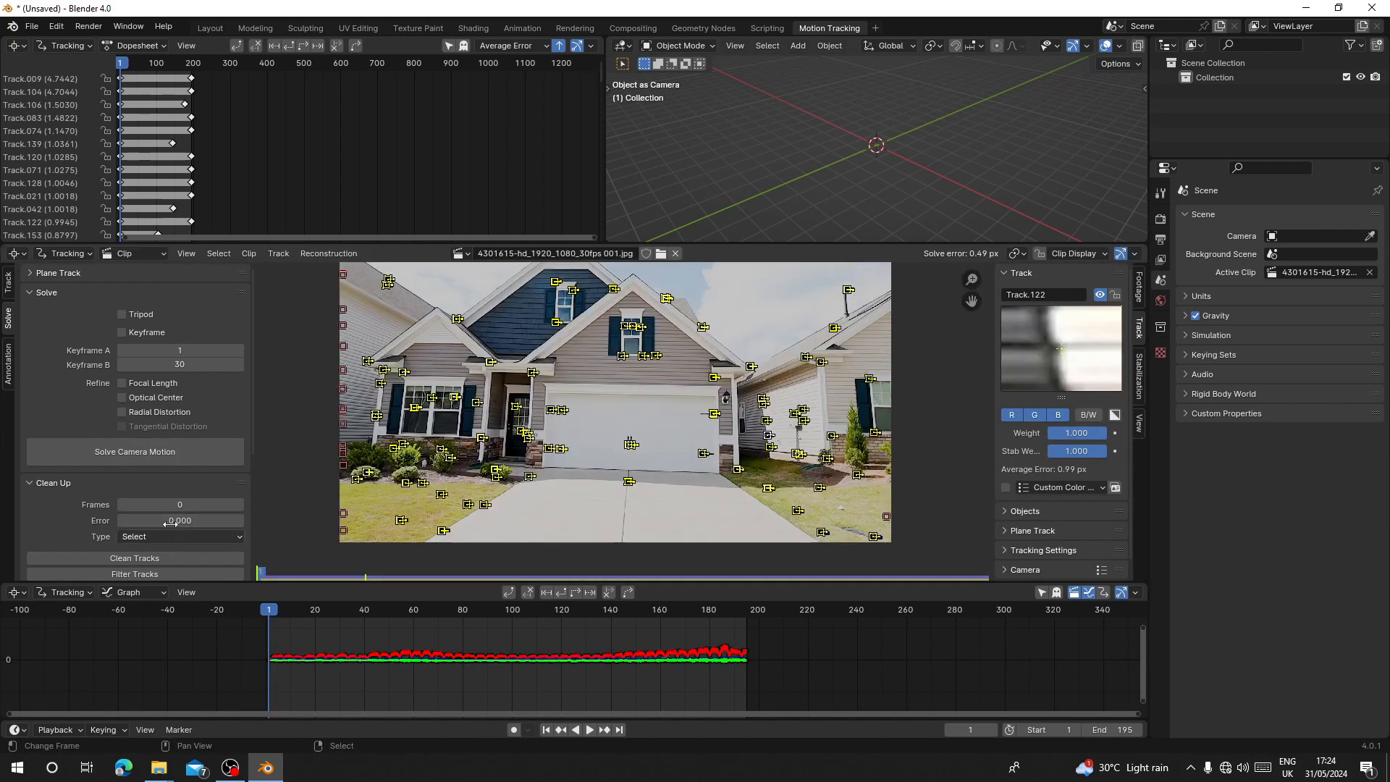
Step: Clean up the tracks with an error limit of 1 and the Delete Track type, and solve the camera motion again
{"action": "left_click", "coordinate": [171, 522]}
{"action": "type", "text": "1"}
{"action": "key", "text": "Return"}
{"action": "left_click", "coordinate": [156, 537]}
{"action": "left_click", "coordinate": [157, 559]}
{"action": "left_click", "coordinate": [113, 563]}
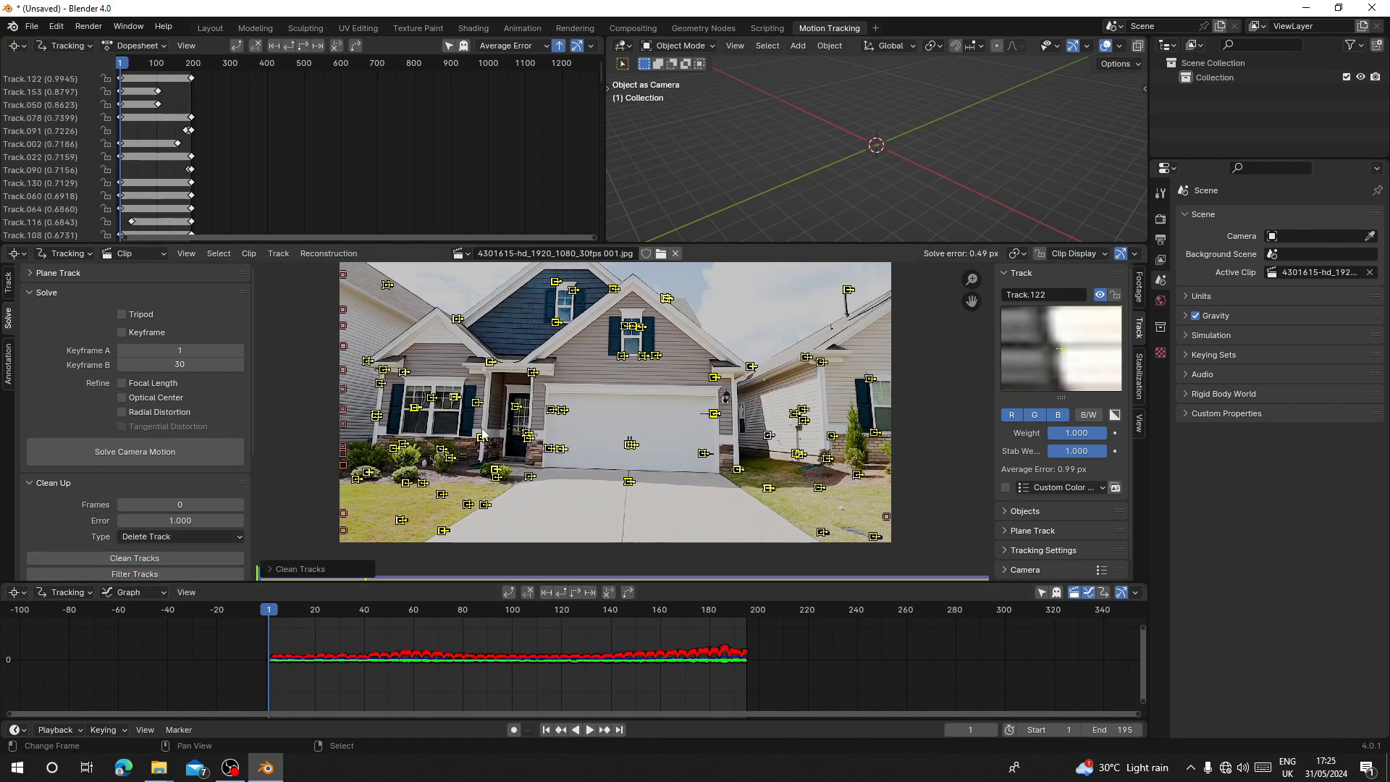
{"action": "left_click", "coordinate": [156, 454]}
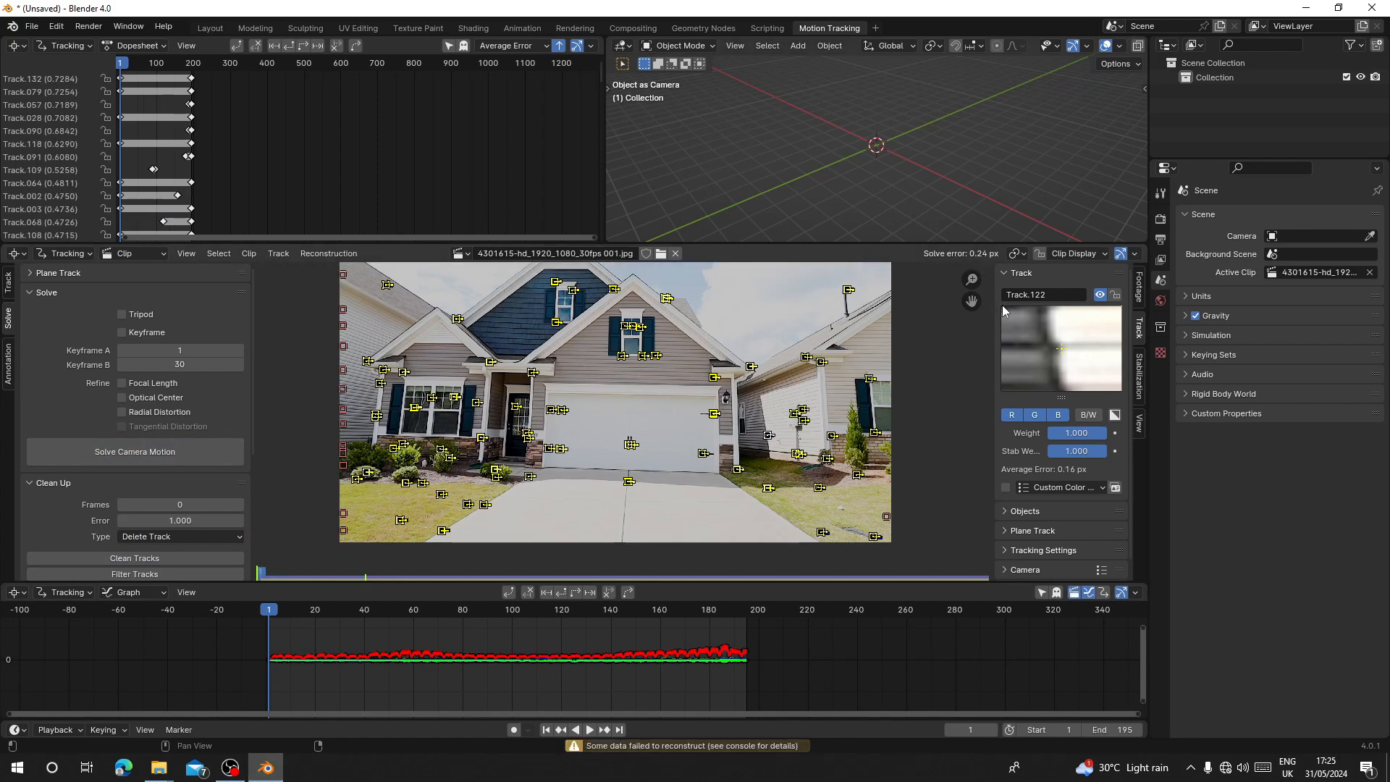
Step: Solve the camera motion again with Focal Length refinement, Keyframe A at 60 and Keyframe B at 120
{"action": "left_click", "coordinate": [140, 382]}
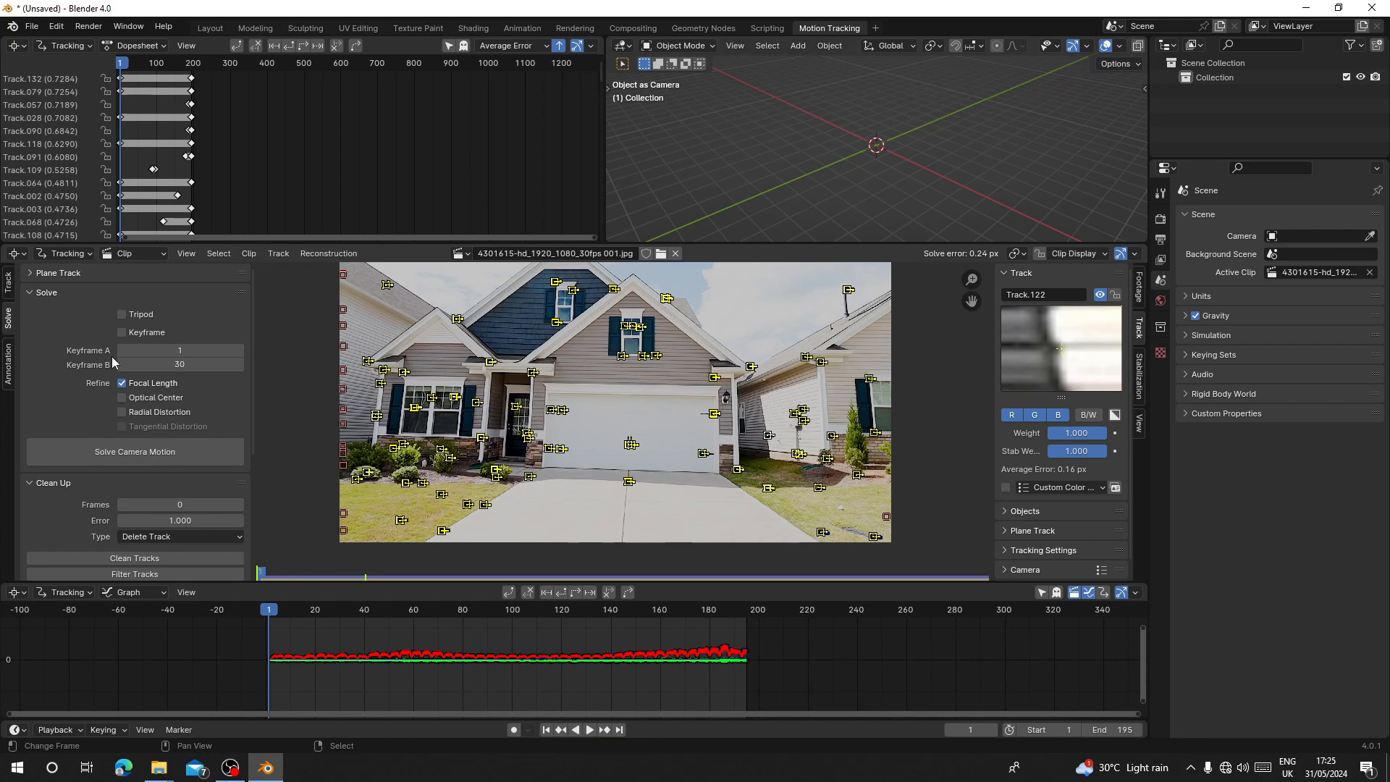
{"action": "left_click_drag", "start_coordinate": [366, 627], "coordinate": [414, 634]}
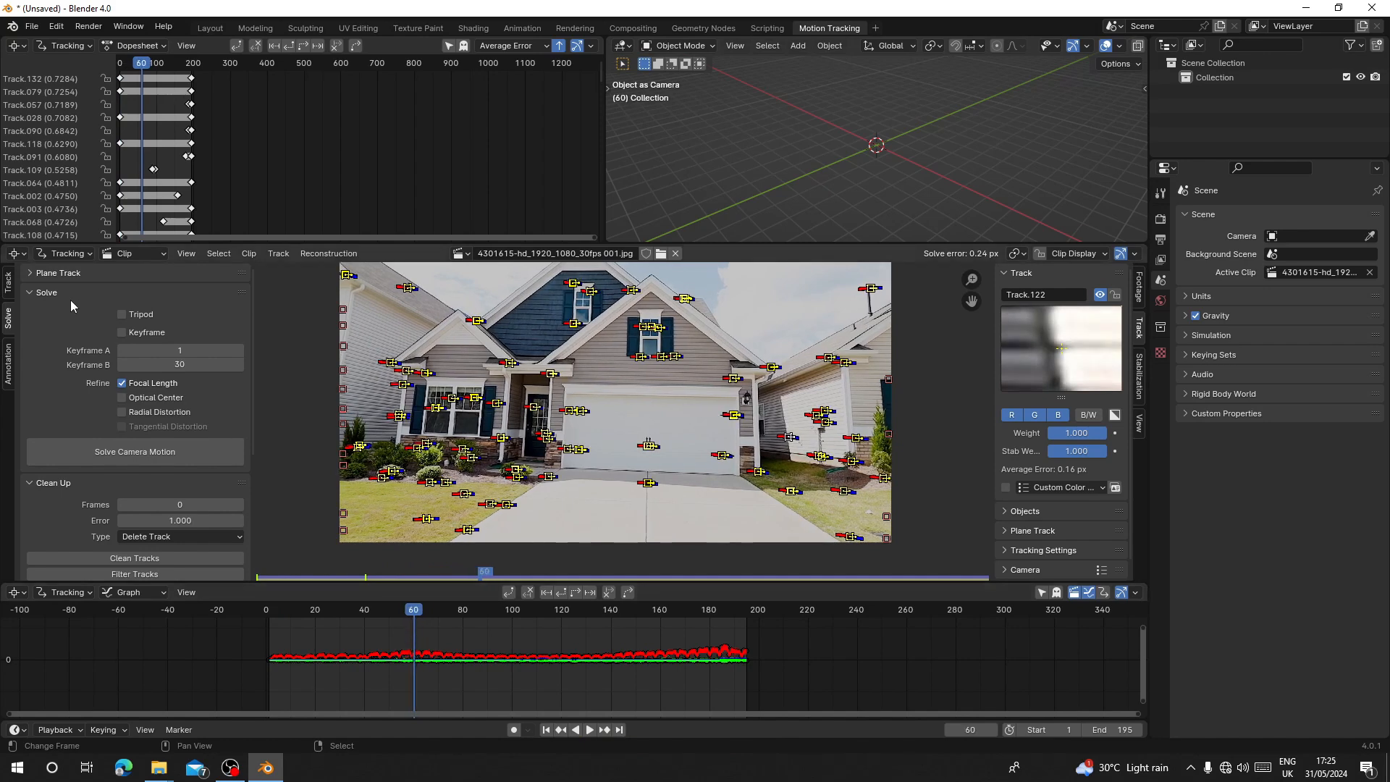
{"action": "left_click", "coordinate": [169, 356]}
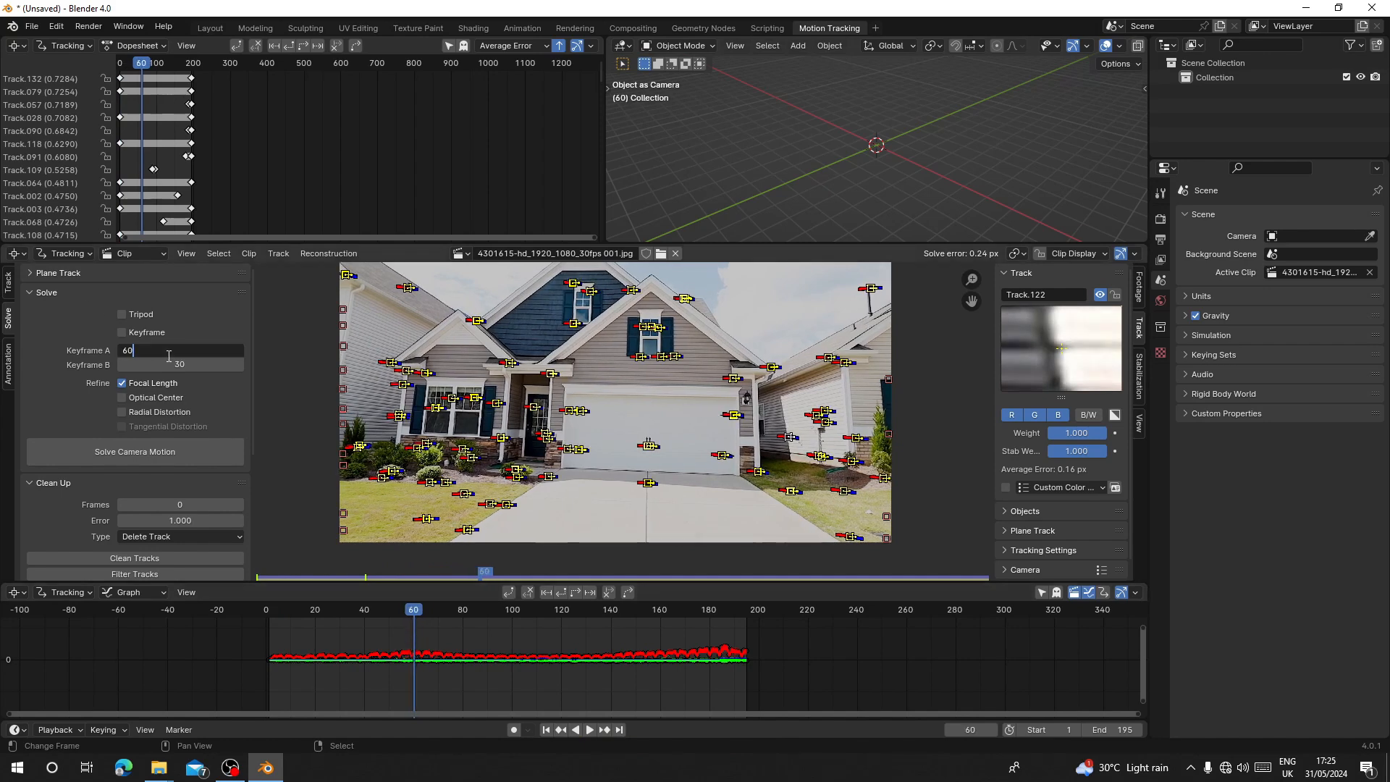
{"action": "left_click", "coordinate": [168, 366]}
{"action": "type", "text": "12"}
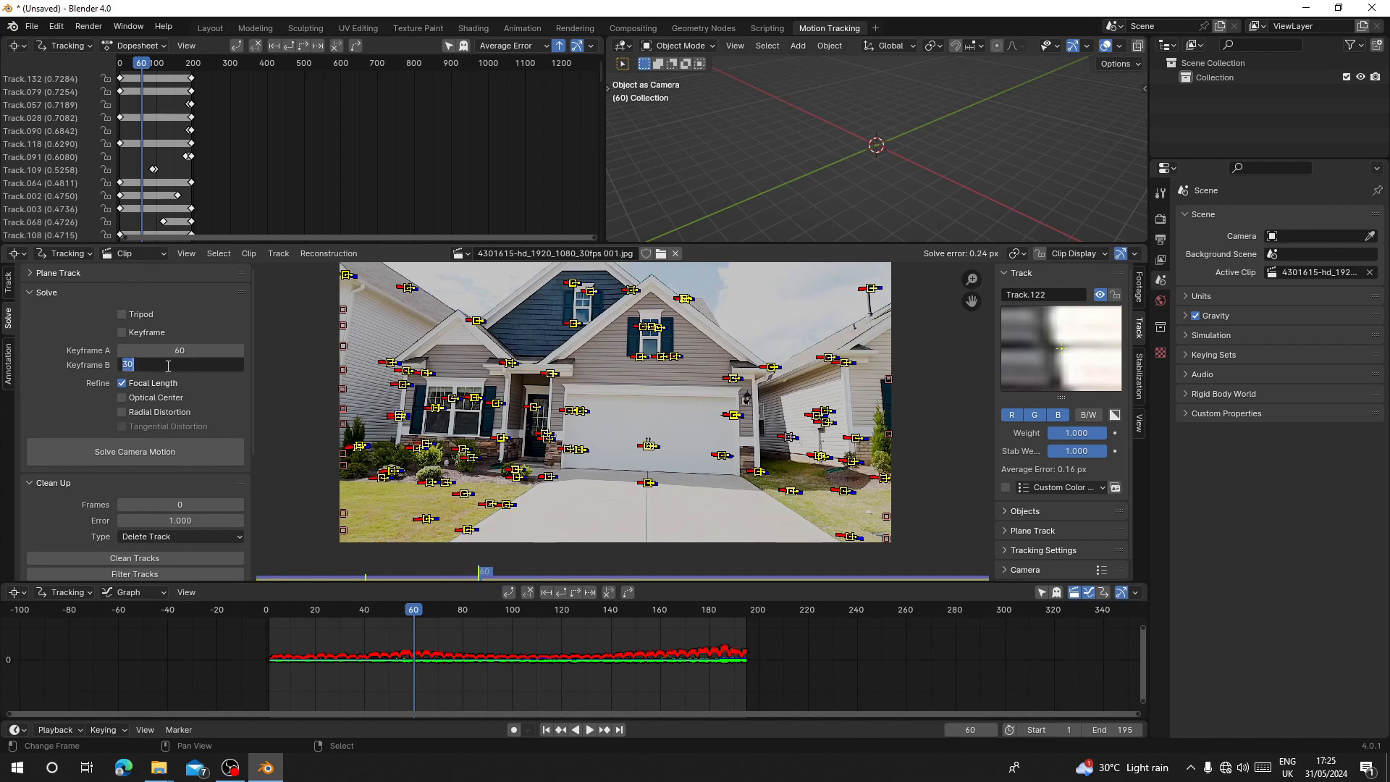
{"action": "key", "text": "Return"}
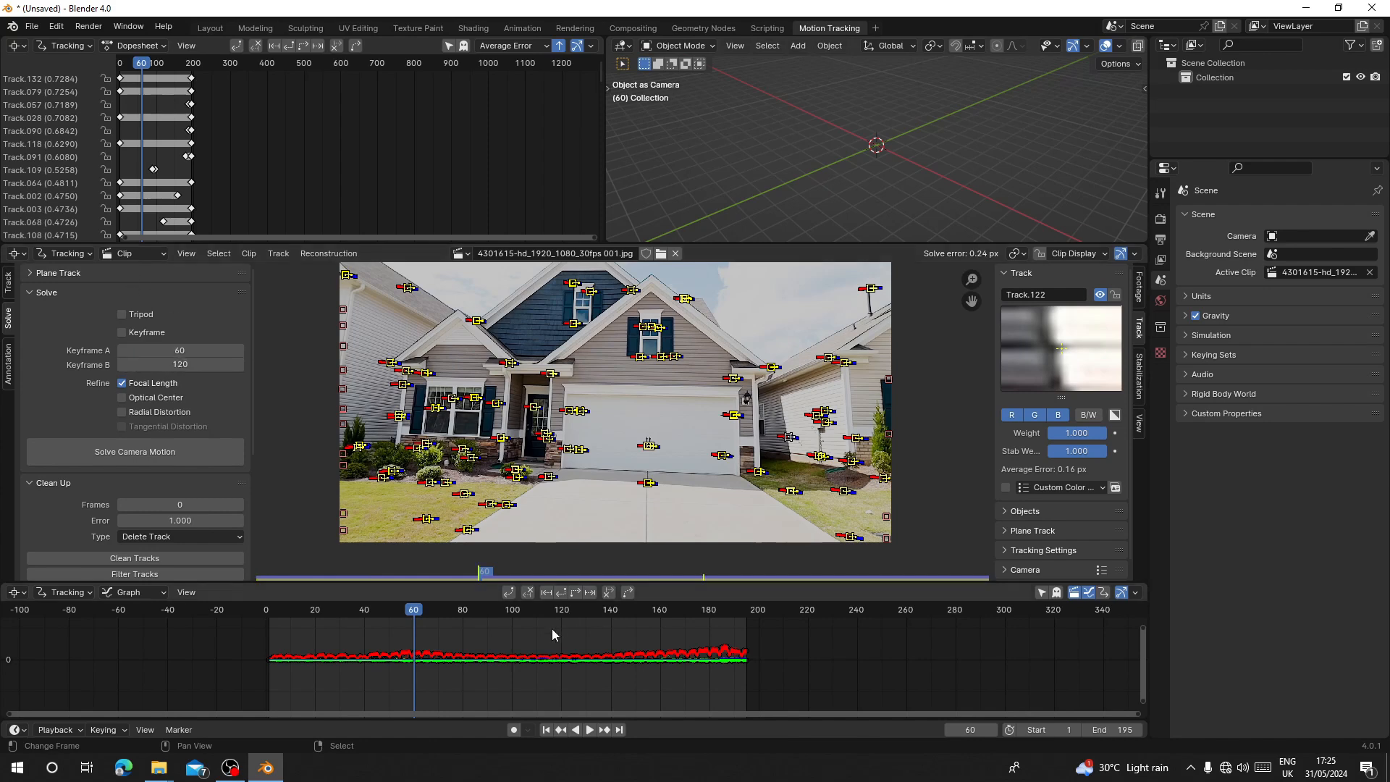
{"action": "left_click_drag", "start_coordinate": [553, 628], "coordinate": [557, 636]}
{"action": "left_click", "coordinate": [140, 454]}
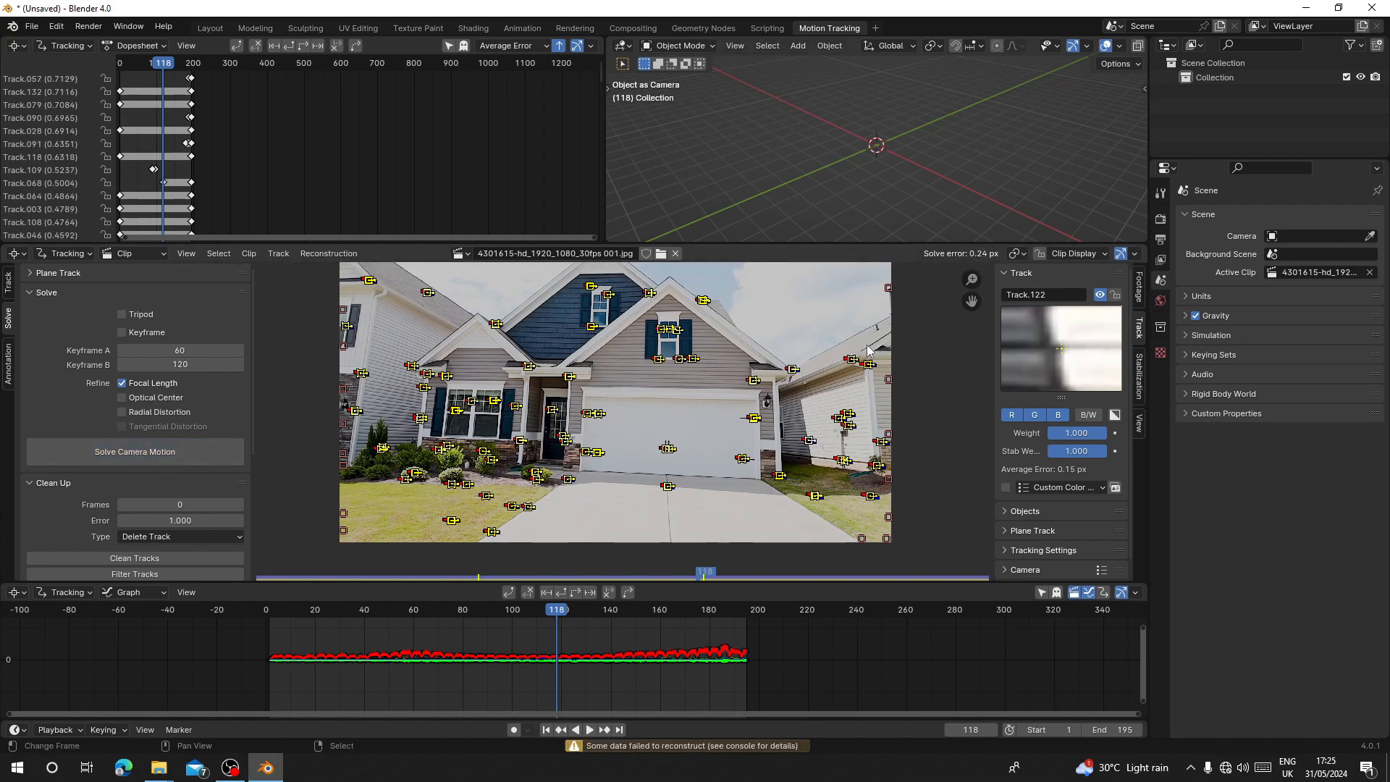
Step: Set up the tracking scene from the solved camera motion
{"action": "scroll", "coordinate": [591, 374], "scroll_direction": "down", "scroll_amount": 2}
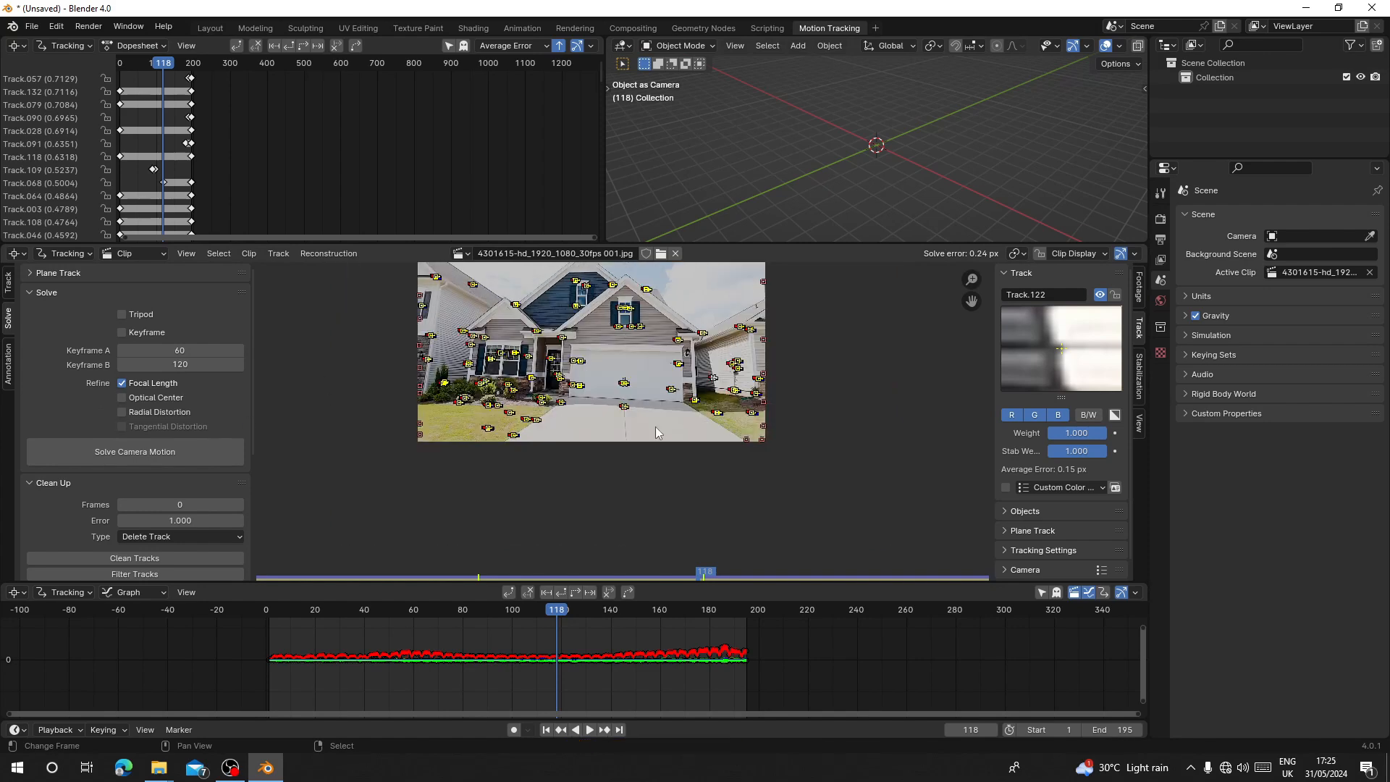
{"action": "scroll", "coordinate": [656, 433], "scroll_direction": "up", "scroll_amount": 4}
{"action": "scroll", "coordinate": [53, 478], "scroll_direction": "down", "scroll_amount": 7}
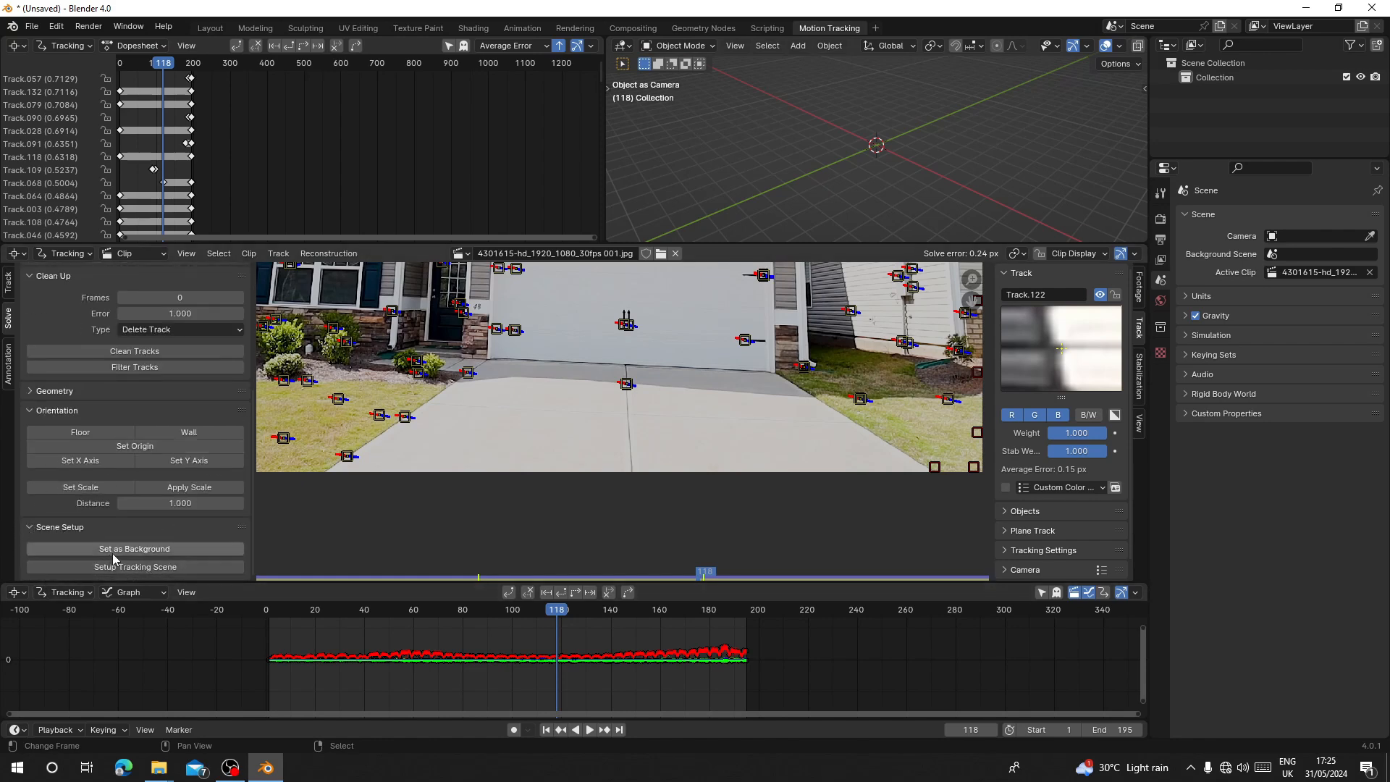
{"action": "left_click", "coordinate": [186, 566]}
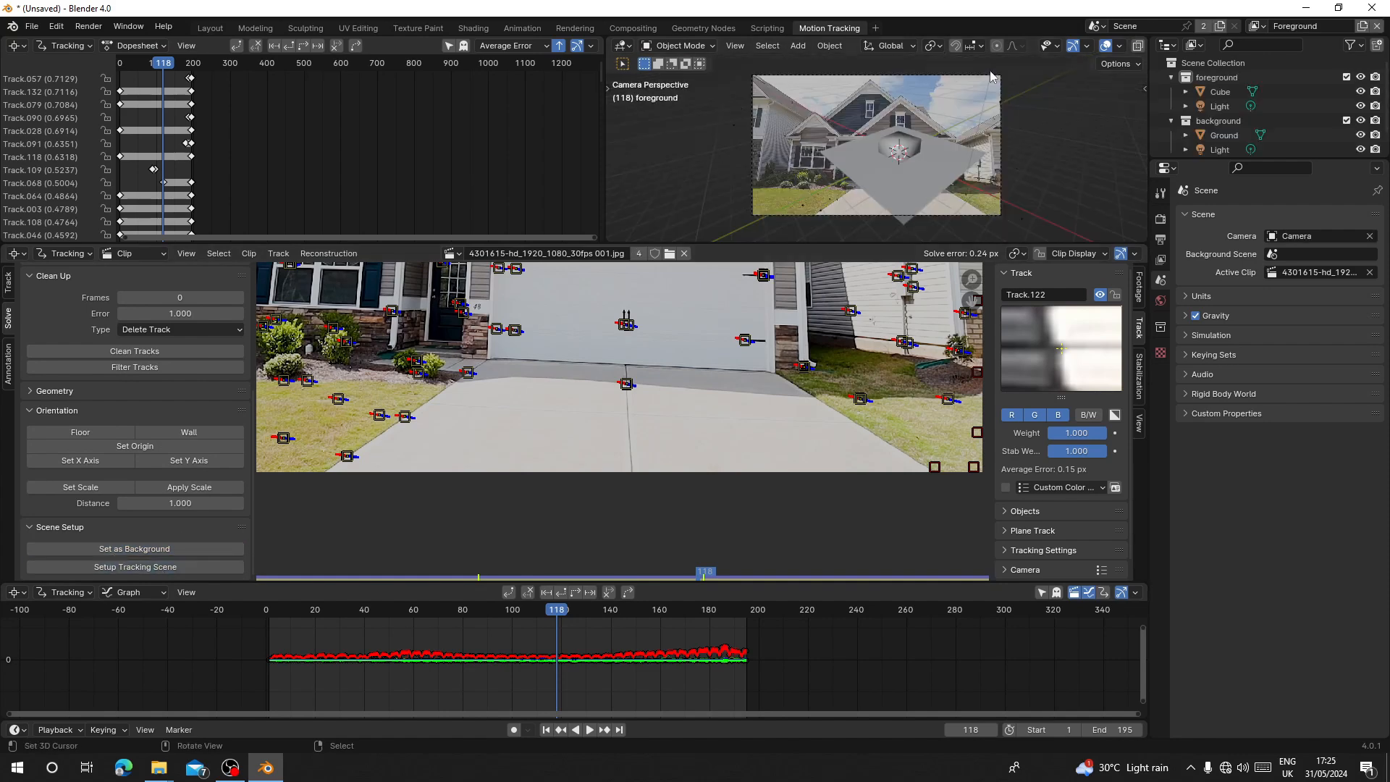
Step: Play the clip from frame 1 to check how the cube and ground plane follow the footage
{"action": "middle_click_drag", "start_coordinate": [886, 171], "coordinate": [855, 151], "text": "shift"}
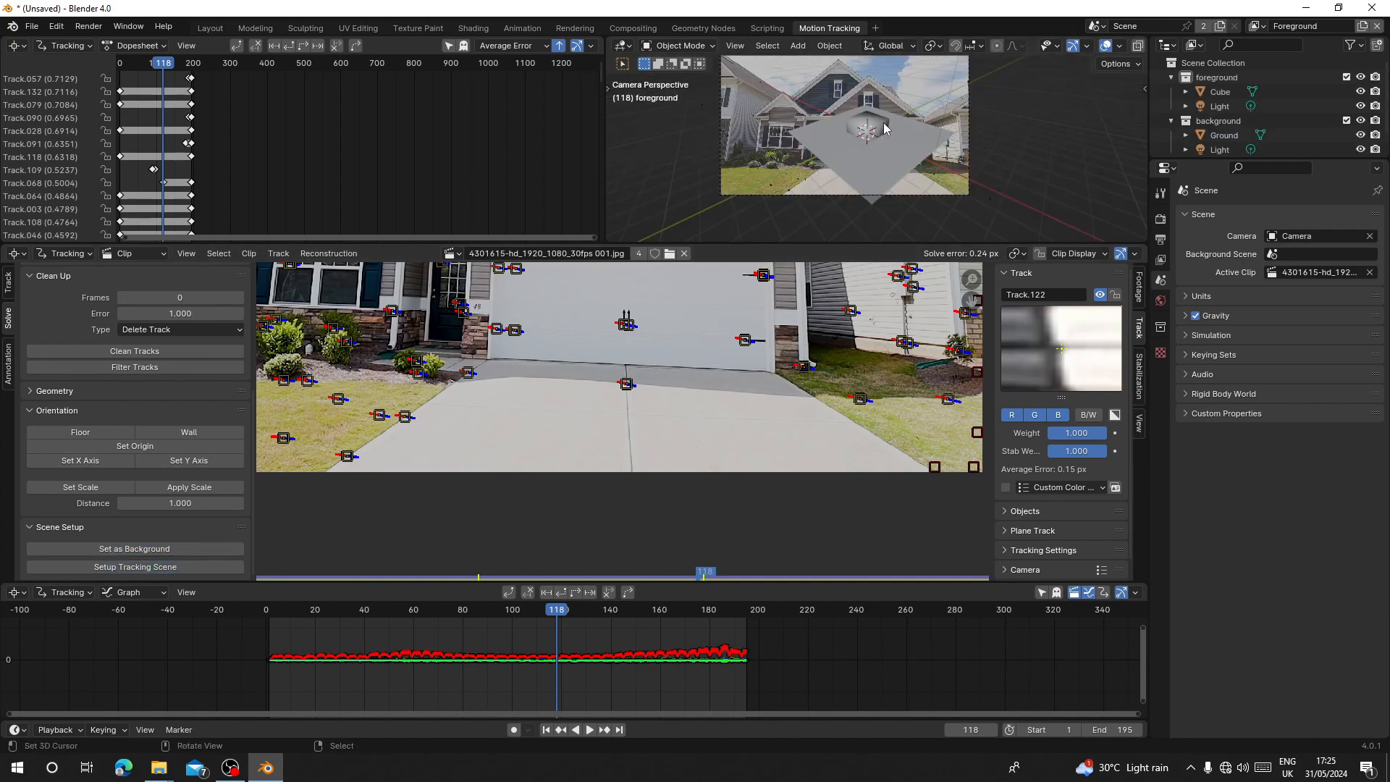
{"action": "left_click", "coordinate": [546, 729]}
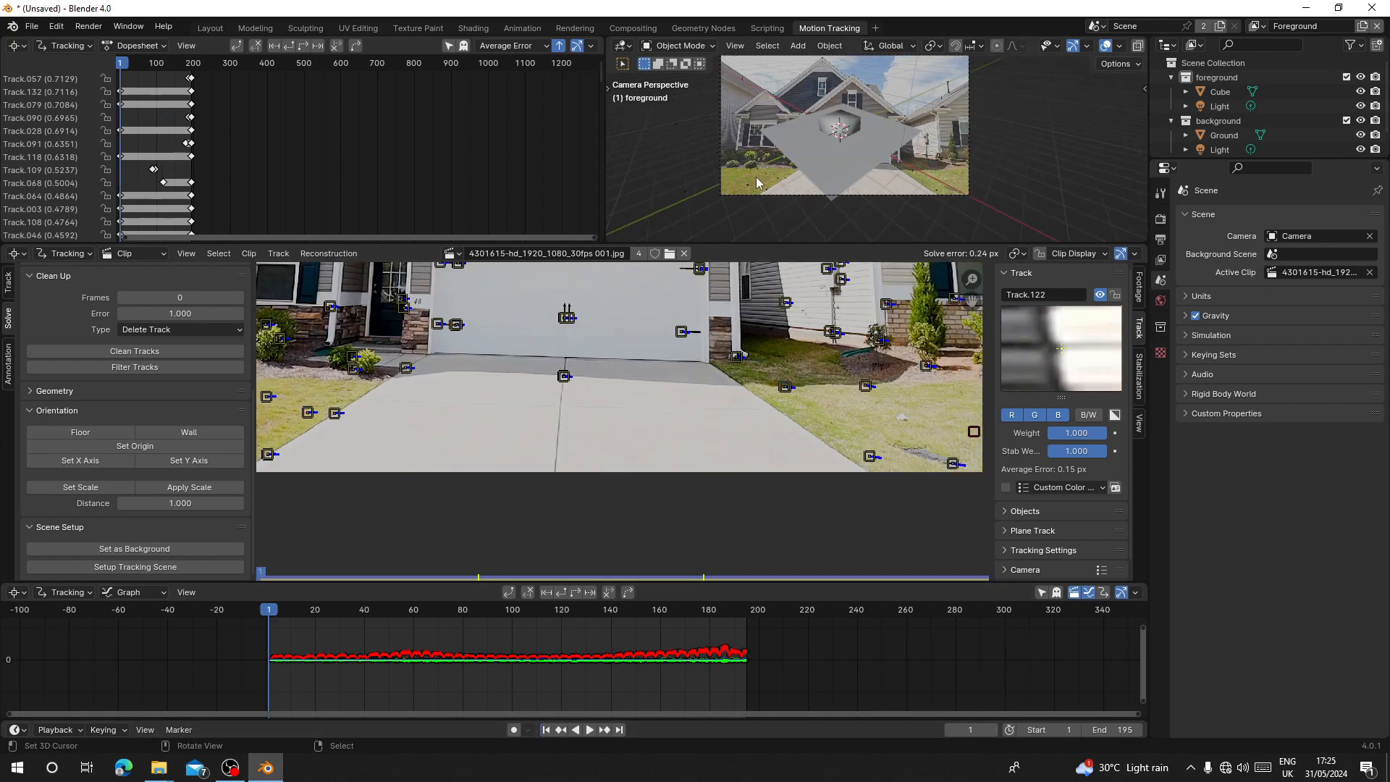
{"action": "key", "text": "space"}
{"action": "scroll", "coordinate": [861, 147], "scroll_direction": "up", "scroll_amount": 4}
{"action": "scroll", "coordinate": [808, 158], "scroll_direction": "down", "scroll_amount": 2}
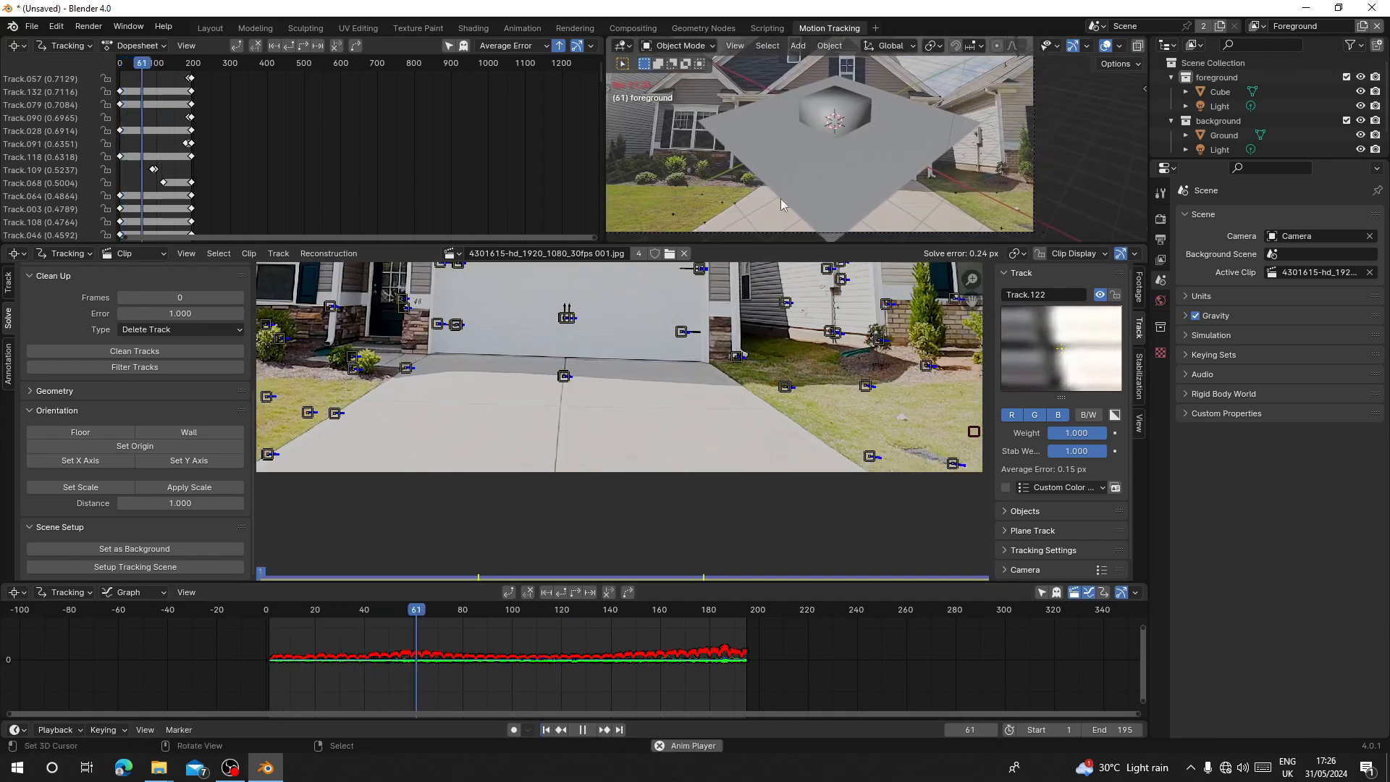
{"action": "scroll", "coordinate": [797, 224], "scroll_direction": "up", "scroll_amount": 1}
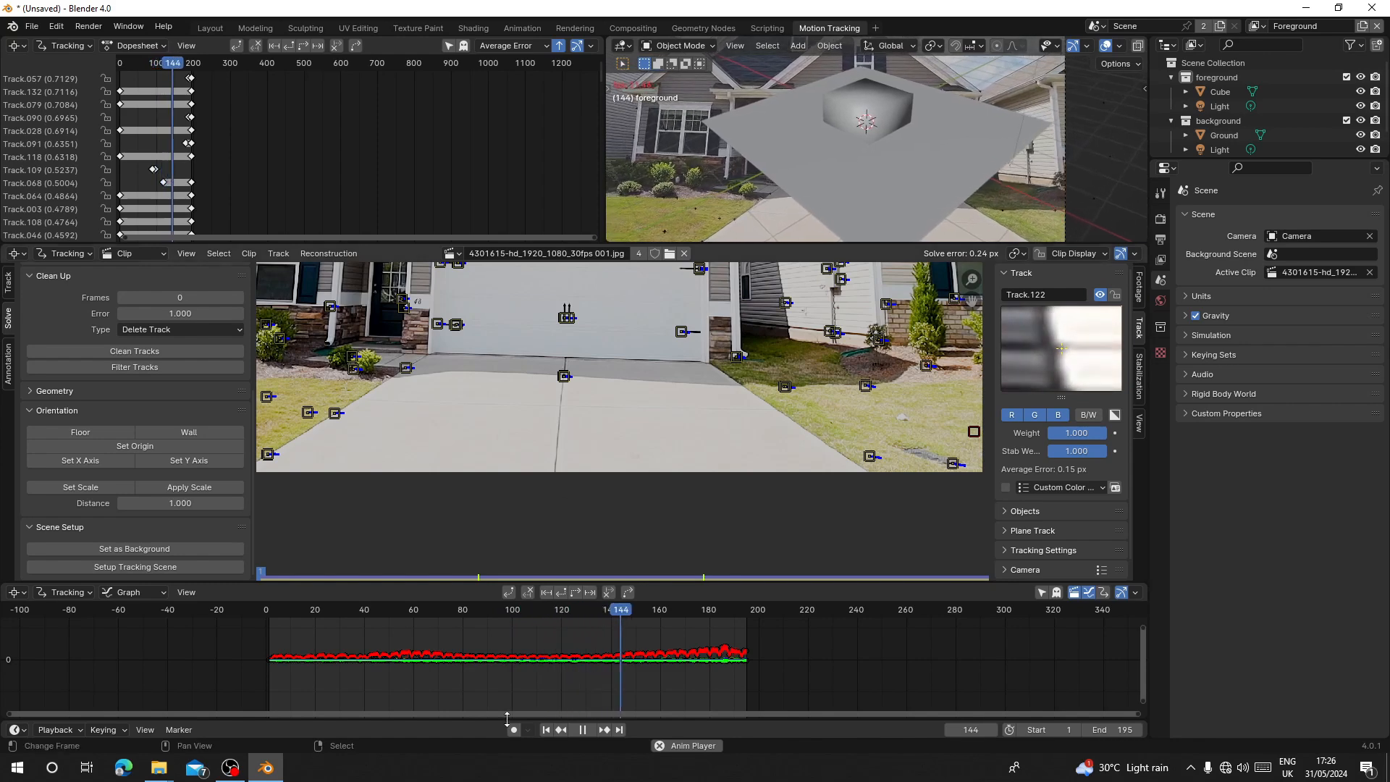
{"action": "key", "text": "space"}
Step: Set the scene origin at the marker on the driveway seam in front of the garage door
{"action": "scroll", "coordinate": [659, 423], "scroll_direction": "up", "scroll_amount": 2}
{"action": "left_click", "coordinate": [660, 382]}
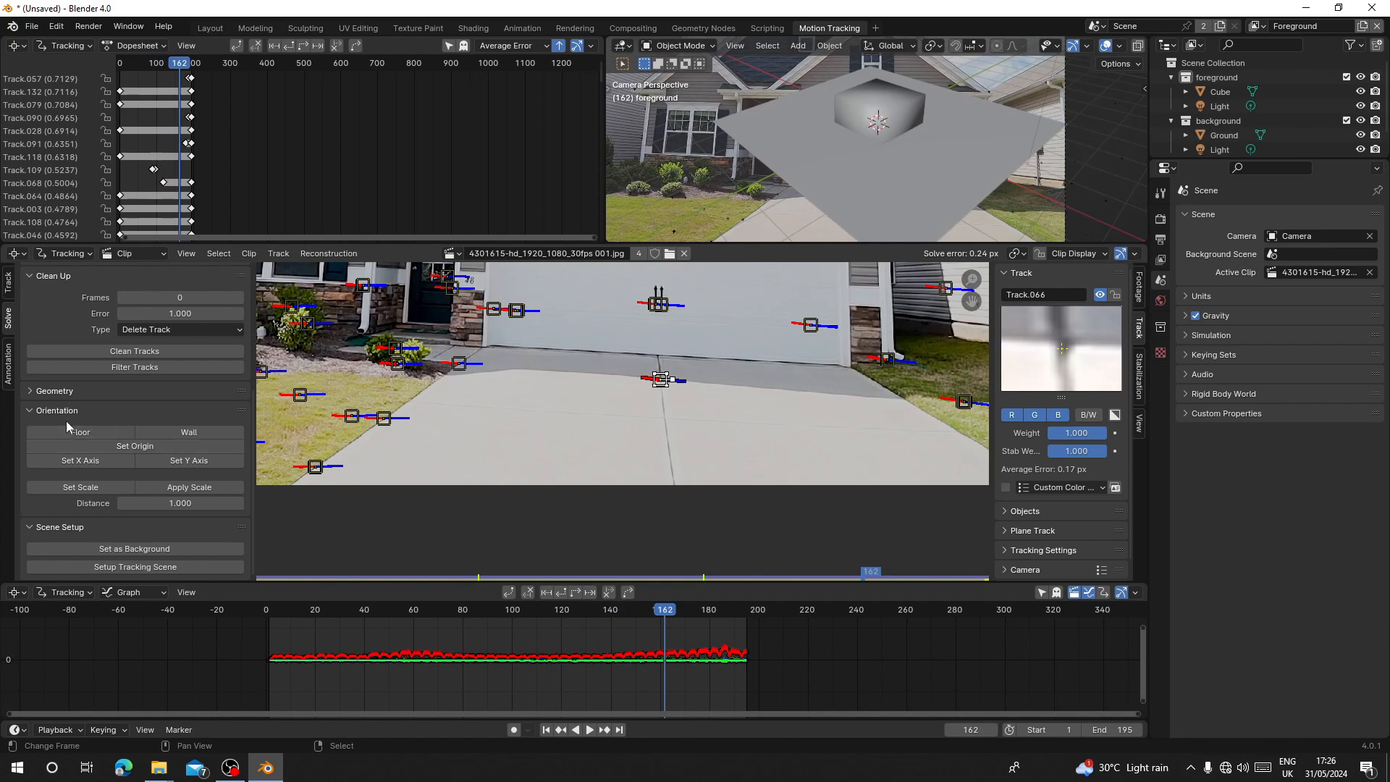
{"action": "left_click", "coordinate": [147, 447]}
{"action": "scroll", "coordinate": [876, 177], "scroll_direction": "down", "scroll_amount": 1}
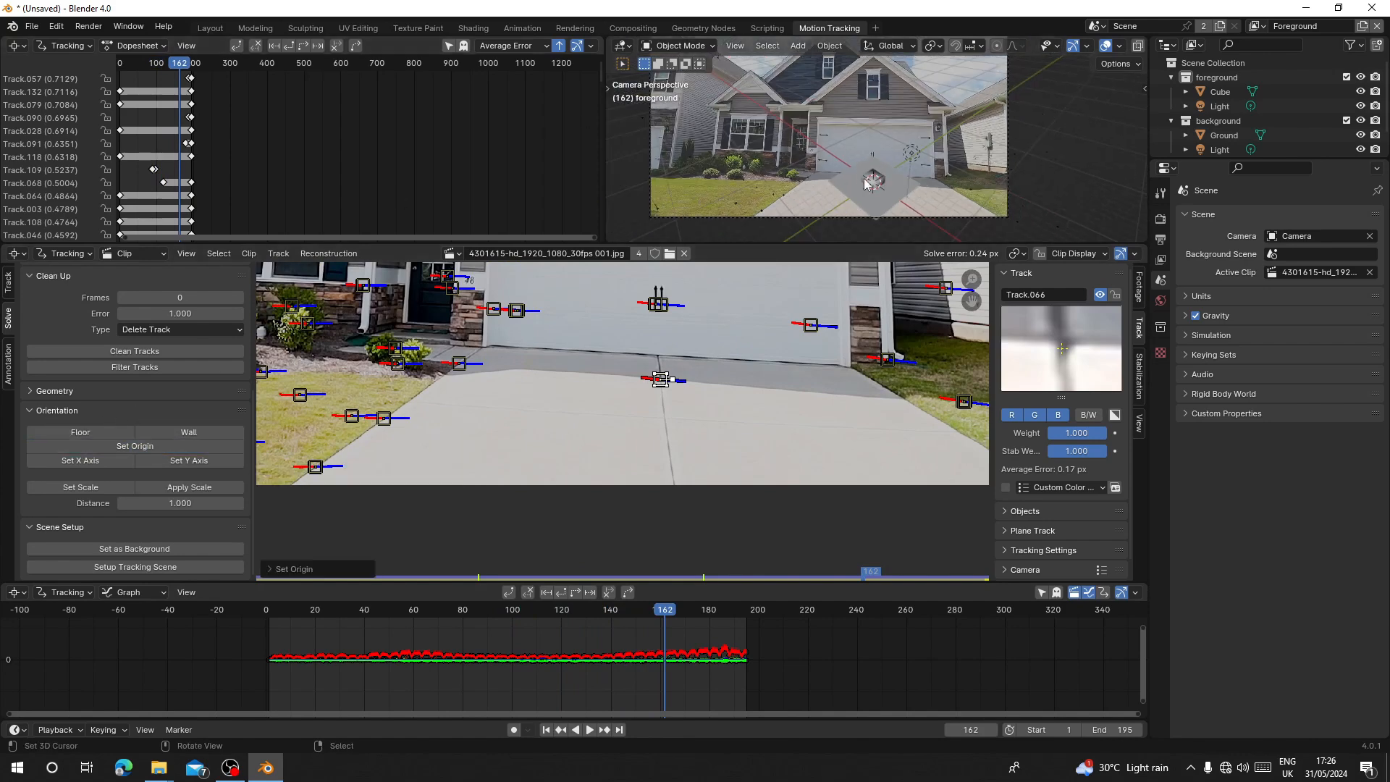
Step: Define the floor from three ground markers: one by the bush, one at the driveway's left edge and one on the driveway seam
{"action": "left_click", "coordinate": [472, 372]}
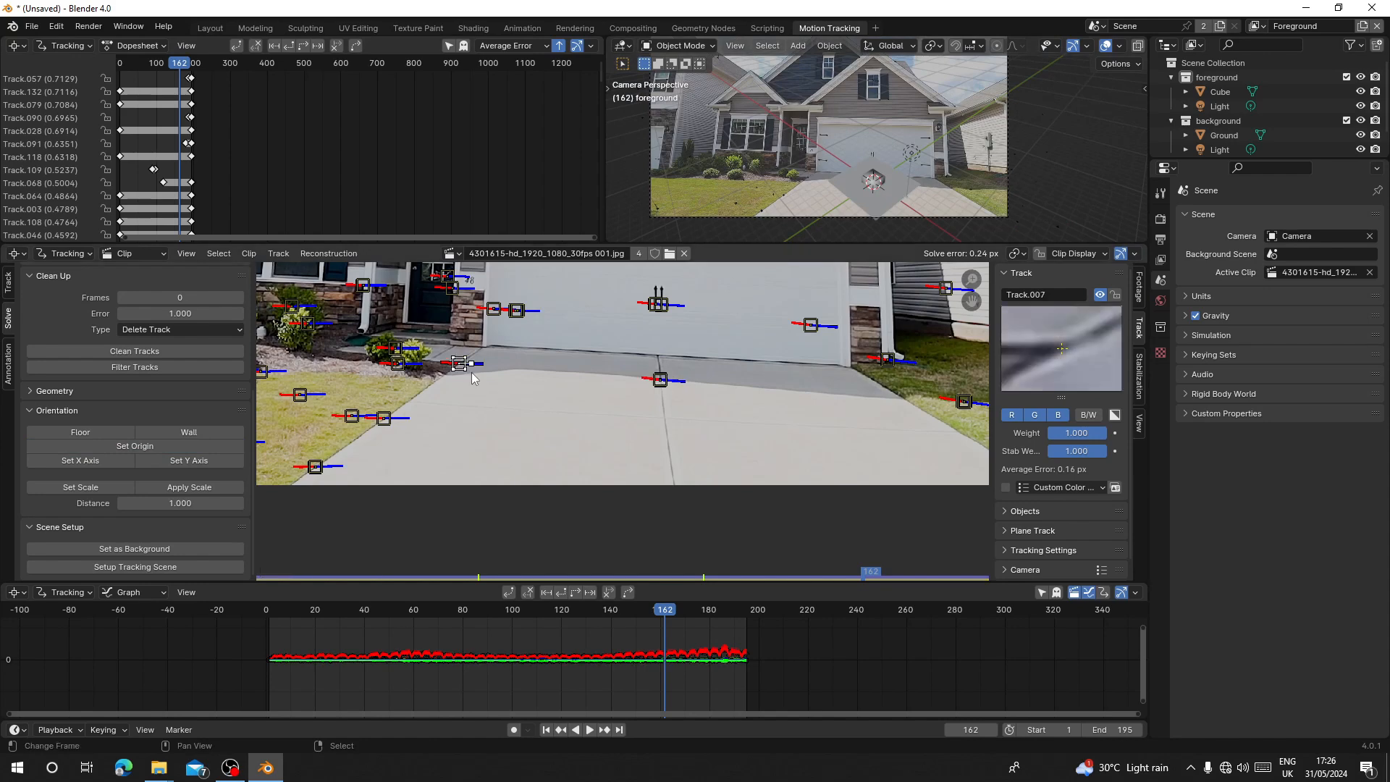
{"action": "scroll", "coordinate": [471, 372], "scroll_direction": "up", "scroll_amount": 1}
{"action": "right_click", "coordinate": [351, 353]}
{"action": "right_click", "coordinate": [431, 351], "text": "shift"}
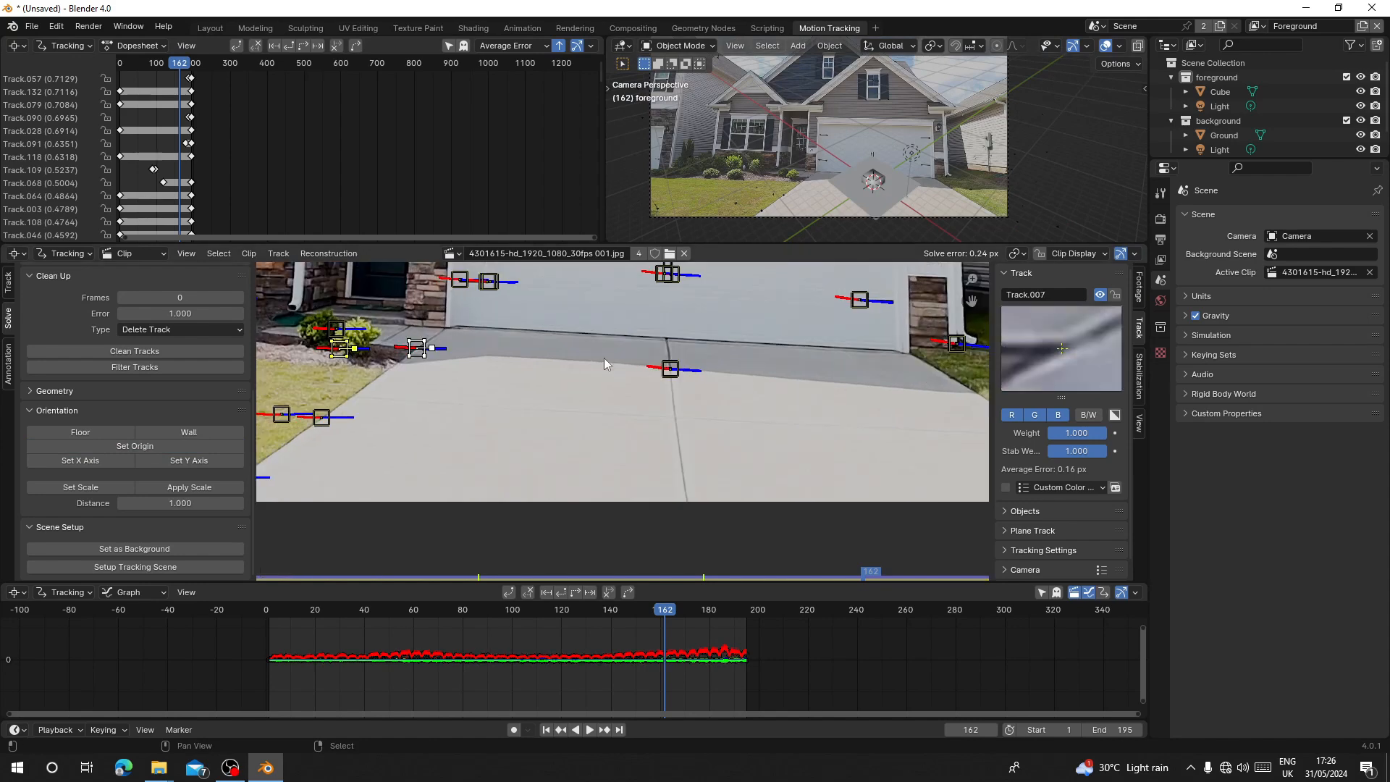
{"action": "right_click", "coordinate": [673, 366], "text": "shift"}
{"action": "scroll", "coordinate": [674, 366], "scroll_direction": "down", "scroll_amount": 1}
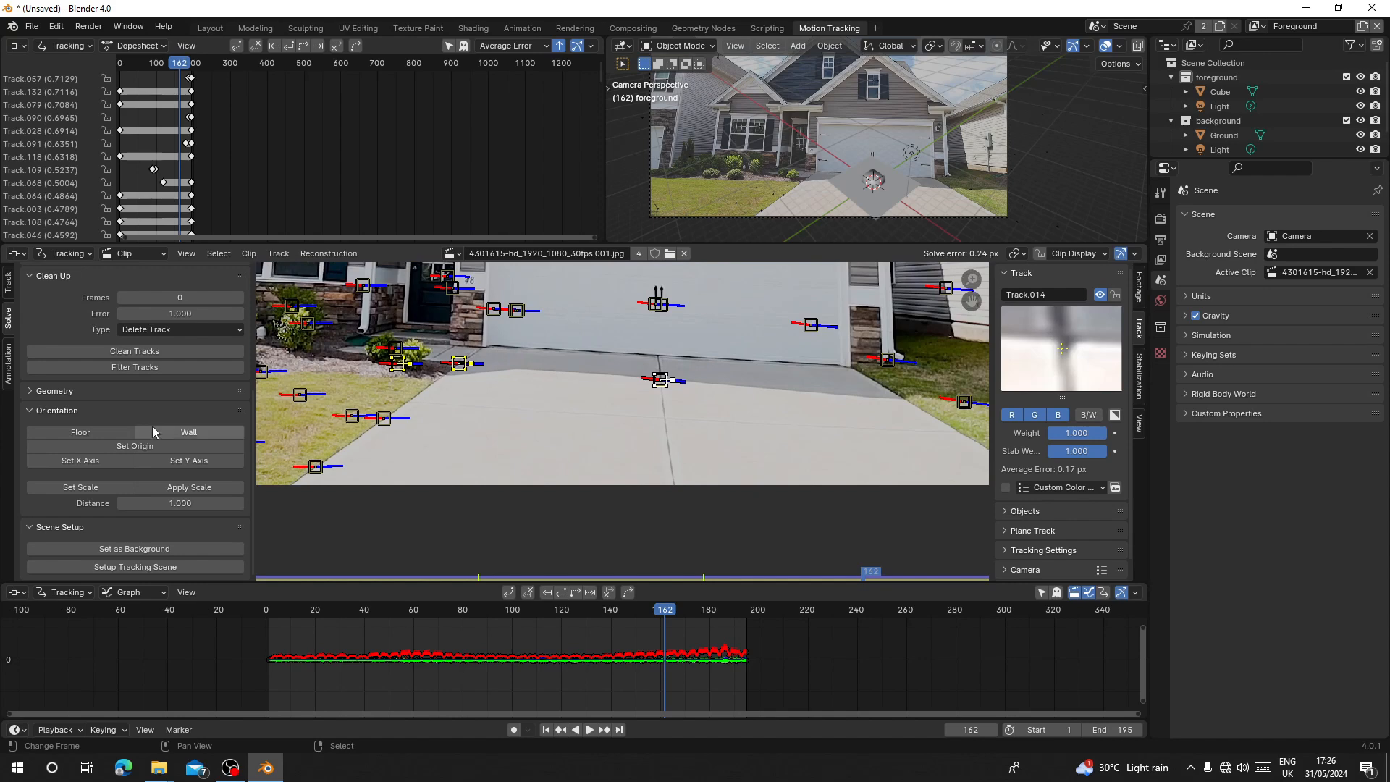
{"action": "left_click", "coordinate": [80, 433]}
Step: Set the scene scale from the bush marker and the marker at the driveway's left edge, with a distance of 1
{"action": "right_click", "coordinate": [422, 411]}
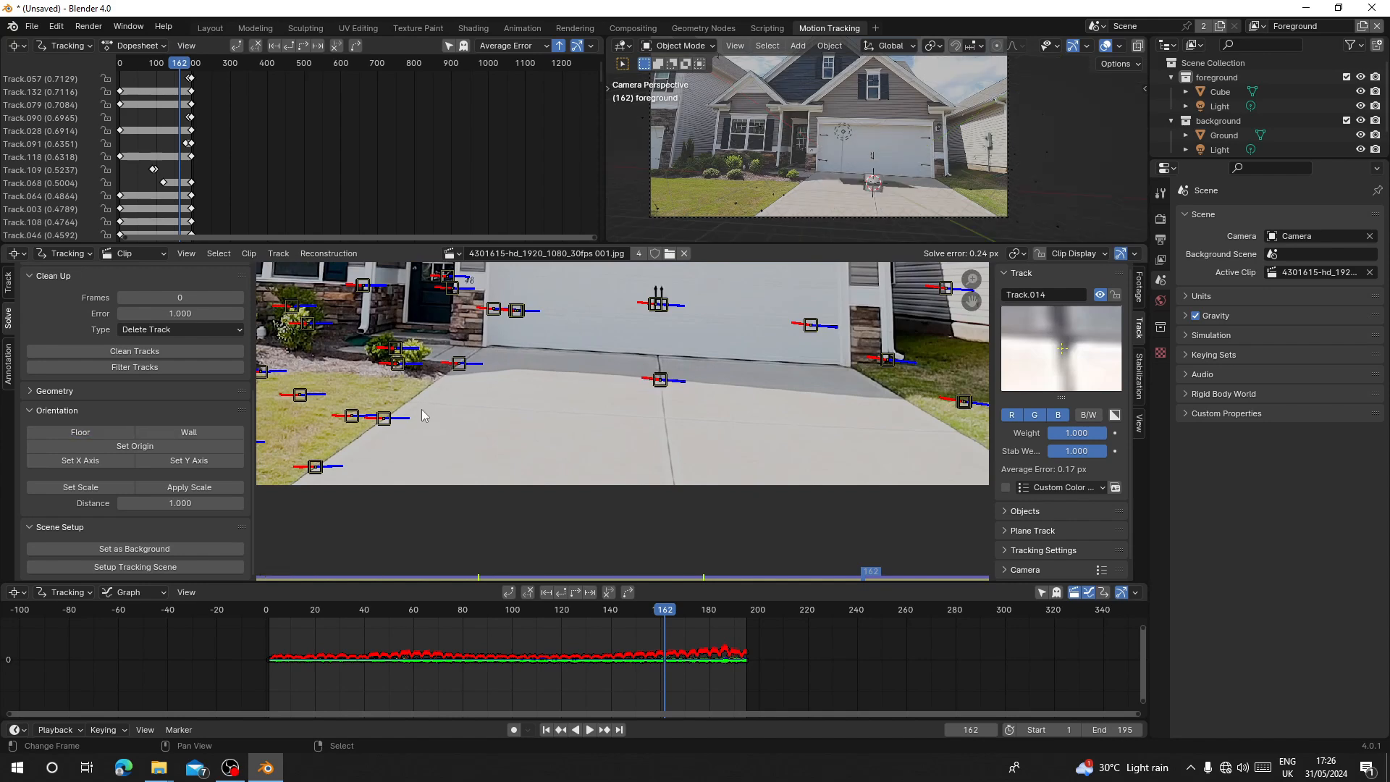
{"action": "right_click", "coordinate": [399, 365]}
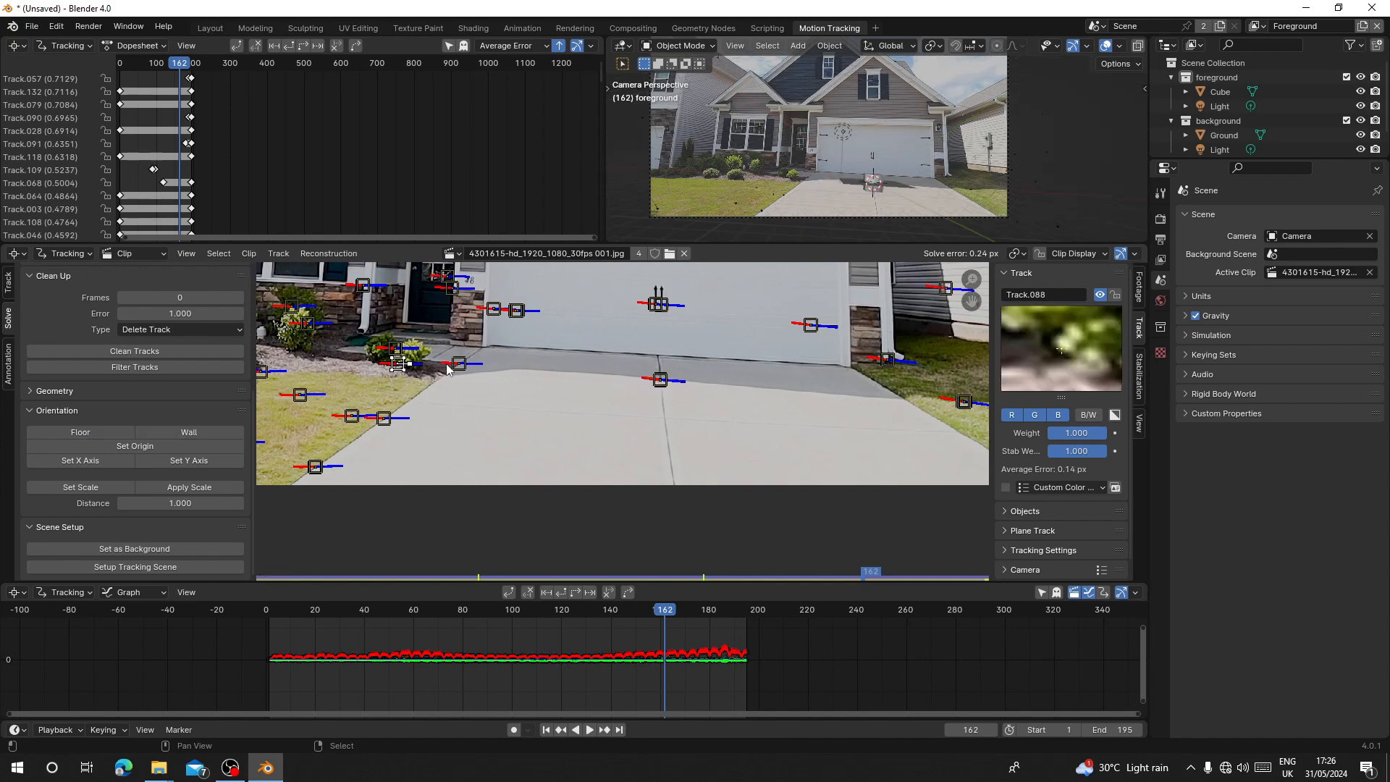
{"action": "right_click", "coordinate": [459, 364], "text": "shift"}
{"action": "left_click", "coordinate": [86, 484]}
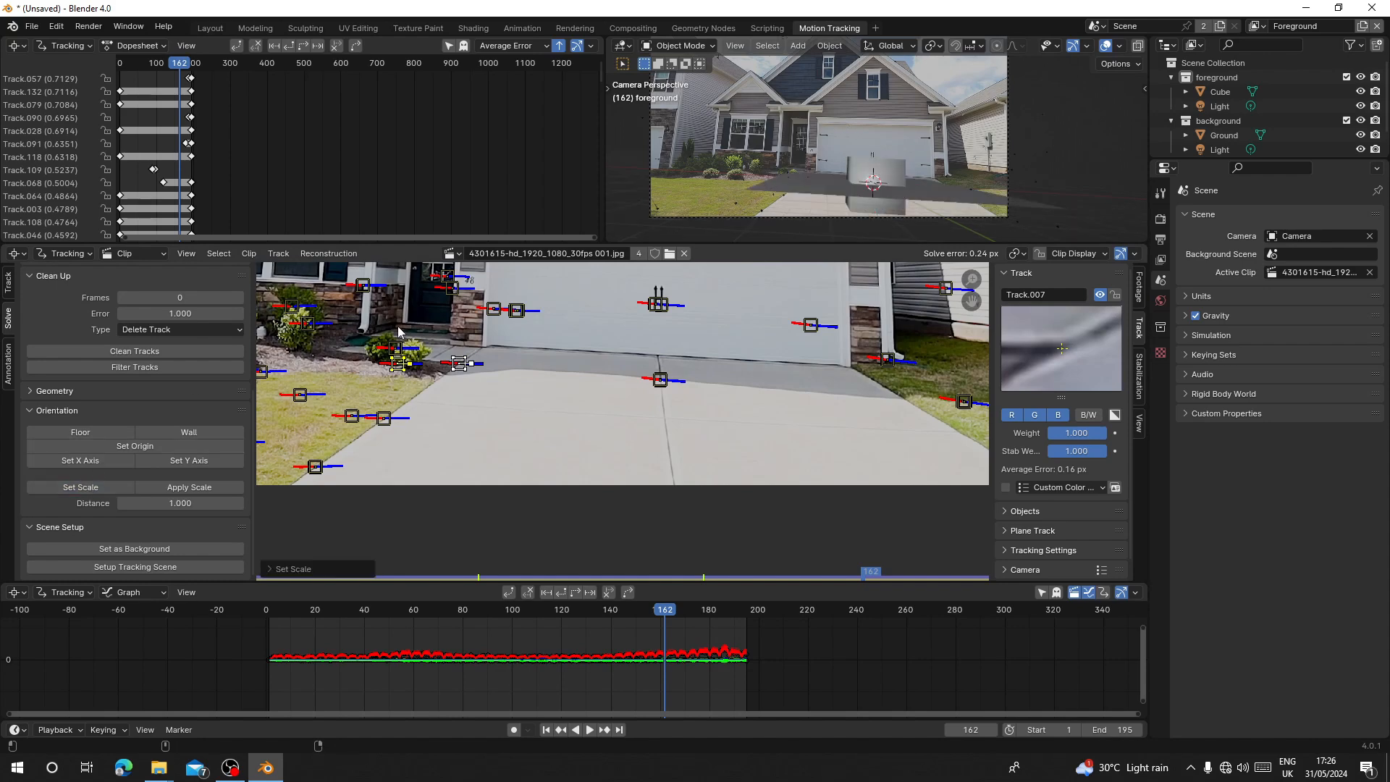
Step: Play the clip to check the cube's alignment with the driveway
{"action": "key", "text": "space"}
{"action": "scroll", "coordinate": [904, 93], "scroll_direction": "up", "scroll_amount": 4}
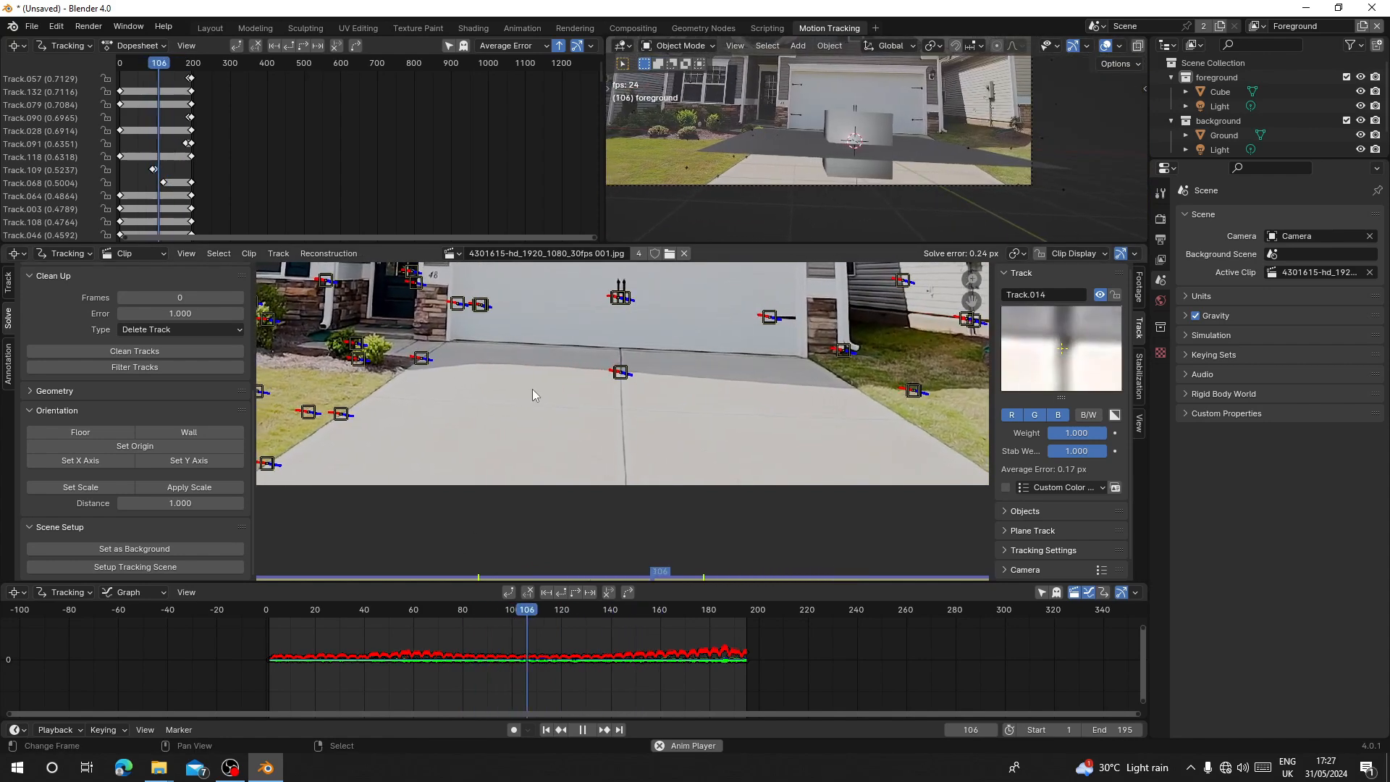
{"action": "key", "text": "space"}
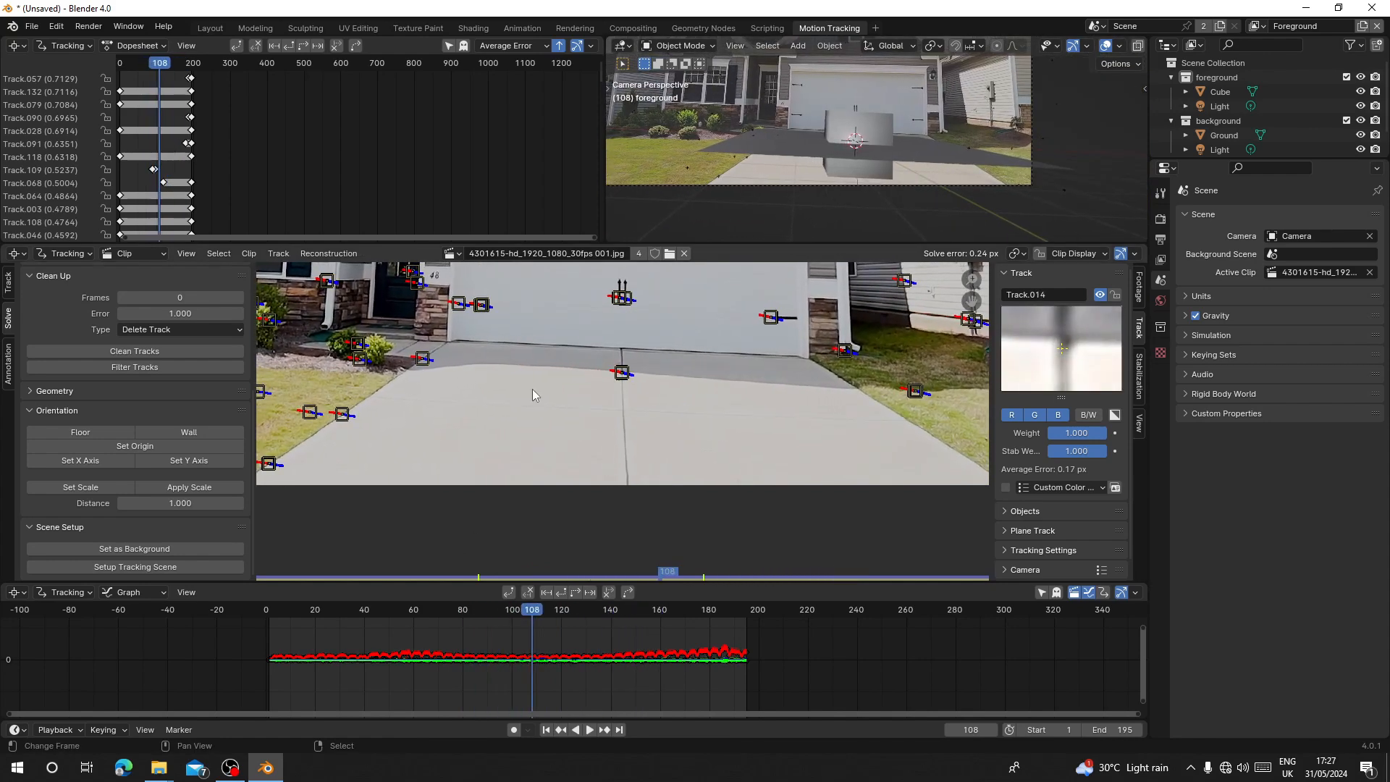
Step: Switch to the Layout workspace and split the 3D viewport in two, with one half showing the camera view
{"action": "left_click", "coordinate": [210, 28]}
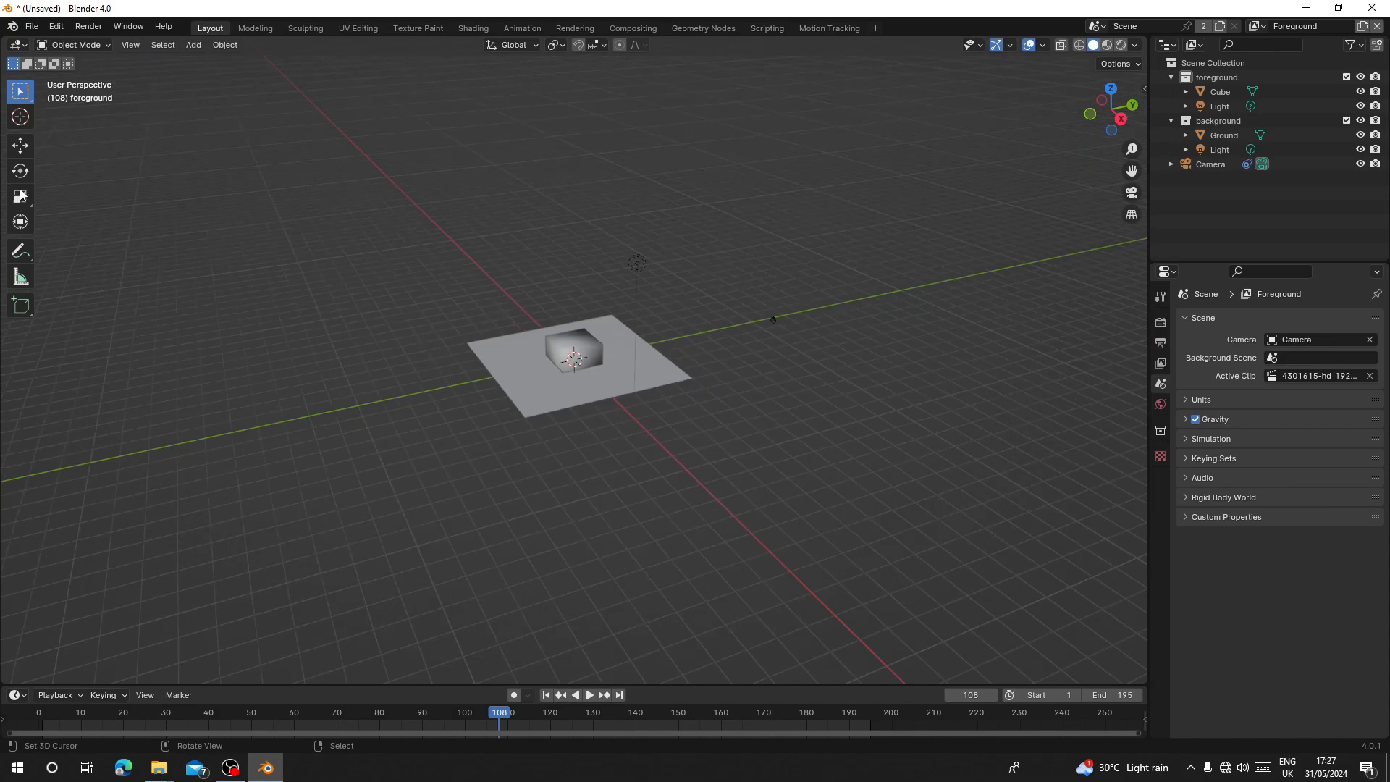
{"action": "left_click_drag", "start_coordinate": [3, 39], "coordinate": [444, 173]}
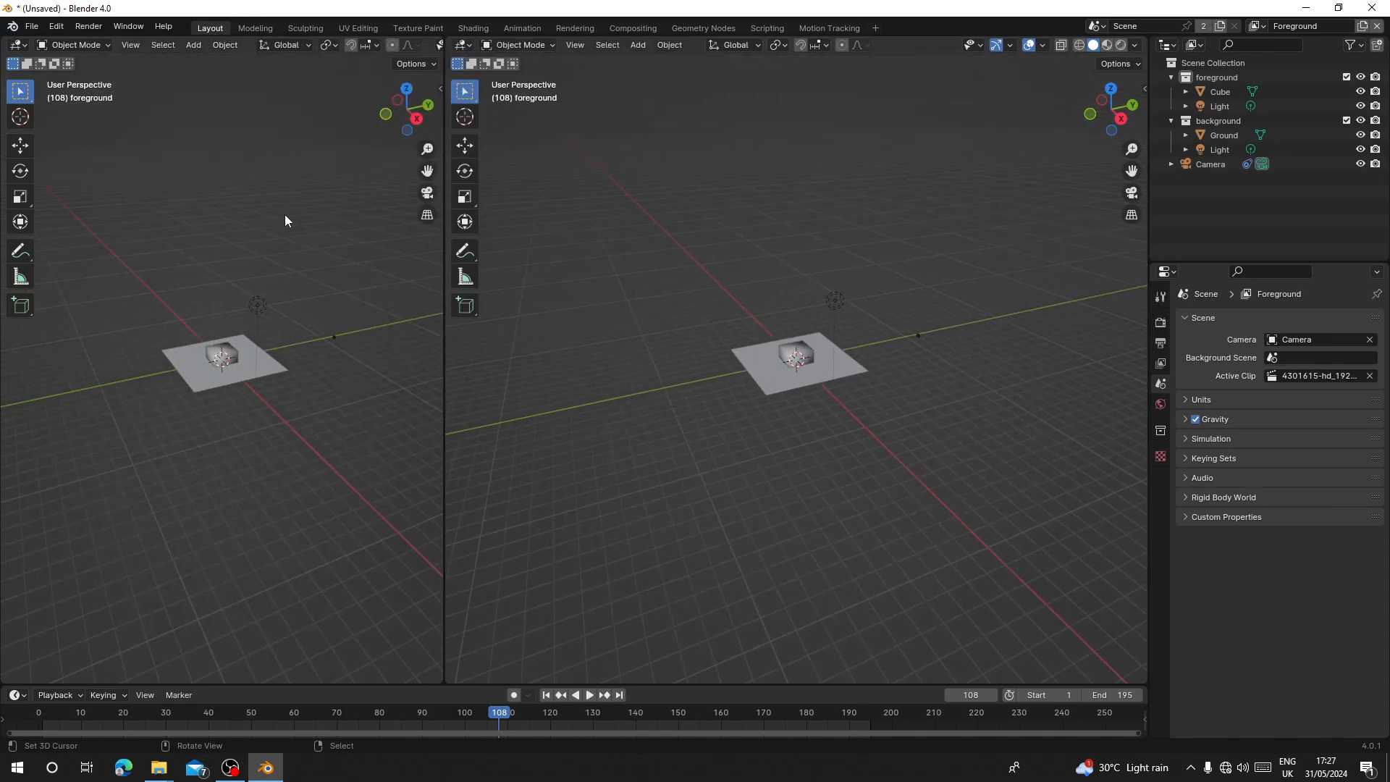
{"action": "key", "text": "KP_0"}
{"action": "scroll", "coordinate": [284, 215], "scroll_direction": "up", "scroll_amount": 4}
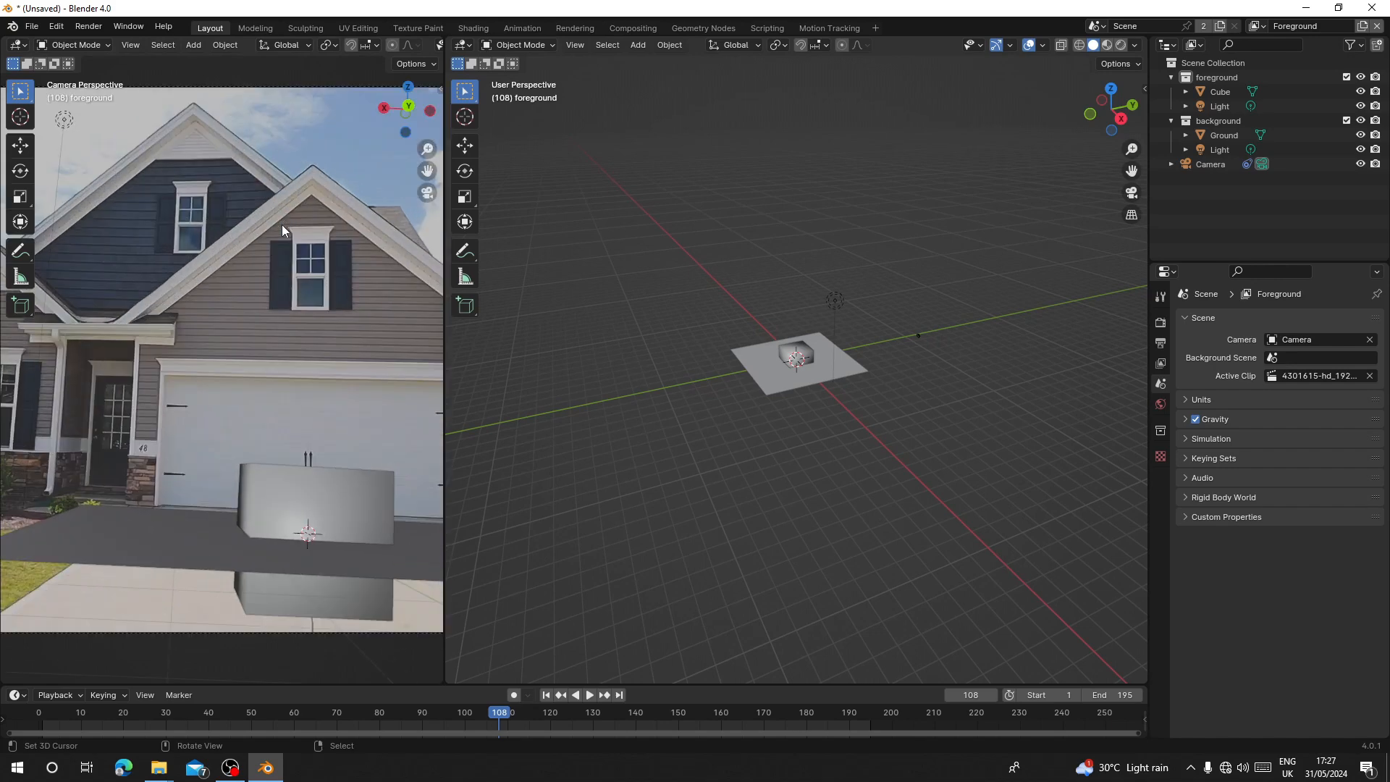
{"action": "scroll", "coordinate": [281, 224], "scroll_direction": "down", "scroll_amount": 3}
Step: Select the tracked camera in the perspective viewport and view the cube and ground plane up close
{"action": "scroll", "coordinate": [693, 281], "scroll_direction": "up", "scroll_amount": 5}
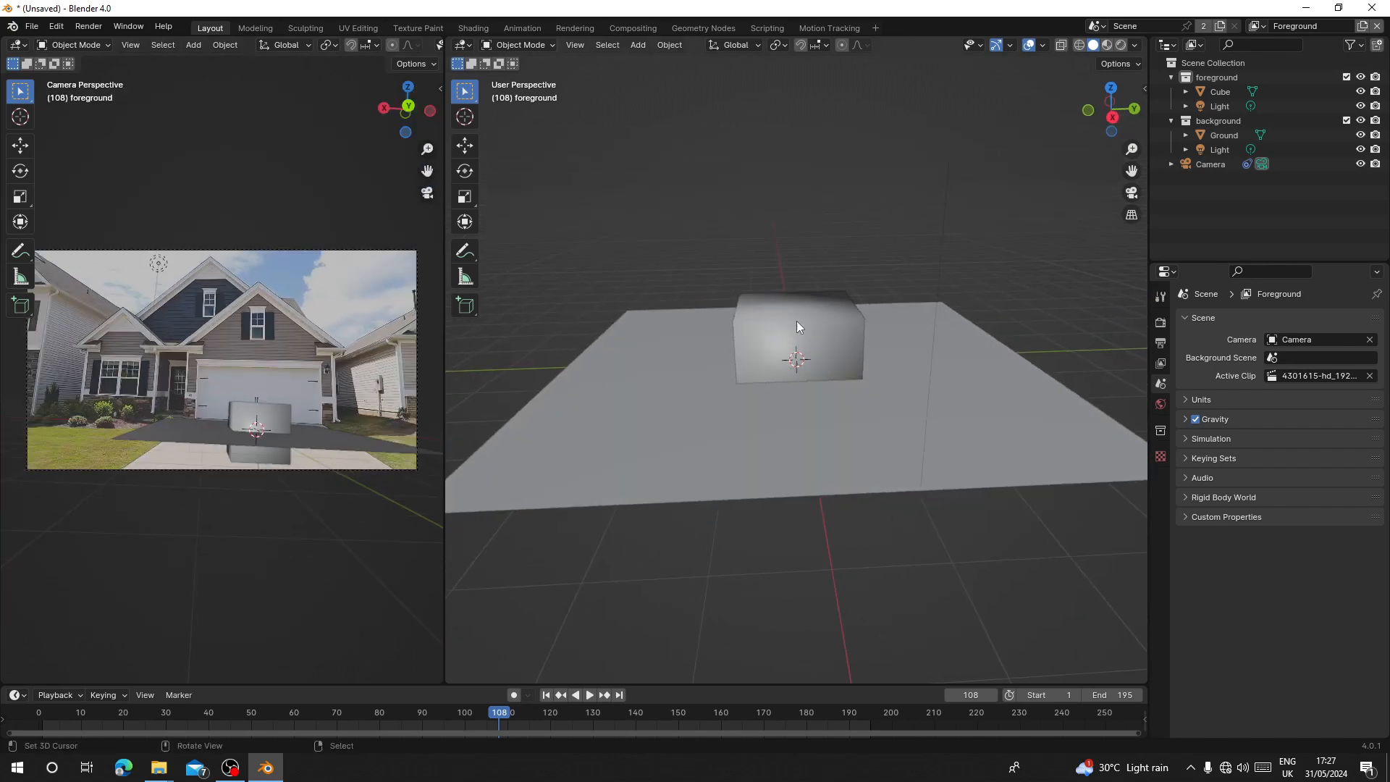
{"action": "scroll", "coordinate": [953, 376], "scroll_direction": "down", "scroll_amount": 5}
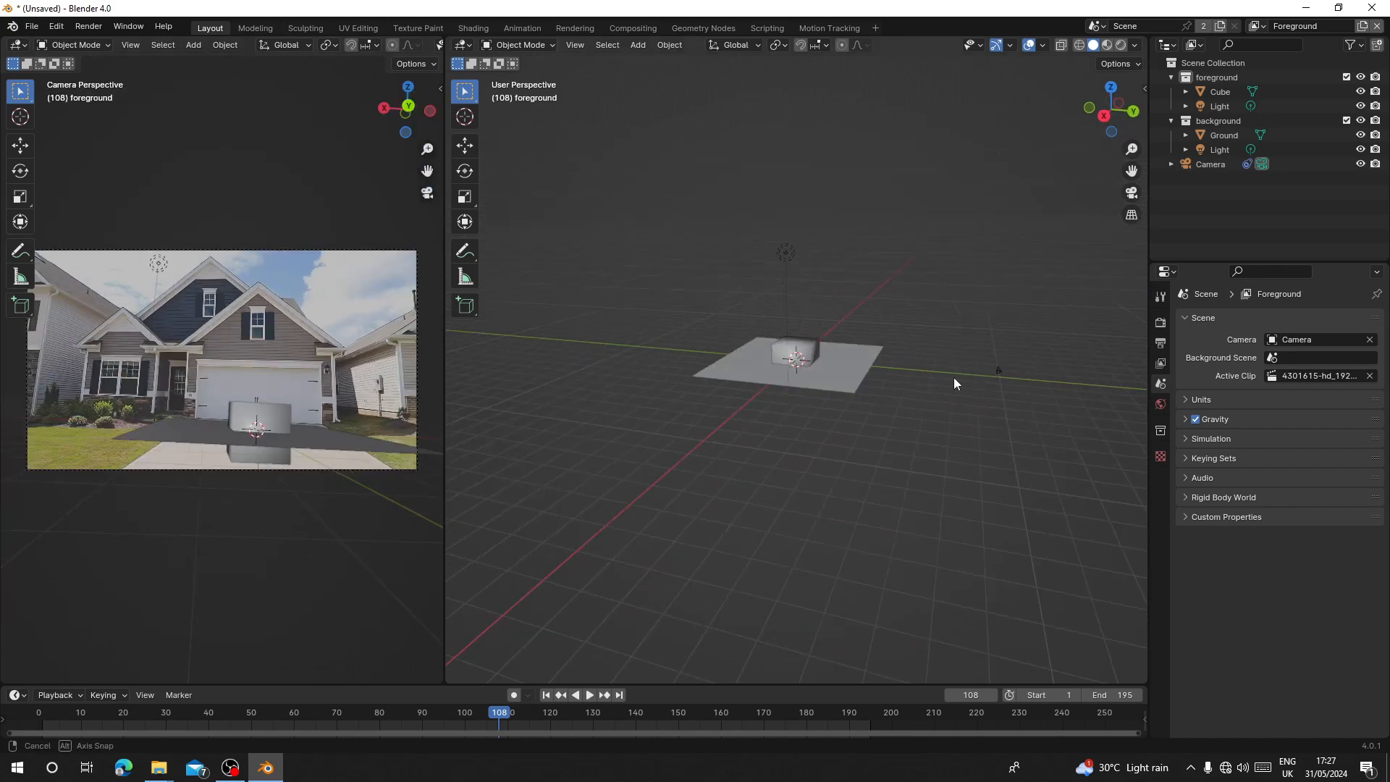
{"action": "left_click", "coordinate": [980, 381]}
{"action": "middle_click_drag", "start_coordinate": [980, 381], "coordinate": [763, 390]}
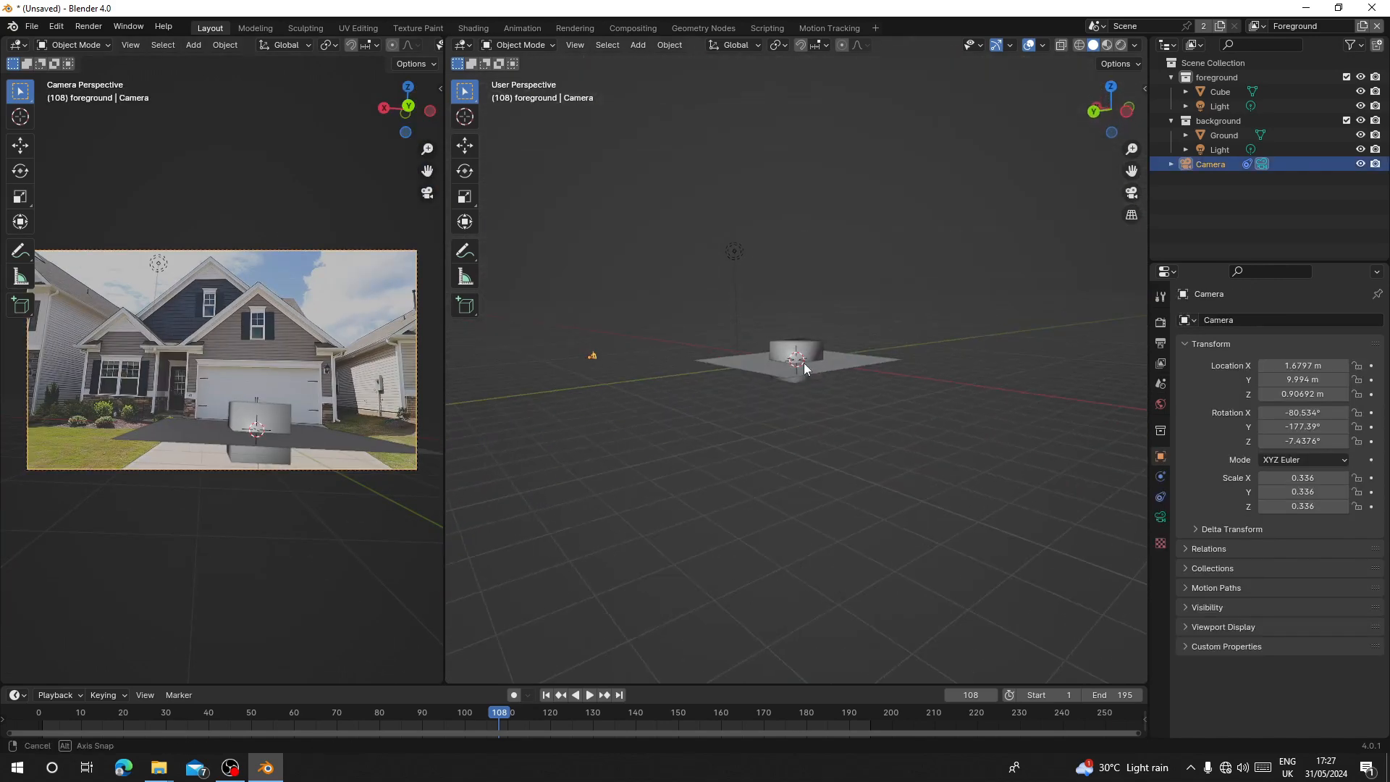
{"action": "scroll", "coordinate": [763, 389], "scroll_direction": "up", "scroll_amount": 5}
Step: Play the animation with the timeline area enlarged and the camera view fitted to its viewport
{"action": "key", "text": "space"}
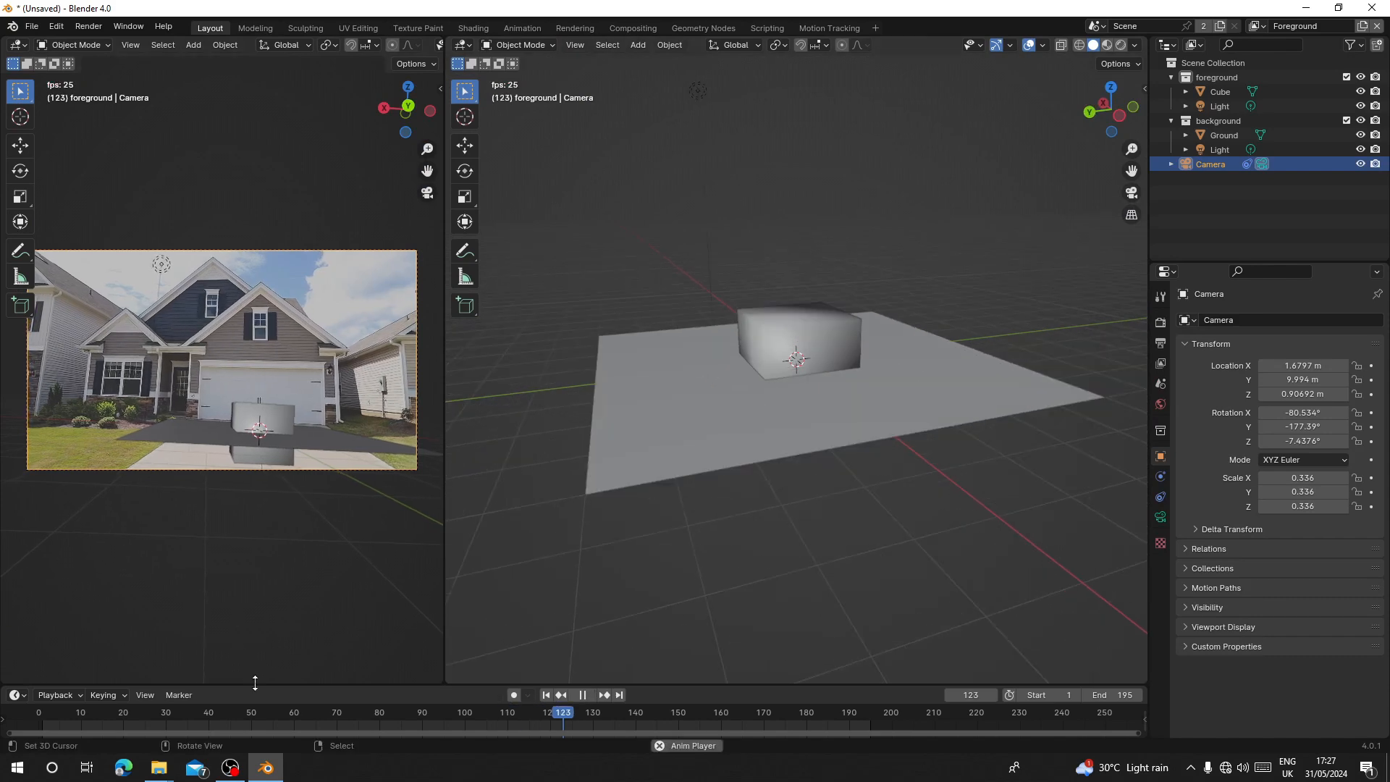
{"action": "left_click_drag", "start_coordinate": [248, 684], "coordinate": [246, 614]}
{"action": "key", "text": "Home"}
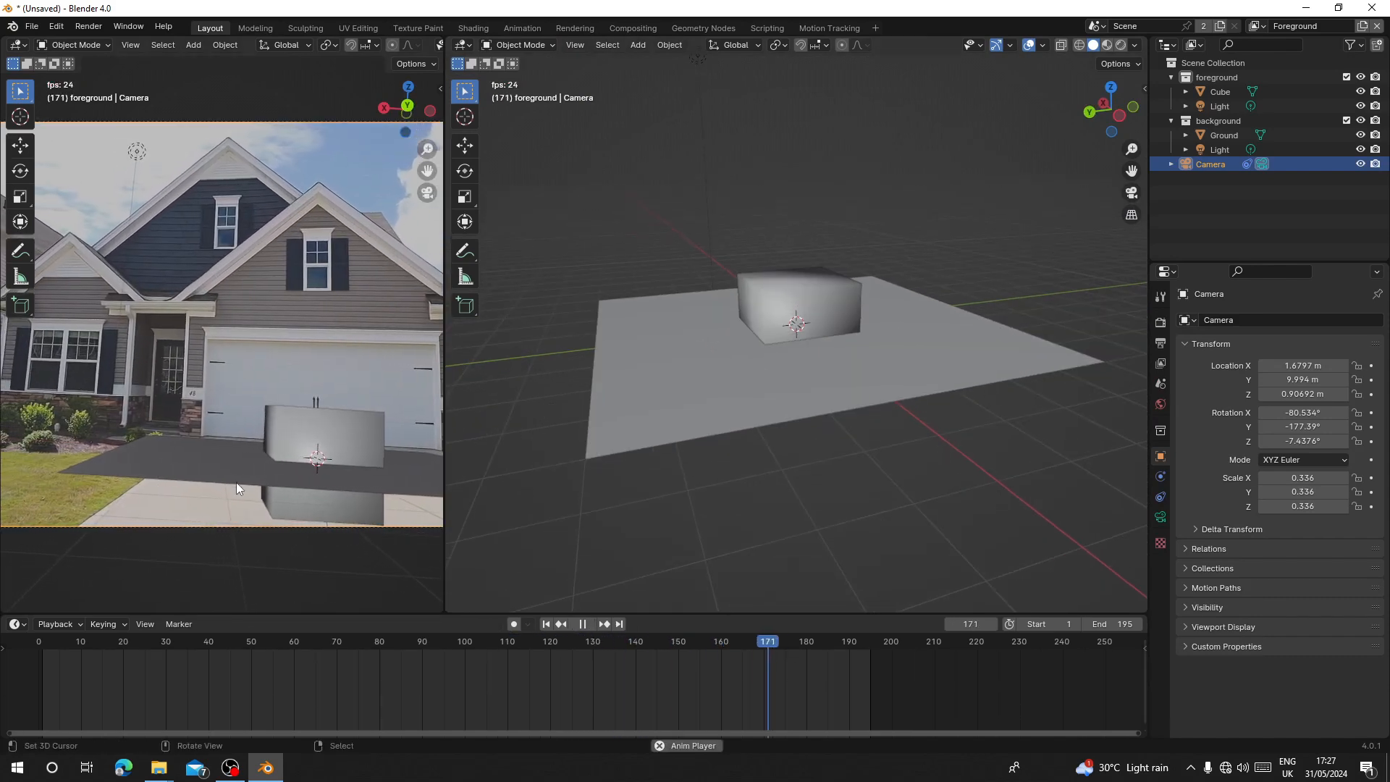
Step: Stop playback and, in the Motion Tracking workspace, select several tracks across the driveway, garage door and lawn
{"action": "key", "text": "space"}
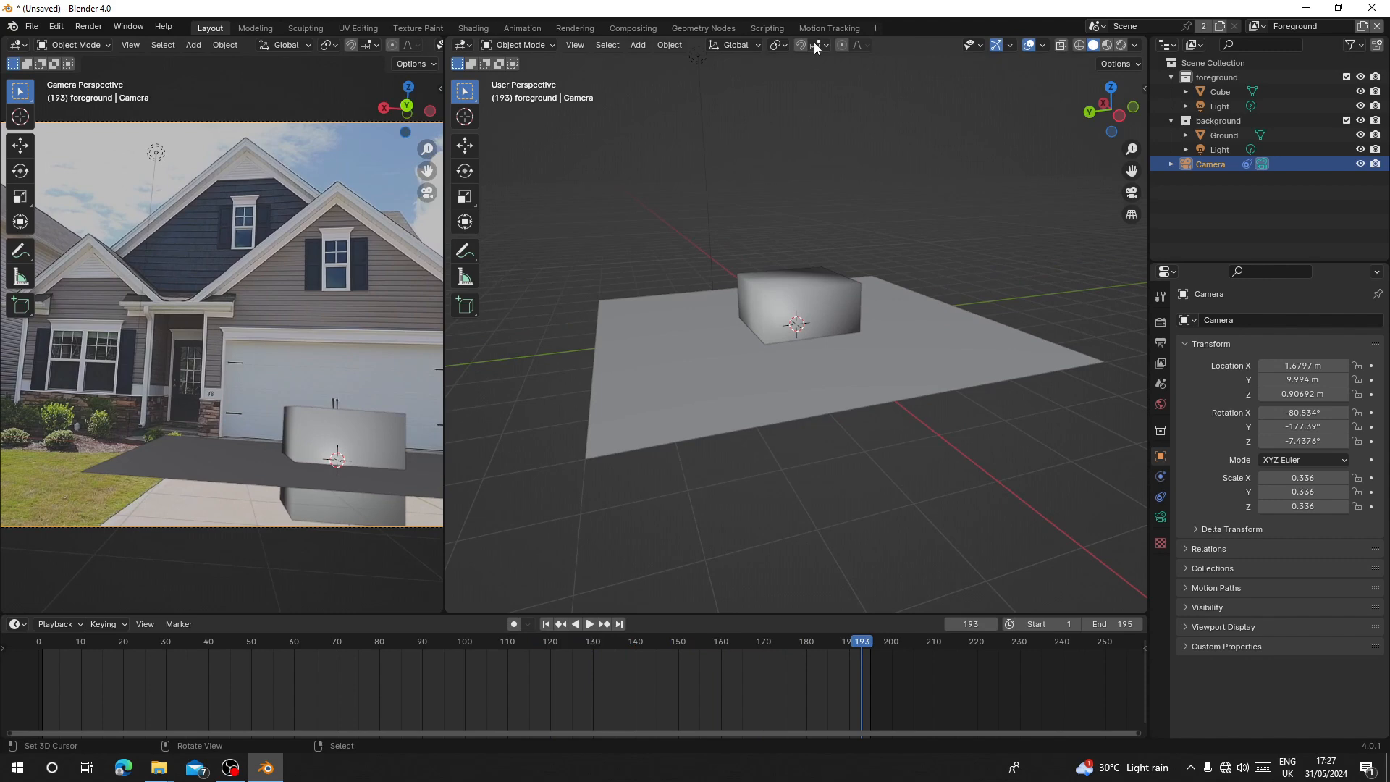
{"action": "left_click", "coordinate": [821, 29]}
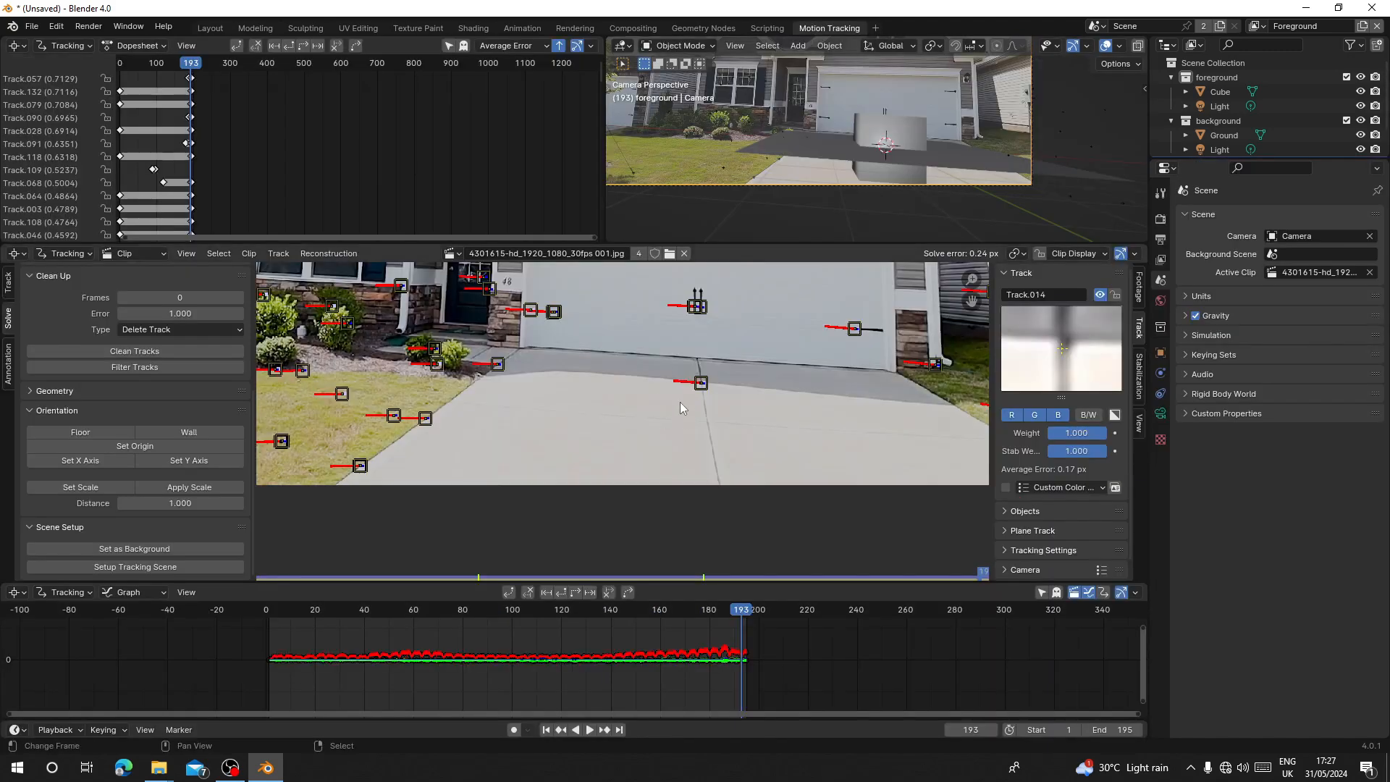
{"action": "middle_click_drag", "start_coordinate": [680, 402], "coordinate": [667, 455]}
{"action": "left_click", "coordinate": [616, 446]}
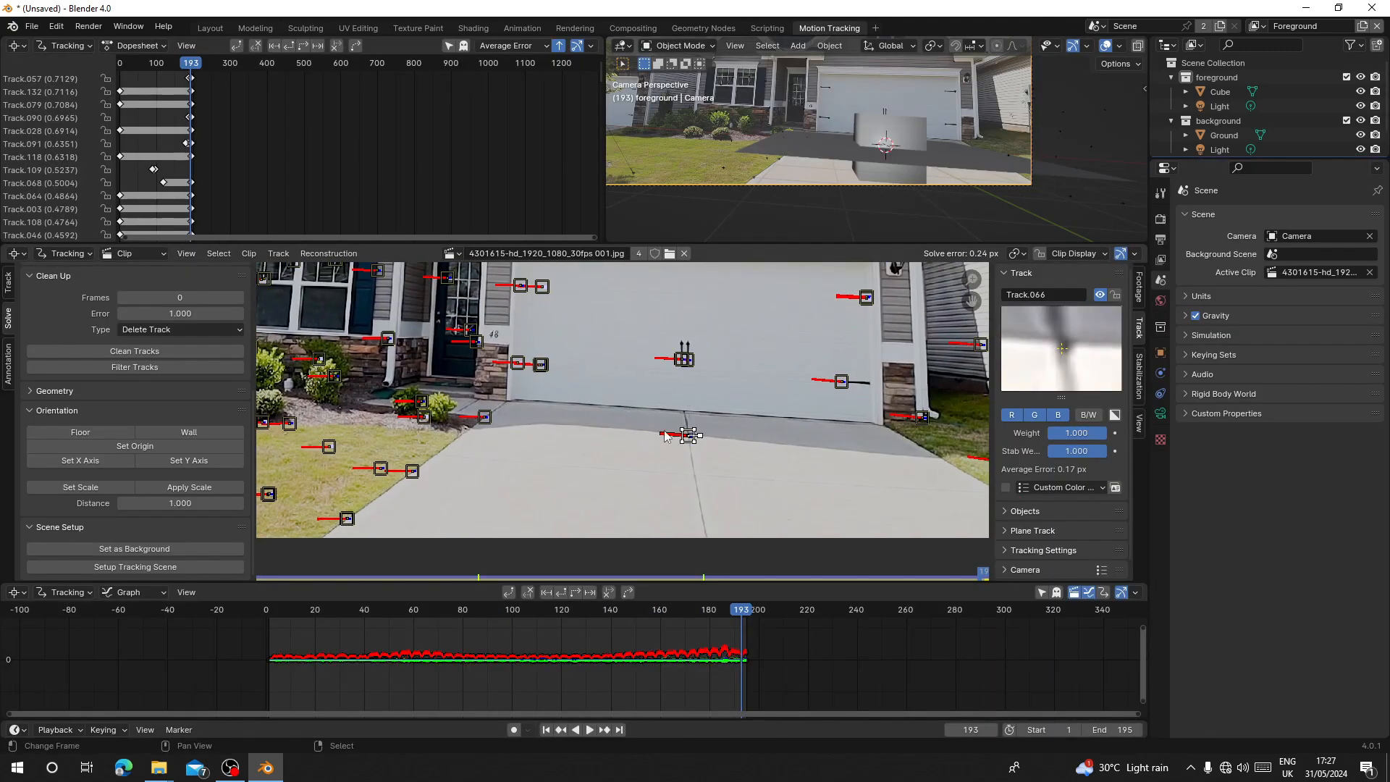
{"action": "middle_click_drag", "start_coordinate": [577, 360], "coordinate": [572, 432], "text": "shift"}
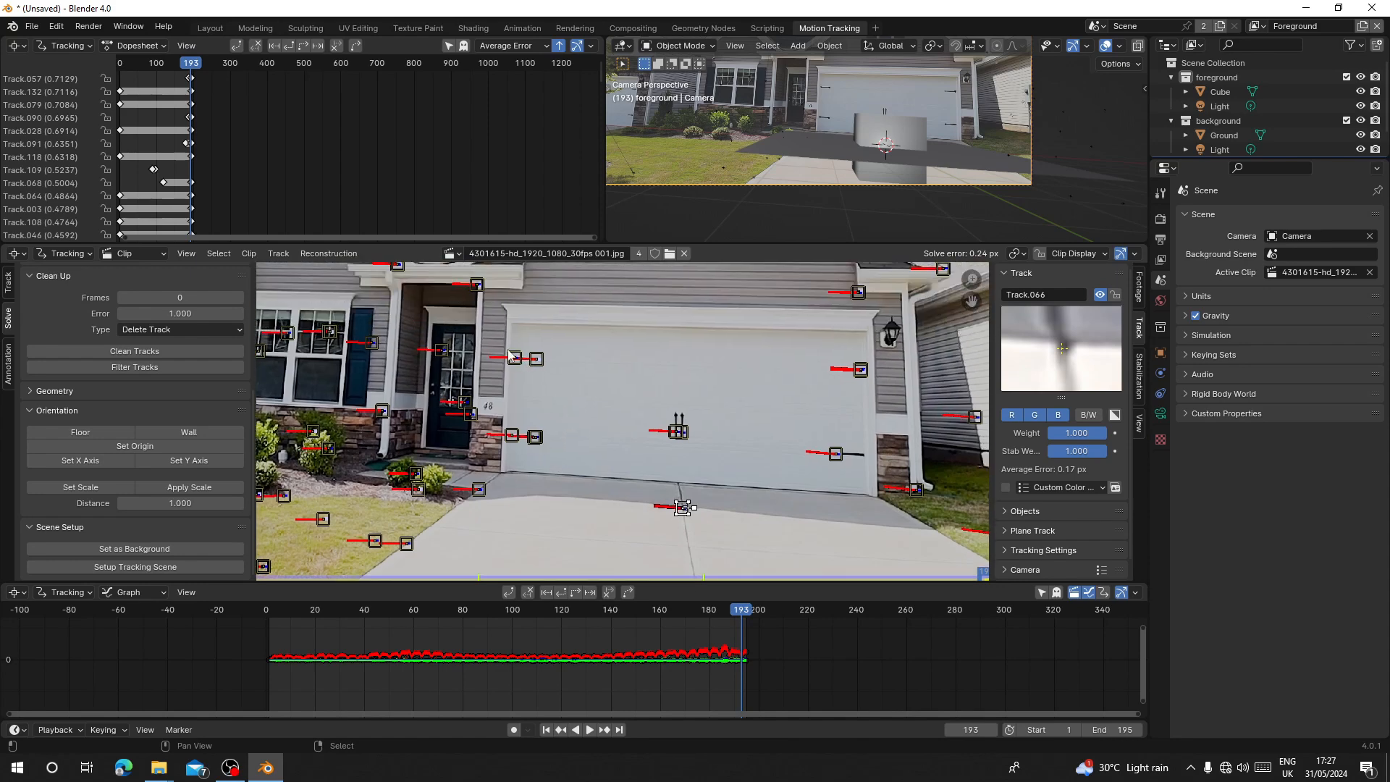
{"action": "right_click", "coordinate": [509, 352], "text": "shift"}
{"action": "middle_click_drag", "start_coordinate": [382, 539], "coordinate": [440, 430]}
{"action": "right_click", "coordinate": [434, 432], "text": "shift"}
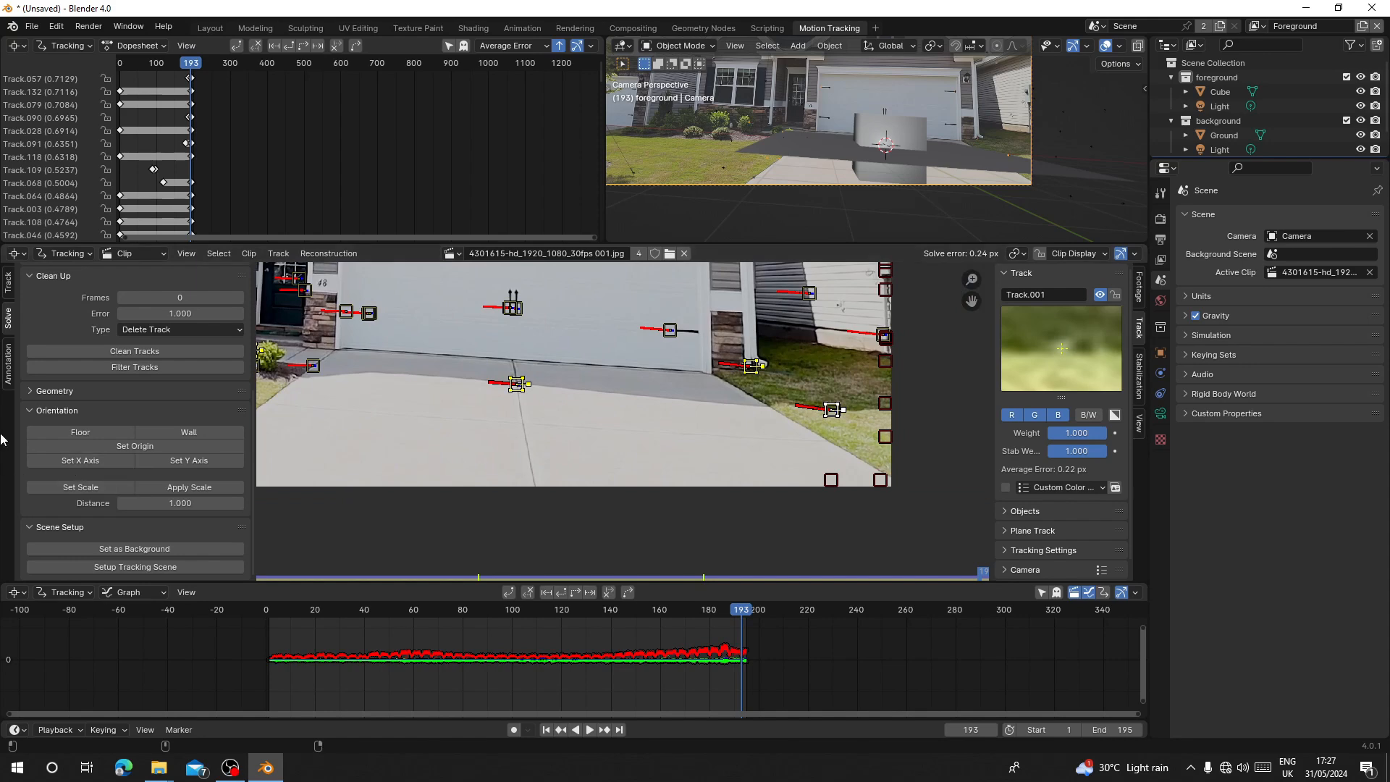
Step: Link empties to the selected tracks and view them around the ground plane in the Layout workspace
{"action": "left_click", "coordinate": [55, 386]}
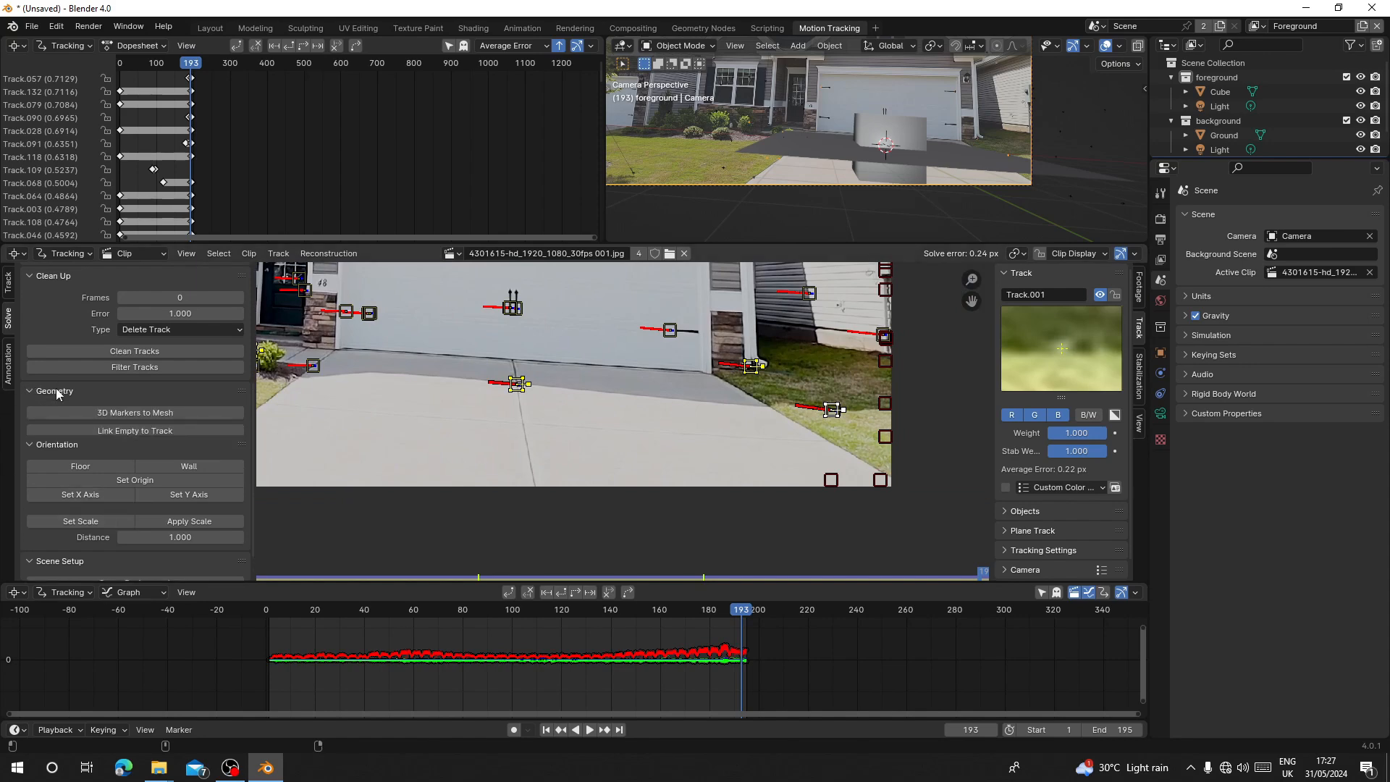
{"action": "left_click", "coordinate": [126, 432]}
{"action": "left_click", "coordinate": [210, 28]}
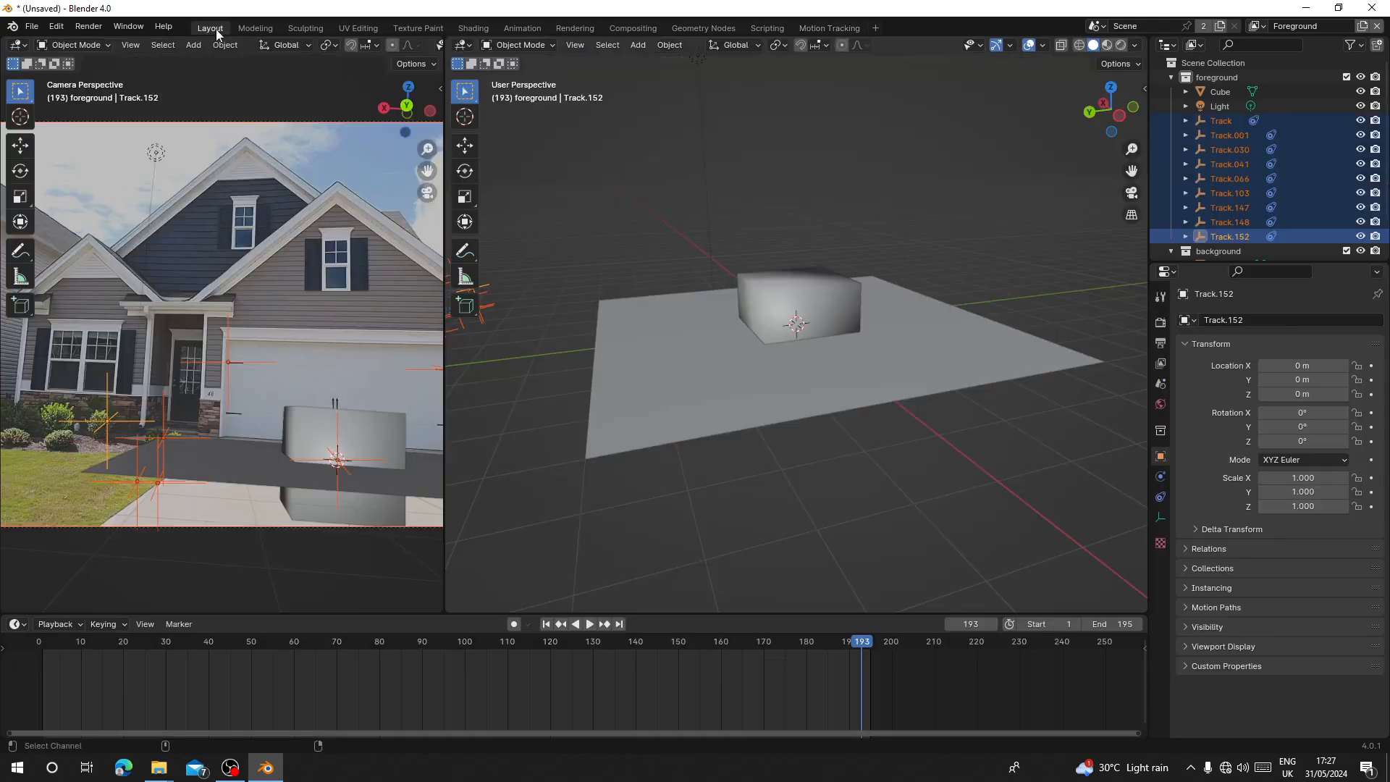
{"action": "middle_click_drag", "start_coordinate": [669, 278], "coordinate": [704, 262]}
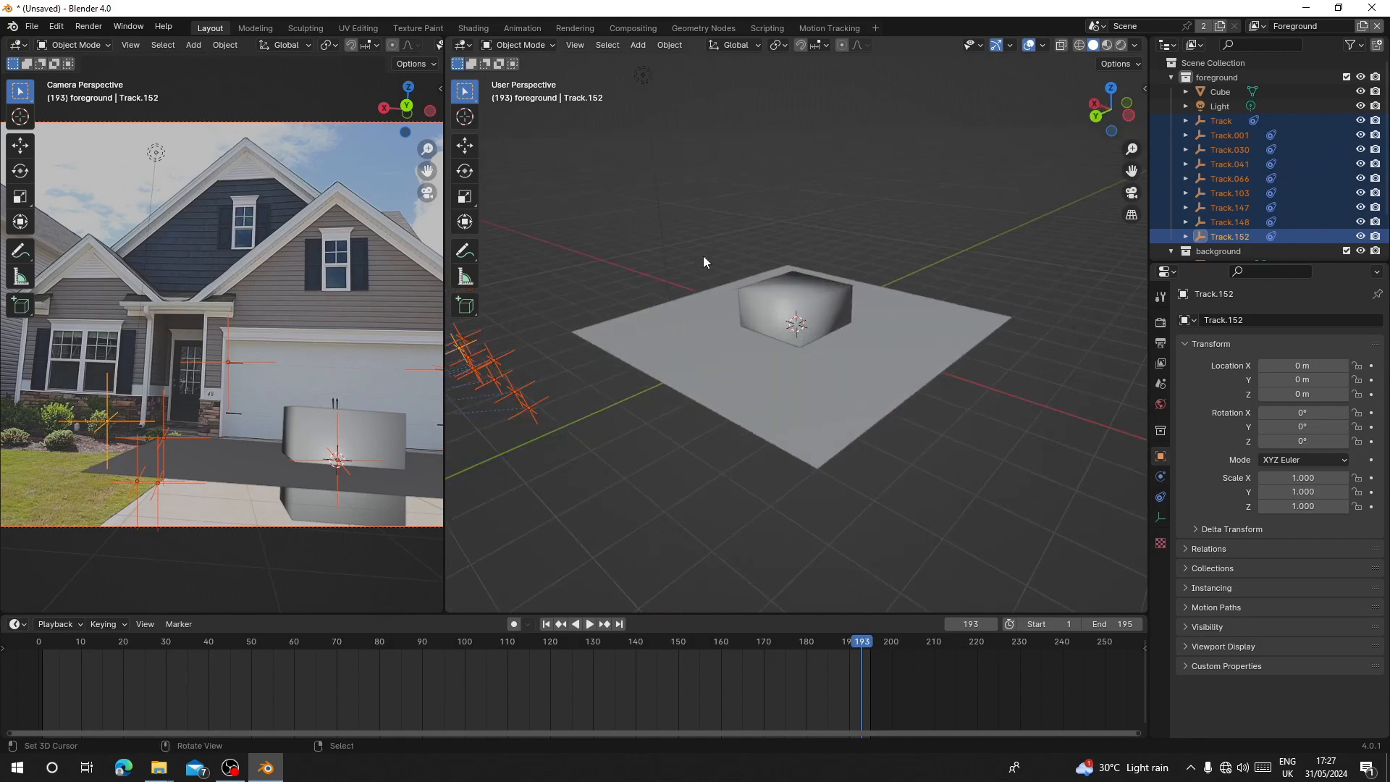
{"action": "left_click", "coordinate": [645, 418]}
{"action": "middle_click_drag", "start_coordinate": [646, 419], "coordinate": [684, 298]}
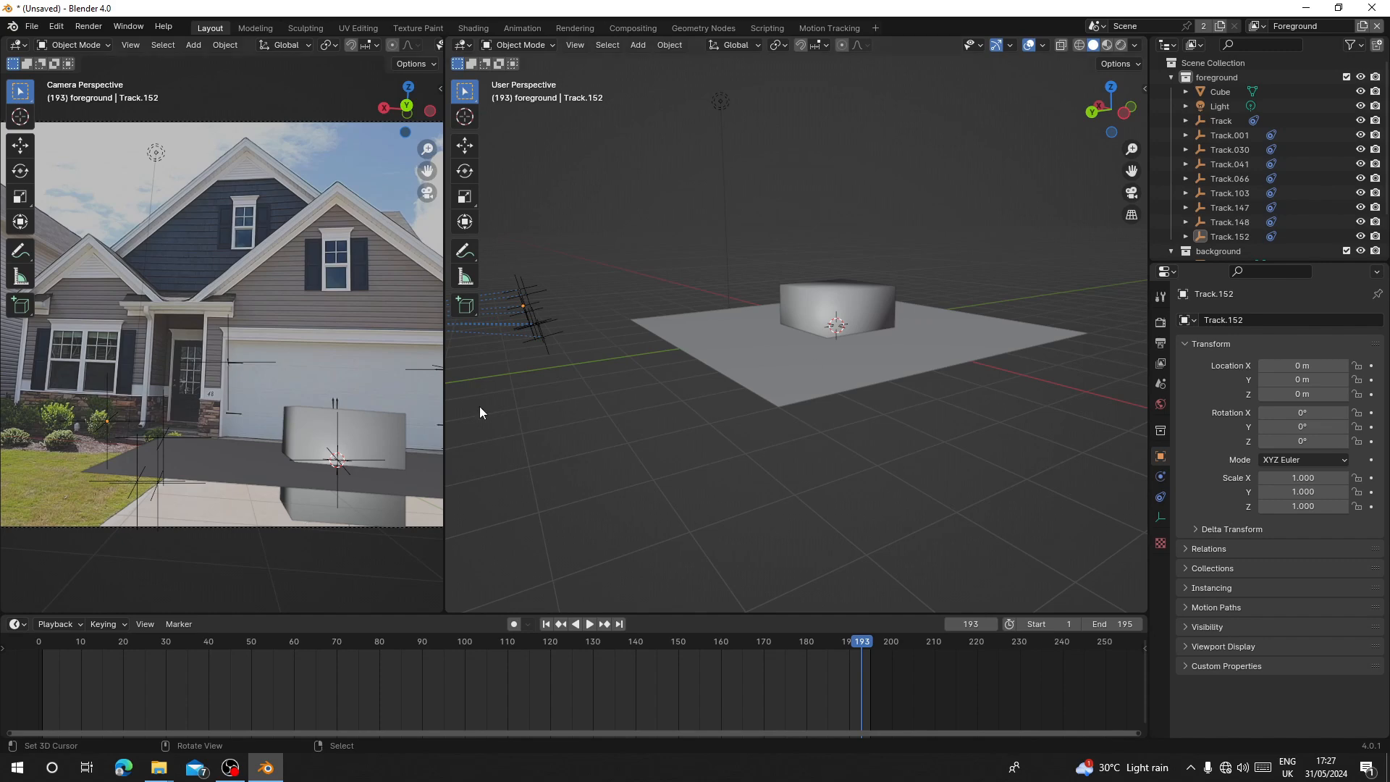
Step: Select the Track.066 empty on the driveway, go to frame 124 and enable 3D Position in its Follow Track constraint
{"action": "left_click", "coordinate": [338, 461]}
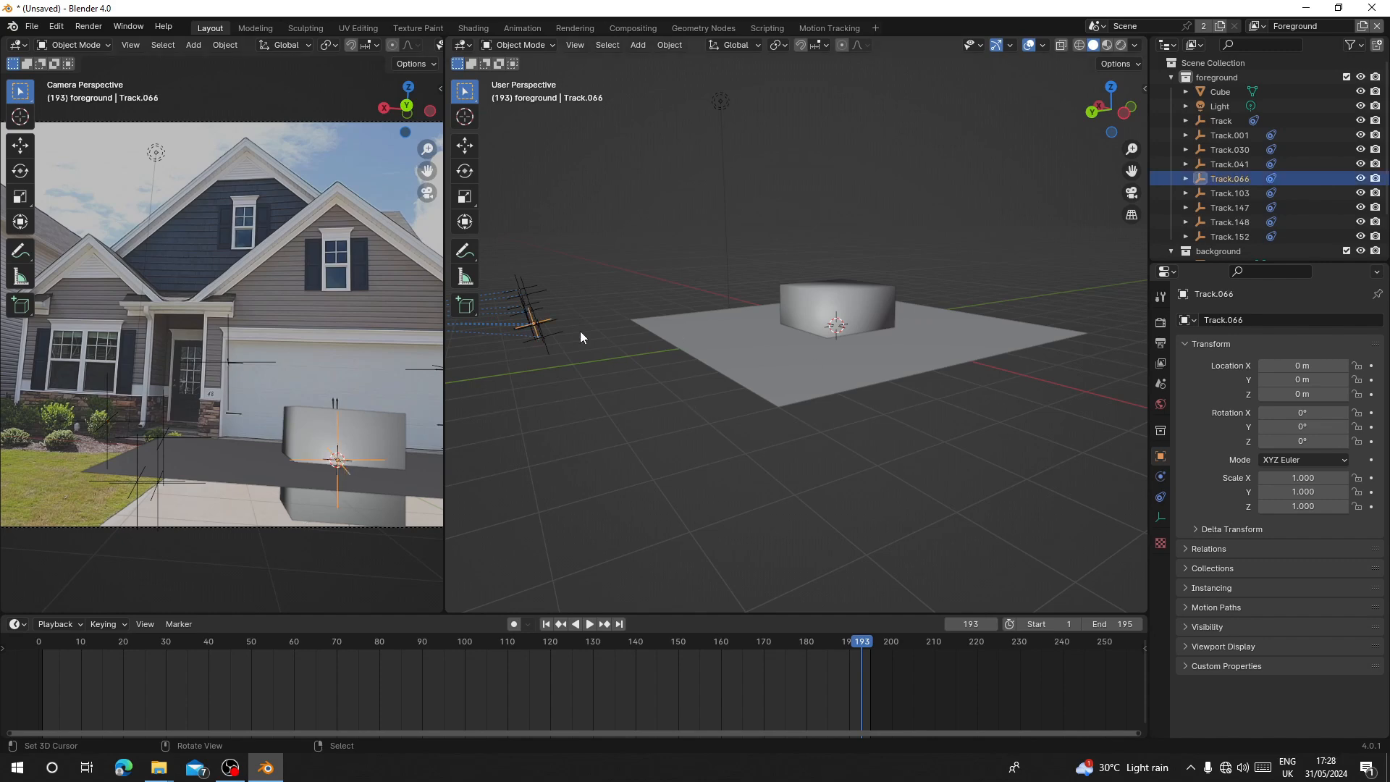
{"action": "left_click_drag", "start_coordinate": [676, 662], "coordinate": [567, 662]}
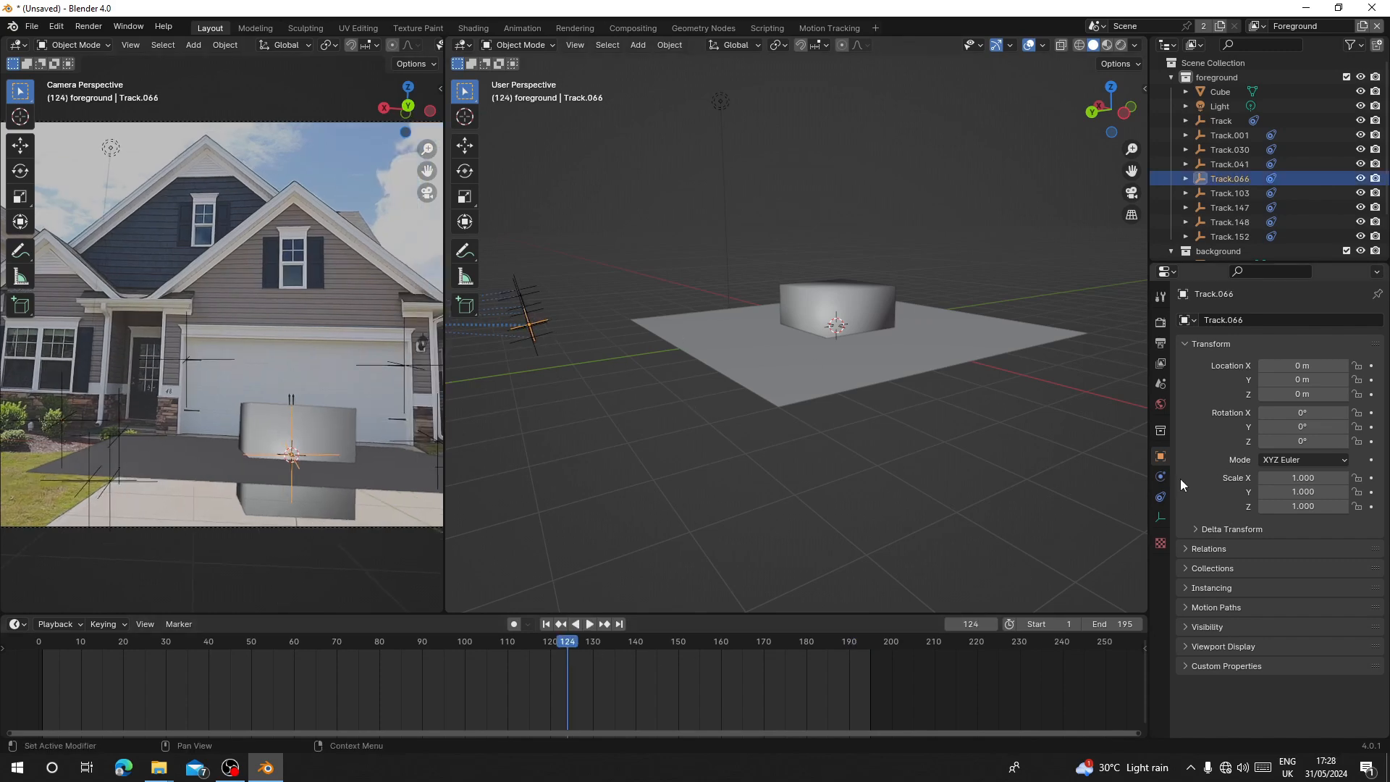
{"action": "left_click", "coordinate": [1160, 497]}
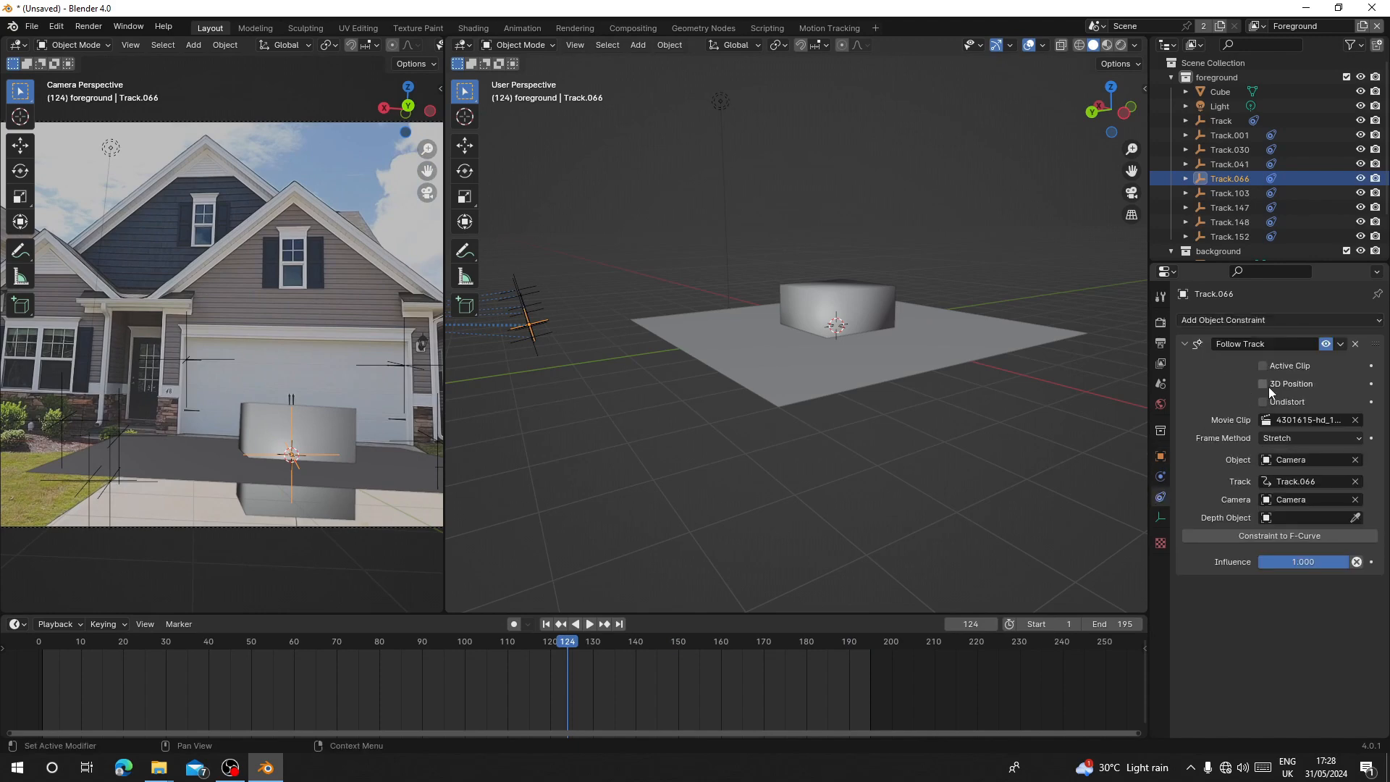
{"action": "left_click", "coordinate": [1268, 387]}
{"action": "scroll", "coordinate": [889, 347], "scroll_direction": "up", "scroll_amount": 5}
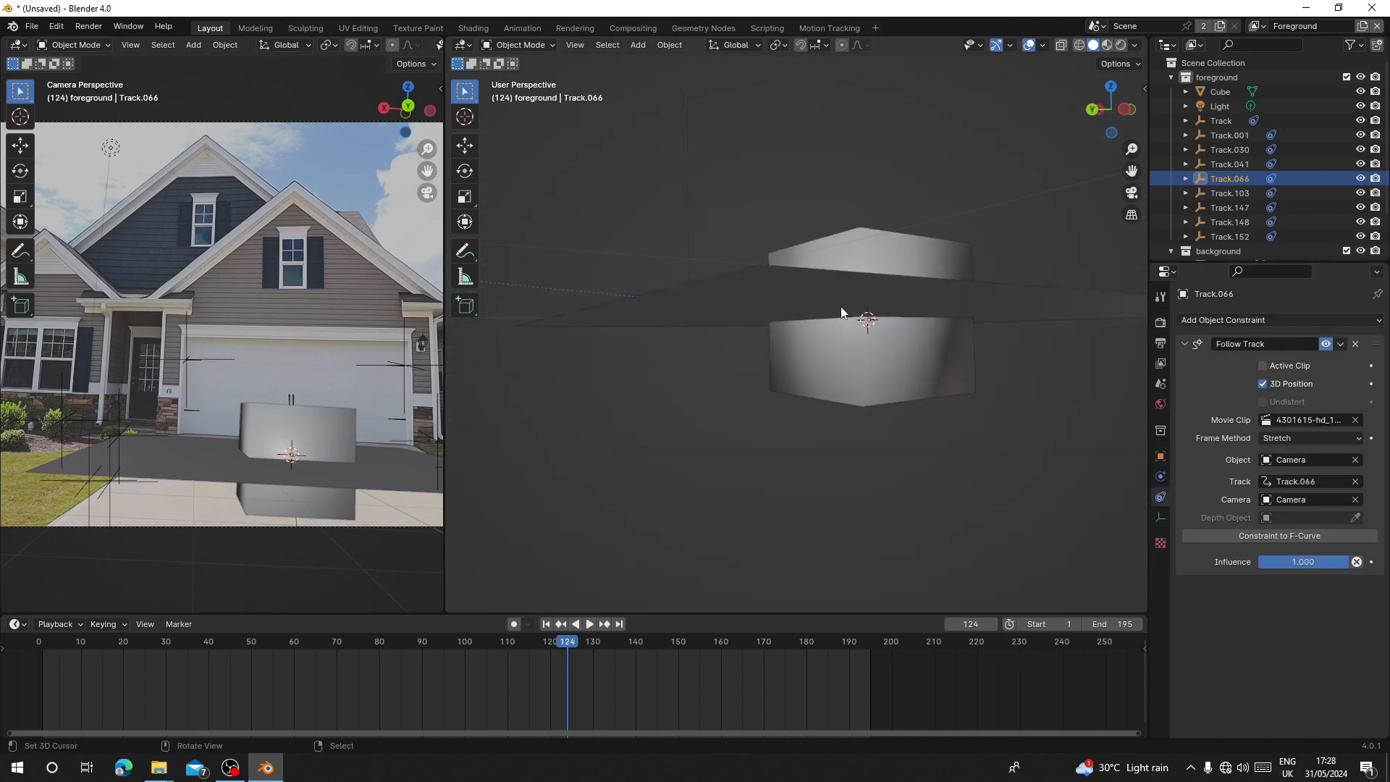
{"action": "middle_click_drag", "start_coordinate": [840, 306], "coordinate": [880, 391]}
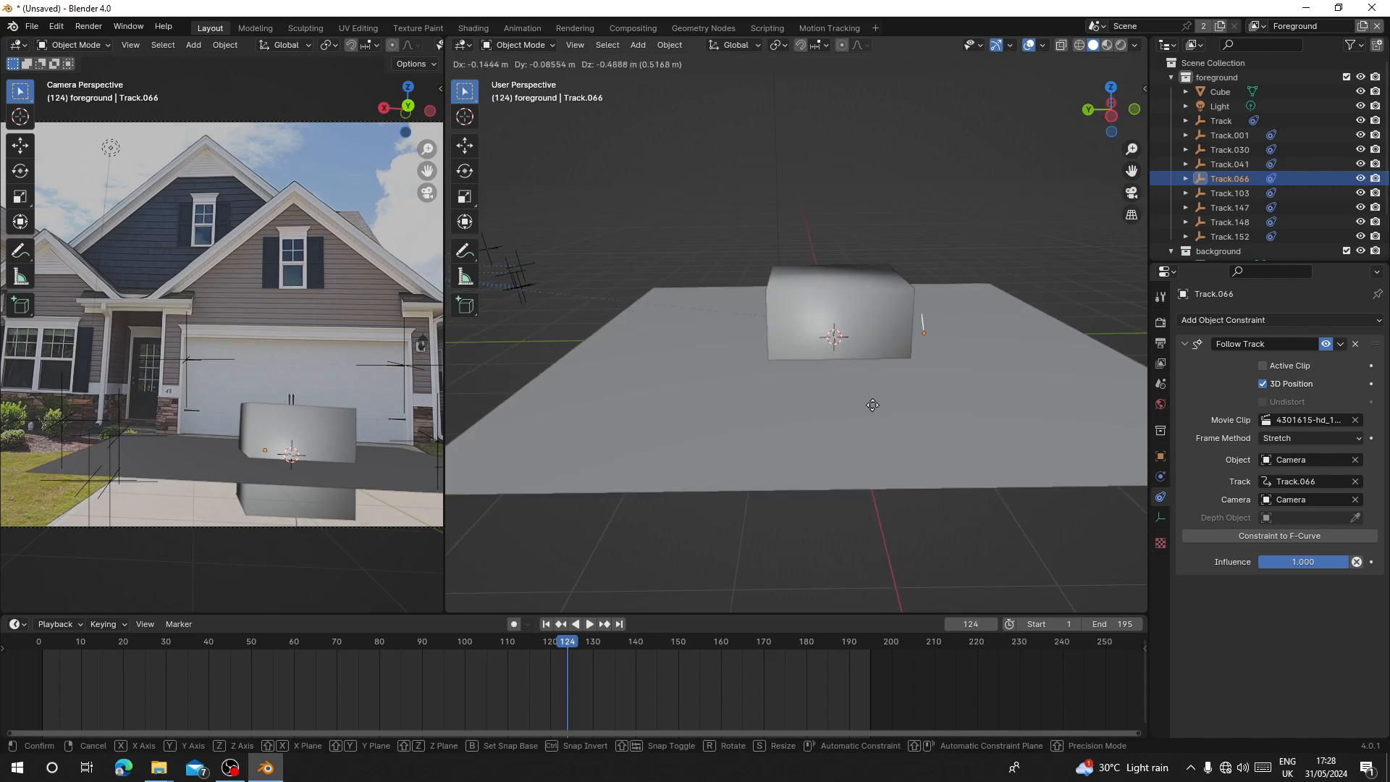
Step: Delete the cube from the scene
{"action": "left_click", "coordinate": [705, 418]}
{"action": "middle_click_drag", "start_coordinate": [706, 419], "coordinate": [816, 386]}
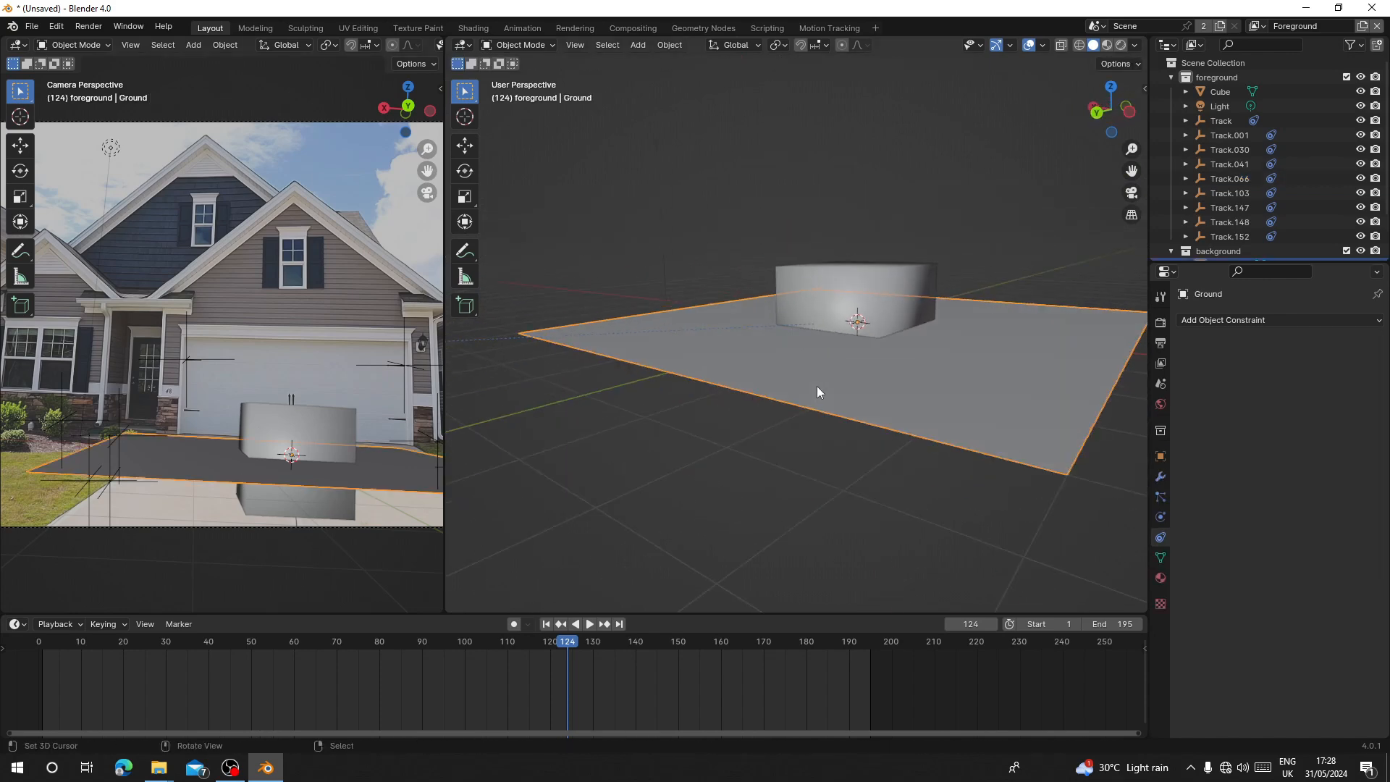
{"action": "scroll", "coordinate": [782, 340], "scroll_direction": "down", "scroll_amount": 5}
{"action": "left_click", "coordinate": [829, 318]}
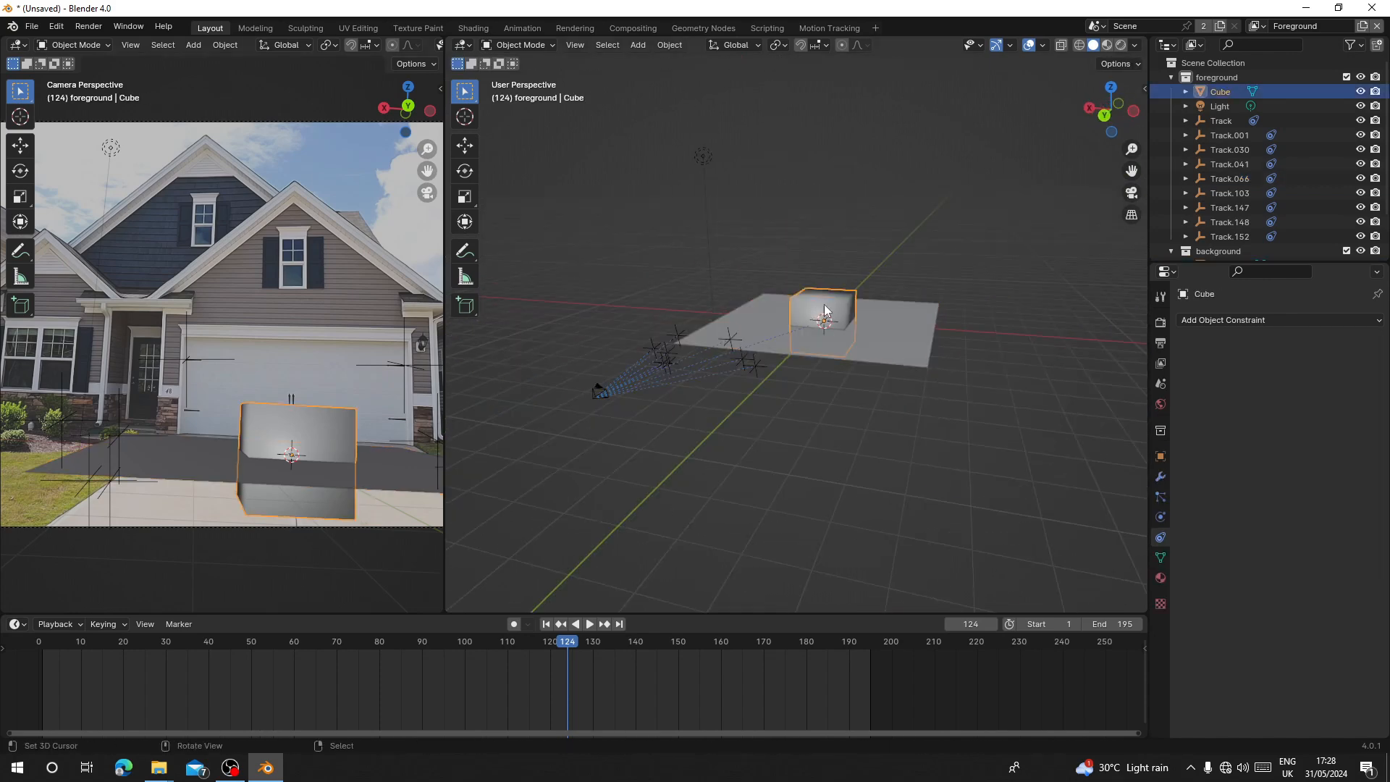
{"action": "key", "text": "x"}
Step: Move and rotate the ground plane with the Transform tool until it lies flat along the driveway in the camera view
{"action": "left_click", "coordinate": [782, 307]}
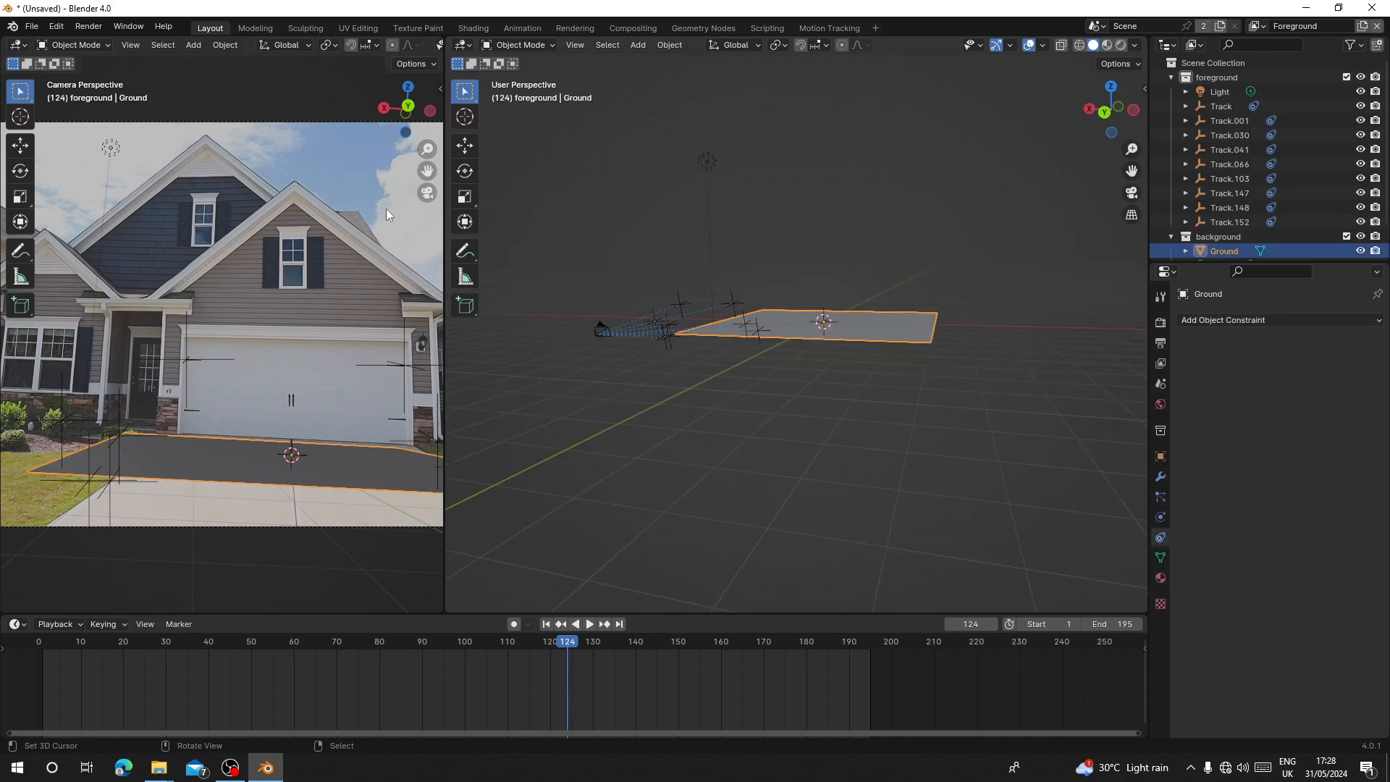
{"action": "left_click", "coordinate": [465, 145]}
{"action": "left_click_drag", "start_coordinate": [832, 278], "coordinate": [832, 270]}
{"action": "middle_click_drag", "start_coordinate": [832, 271], "coordinate": [880, 267]}
{"action": "left_click", "coordinate": [465, 221]}
{"action": "left_click_drag", "start_coordinate": [726, 265], "coordinate": [724, 265]}
{"action": "middle_click_drag", "start_coordinate": [725, 267], "coordinate": [818, 268]}
{"action": "left_click_drag", "start_coordinate": [835, 273], "coordinate": [836, 274]}
{"action": "middle_click_drag", "start_coordinate": [836, 275], "coordinate": [746, 293]}
{"action": "left_click_drag", "start_coordinate": [745, 262], "coordinate": [744, 262]}
{"action": "middle_click_drag", "start_coordinate": [746, 263], "coordinate": [814, 242]}
{"action": "left_click_drag", "start_coordinate": [812, 267], "coordinate": [814, 269]}
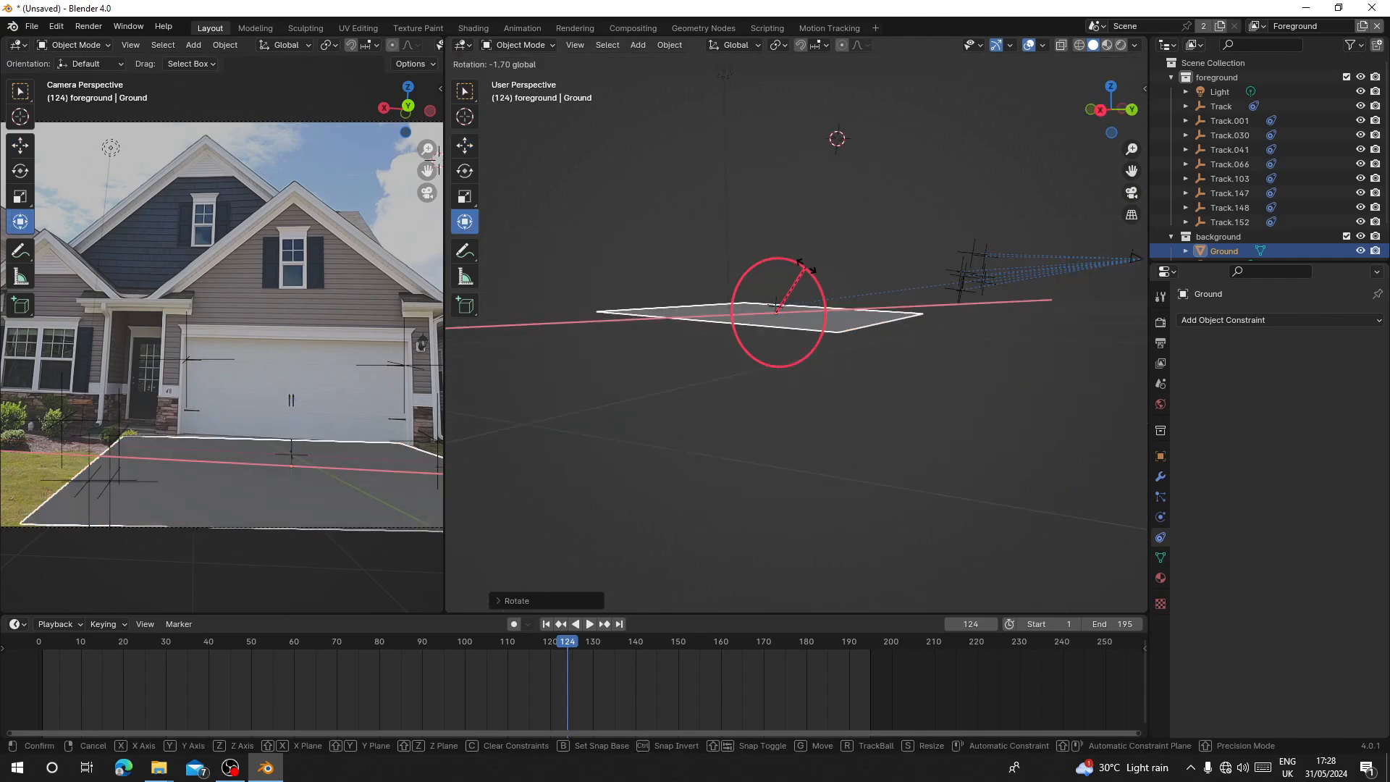
{"action": "middle_click_drag", "start_coordinate": [814, 269], "coordinate": [713, 307]}
{"action": "left_click_drag", "start_coordinate": [682, 315], "coordinate": [679, 316]}
{"action": "middle_click_drag", "start_coordinate": [724, 318], "coordinate": [832, 322]}
{"action": "left_click_drag", "start_coordinate": [888, 326], "coordinate": [873, 328]}
Step: Scale up the ground plane to cover the driveway and play the camera view briefly in Material Preview shading
{"action": "key", "text": "s"}
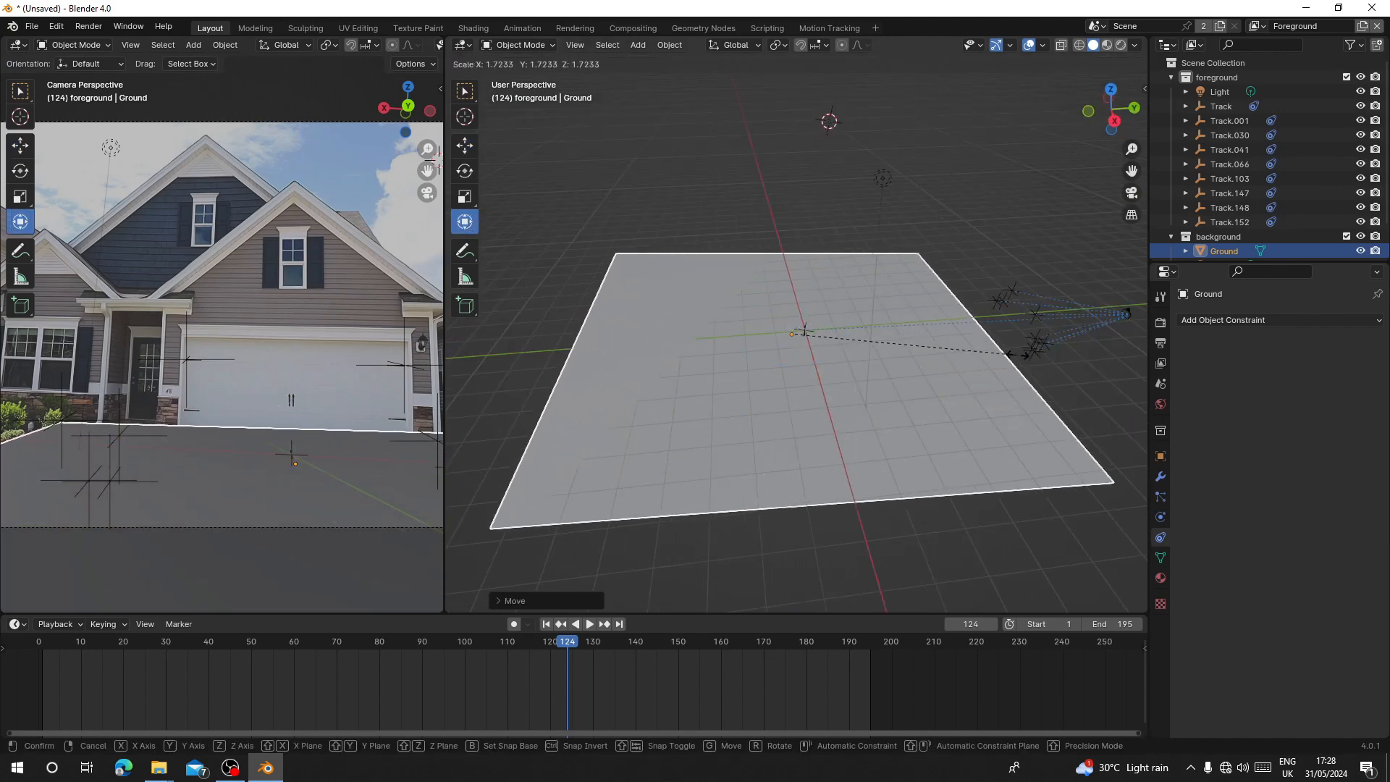
{"action": "left_click", "coordinate": [1040, 363]}
{"action": "middle_click_drag", "start_coordinate": [950, 344], "coordinate": [915, 295]}
{"action": "scroll", "coordinate": [347, 44], "scroll_direction": "down", "scroll_amount": 10}
{"action": "left_click", "coordinate": [405, 45]}
{"action": "scroll", "coordinate": [319, 290], "scroll_direction": "down", "scroll_amount": 1}
{"action": "key", "text": "space"}
{"action": "key", "text": "space"}
{"action": "scroll", "coordinate": [246, 290], "scroll_direction": "up", "scroll_amount": 1}
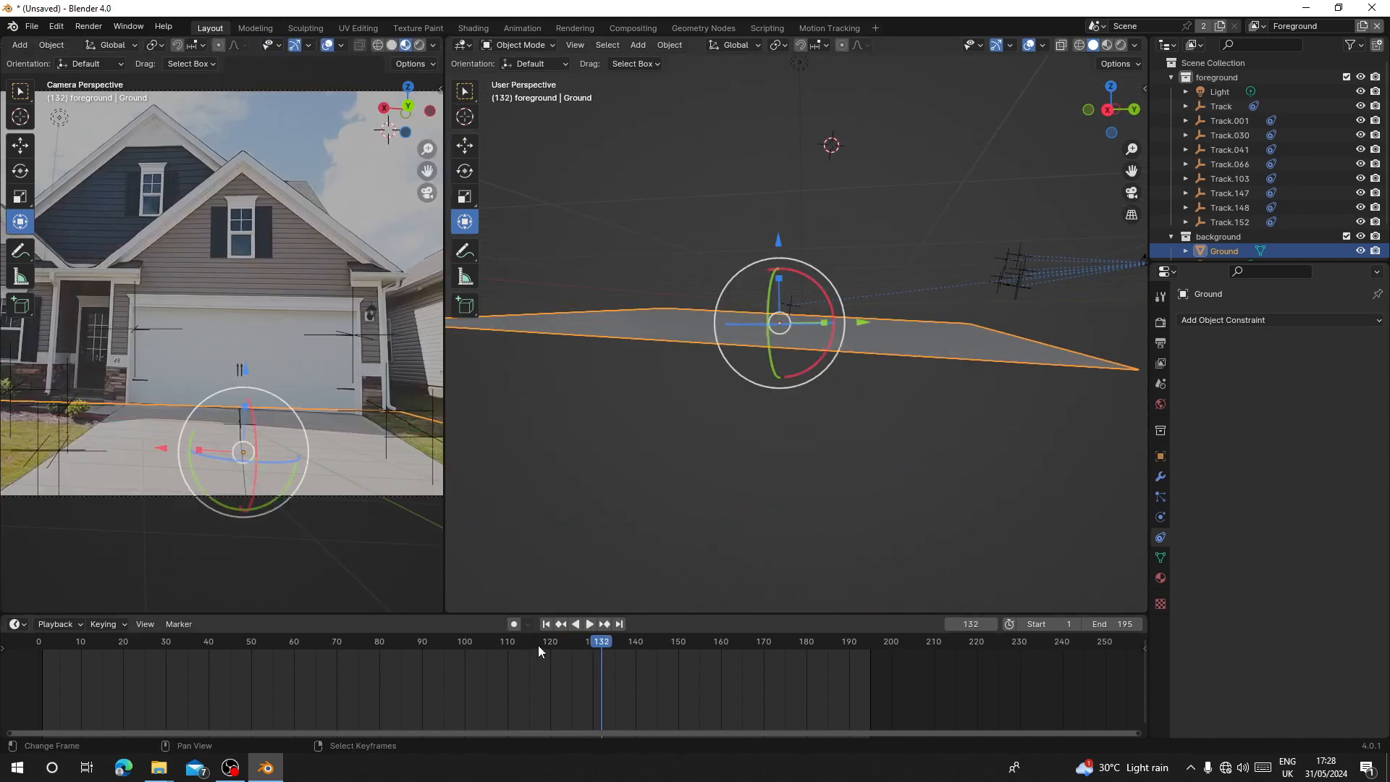
Step: Enlarge the outliner, create a new collection and move all the track empties into it
{"action": "middle_click_drag", "start_coordinate": [710, 434], "coordinate": [620, 411]}
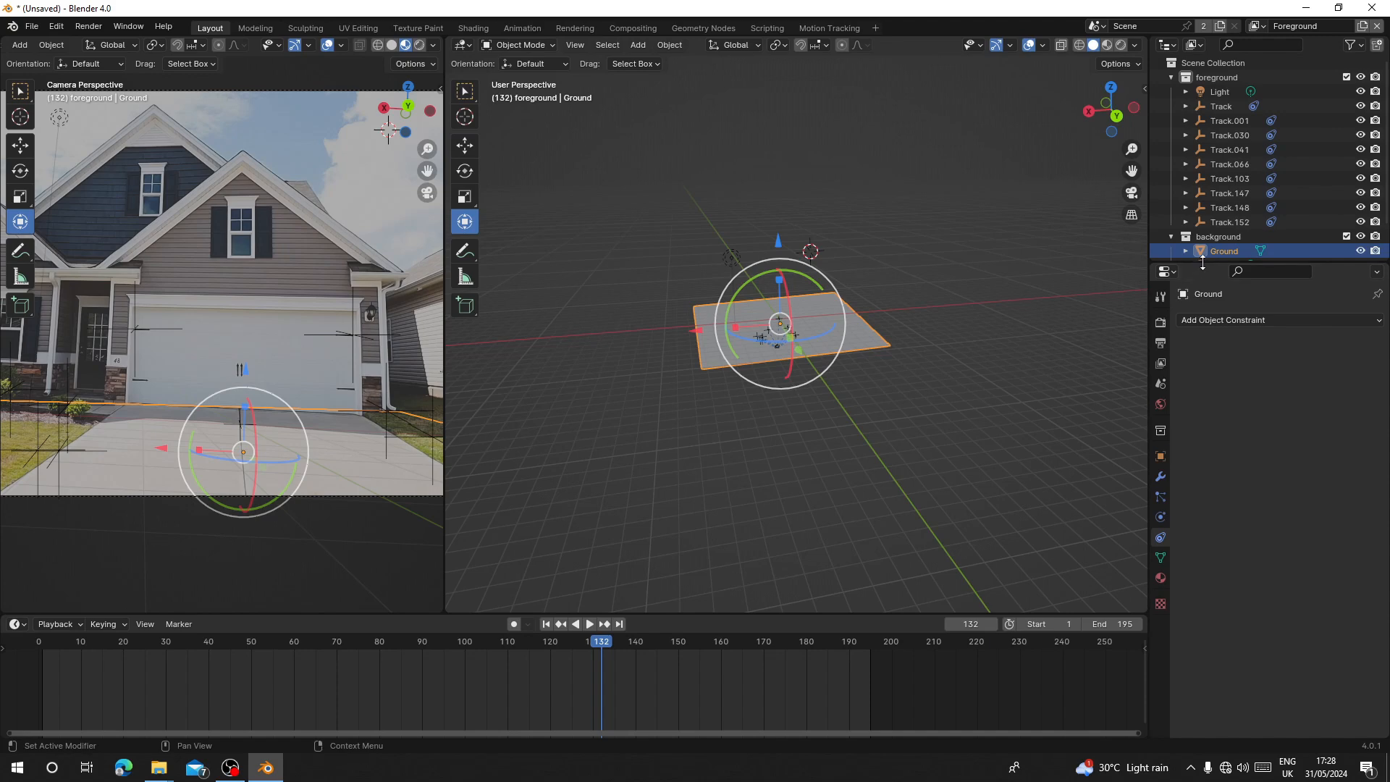
{"action": "left_click_drag", "start_coordinate": [1202, 262], "coordinate": [1202, 374]}
{"action": "left_click", "coordinate": [1202, 331]}
{"action": "right_click", "coordinate": [1202, 330]}
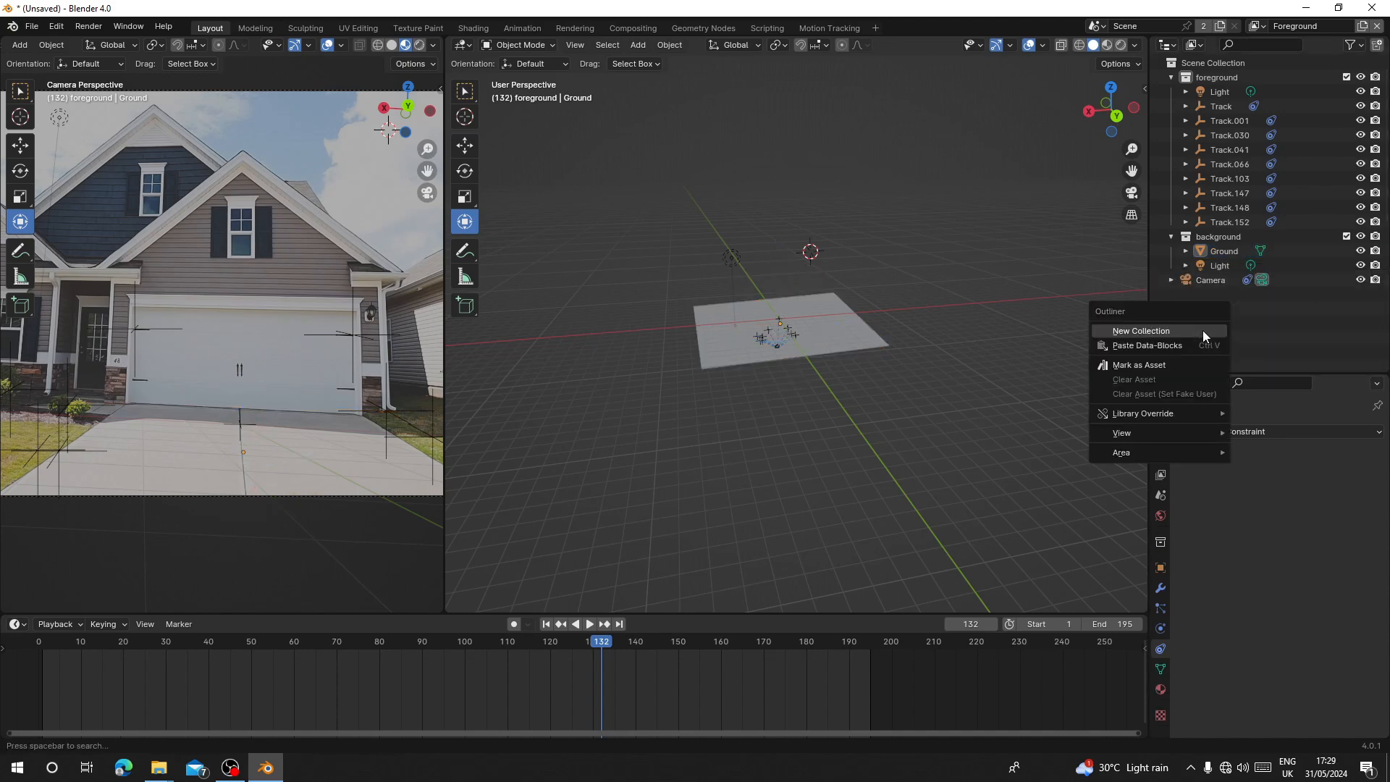
{"action": "left_click", "coordinate": [1239, 219]}
{"action": "left_click", "coordinate": [1217, 108], "text": "shift"}
{"action": "left_click_drag", "start_coordinate": [1219, 111], "coordinate": [1211, 281]}
Step: Rename the collection holding the track empties as TRACK and collapse it
{"action": "double_click", "coordinate": [1217, 149]}
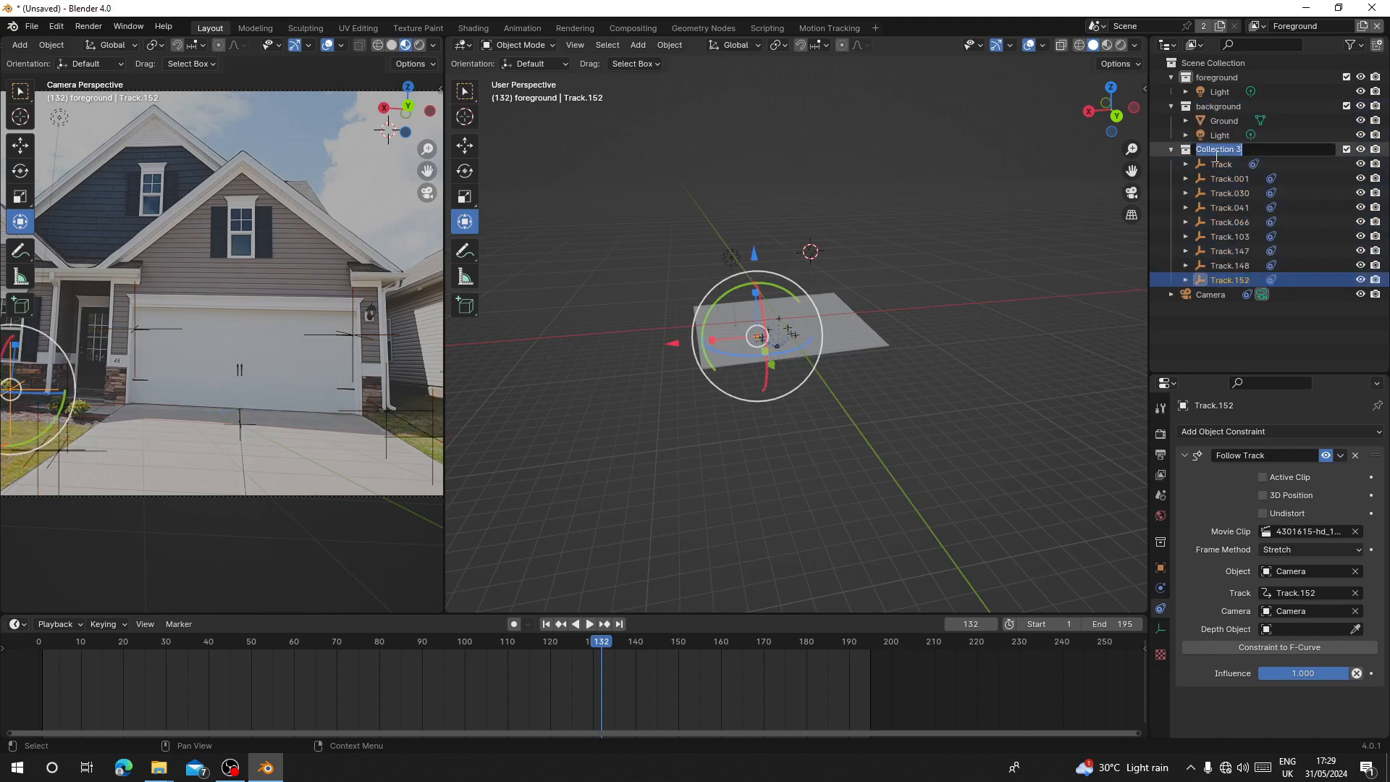
{"action": "type", "text": "TRACK"}
{"action": "key", "text": "Return"}
{"action": "left_click", "coordinate": [568, 520]}
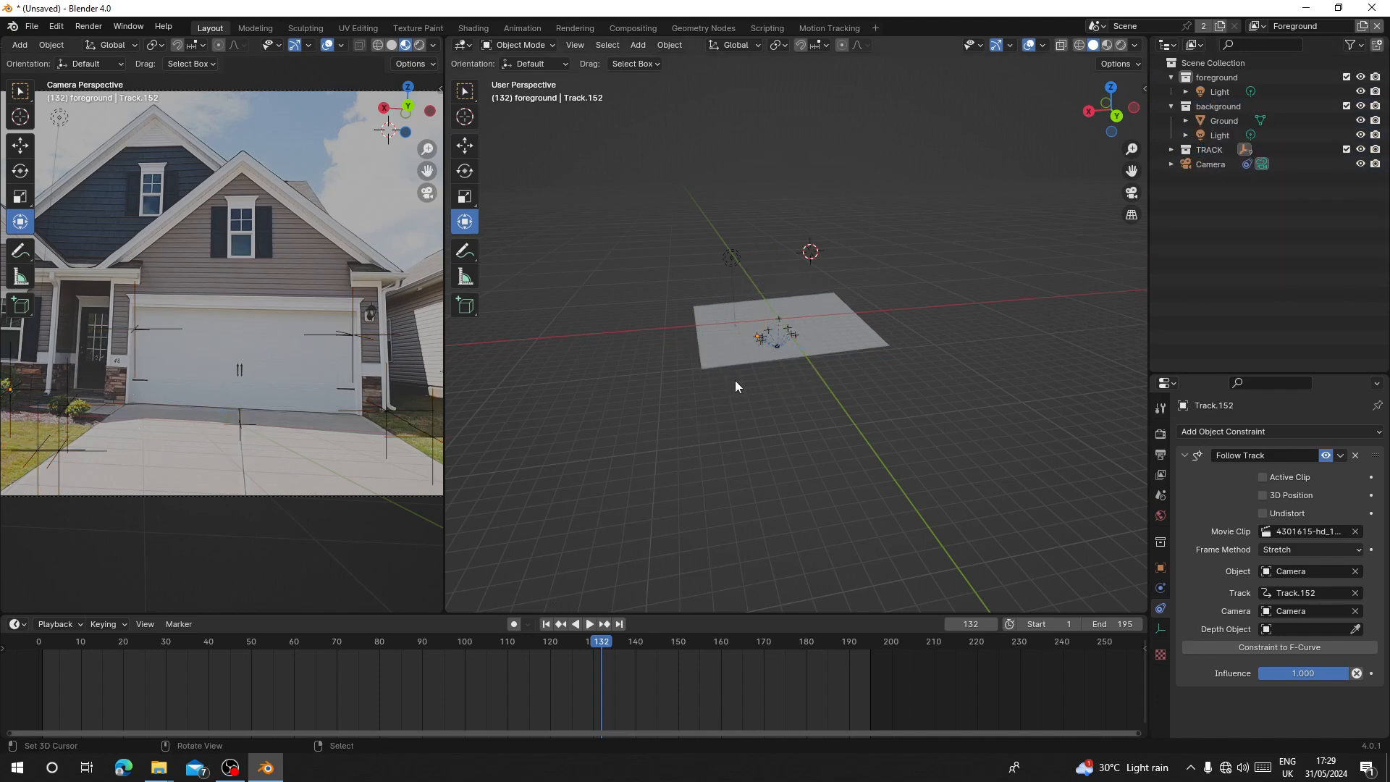
Step: Create another new collection and name it PRIME
{"action": "scroll", "coordinate": [736, 380], "scroll_direction": "up", "scroll_amount": 5}
{"action": "middle_click_drag", "start_coordinate": [736, 380], "coordinate": [762, 375]}
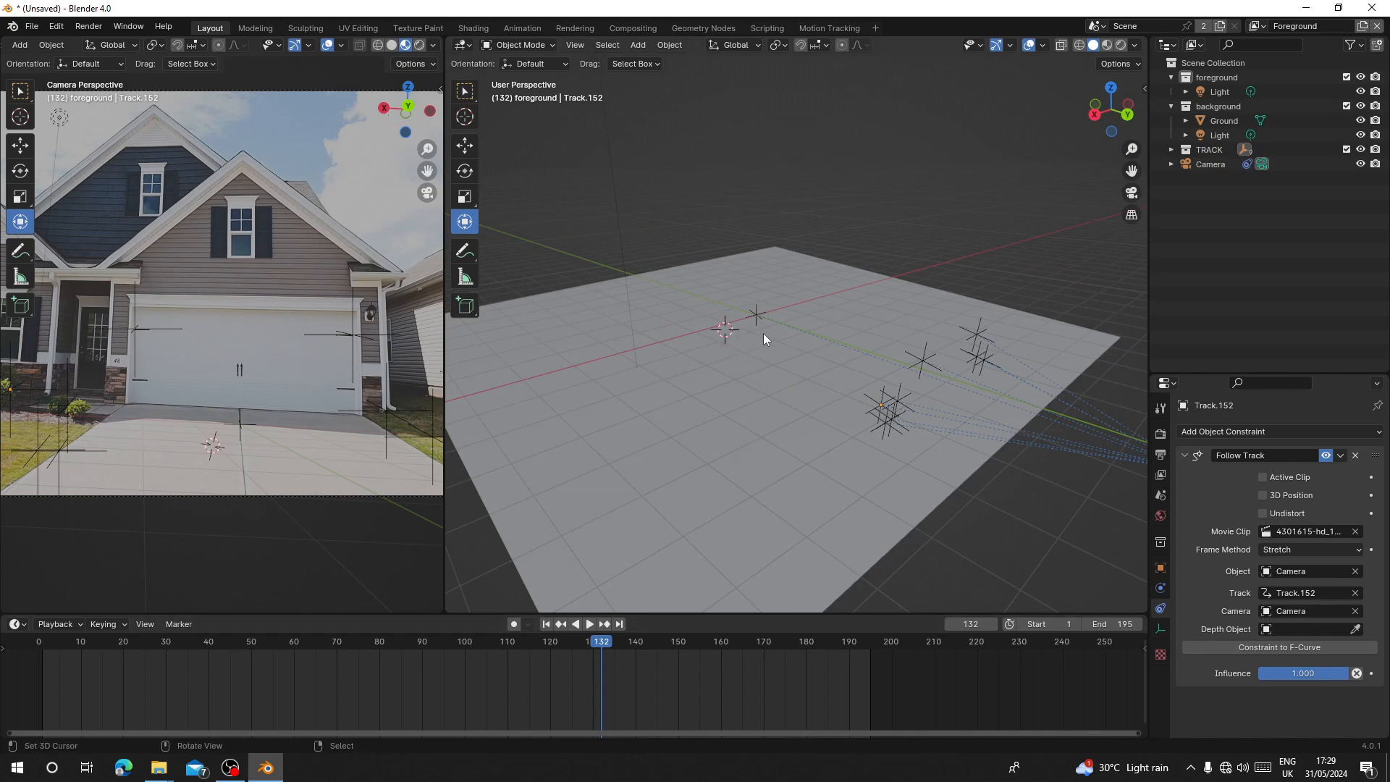
{"action": "middle_click_drag", "start_coordinate": [763, 337], "coordinate": [589, 328]}
{"action": "right_click", "coordinate": [1224, 242]}
{"action": "left_click", "coordinate": [1222, 239]}
{"action": "left_click", "coordinate": [1211, 179]}
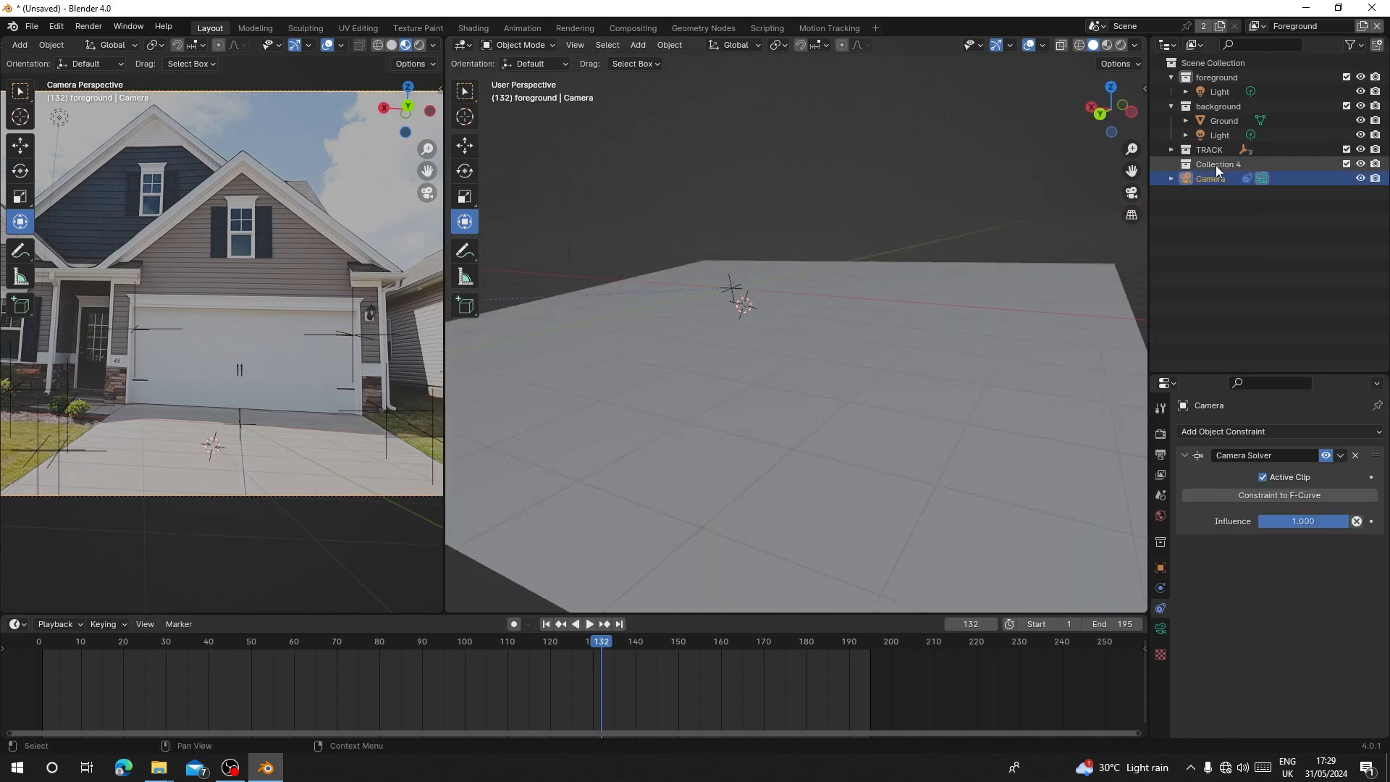
{"action": "double_click", "coordinate": [1215, 165]}
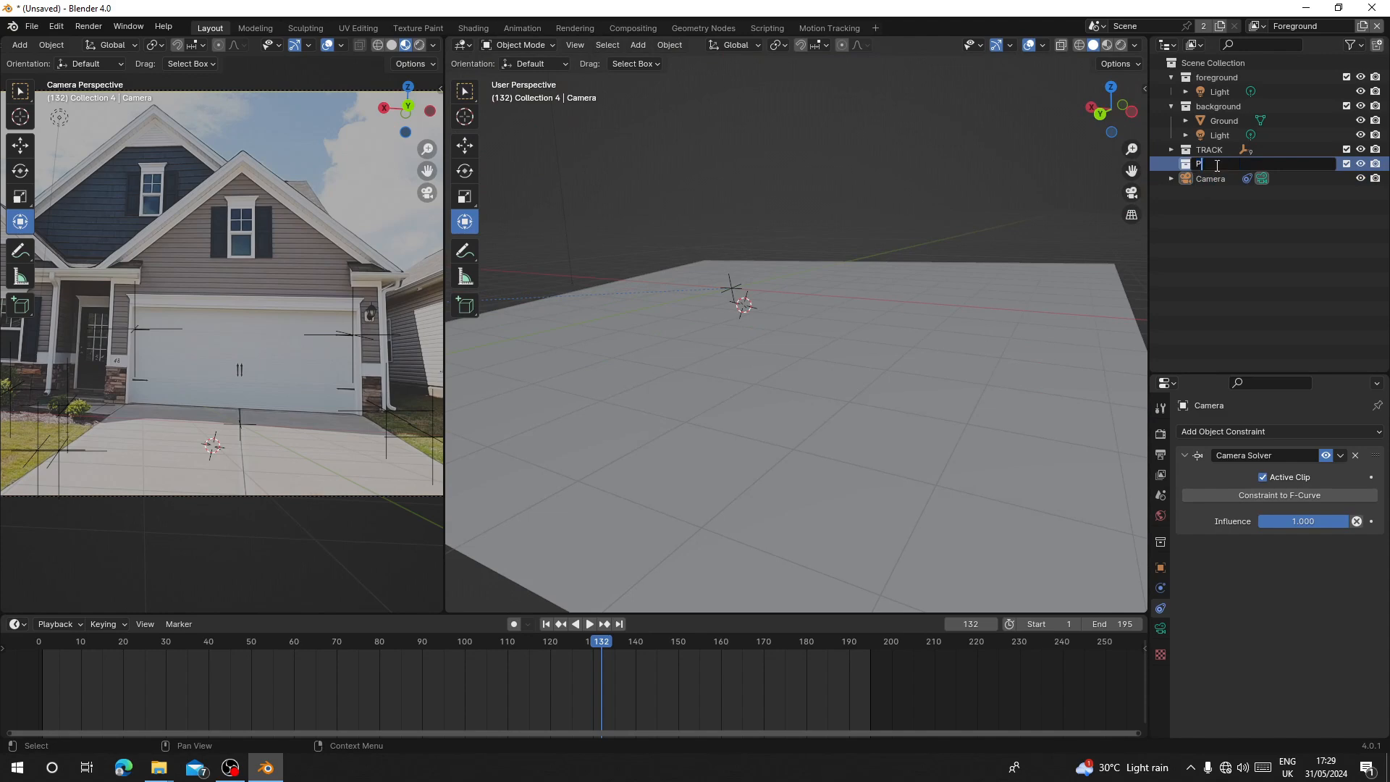
{"action": "type", "text": "PRIME"}
{"action": "key", "text": "Return"}
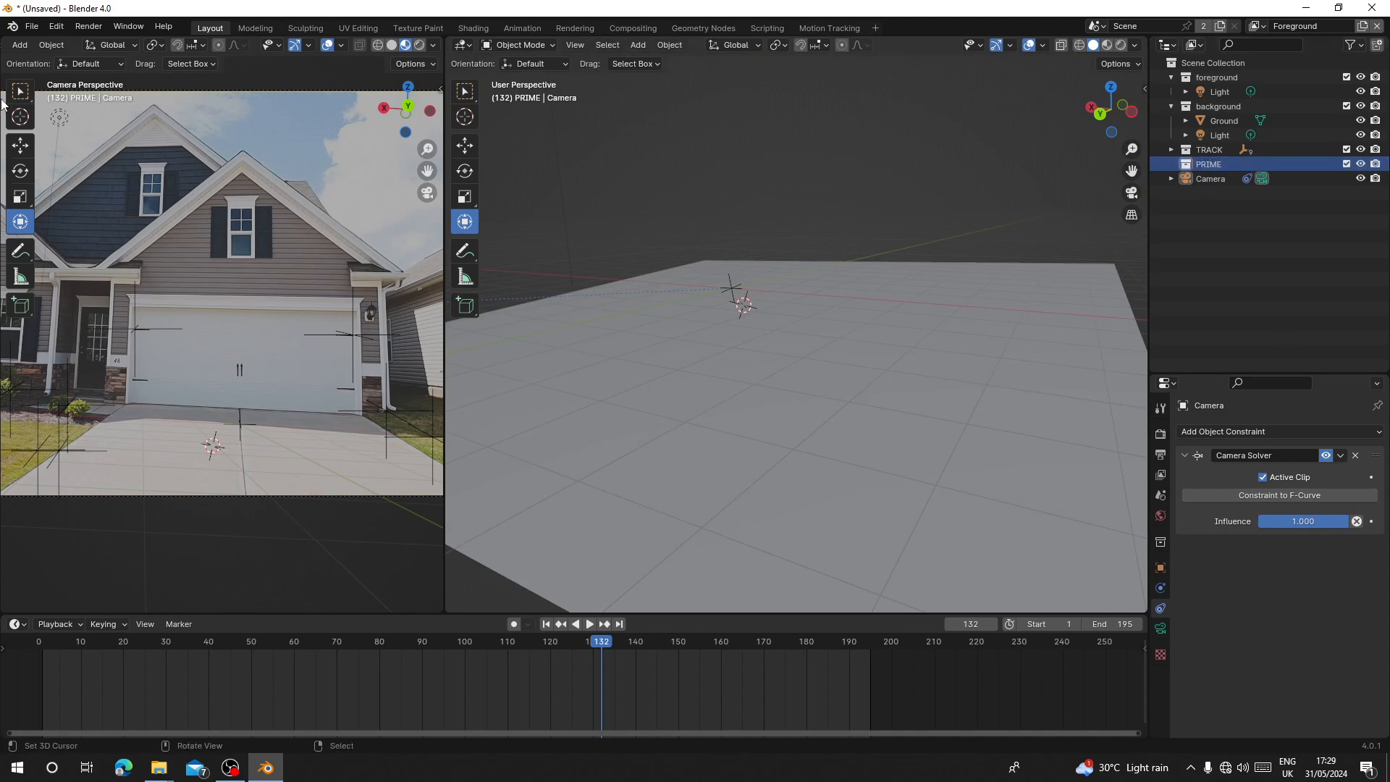
Step: Import the prime bottle GLB model from the product folder on the Desktop with the glTF 2.0 importer
{"action": "left_click", "coordinate": [32, 26]}
{"action": "mouse_move", "coordinate": [50, 232]}
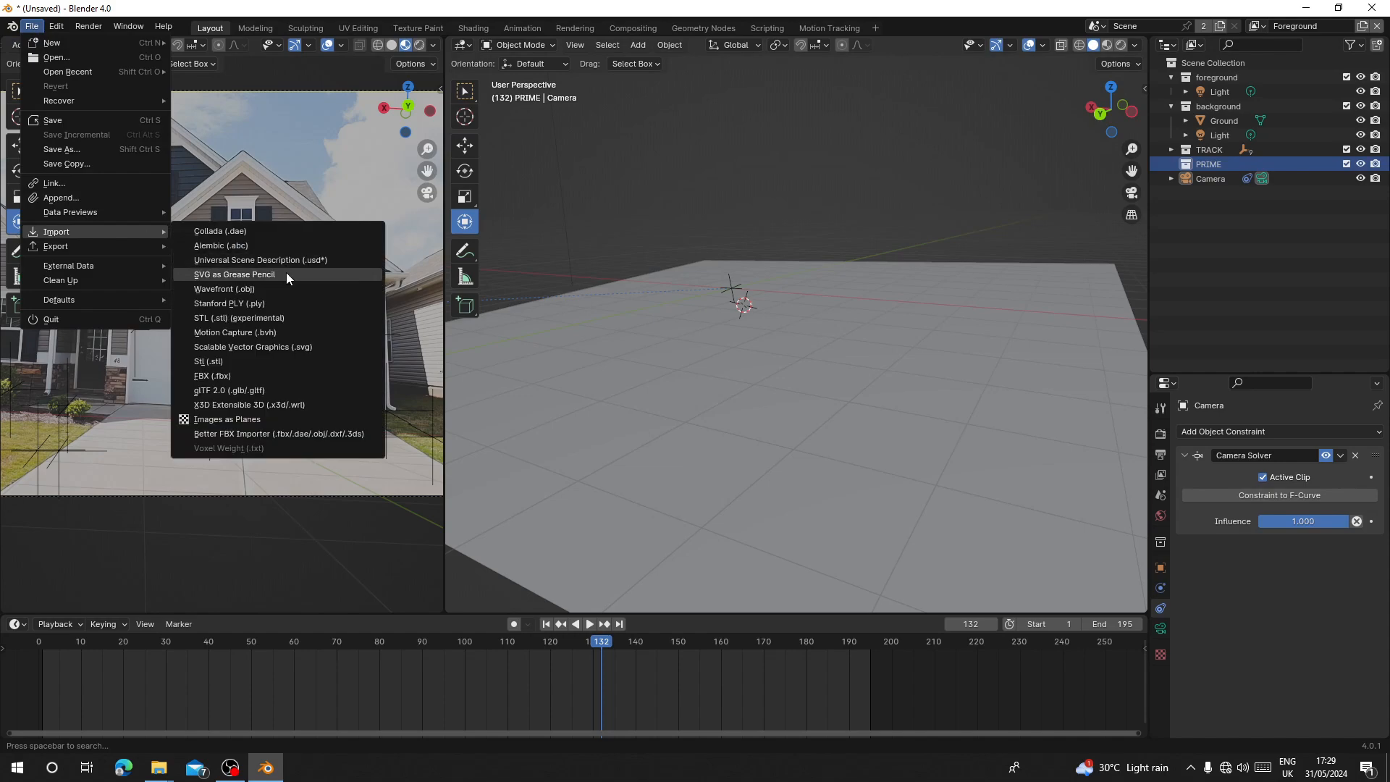
{"action": "left_click", "coordinate": [221, 394]}
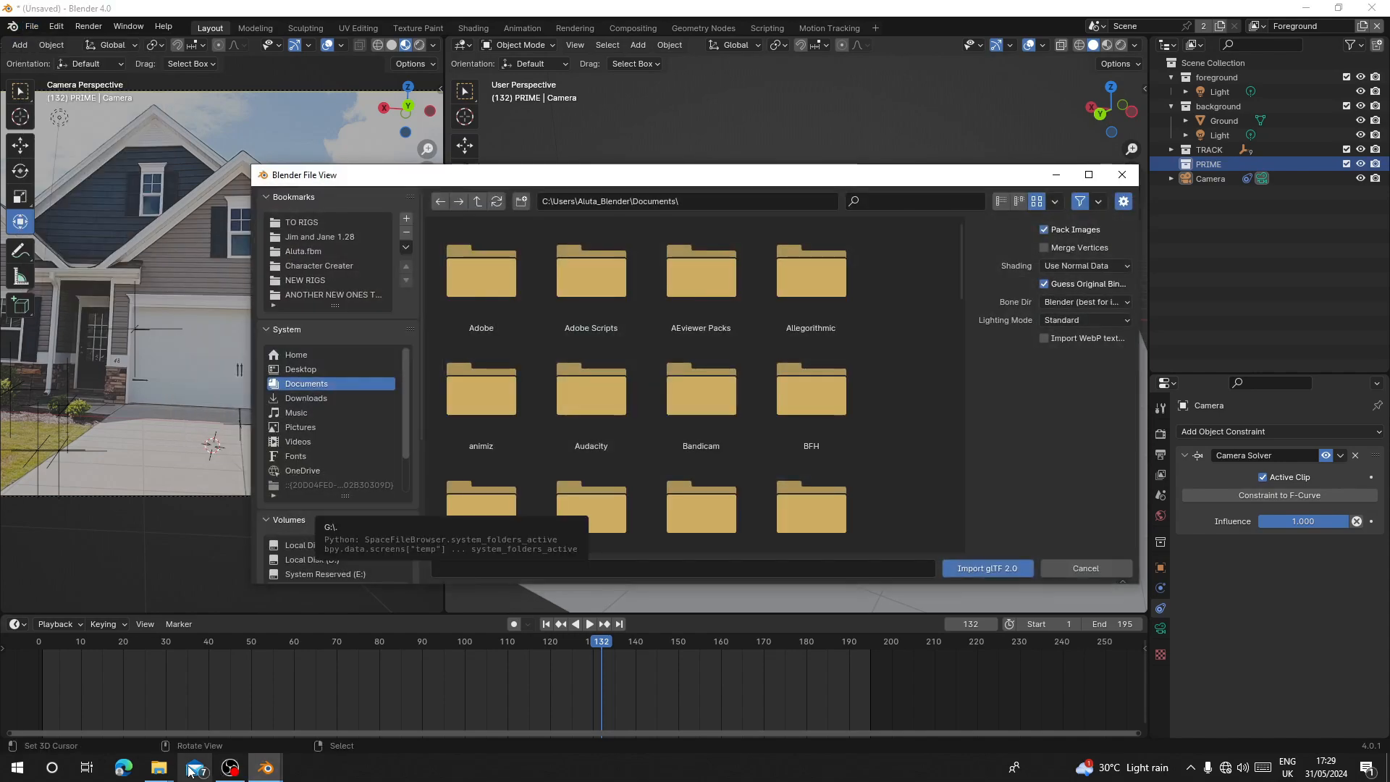
{"action": "mouse_move", "coordinate": [159, 767]}
{"action": "left_click", "coordinate": [246, 699]}
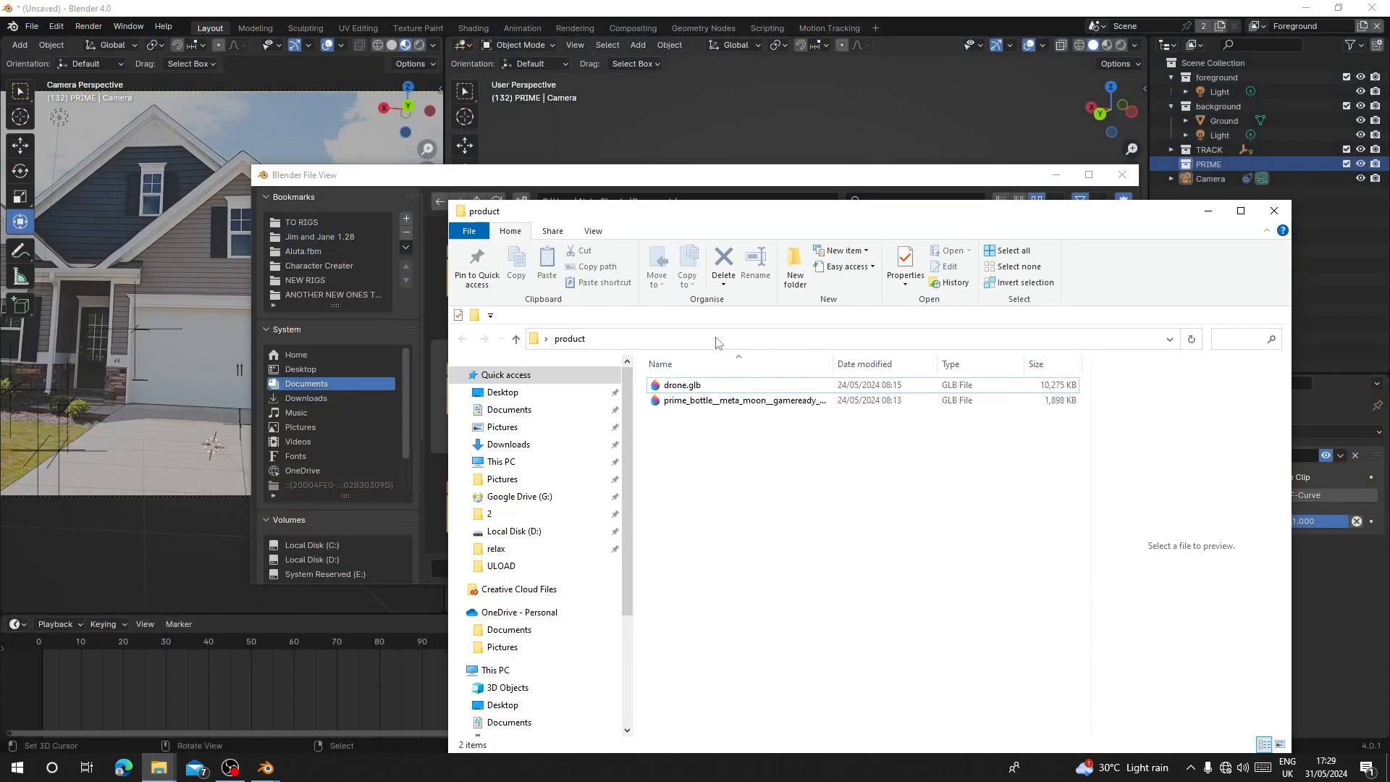
{"action": "left_click", "coordinate": [406, 180]}
{"action": "left_click_drag", "start_coordinate": [406, 181], "coordinate": [412, 183]}
{"action": "left_click", "coordinate": [582, 206]}
{"action": "left_click", "coordinate": [582, 205]}
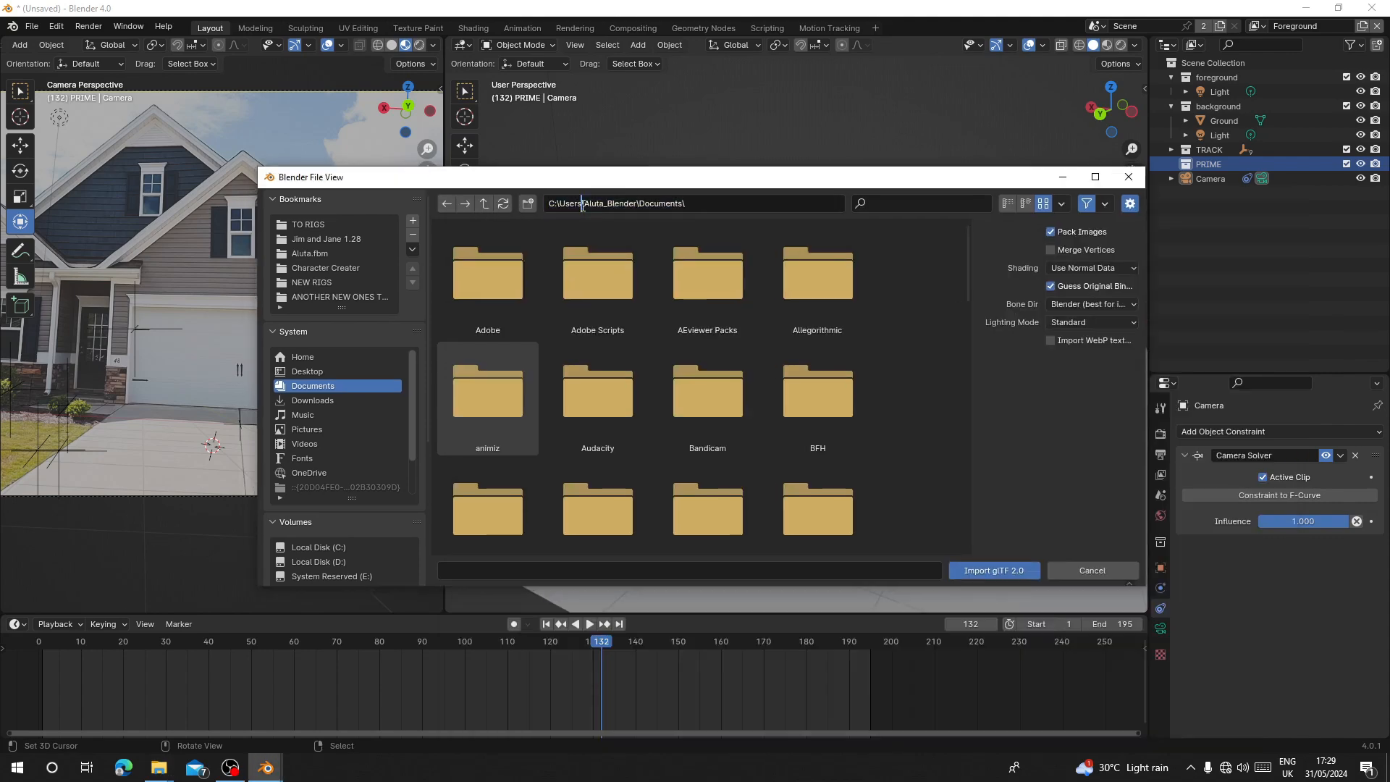
{"action": "type", "text": "C:\\Users\\Aluta_Blender\\Desktop\\product\\"}
{"action": "key", "text": "Return"}
{"action": "double_click", "coordinate": [590, 278]}
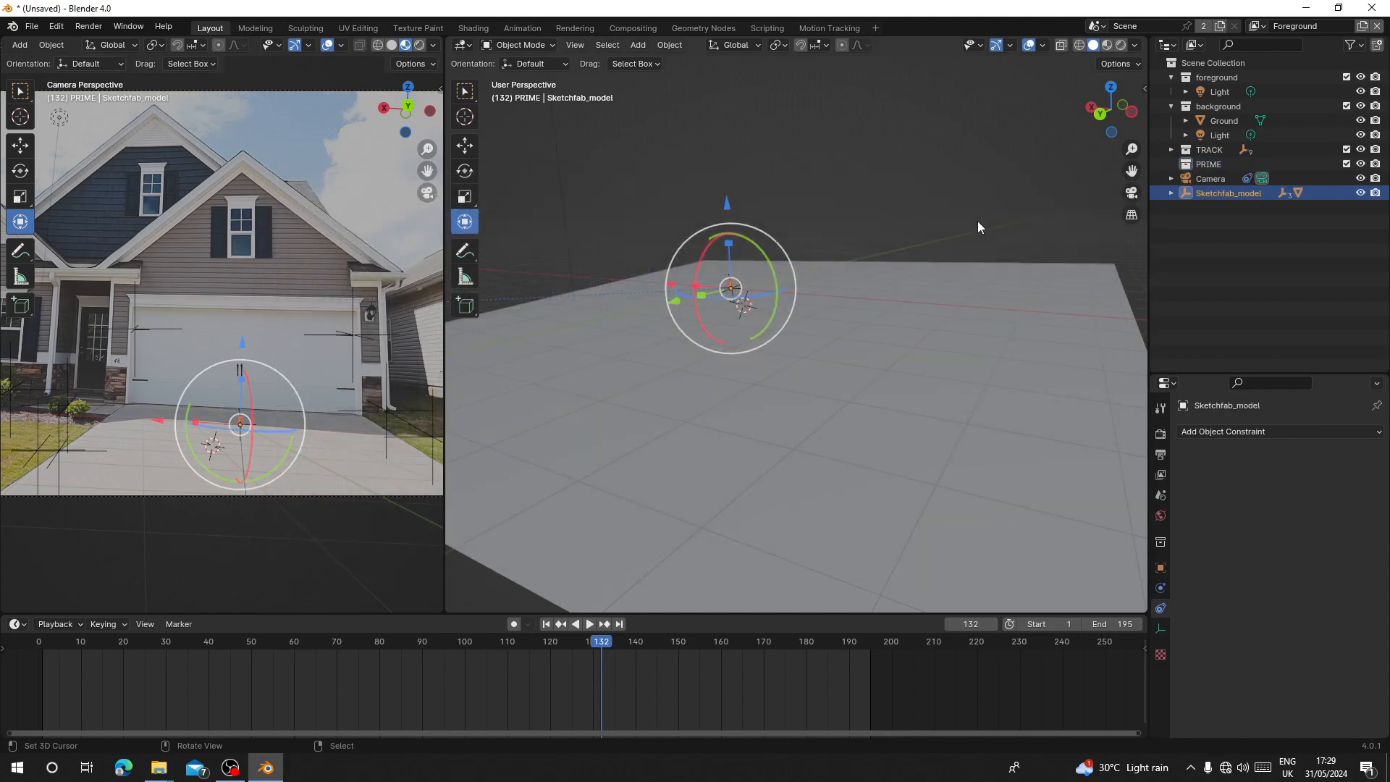
Step: Clear the parent relationships of the imported Sketchfab_model hierarchy while keeping the objects' transformations
{"action": "mouse_move", "coordinate": [977, 224]}
{"action": "middle_mouse_down"}
{"action": "mouse_move", "coordinate": [658, 360]}
{"action": "mouse_move", "coordinate": [816, 332]}
{"action": "mouse_move", "coordinate": [798, 329]}
{"action": "middle_mouse_up"}
{"action": "scroll", "coordinate": [800, 334], "scroll_direction": "up", "scroll_amount": 4}
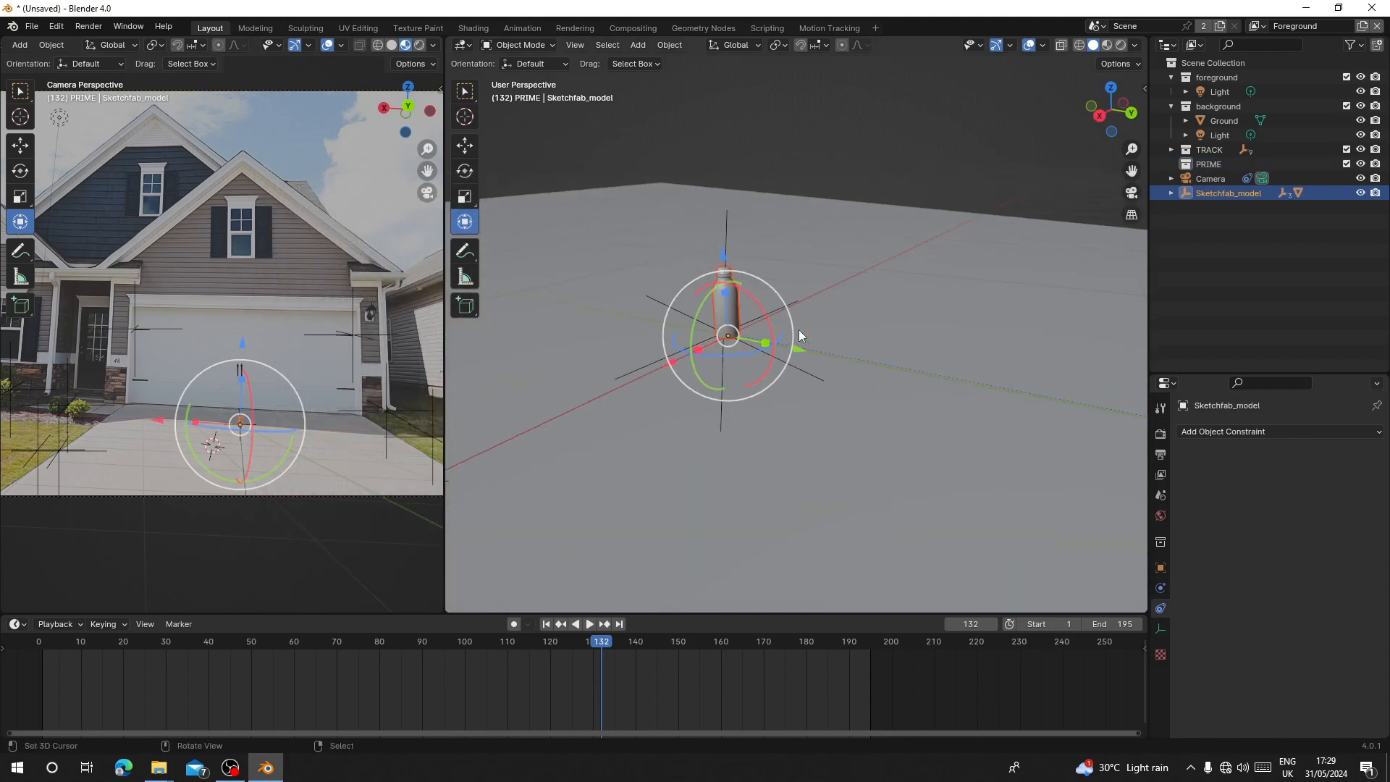
{"action": "key", "text": "alt+p"}
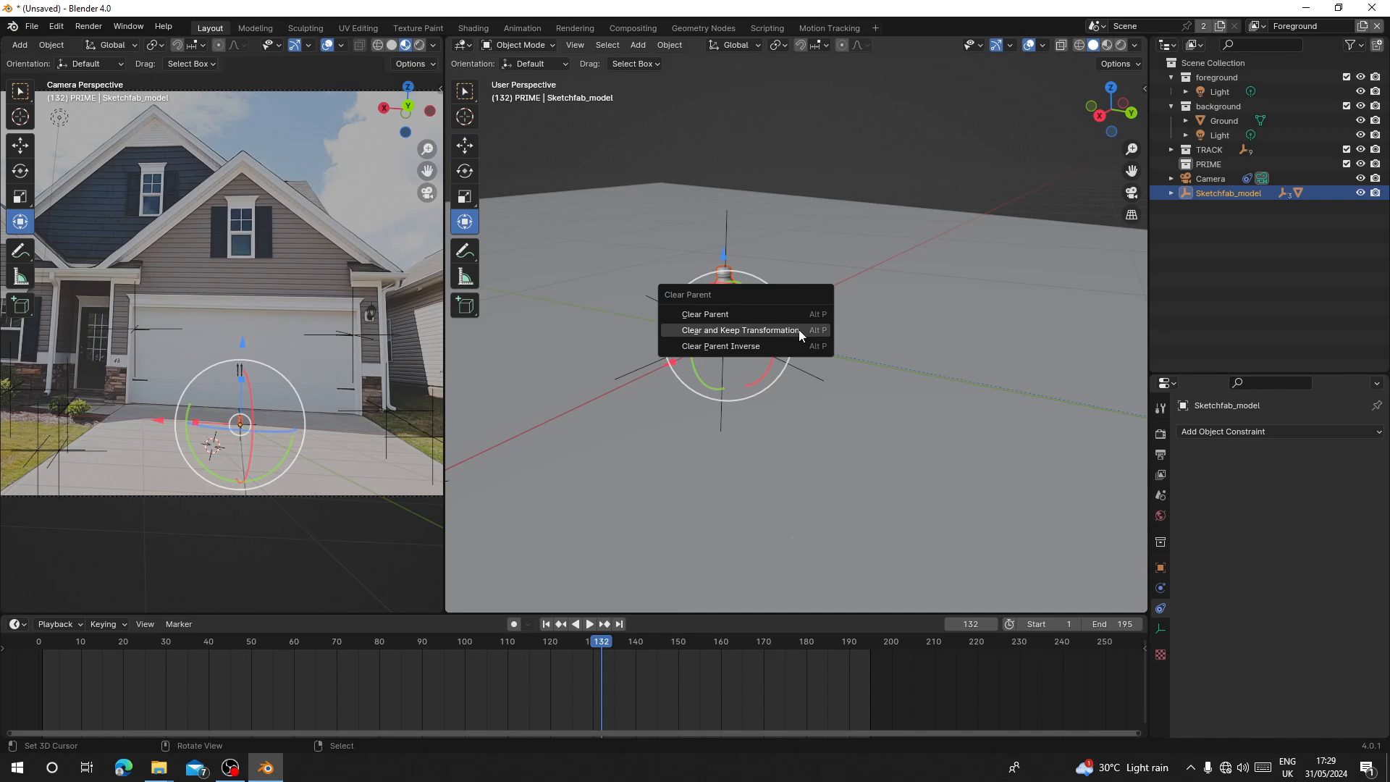
{"action": "left_click", "coordinate": [798, 329]}
{"action": "left_click", "coordinate": [1214, 275]}
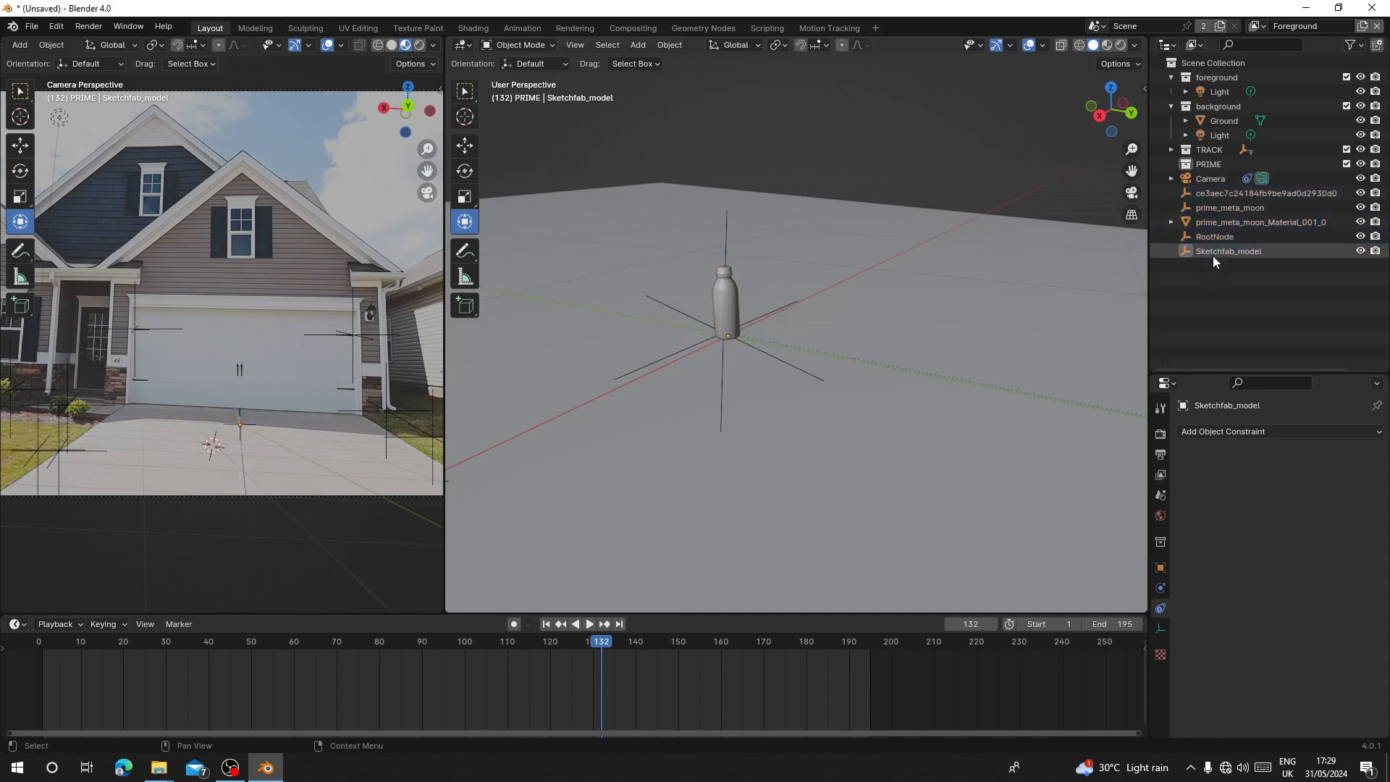
Step: Move the bottle mesh into the PRIME collection and delete the leftover empties from the import
{"action": "left_click", "coordinate": [1226, 251]}
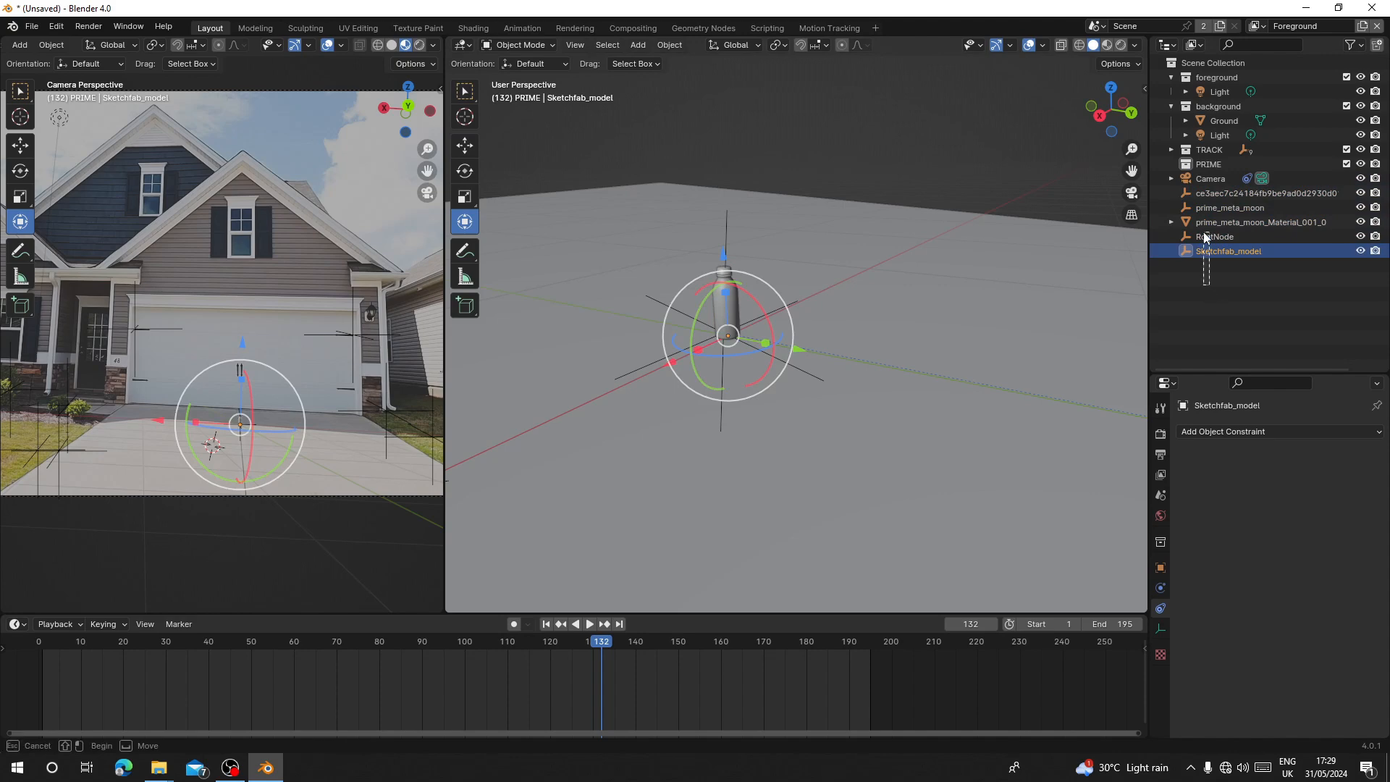
{"action": "left_click_drag", "start_coordinate": [1204, 233], "coordinate": [1213, 164]}
{"action": "key", "text": "Delete"}
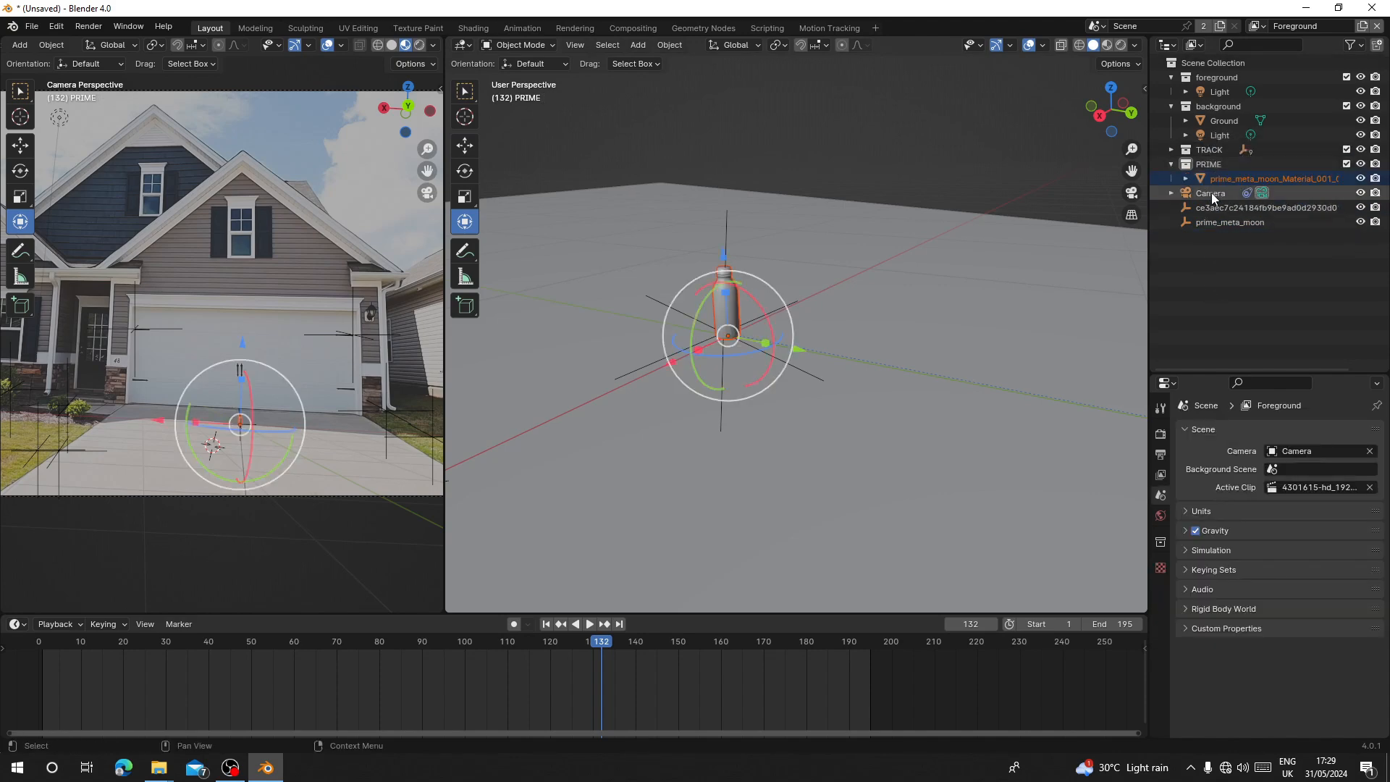
{"action": "left_click", "coordinate": [1229, 207]}
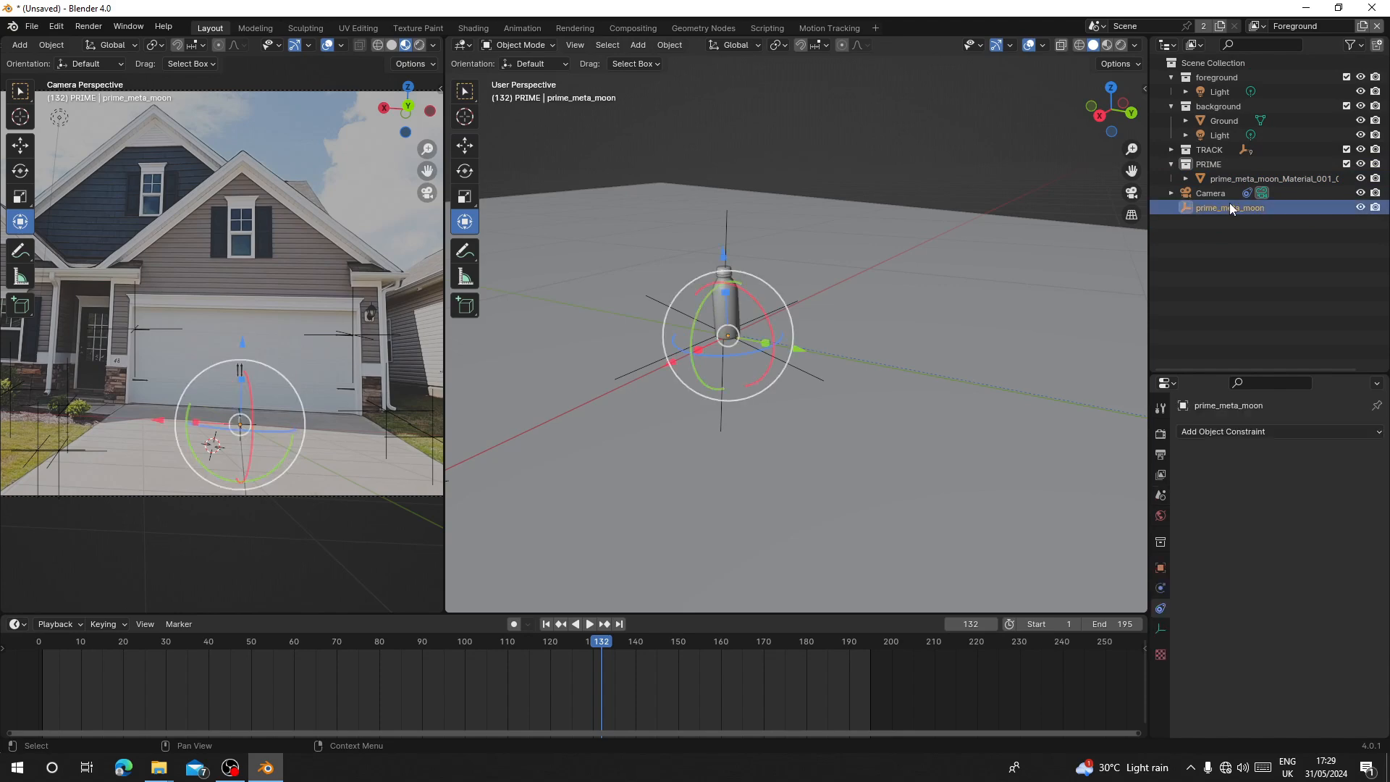
{"action": "key", "text": "Delete"}
Step: Scale the bottle mesh up until it stands large in front of the garage in the camera view
{"action": "left_click", "coordinate": [1231, 179]}
{"action": "key", "text": "s"}
{"action": "left_click", "coordinate": [1025, 132]}
{"action": "scroll", "coordinate": [944, 168], "scroll_direction": "down", "scroll_amount": 8}
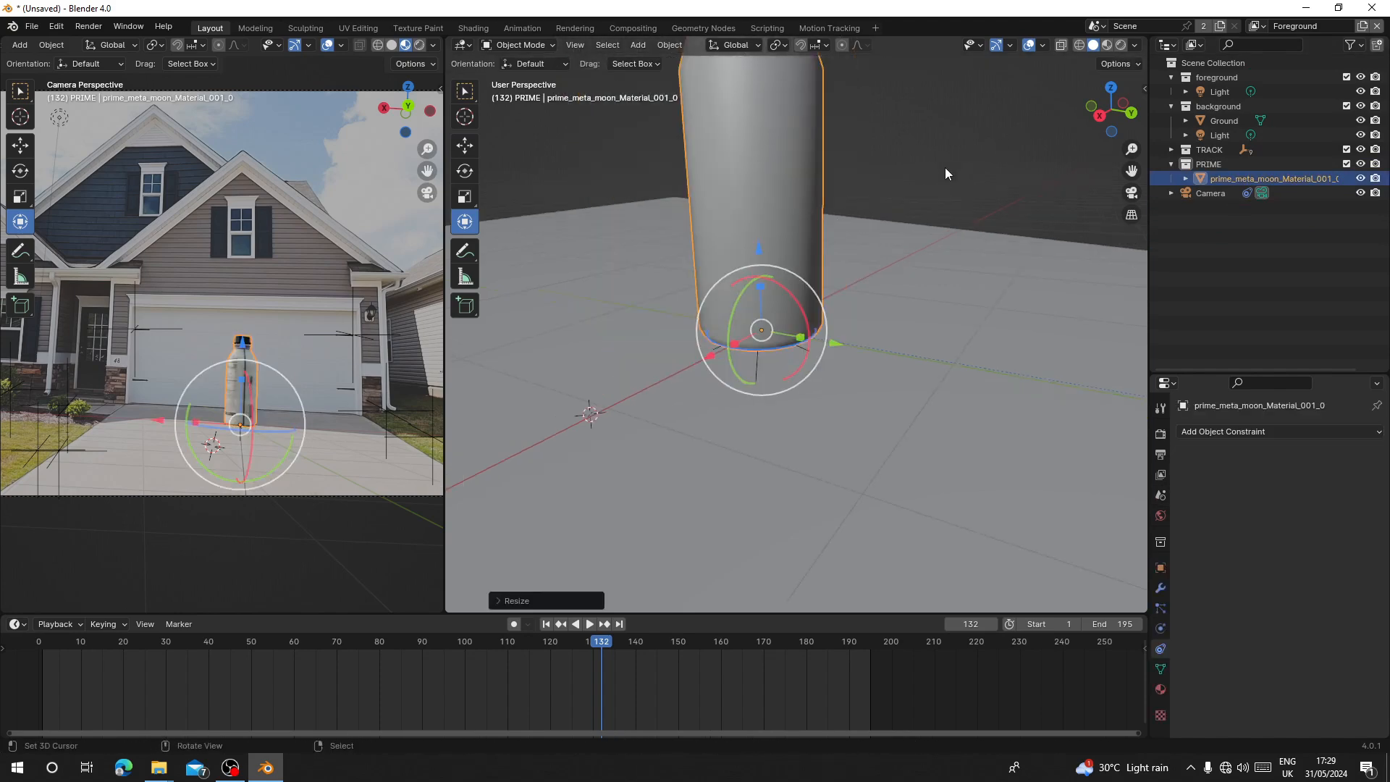
{"action": "key", "text": "s"}
{"action": "left_click", "coordinate": [981, 120]}
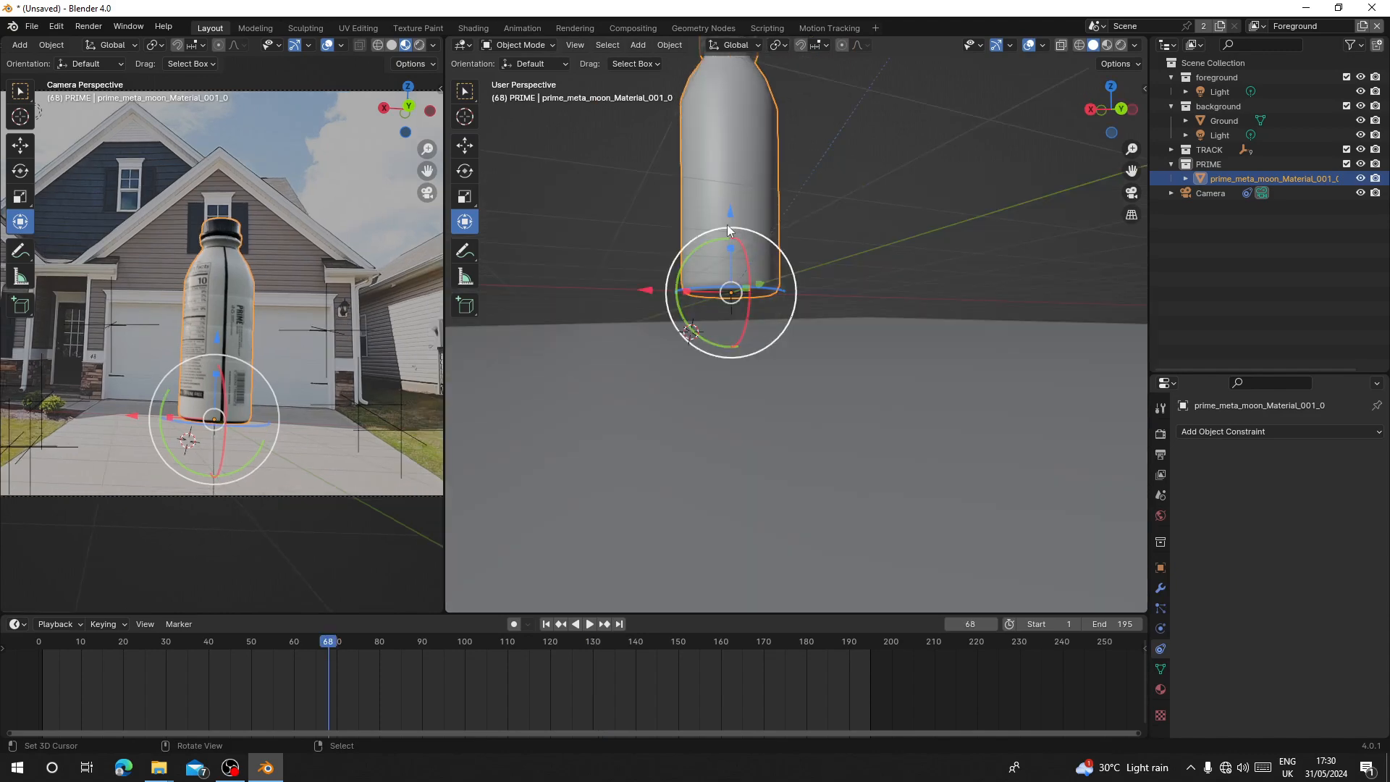
Step: Lower the bottle to the ground plane along Z and play the shot to check how it sits in the footage
{"action": "left_click_drag", "start_coordinate": [733, 213], "coordinate": [735, 255]}
{"action": "left_click", "coordinate": [735, 259]}
{"action": "left_click", "coordinate": [175, 698]}
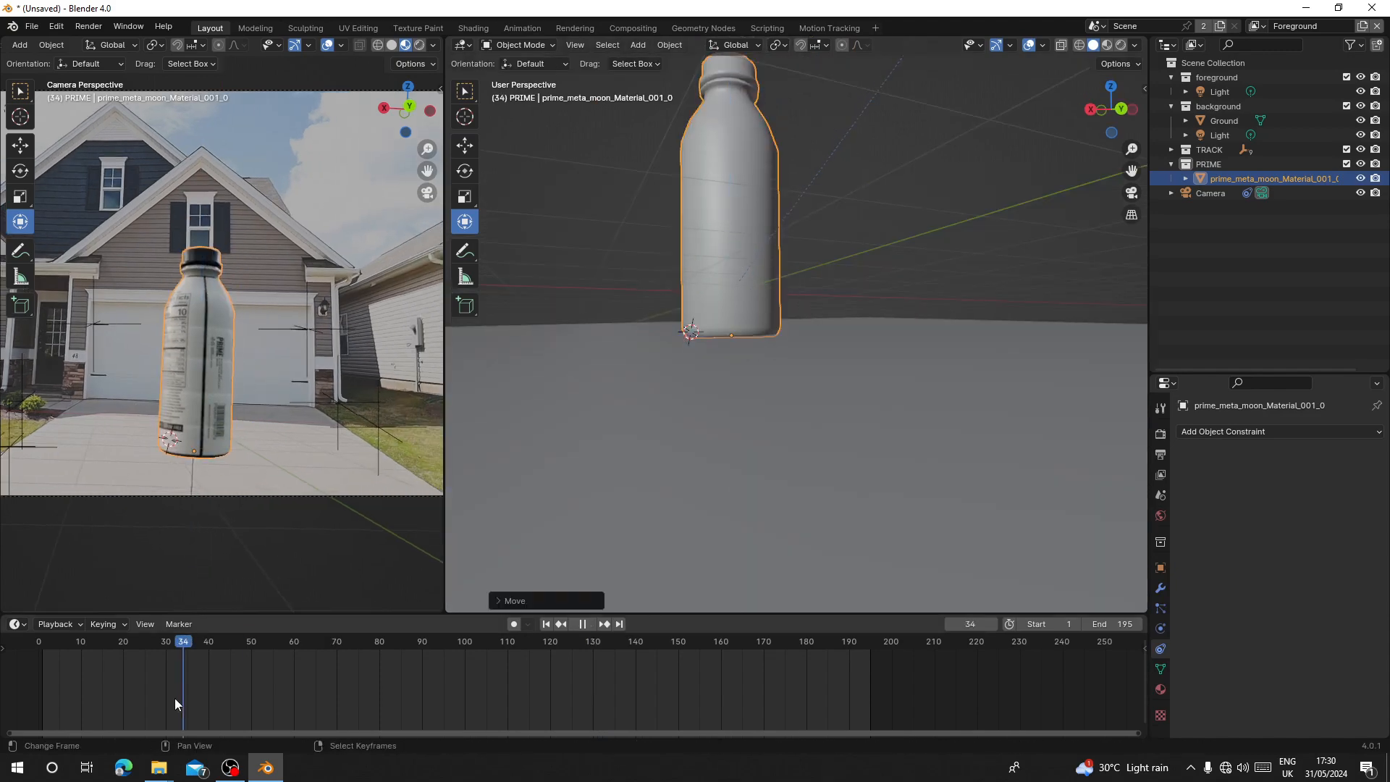
{"action": "key", "text": "space"}
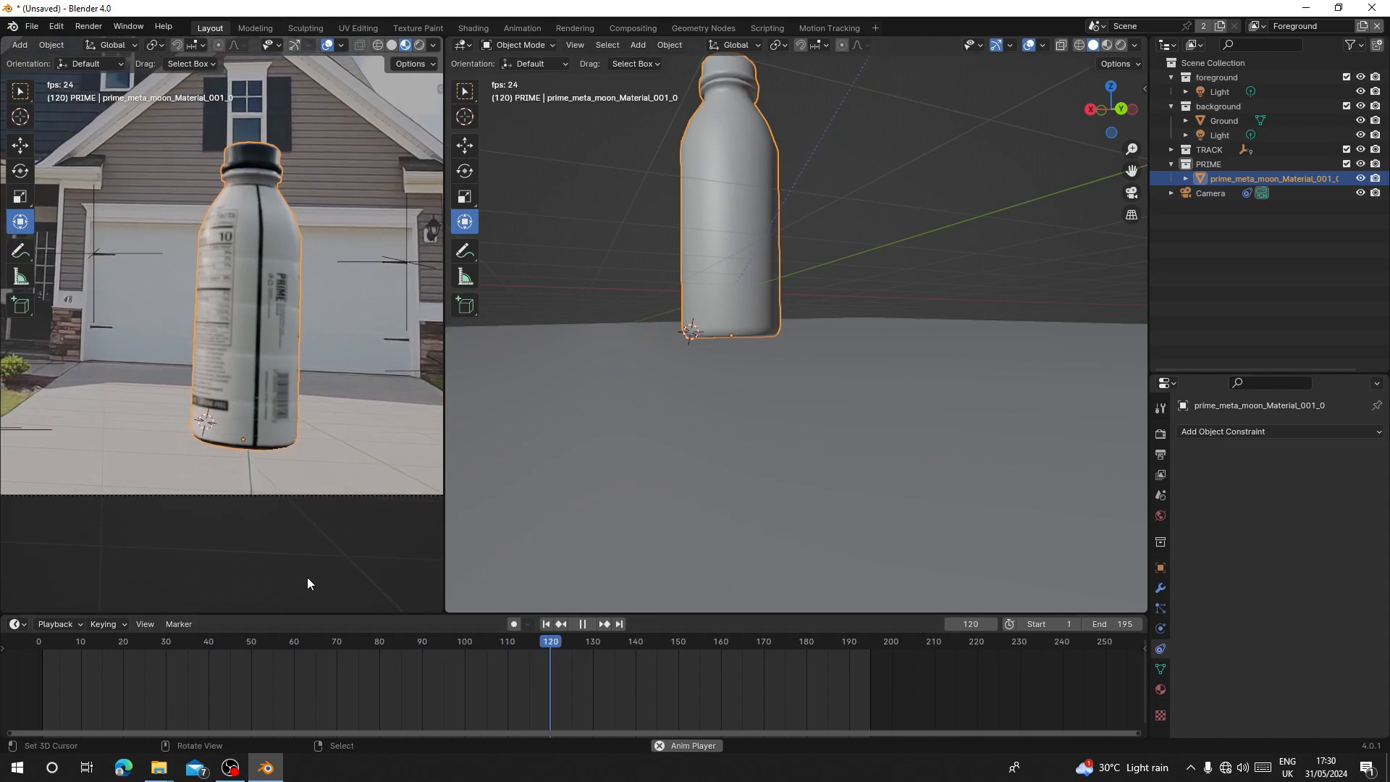
{"action": "scroll", "coordinate": [597, 434], "scroll_direction": "down", "scroll_amount": 5}
{"action": "key", "text": "space"}
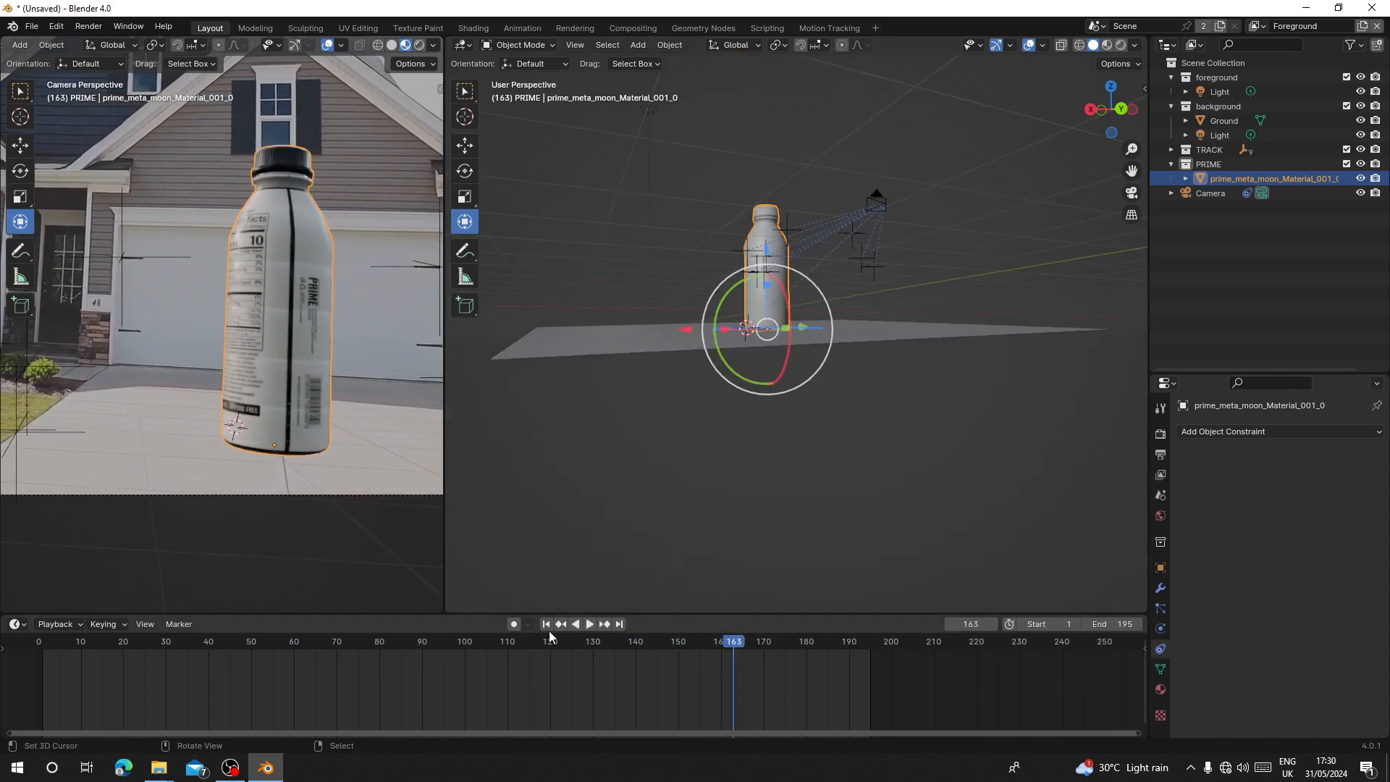
Step: At frame 1, raise the bottle along Z high above the driveway and insert a Location & Rotation keyframe
{"action": "scroll", "coordinate": [721, 368], "scroll_direction": "down", "scroll_amount": 3}
{"action": "middle_click_drag", "start_coordinate": [725, 312], "coordinate": [825, 325]}
{"action": "scroll", "coordinate": [825, 324], "scroll_direction": "up", "scroll_amount": 4}
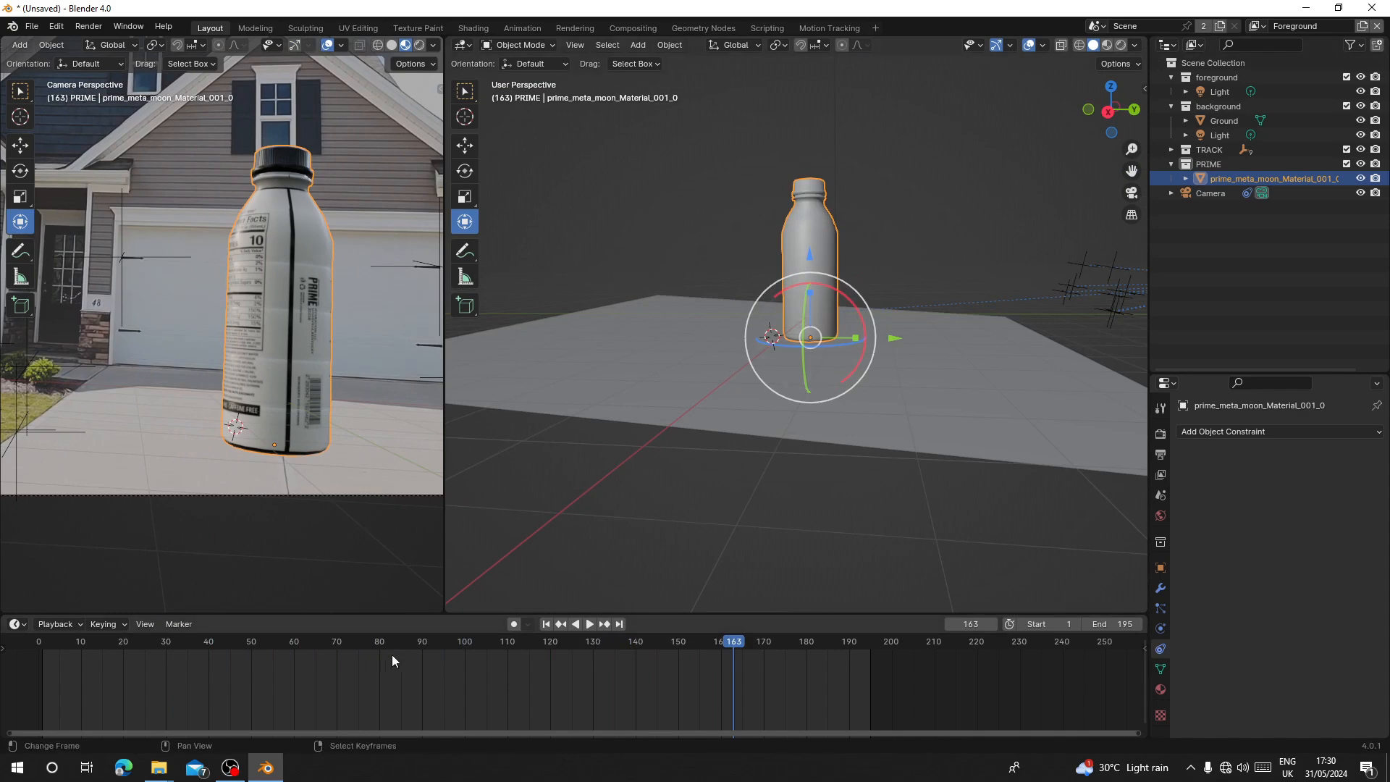
{"action": "left_click", "coordinate": [546, 624]}
{"action": "key", "text": "g"}
{"action": "key", "text": "z"}
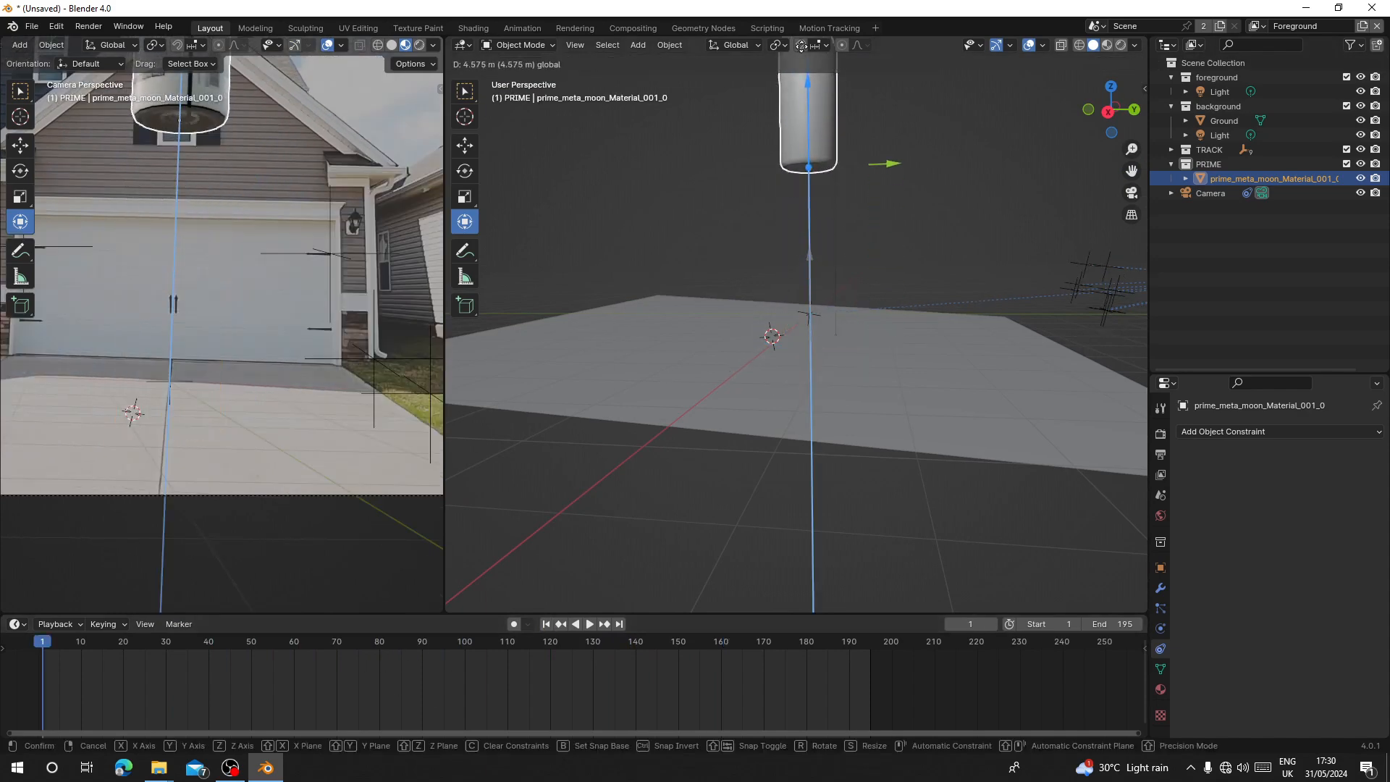
{"action": "left_click", "coordinate": [758, 109]}
{"action": "key", "text": "g"}
{"action": "key", "text": "z"}
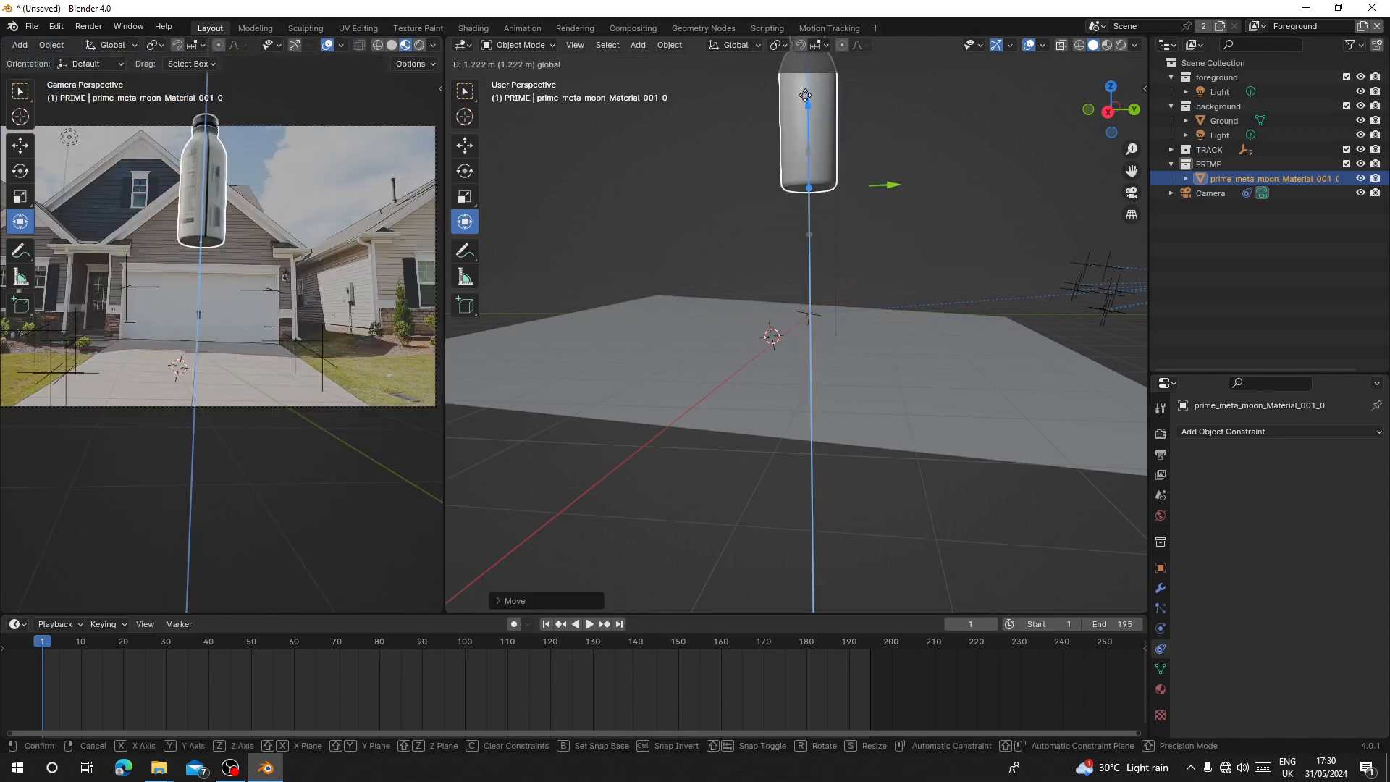
{"action": "left_click", "coordinate": [805, 84]}
{"action": "key", "text": "i"}
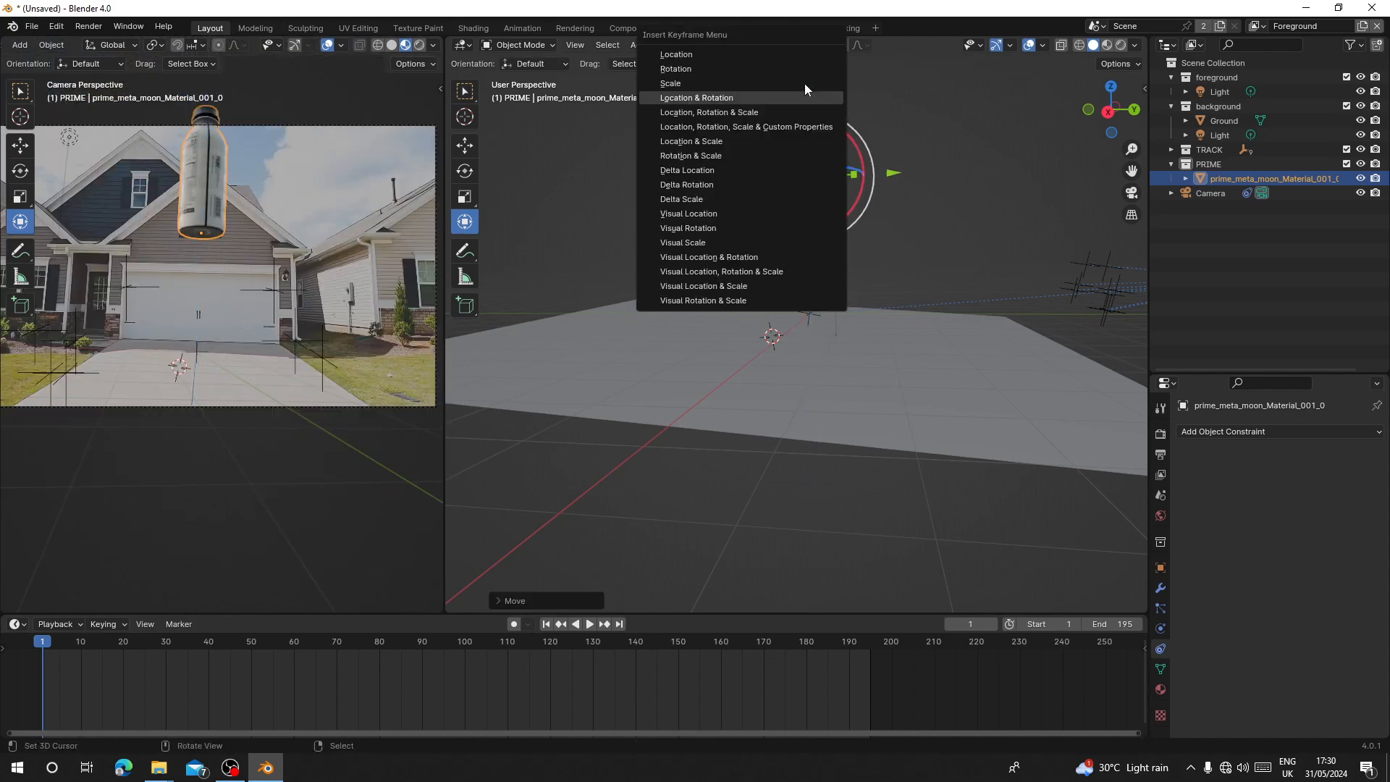
{"action": "left_click", "coordinate": [714, 95]}
Step: Go to frame 60 and lower the bottle along Z to just above the driveway
{"action": "scroll", "coordinate": [389, 689], "scroll_direction": "up", "scroll_amount": 3}
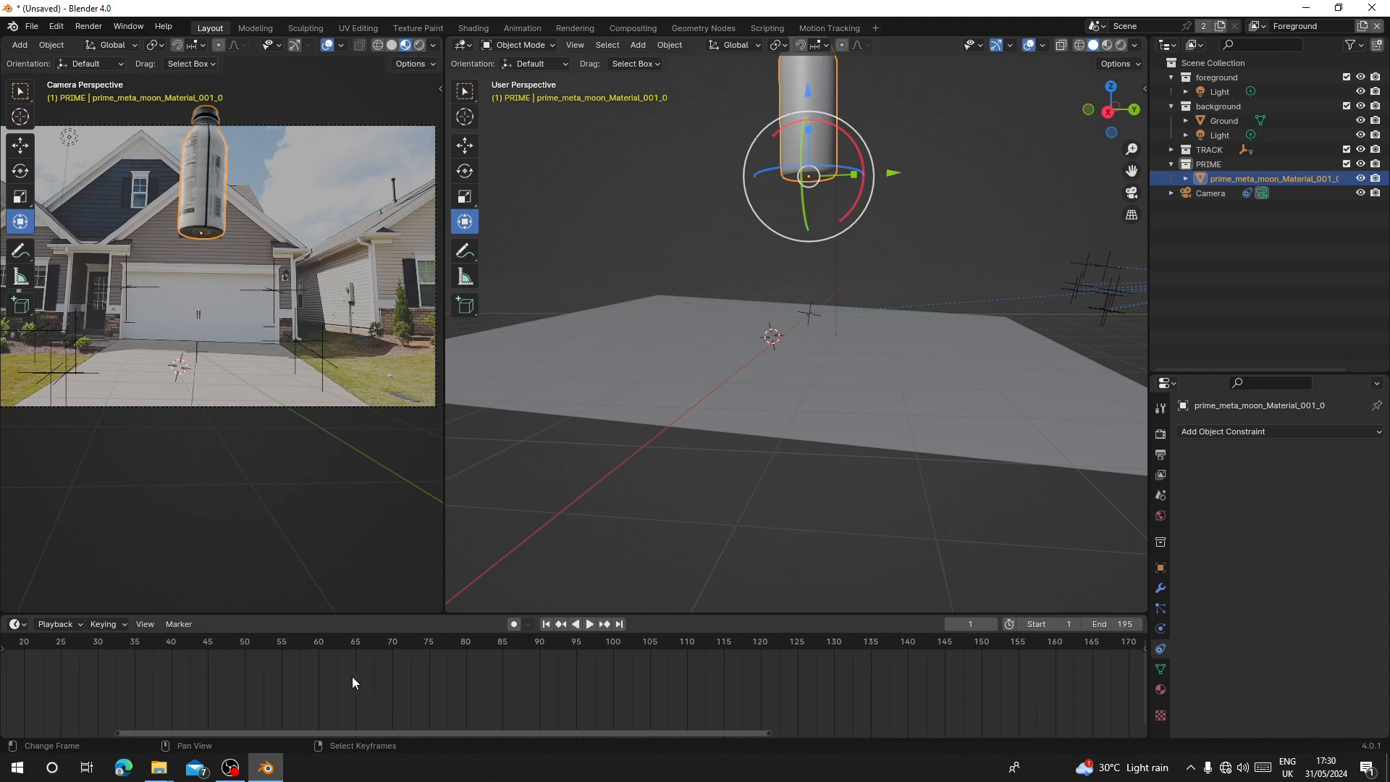
{"action": "left_click", "coordinate": [316, 669]}
{"action": "key", "text": "space"}
{"action": "key", "text": "Escape"}
{"action": "key", "text": "g"}
{"action": "key", "text": "z"}
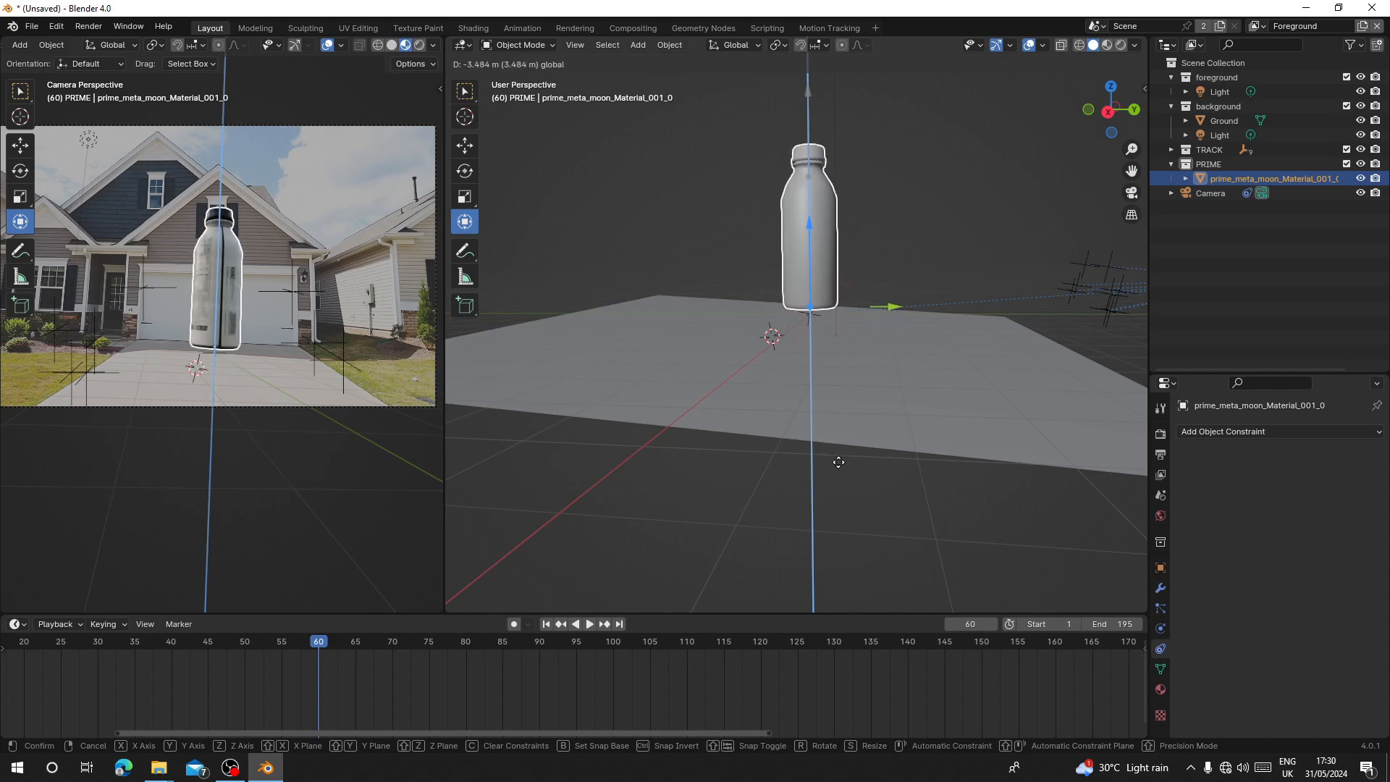
{"action": "left_click", "coordinate": [834, 390]}
{"action": "scroll", "coordinate": [833, 386], "scroll_direction": "up", "scroll_amount": 4}
{"action": "middle_click_drag", "start_coordinate": [834, 386], "coordinate": [792, 376], "text": "shift"}
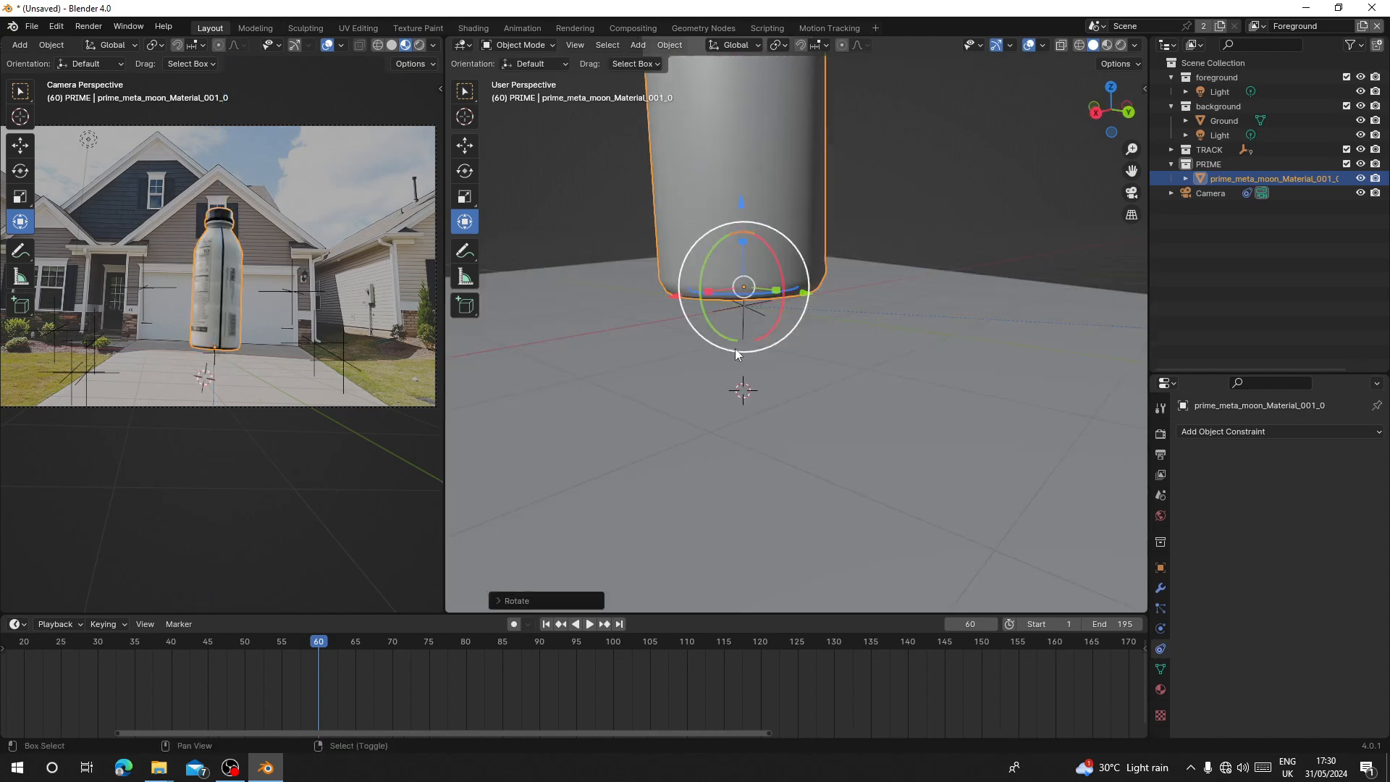
Step: Add a cube beneath the bottle and scale it along its separate axes into a low slab
{"action": "key", "text": "shift+a"}
{"action": "mouse_move", "coordinate": [716, 347]}
{"action": "left_click", "coordinate": [792, 368]}
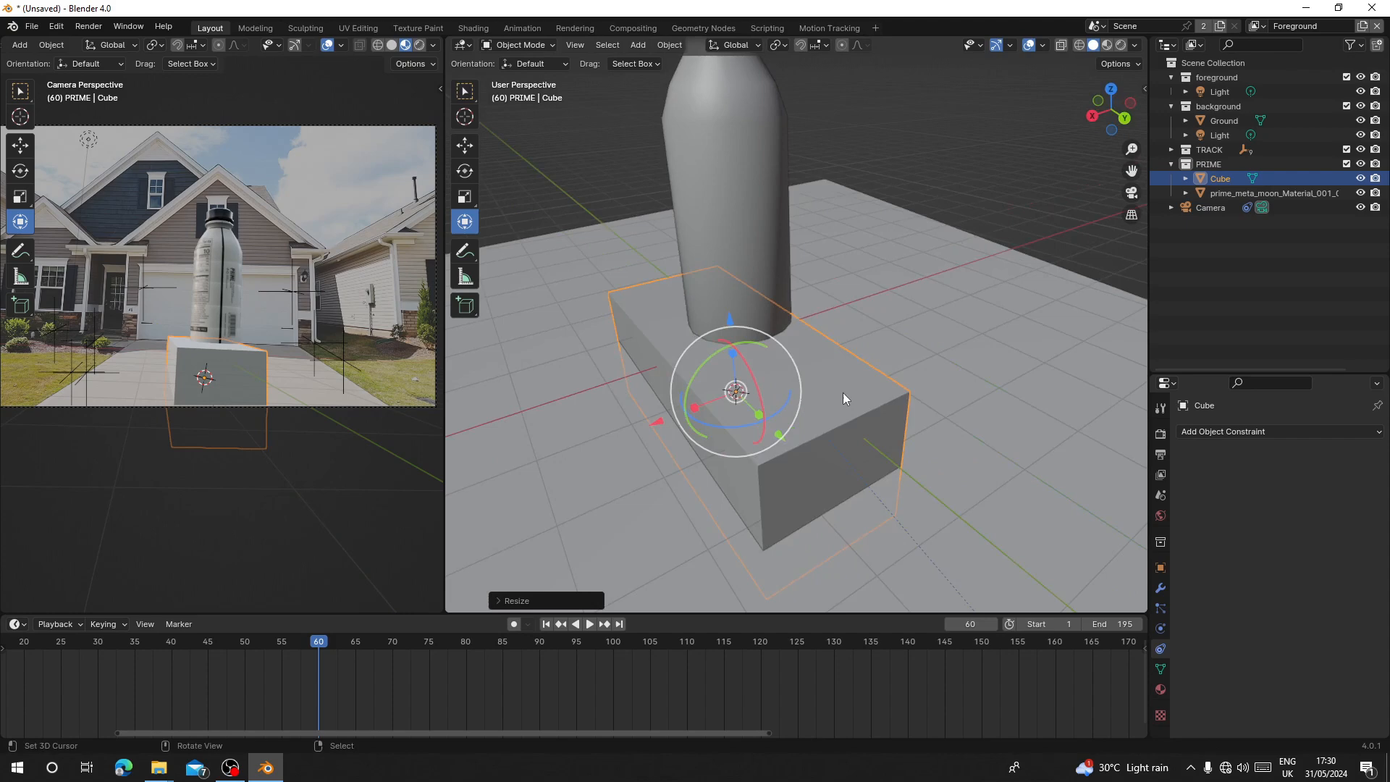
{"action": "middle_click_drag", "start_coordinate": [842, 392], "coordinate": [760, 394]}
{"action": "left_click_drag", "start_coordinate": [673, 395], "coordinate": [623, 404]}
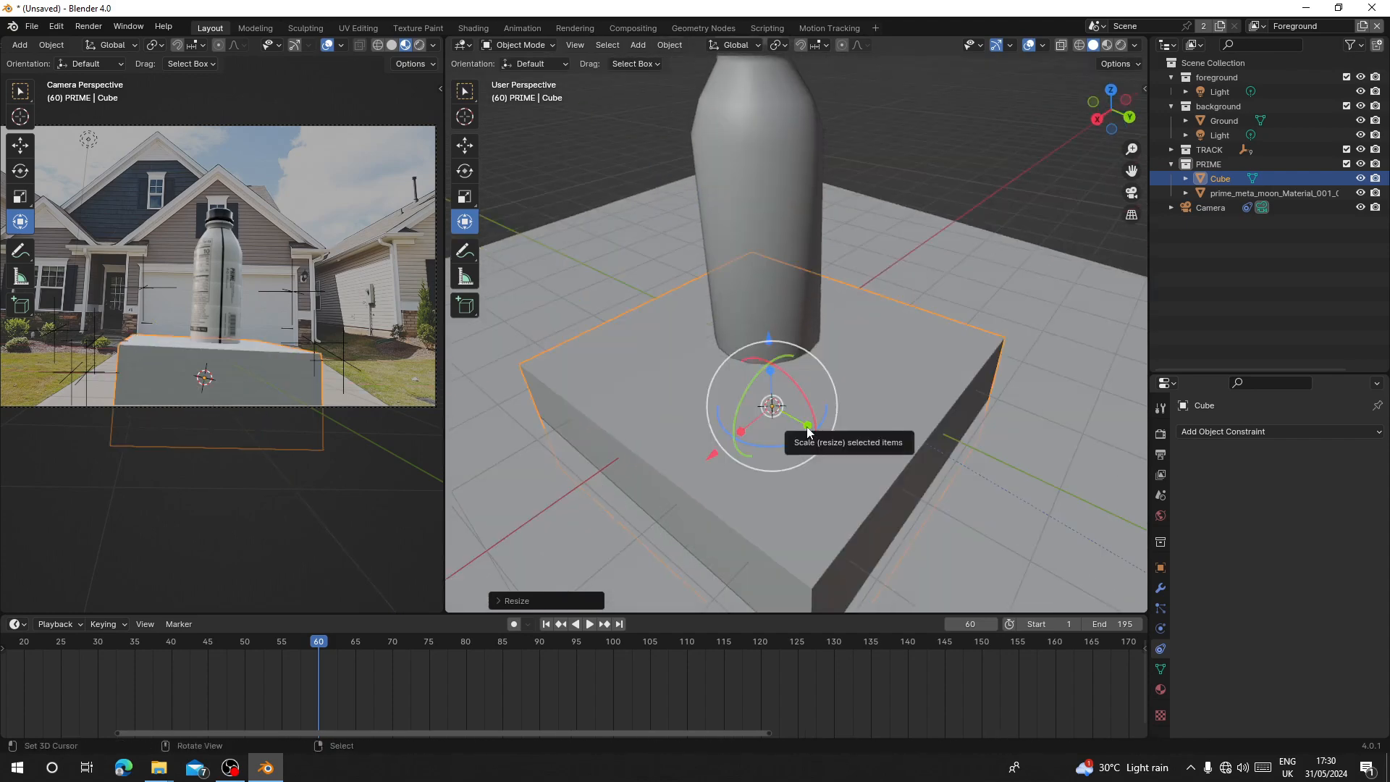
{"action": "middle_click_drag", "start_coordinate": [808, 433], "coordinate": [707, 311]}
{"action": "left_click_drag", "start_coordinate": [708, 311], "coordinate": [727, 301]}
{"action": "middle_click_drag", "start_coordinate": [726, 302], "coordinate": [654, 417]}
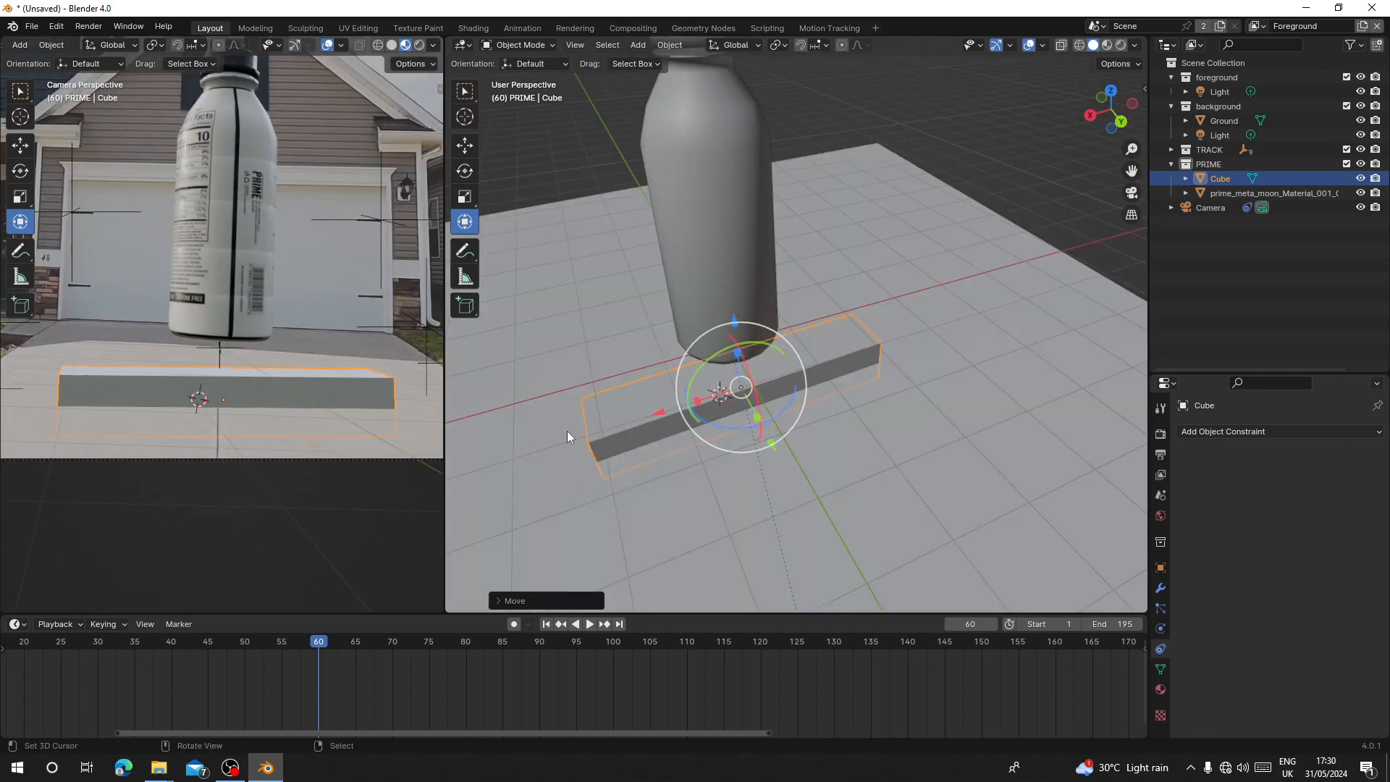
Step: Adjust the slab's width and rotation and raise it slightly so it lies on the driveway under the bottle
{"action": "middle_click_drag", "start_coordinate": [567, 432], "coordinate": [634, 424]}
{"action": "left_click_drag", "start_coordinate": [861, 398], "coordinate": [934, 411]}
{"action": "middle_click_drag", "start_coordinate": [910, 407], "coordinate": [977, 362]}
{"action": "scroll", "coordinate": [941, 362], "scroll_direction": "down", "scroll_amount": 4}
{"action": "left_click_drag", "start_coordinate": [895, 307], "coordinate": [891, 297]}
{"action": "middle_click_drag", "start_coordinate": [890, 296], "coordinate": [797, 301]}
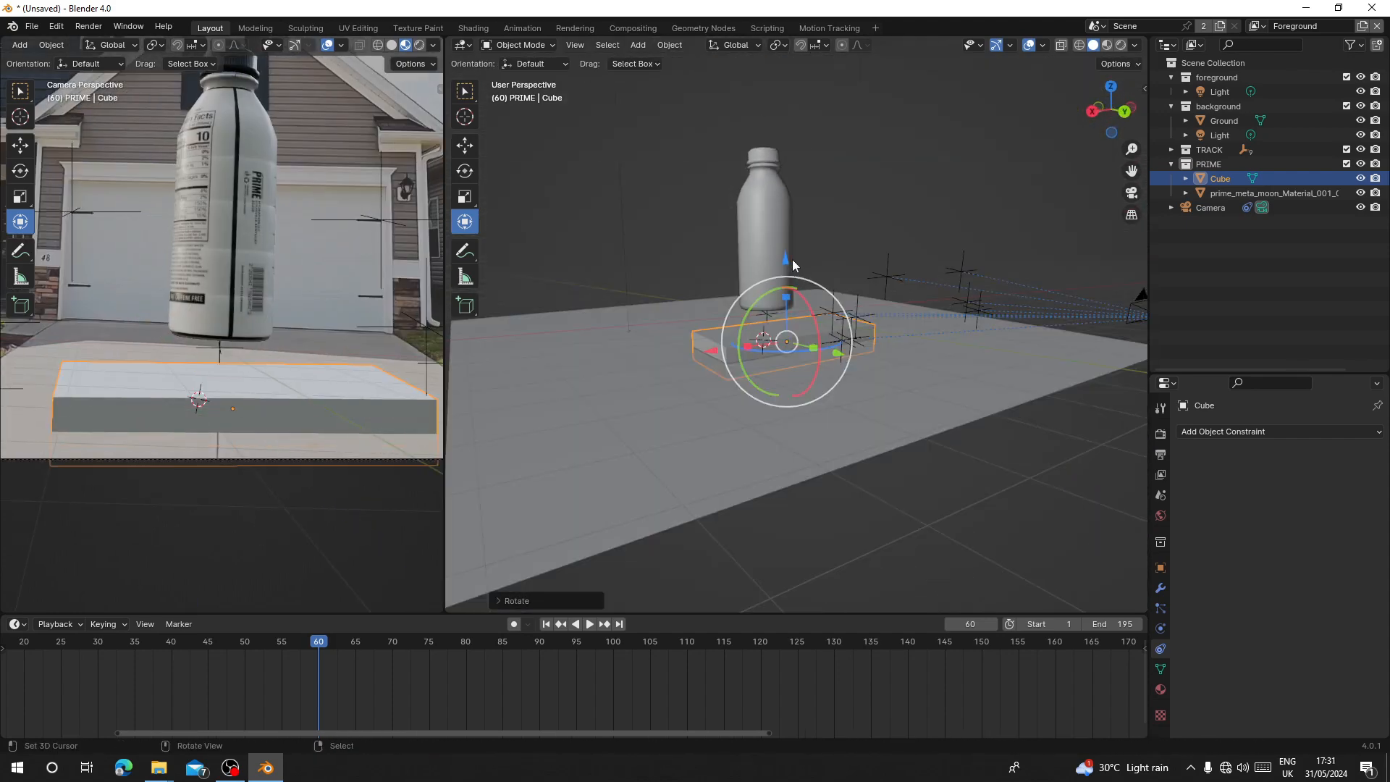
{"action": "left_click_drag", "start_coordinate": [789, 262], "coordinate": [789, 253]}
Step: Lower the bottle onto the slab and insert a Location & Rotation keyframe at frame 60
{"action": "right_click", "coordinate": [752, 244]}
{"action": "middle_click_drag", "start_coordinate": [648, 372], "coordinate": [695, 362]}
{"action": "left_click_drag", "start_coordinate": [790, 210], "coordinate": [790, 221]}
{"action": "middle_click_drag", "start_coordinate": [790, 221], "coordinate": [814, 242]}
{"action": "key", "text": "i"}
{"action": "left_click", "coordinate": [805, 221]}
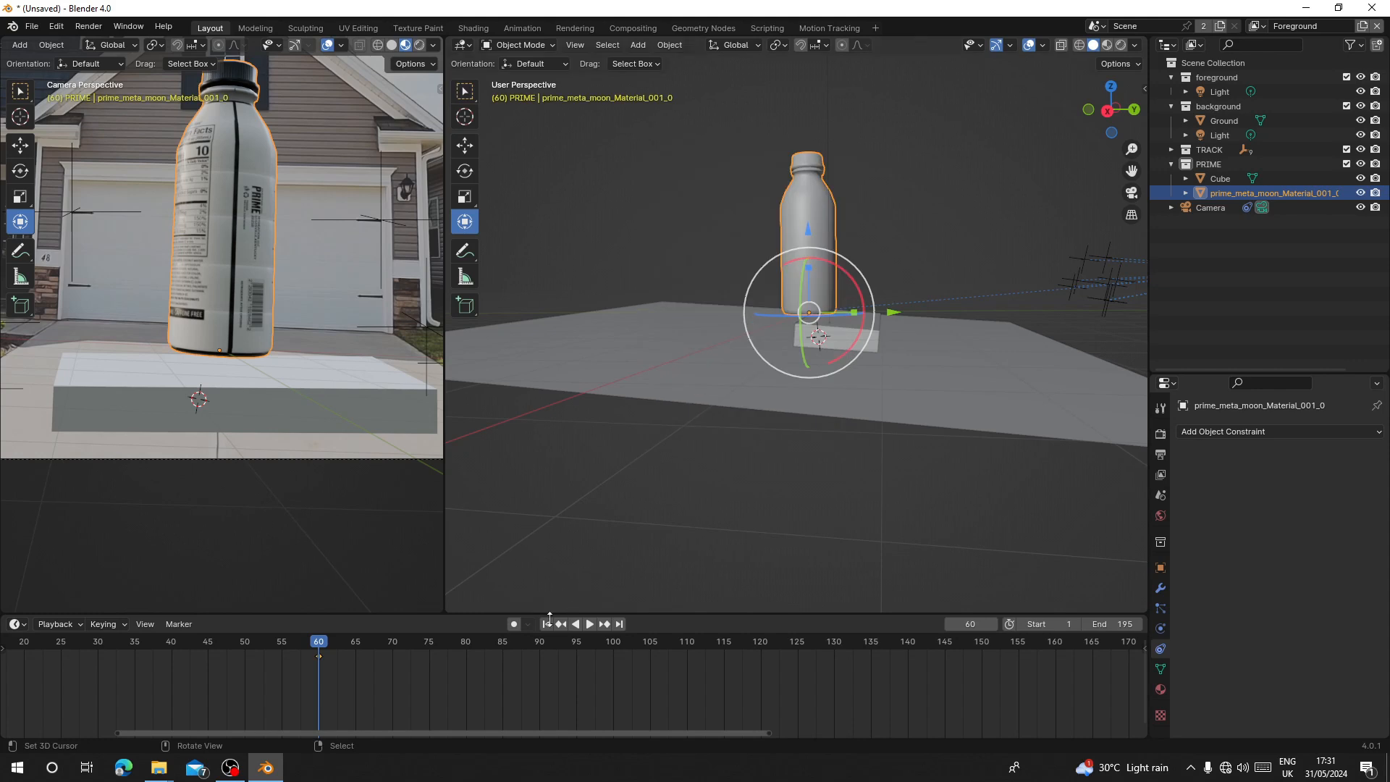
Step: Set the bottle's keyframe interpolation to Linear, play the drop from the first frame, and return to frame 60
{"action": "key", "text": "t"}
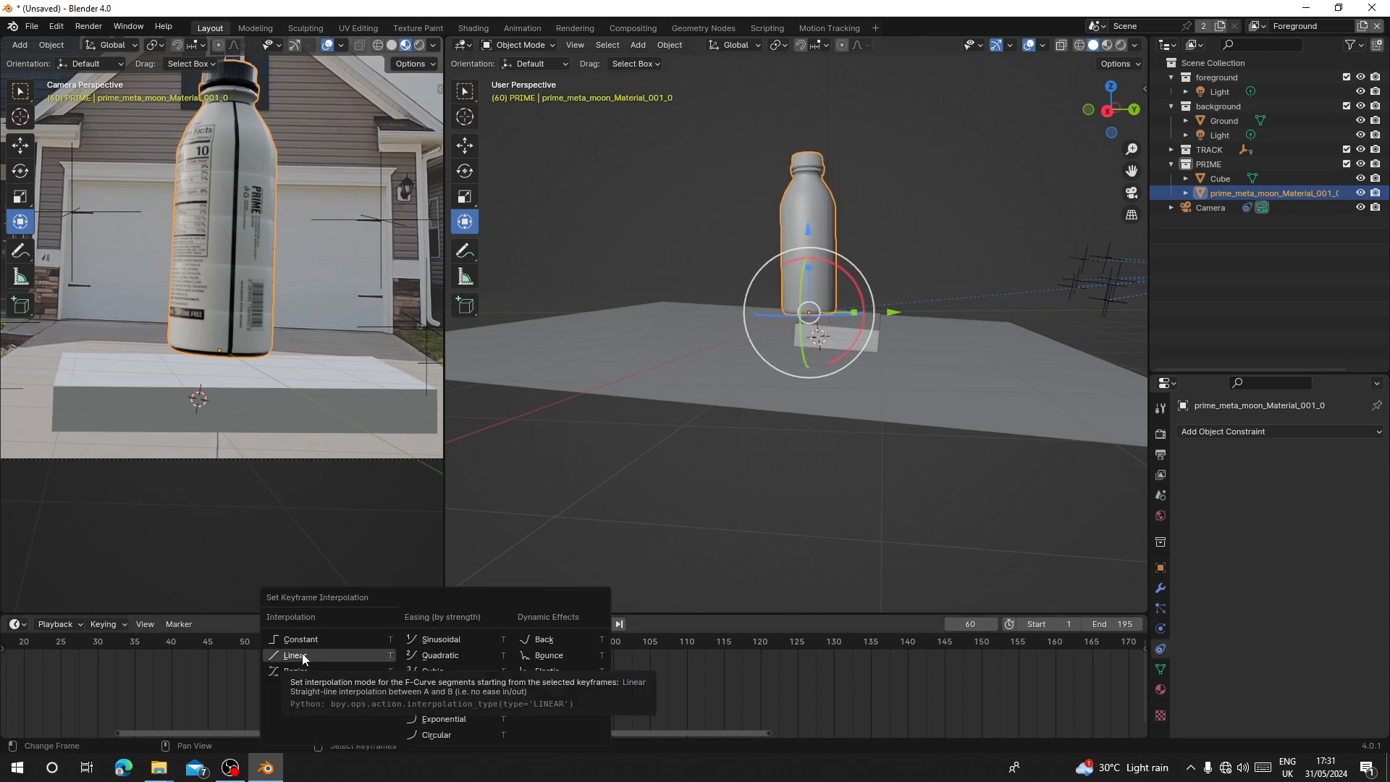
{"action": "left_click", "coordinate": [304, 656]}
{"action": "left_click", "coordinate": [546, 624]}
{"action": "key", "text": "space"}
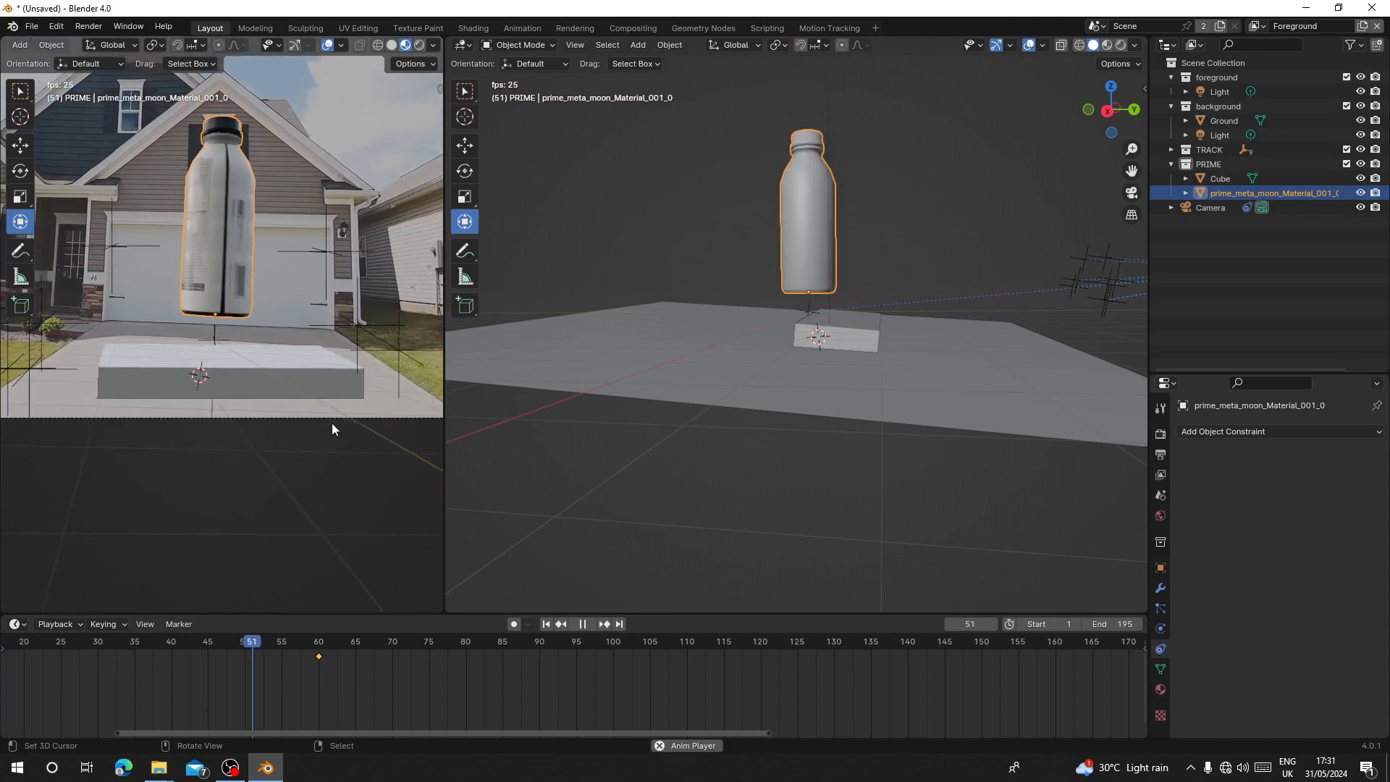
{"action": "key", "text": "space"}
{"action": "left_click", "coordinate": [314, 667]}
{"action": "left_click", "coordinate": [316, 667]}
{"action": "key", "text": "space"}
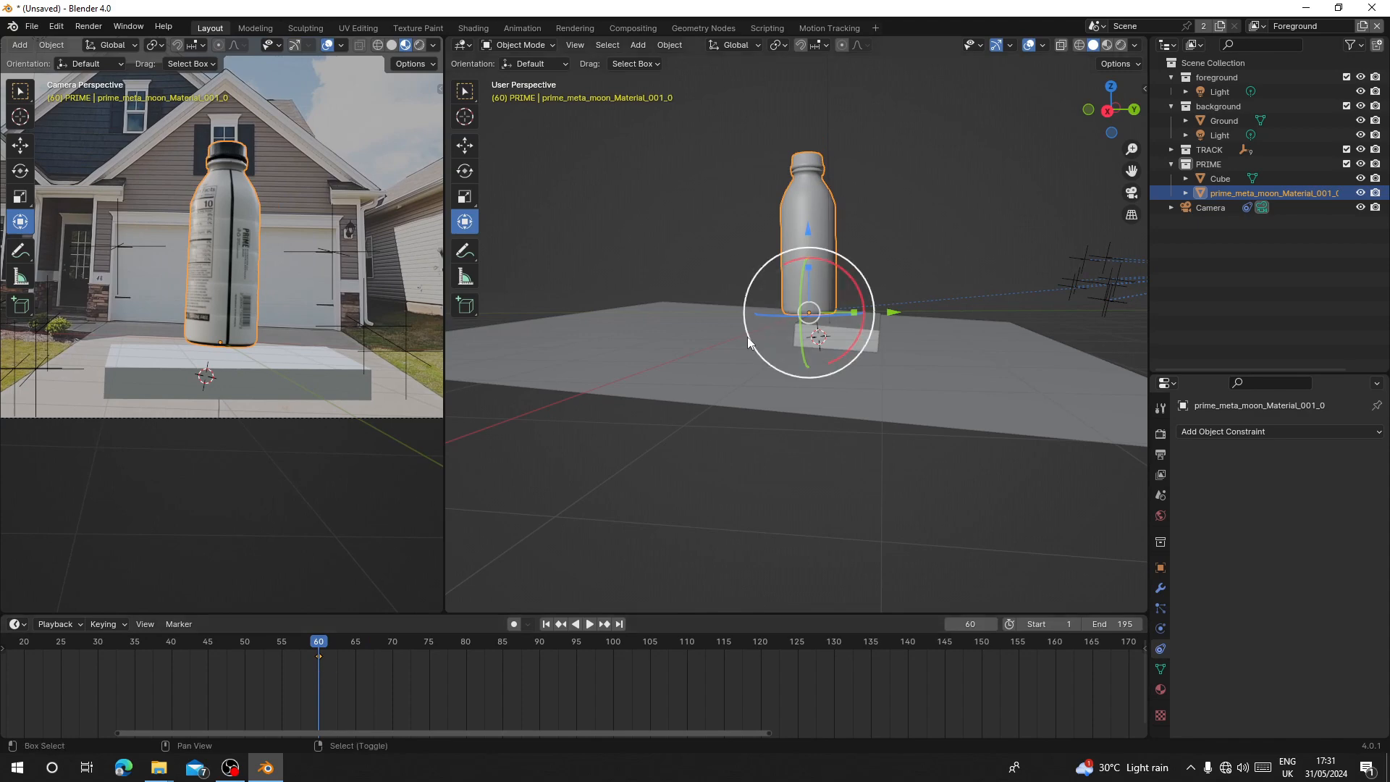
Step: Duplicate the bottle in place and rename the copy CHILD
{"action": "key", "text": "shift+d"}
{"action": "key", "text": "Escape"}
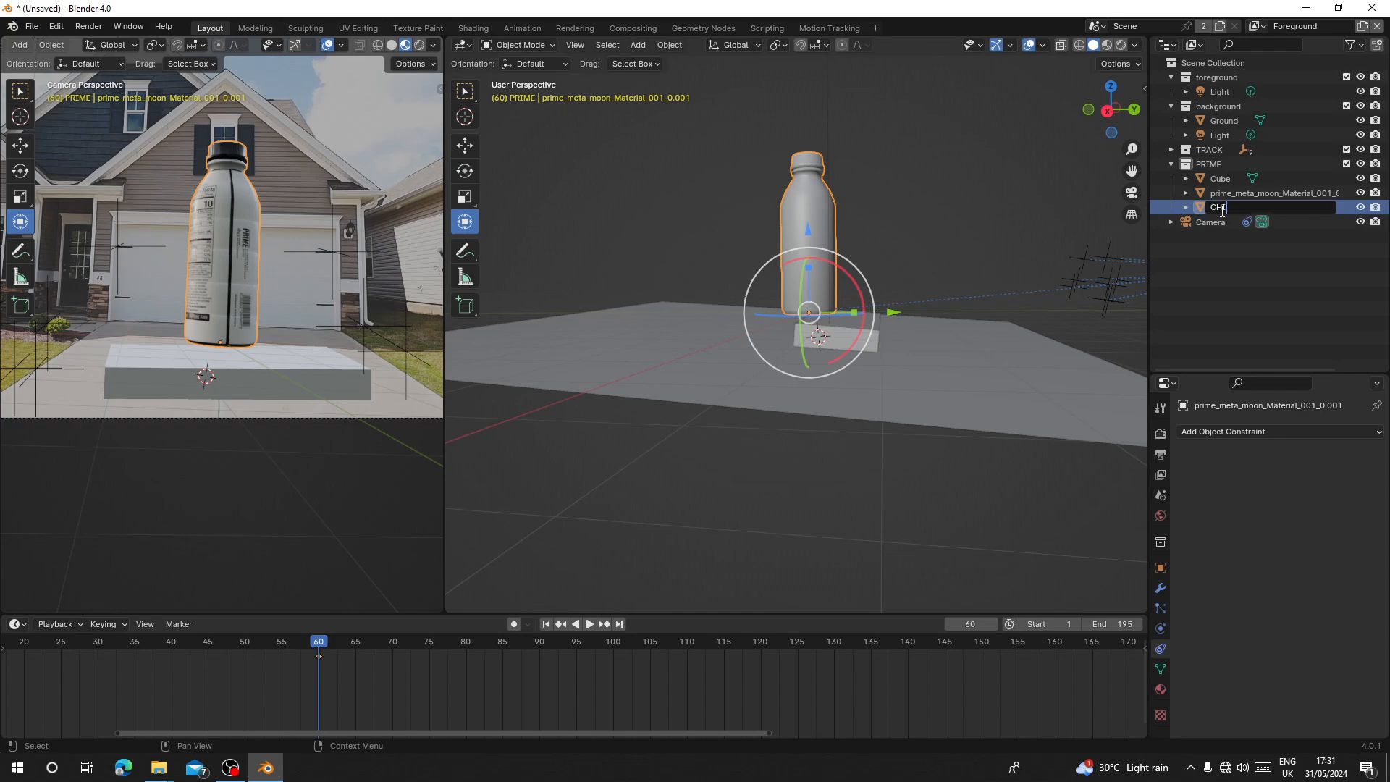
{"action": "key", "text": "Return"}
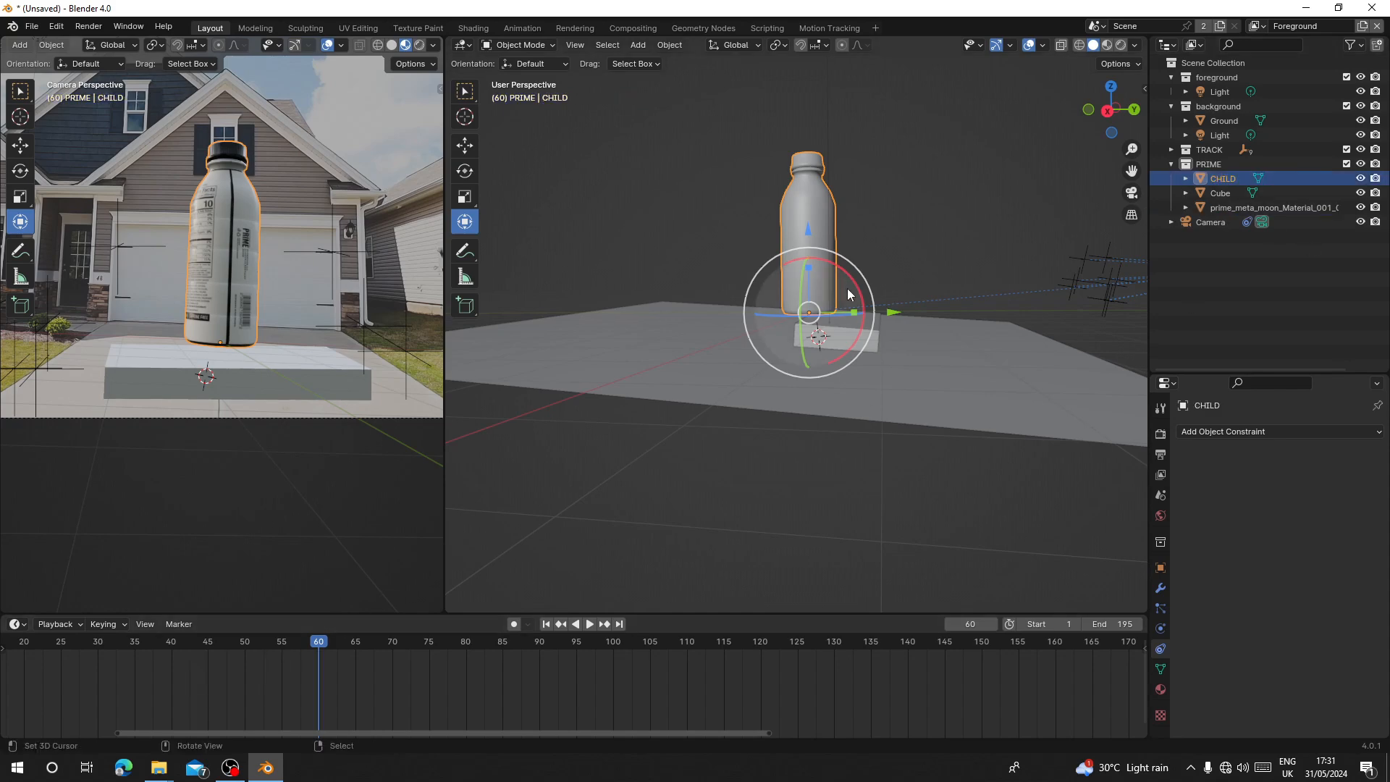
Step: Move the CHILD bottle sideways along Y away from the slab and play the original bottle's drop animation
{"action": "left_click_drag", "start_coordinate": [896, 314], "coordinate": [655, 313]}
{"action": "left_click", "coordinate": [781, 257]}
{"action": "key", "text": "space"}
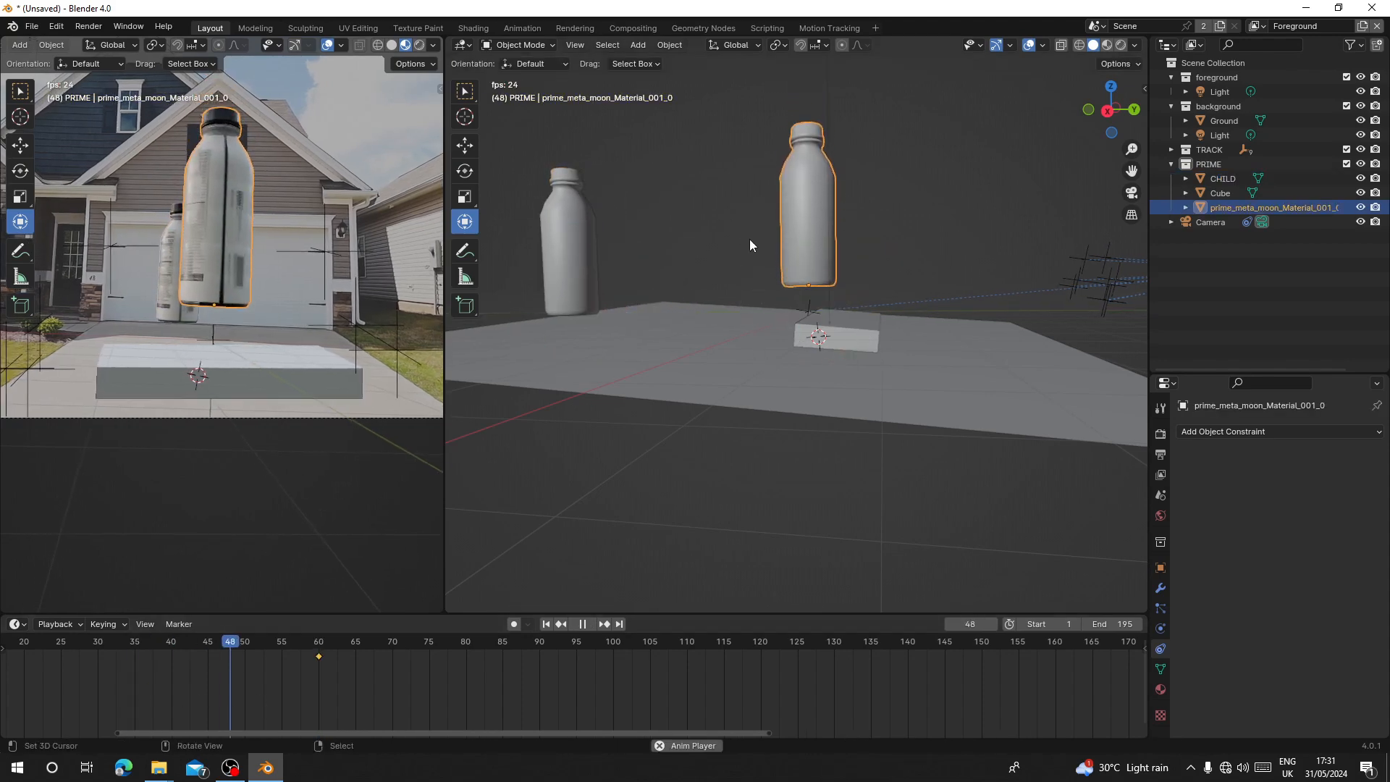
{"action": "key", "text": "space"}
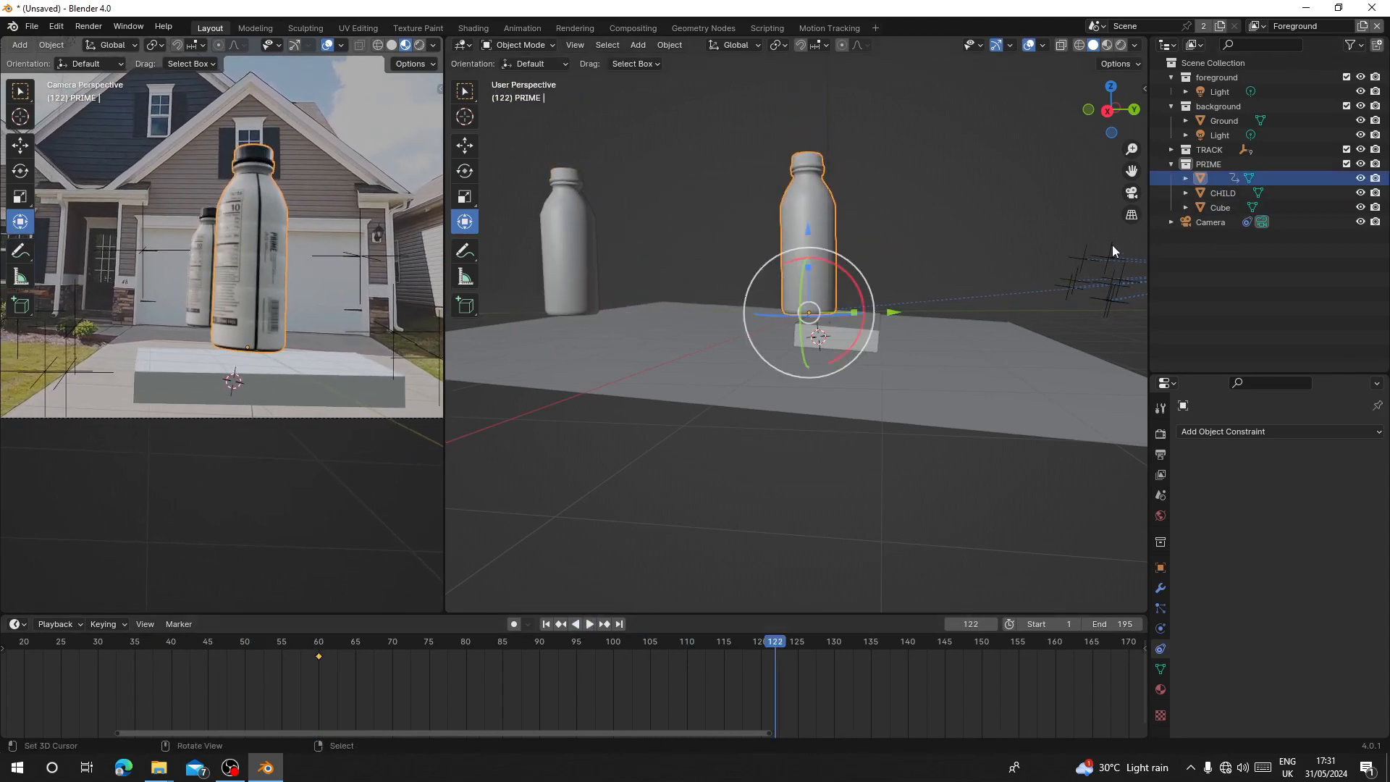
Step: Rename the original animated bottle above the slab as PARENT
{"action": "left_click", "coordinate": [1245, 207]}
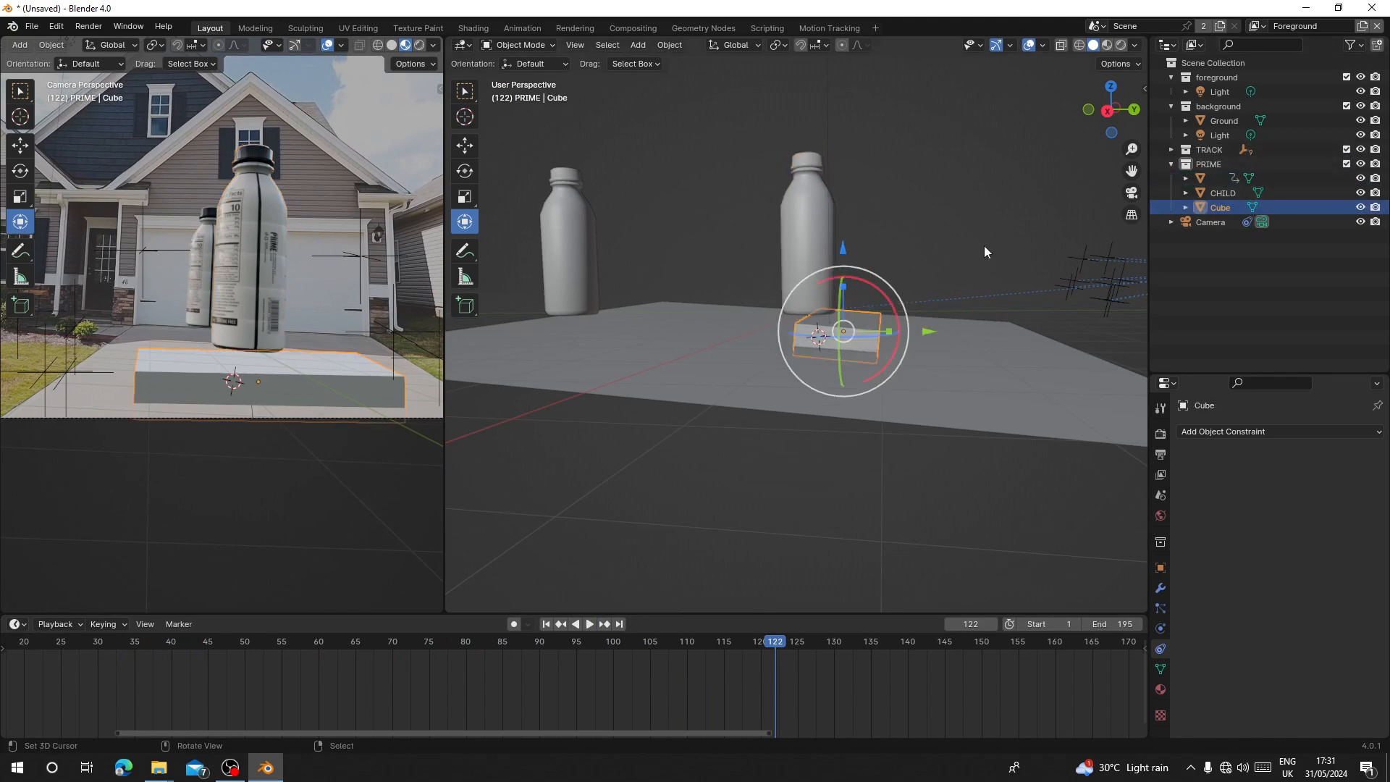
{"action": "left_click", "coordinate": [856, 233]}
{"action": "left_click", "coordinate": [1210, 178]}
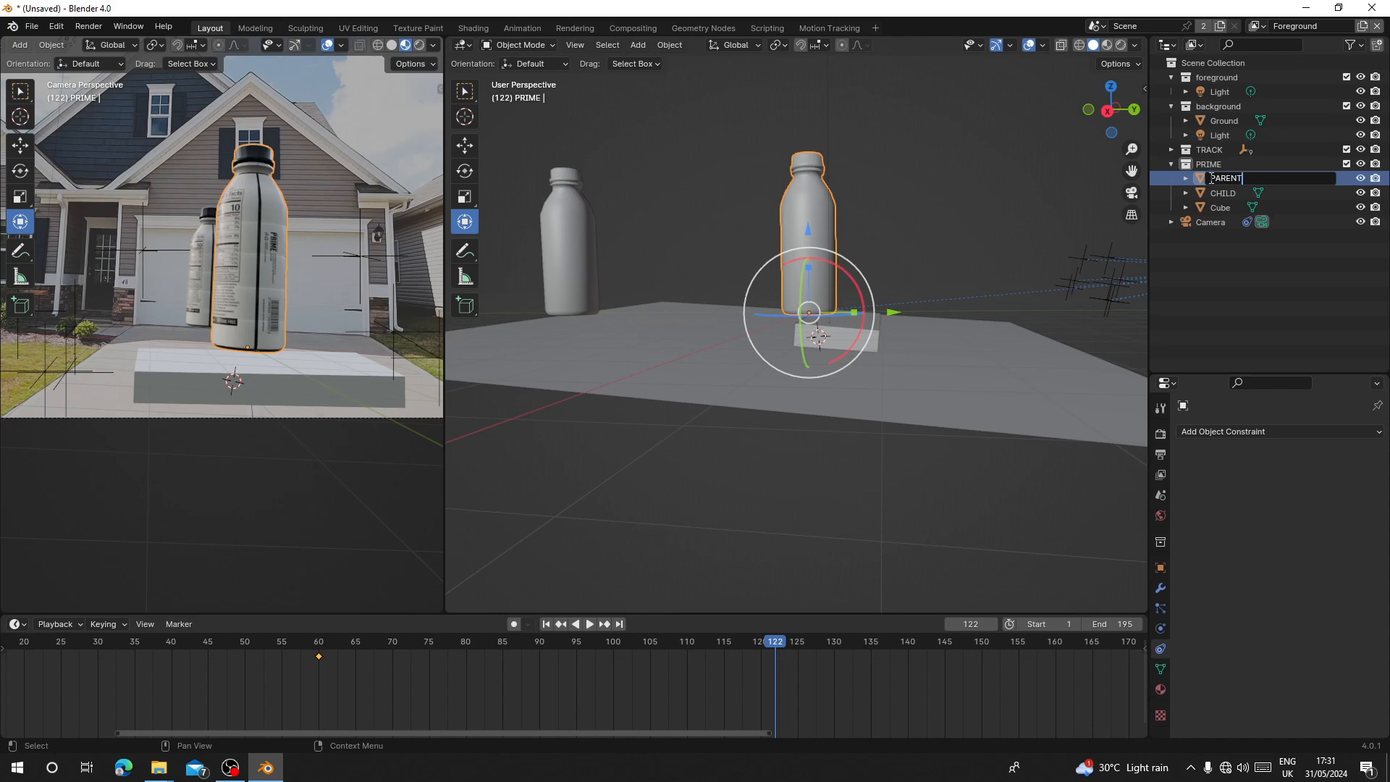
{"action": "key", "text": "Return"}
Step: Return to frame 60 and switch the render engine to Cycles
{"action": "left_click_drag", "start_coordinate": [347, 663], "coordinate": [320, 666]}
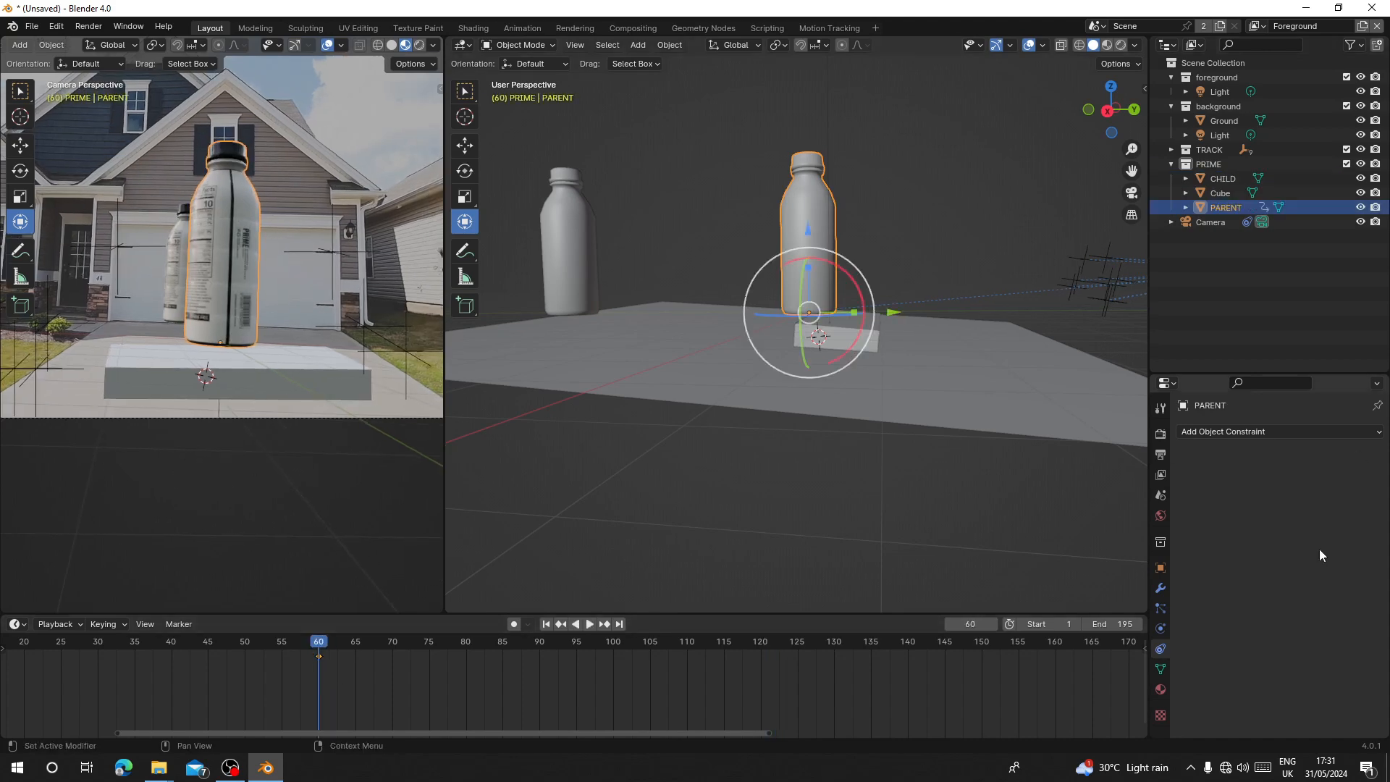
{"action": "left_click", "coordinate": [1161, 433]}
{"action": "left_click", "coordinate": [1324, 432]}
{"action": "left_click", "coordinate": [1311, 480]}
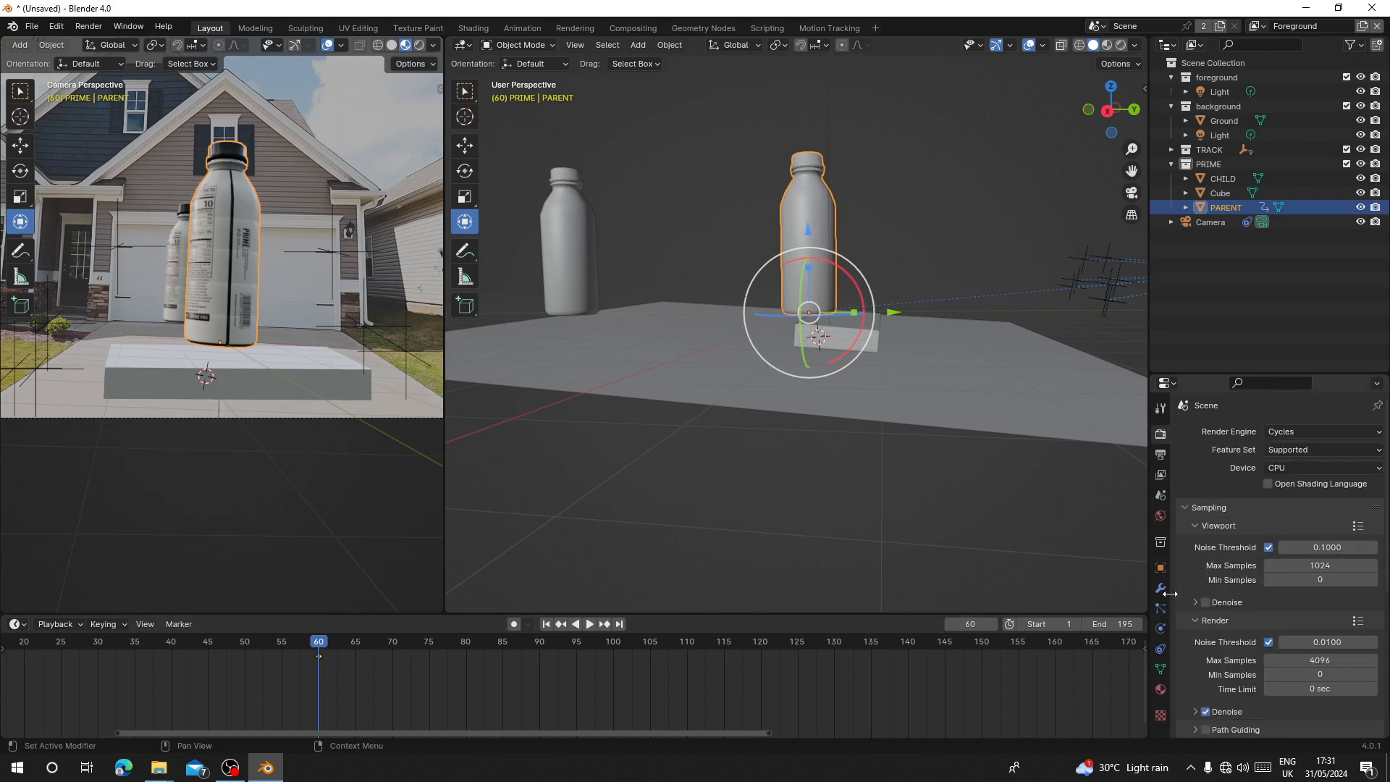
Step: Insert visibility keyframes for both Viewports and Renders on the PARENT bottle at frame 60
{"action": "left_click", "coordinate": [1161, 570]}
{"action": "scroll", "coordinate": [1184, 549], "scroll_direction": "down", "scroll_amount": 5}
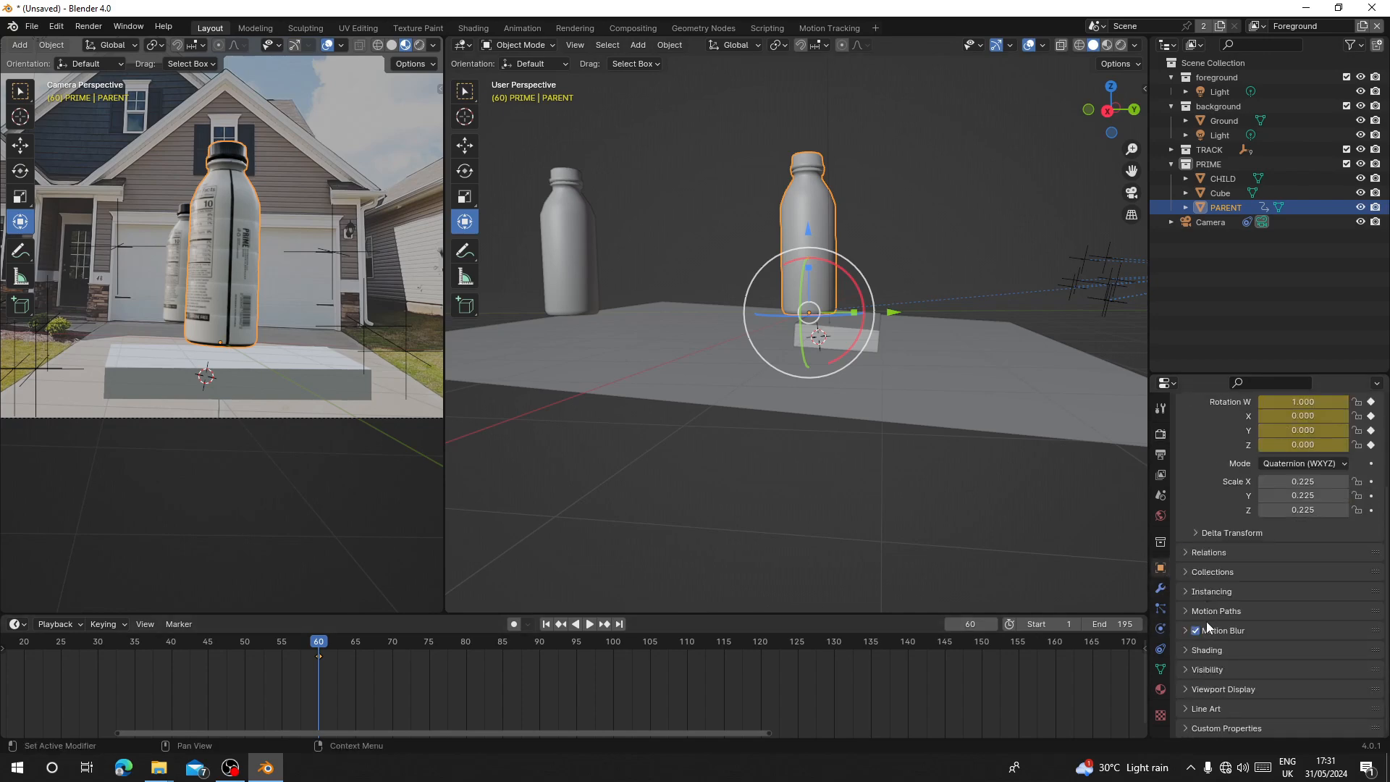
{"action": "left_click", "coordinate": [1206, 669]}
{"action": "scroll", "coordinate": [1216, 651], "scroll_direction": "down", "scroll_amount": 6}
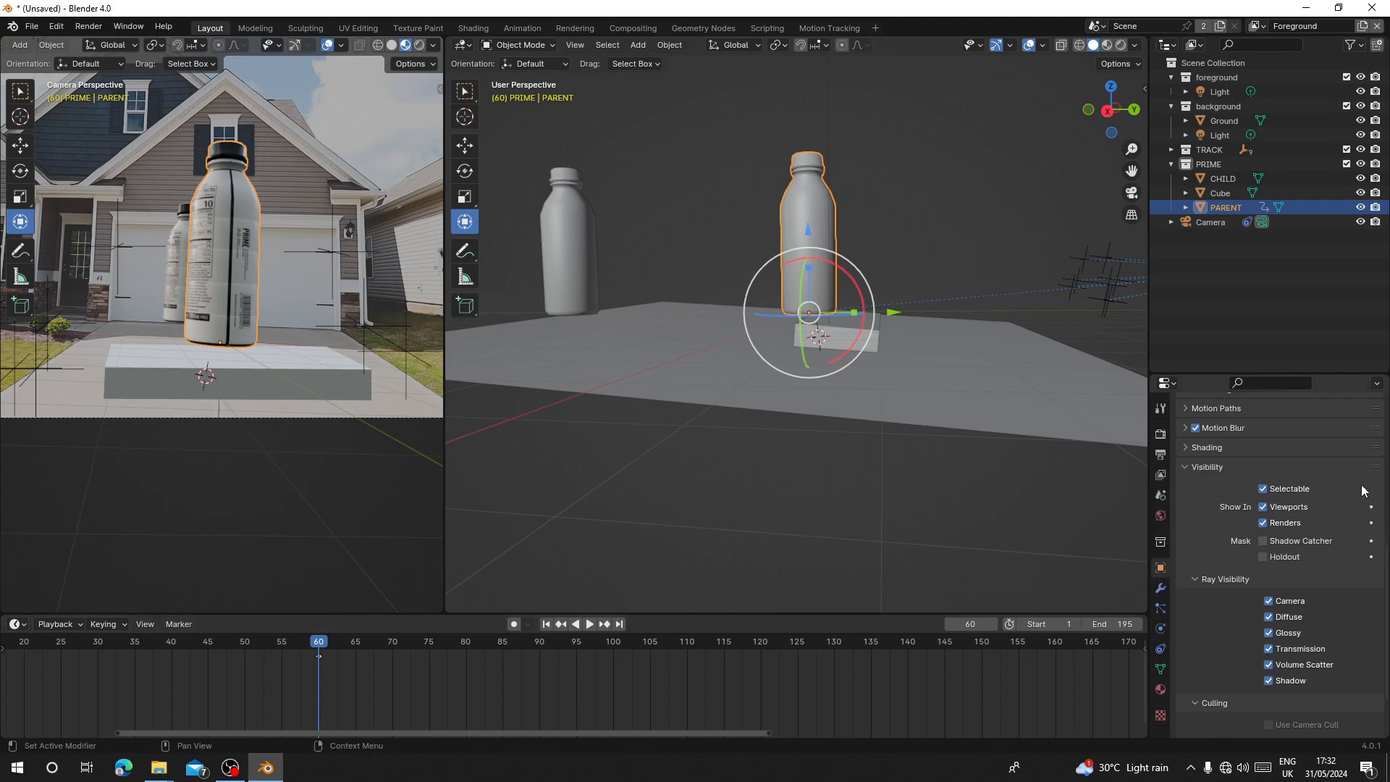
{"action": "right_click", "coordinate": [1293, 507]}
{"action": "left_click", "coordinate": [1245, 453]}
{"action": "right_click", "coordinate": [1282, 522]}
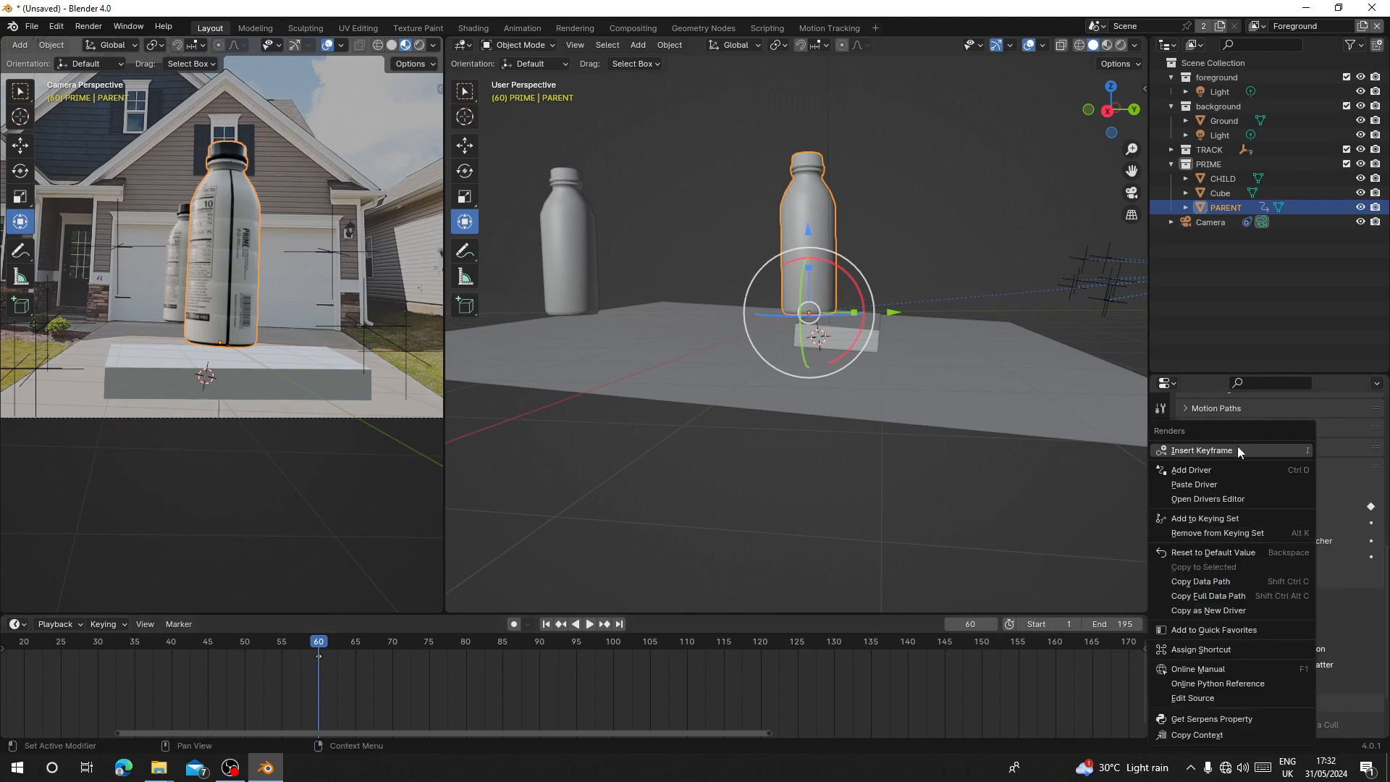
{"action": "left_click", "coordinate": [1237, 451]}
Step: At frame 61, disable the PARENT bottle's visibility in Viewports and Renders and keyframe both settings
{"action": "key", "text": "Right"}
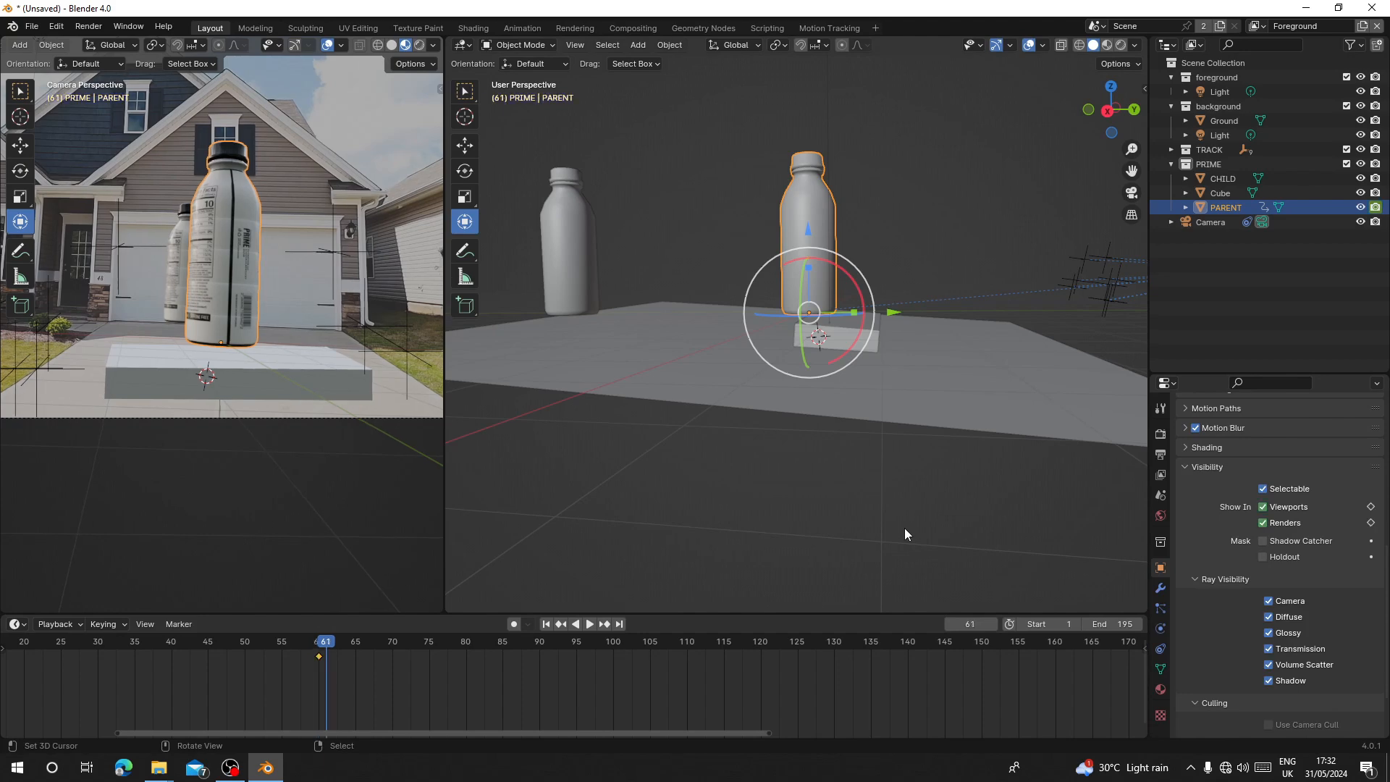
{"action": "left_click", "coordinate": [1263, 506]}
{"action": "right_click", "coordinate": [1274, 509]}
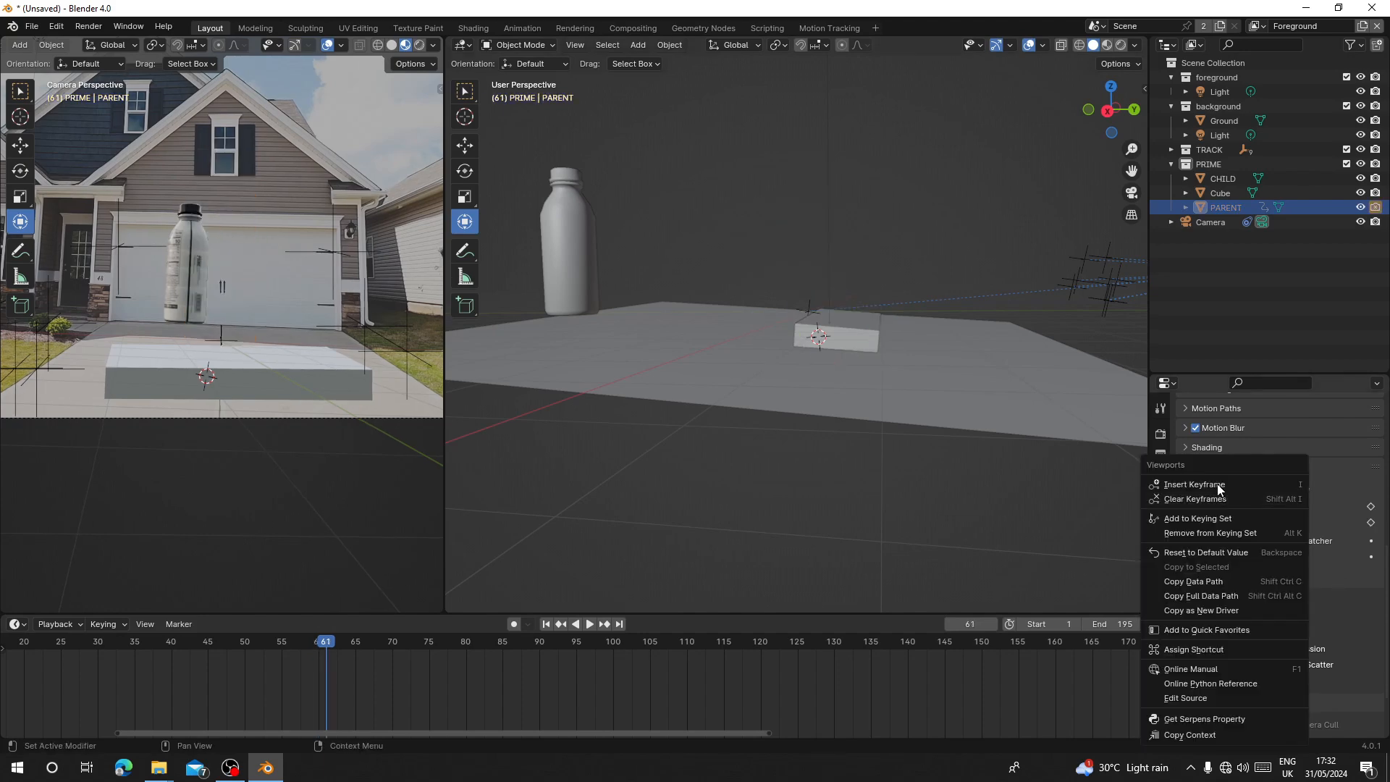
{"action": "left_click", "coordinate": [1218, 484]}
{"action": "right_click", "coordinate": [1277, 530]}
Step: Play the animation from the start to check the PARENT bottle's visibility change, and stop playback
{"action": "left_click", "coordinate": [546, 624]}
{"action": "left_click", "coordinate": [590, 624]}
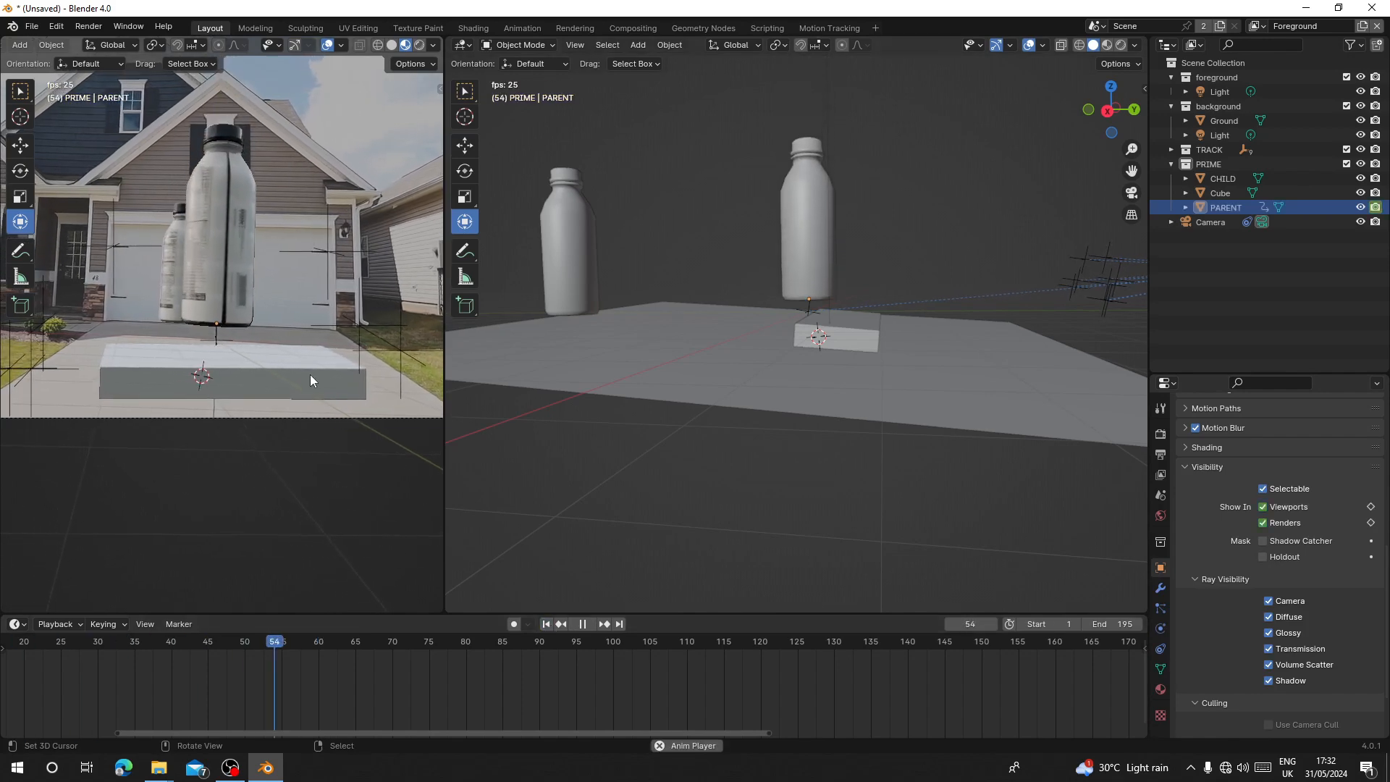
{"action": "left_click", "coordinate": [553, 624]}
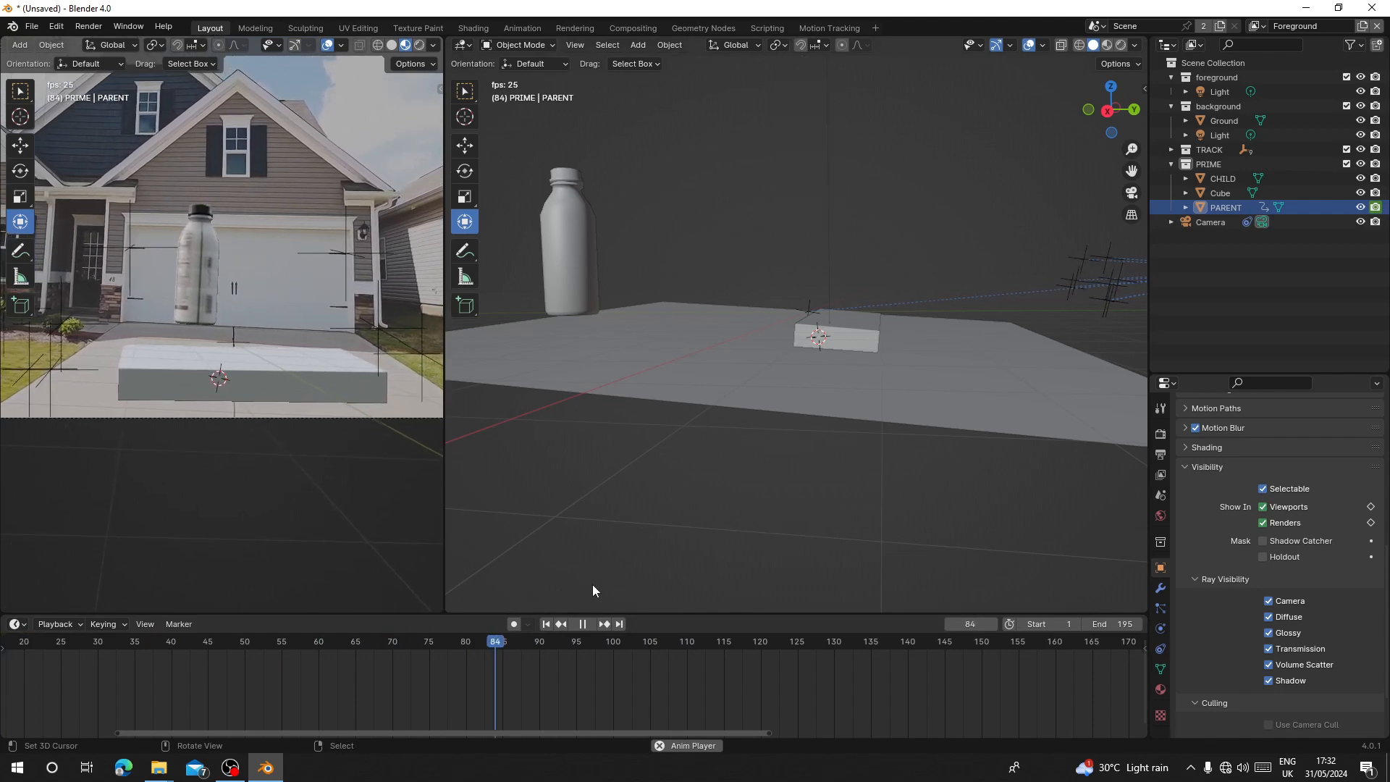
{"action": "key", "text": "space"}
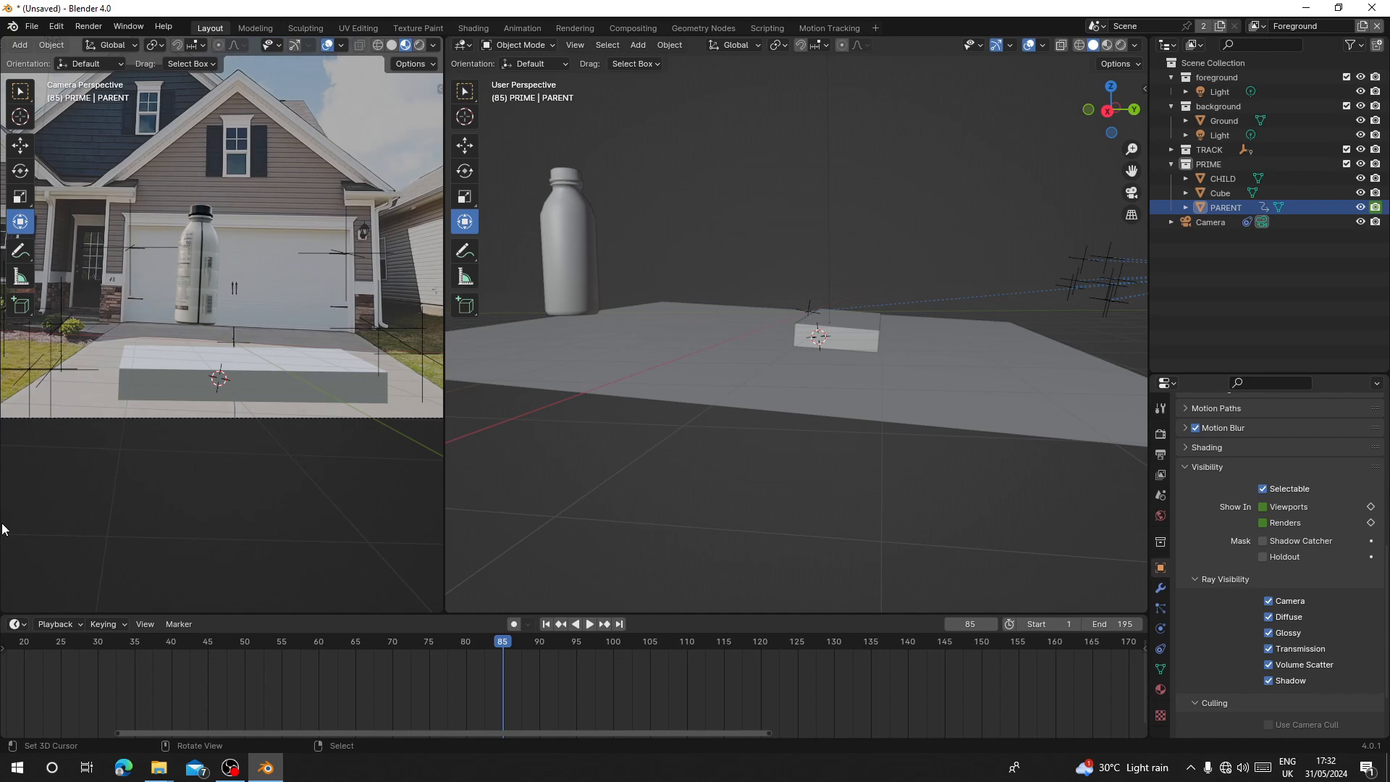
Step: Return to frame 60, snap the 3D cursor to the PARENT bottle, and snap the CHILD bottle to the cursor
{"action": "left_click", "coordinate": [177, 315]}
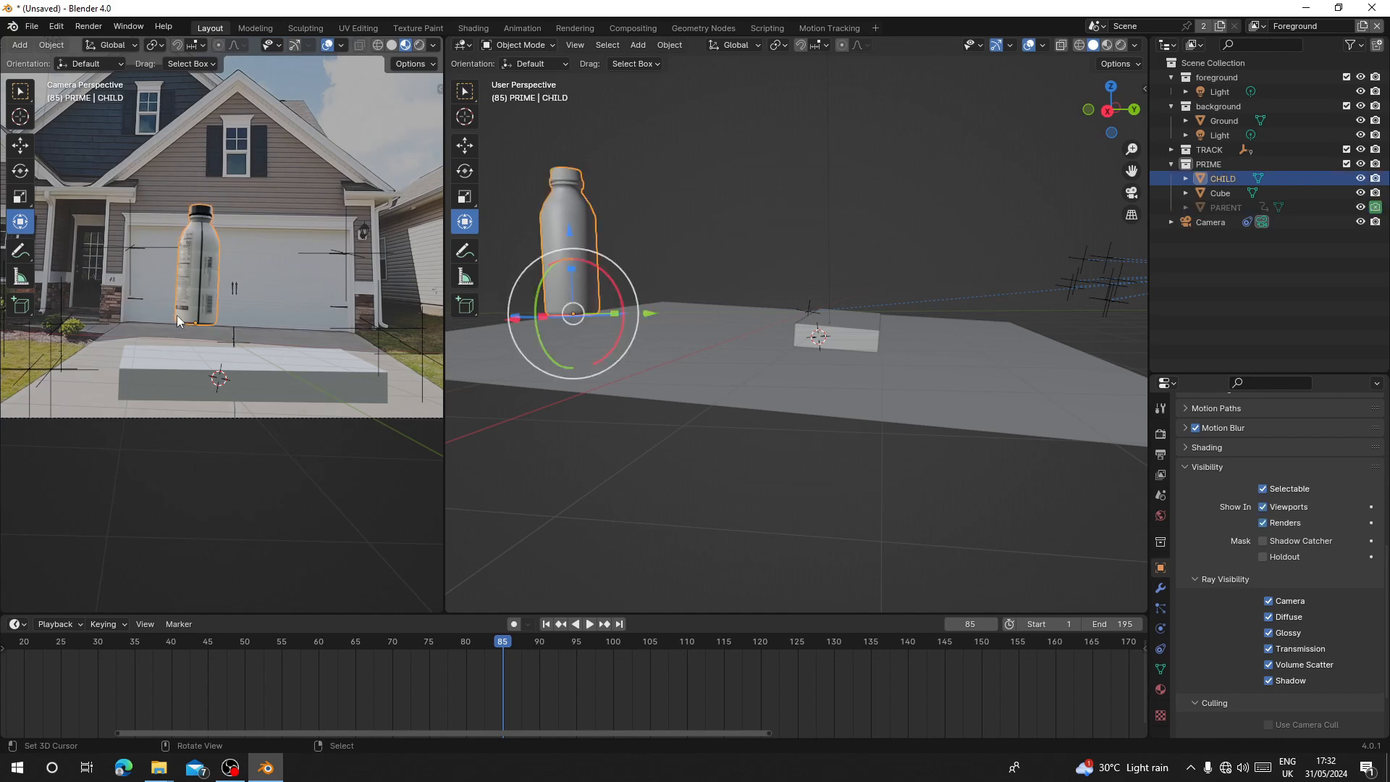
{"action": "left_click", "coordinate": [324, 667]}
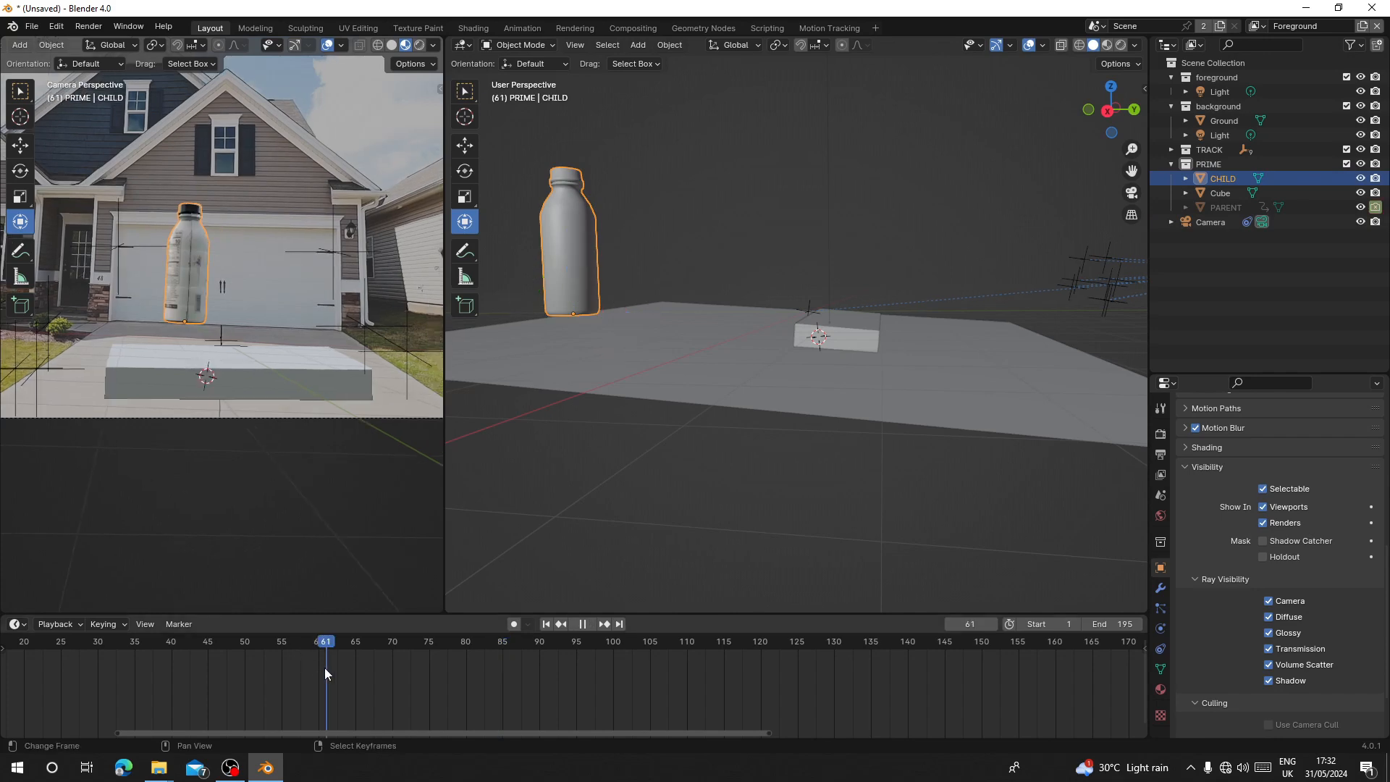
{"action": "key", "text": "space"}
{"action": "key", "text": "Escape"}
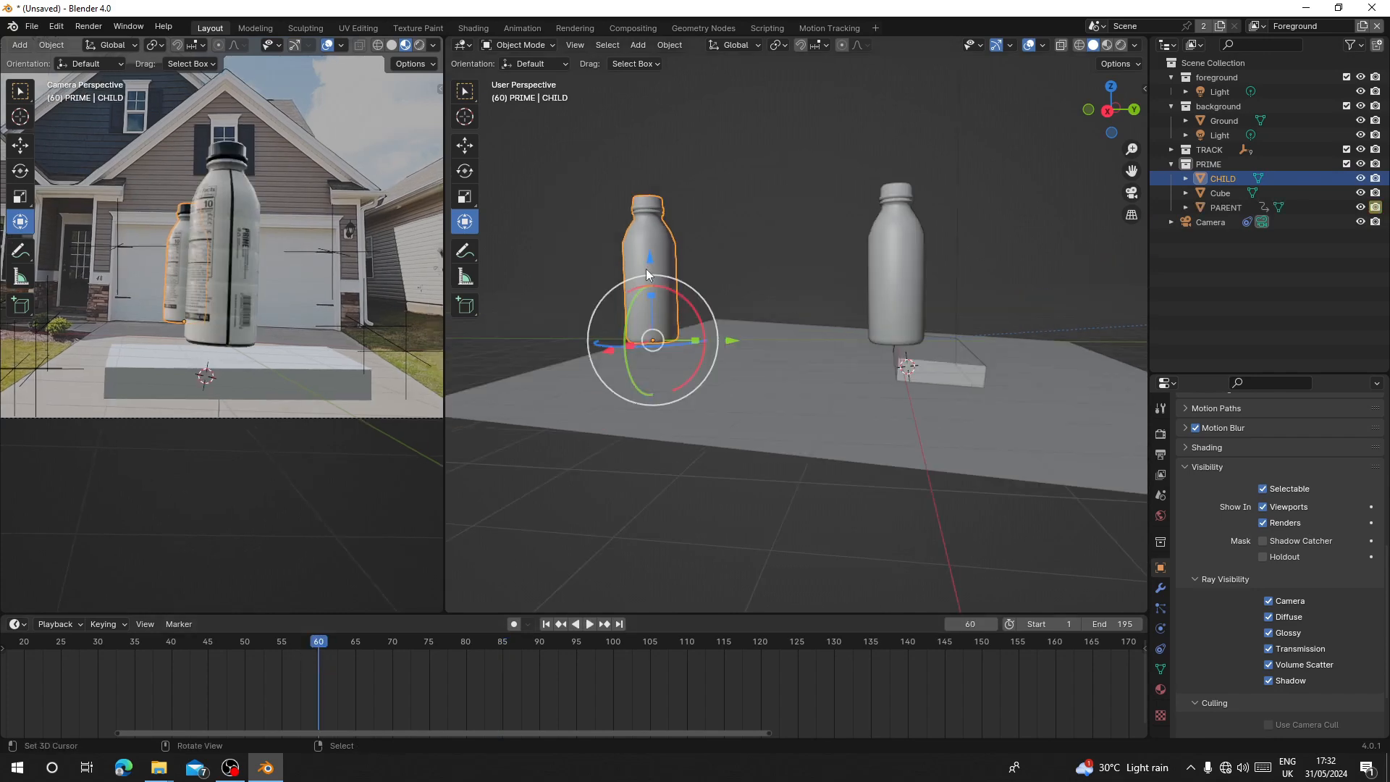
{"action": "left_click", "coordinate": [866, 296]}
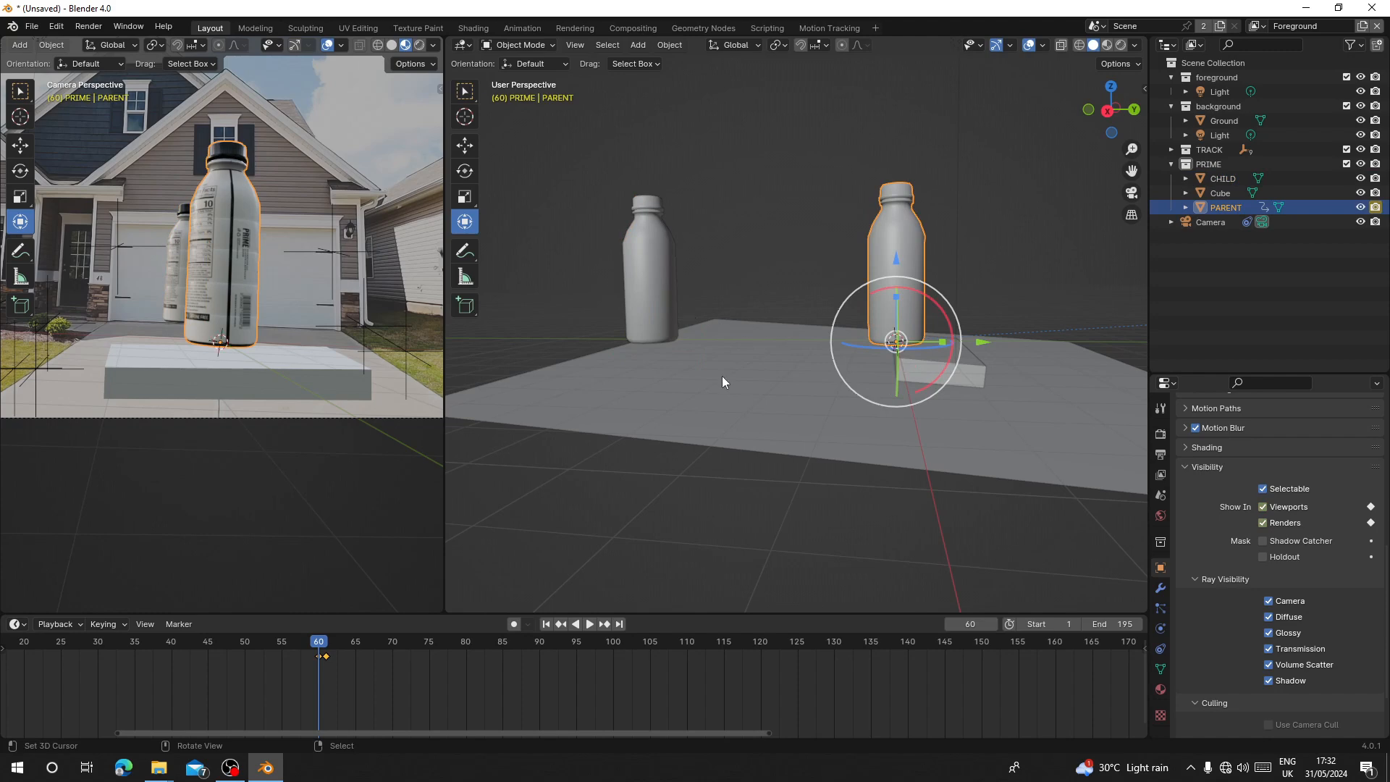
{"action": "left_click", "coordinate": [657, 327]}
{"action": "key", "text": "shift+s"}
{"action": "left_click", "coordinate": [659, 245]}
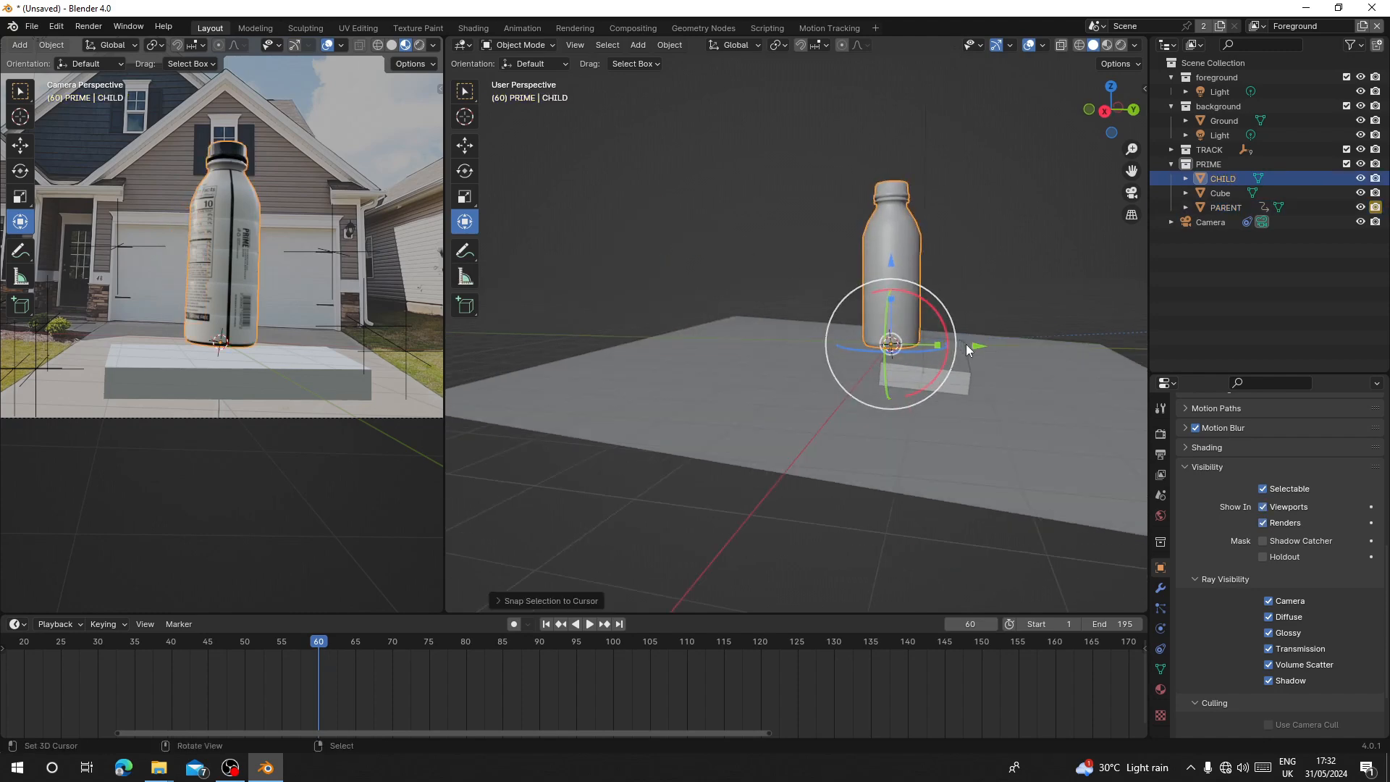
Step: Move the CHILD bottle aside along Y and make a duplicate beside it, scaled down to a miniature bottle
{"action": "scroll", "coordinate": [897, 326], "scroll_direction": "up", "scroll_amount": 4}
{"action": "left_click_drag", "start_coordinate": [968, 406], "coordinate": [643, 429]}
{"action": "key", "text": "shift+d"}
{"action": "right_click", "coordinate": [832, 415]}
{"action": "key", "text": "s"}
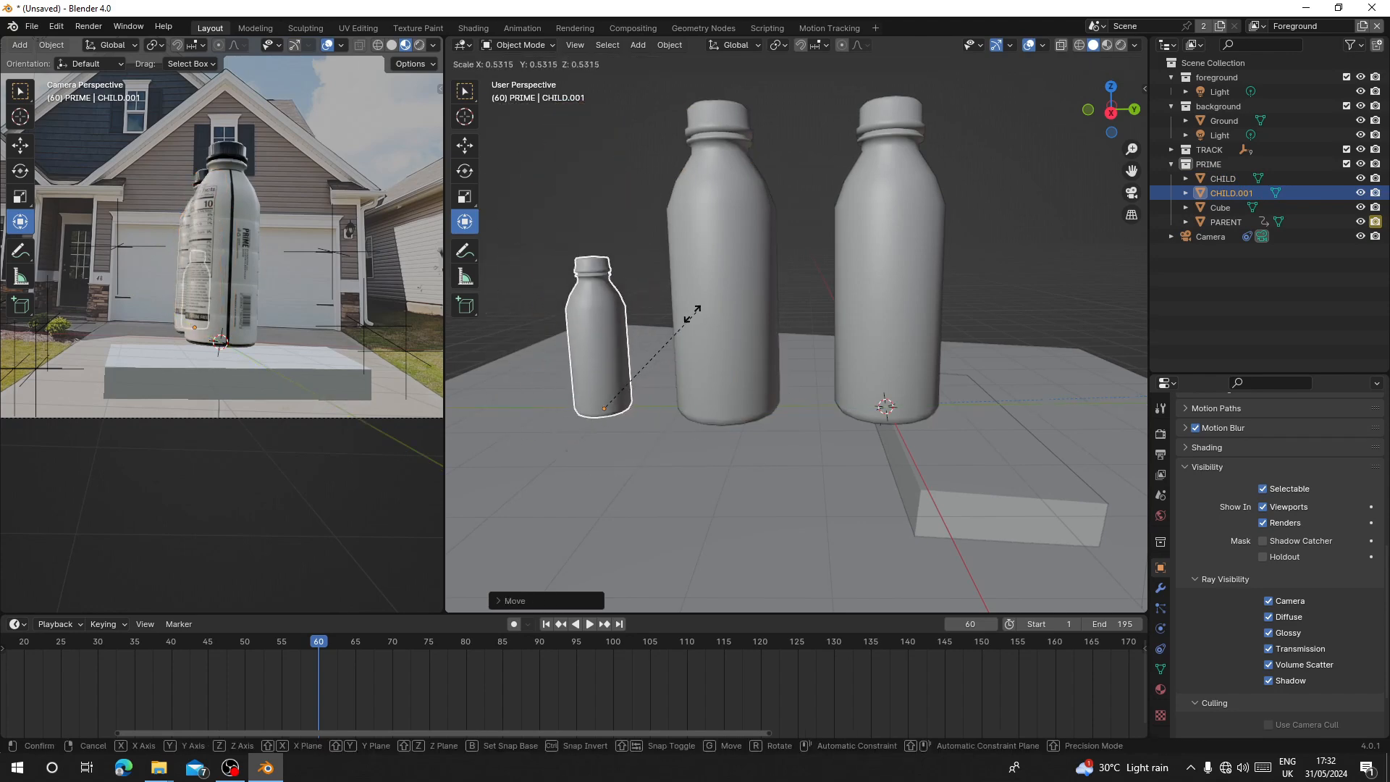
{"action": "left_click", "coordinate": [626, 384]}
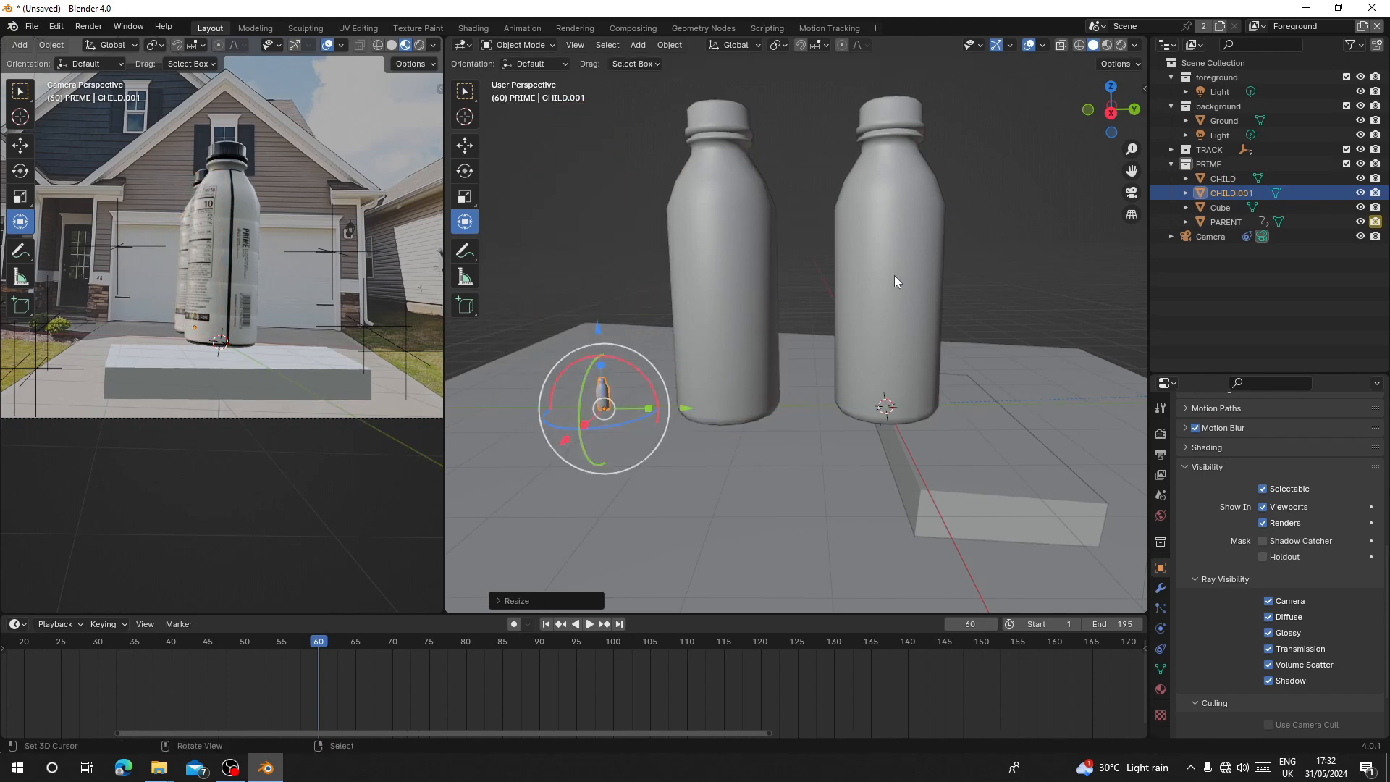
Step: Rename the miniature bottle copy as CHILD PARTICLES
{"action": "left_click", "coordinate": [874, 290]}
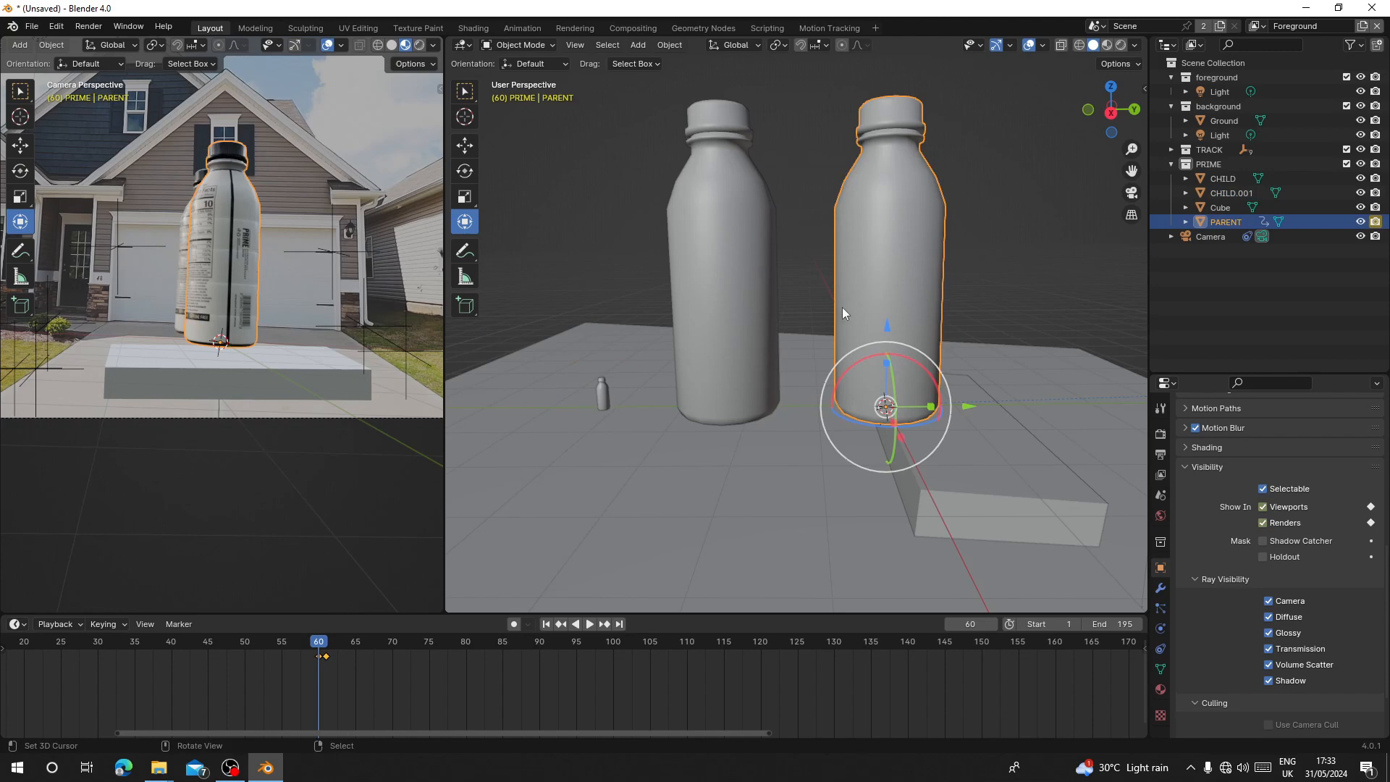
{"action": "left_click", "coordinate": [724, 285]}
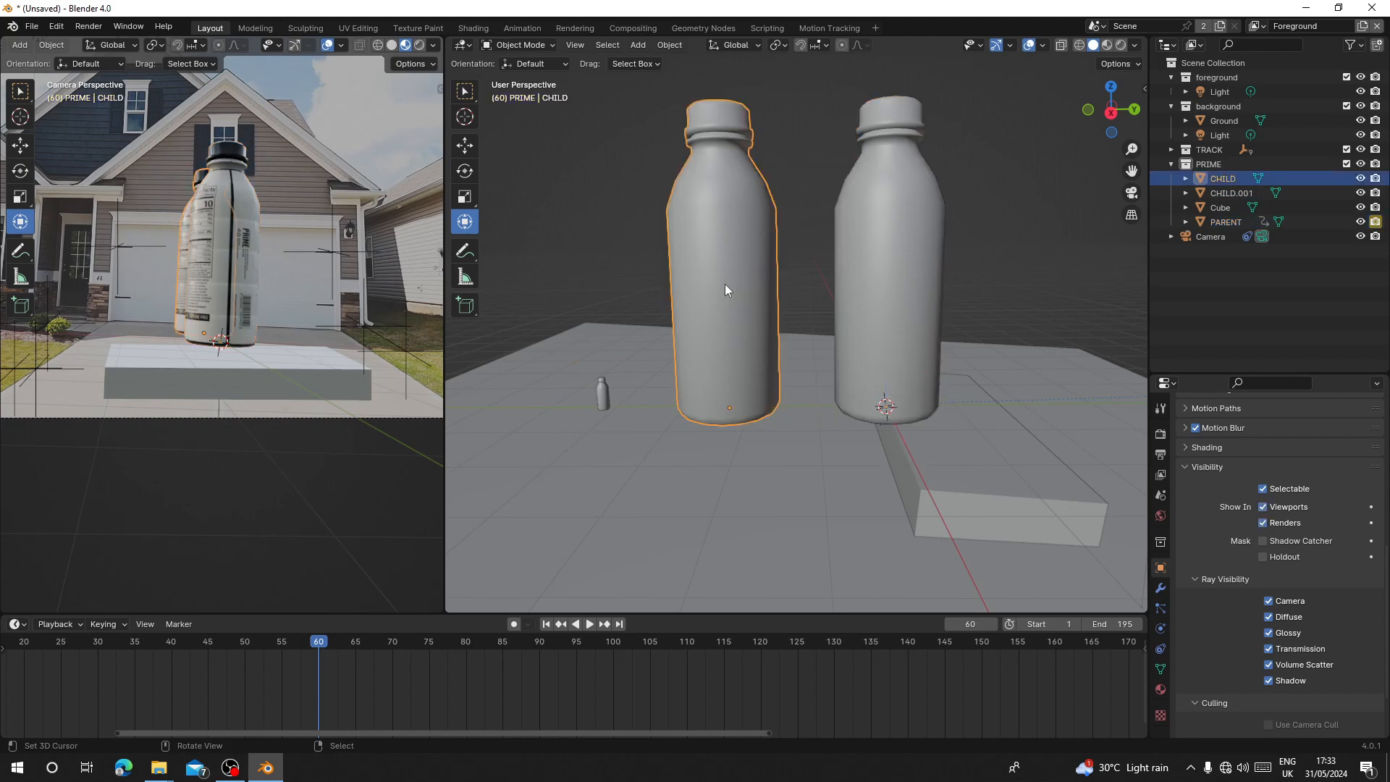
{"action": "double_click", "coordinate": [1231, 192]}
{"action": "type", "text": "CHILD P"}
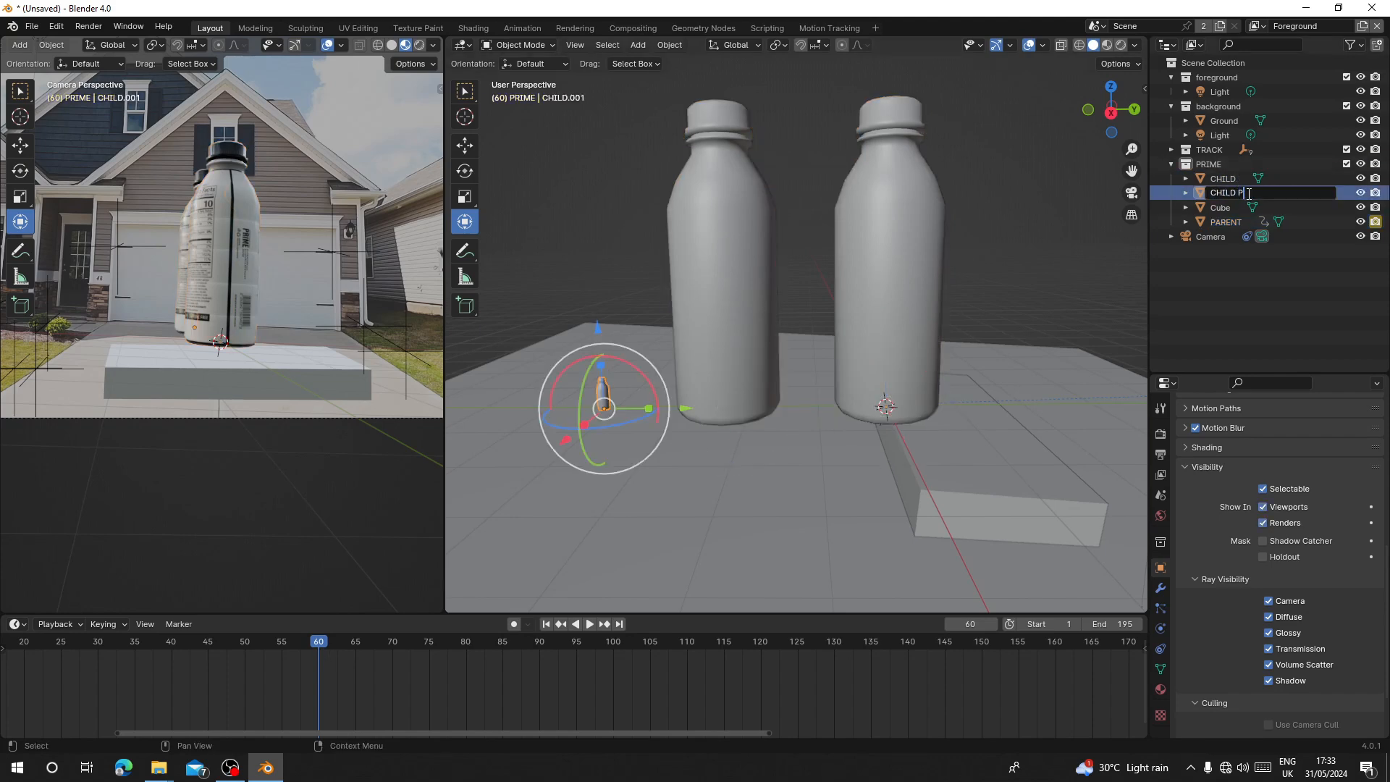
{"action": "type", "text": "ARTICLES"}
{"action": "key", "text": "Return"}
Step: Parent the CHILD PARTICLES miniature to the CHILD bottle using the Object option
{"action": "middle_click_drag", "start_coordinate": [637, 369], "coordinate": [600, 387]}
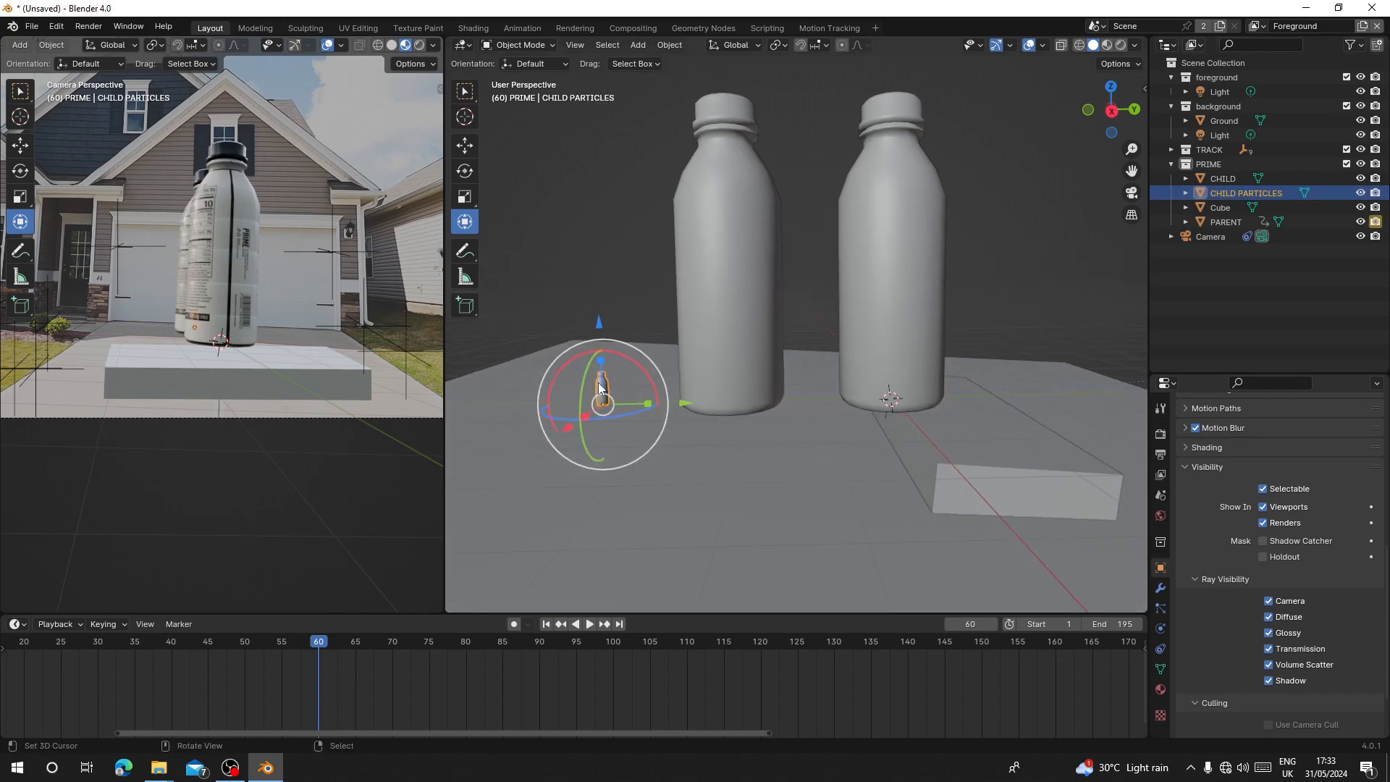
{"action": "left_click", "coordinate": [723, 251], "text": "shift"}
{"action": "key", "text": "ctrl+p"}
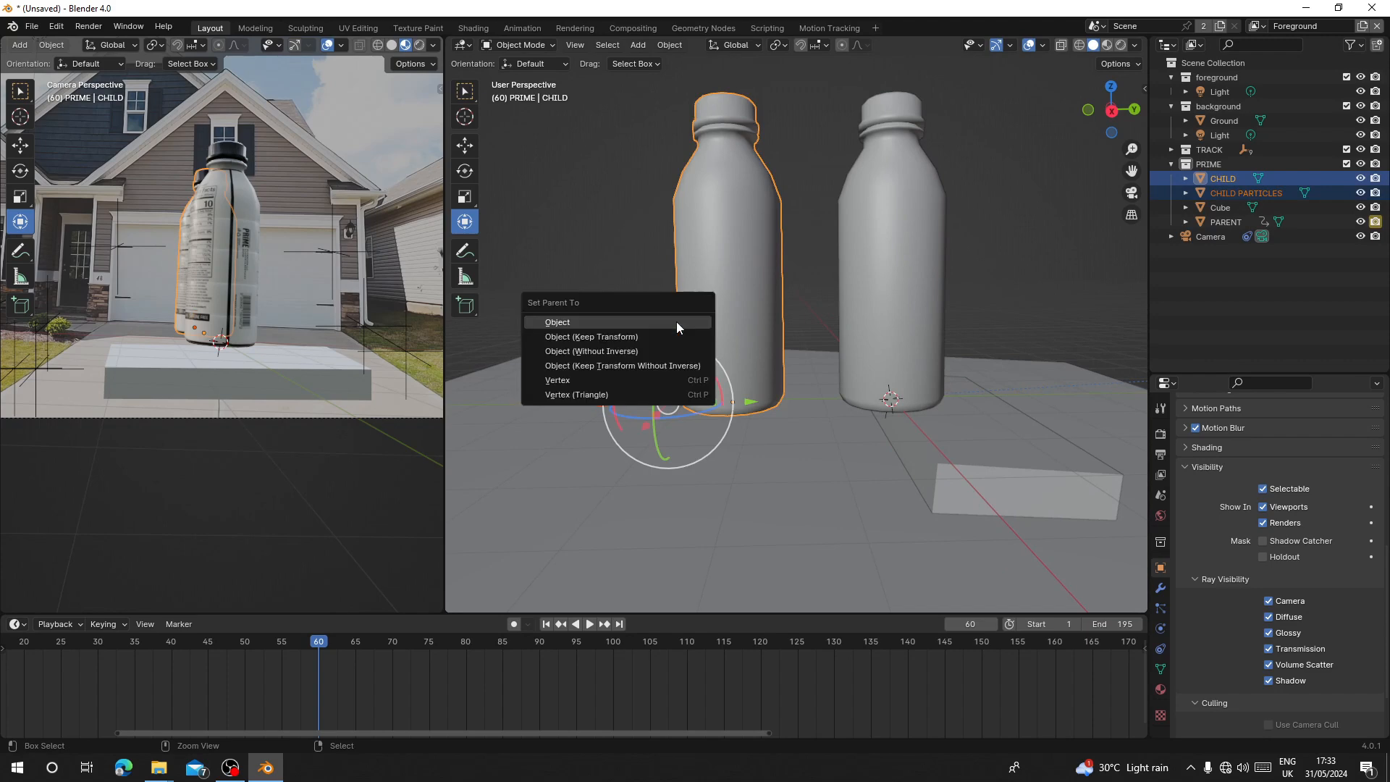
{"action": "left_click", "coordinate": [676, 321]}
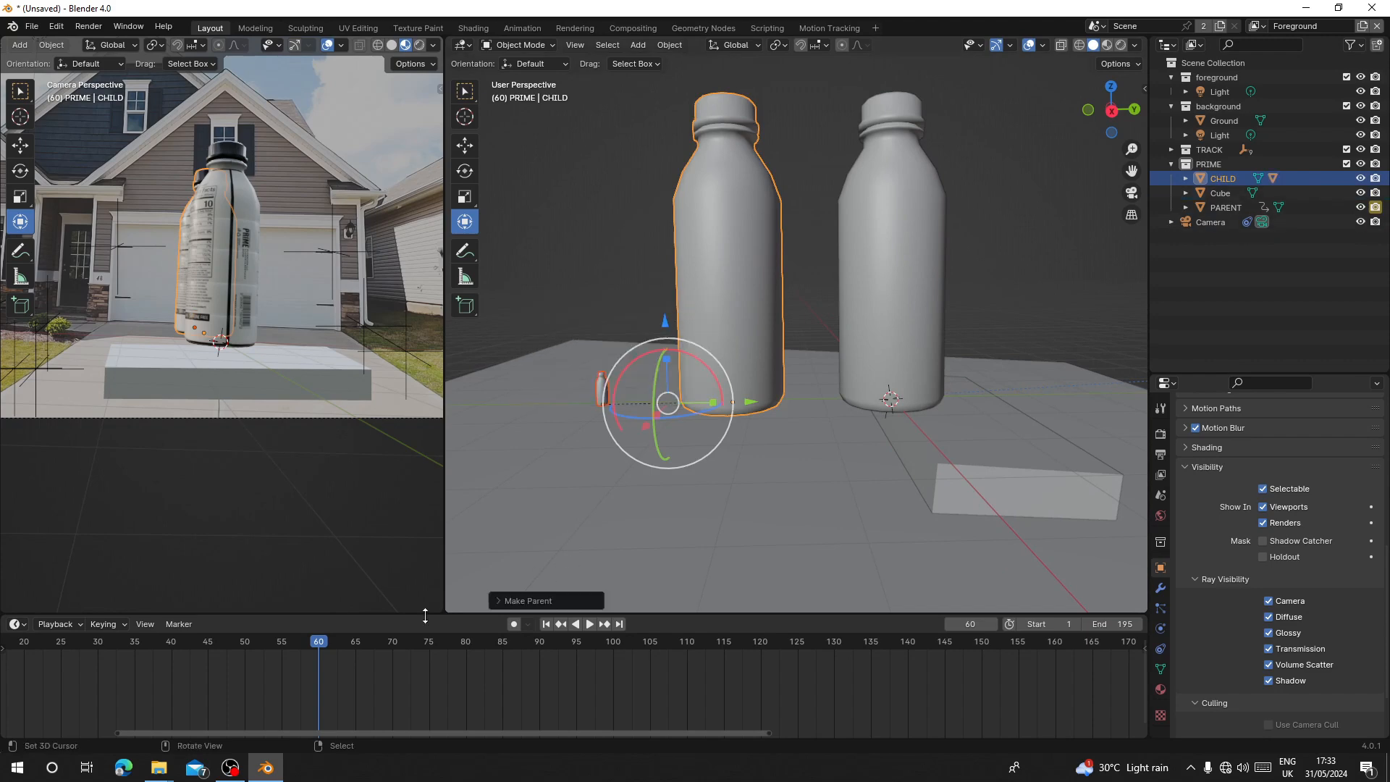
Step: At frame 94, set the CHILD bottle's instancing to Vertices so the miniature is repeated across its mesh
{"action": "left_click", "coordinate": [701, 264]}
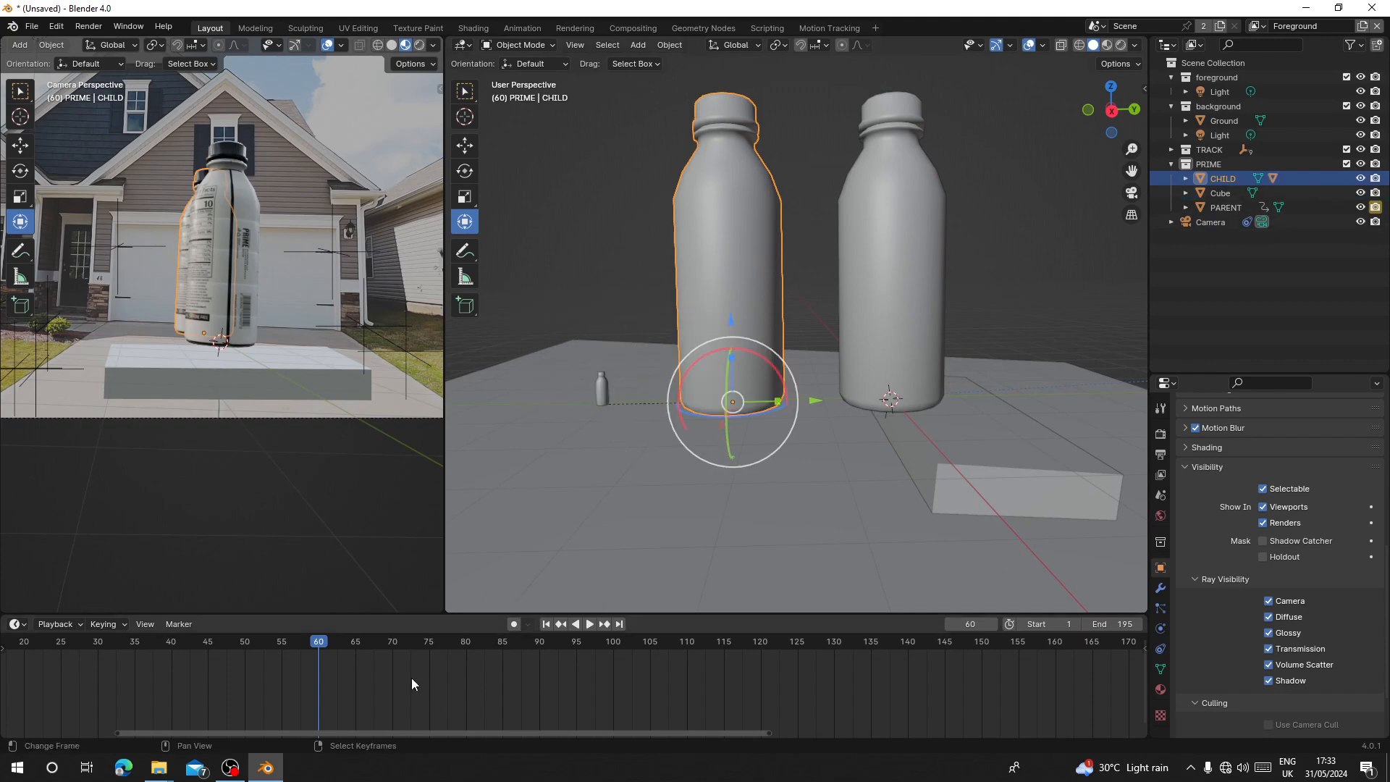
{"action": "left_click_drag", "start_coordinate": [411, 677], "coordinate": [570, 678]}
{"action": "scroll", "coordinate": [1251, 630], "scroll_direction": "up", "scroll_amount": 6}
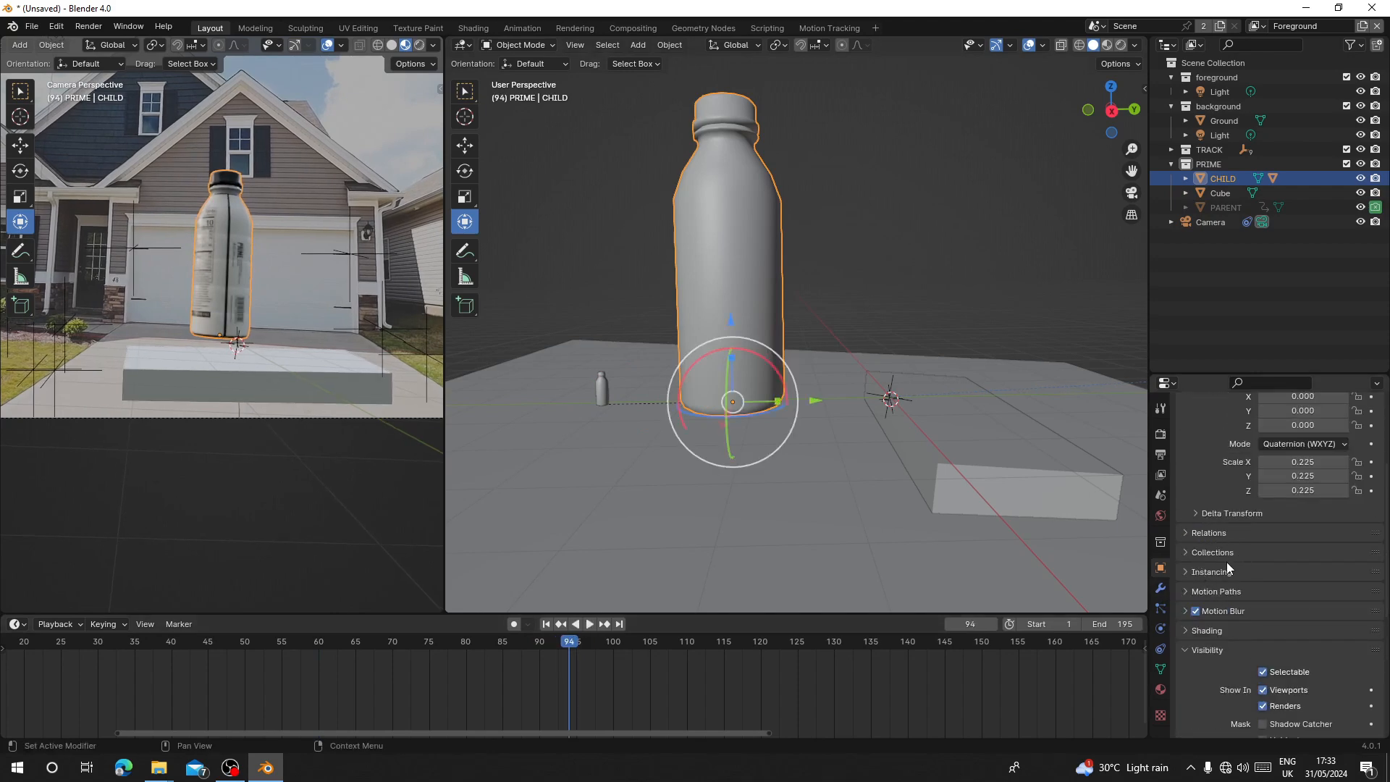
{"action": "left_click", "coordinate": [1219, 570]}
{"action": "left_click", "coordinate": [1277, 593]}
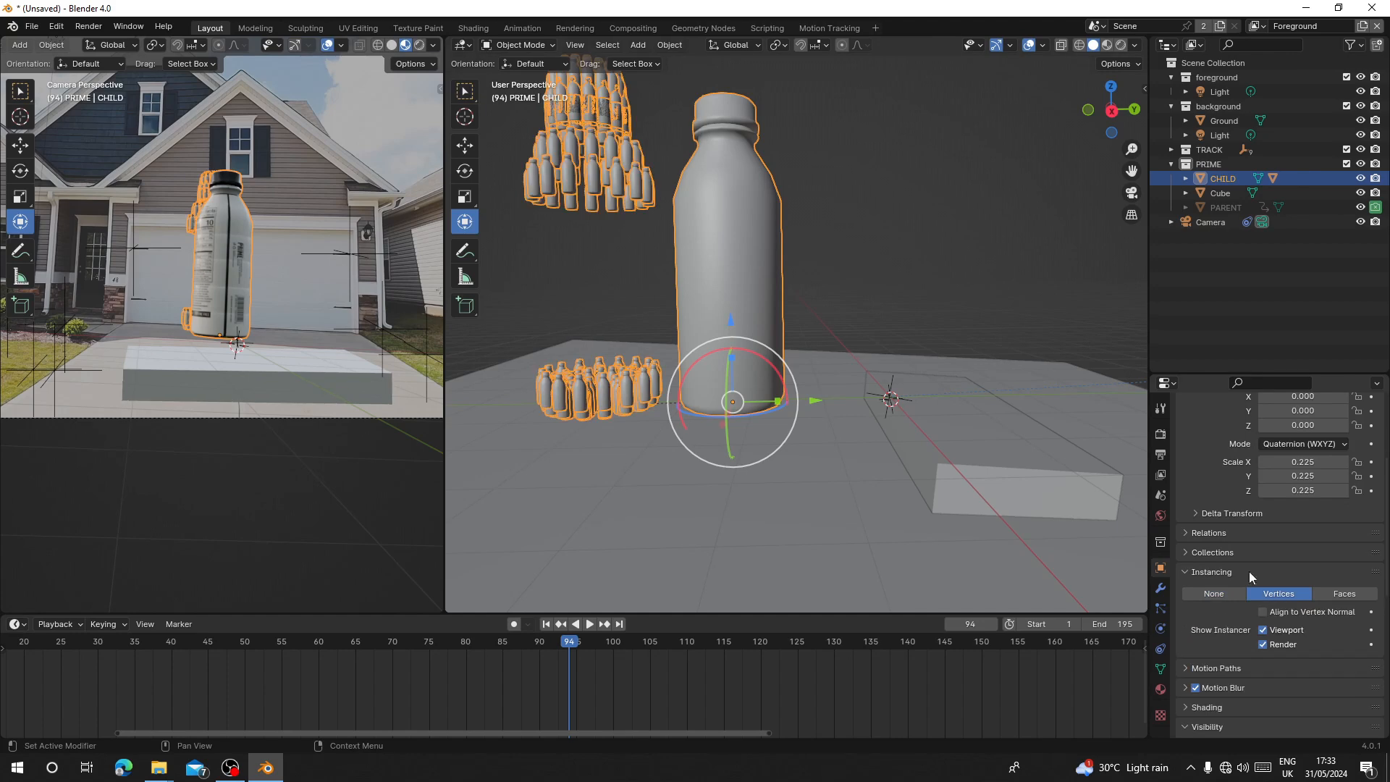
{"action": "middle_click_drag", "start_coordinate": [814, 268], "coordinate": [785, 262]}
{"action": "middle_click_drag", "start_coordinate": [664, 245], "coordinate": [627, 244]}
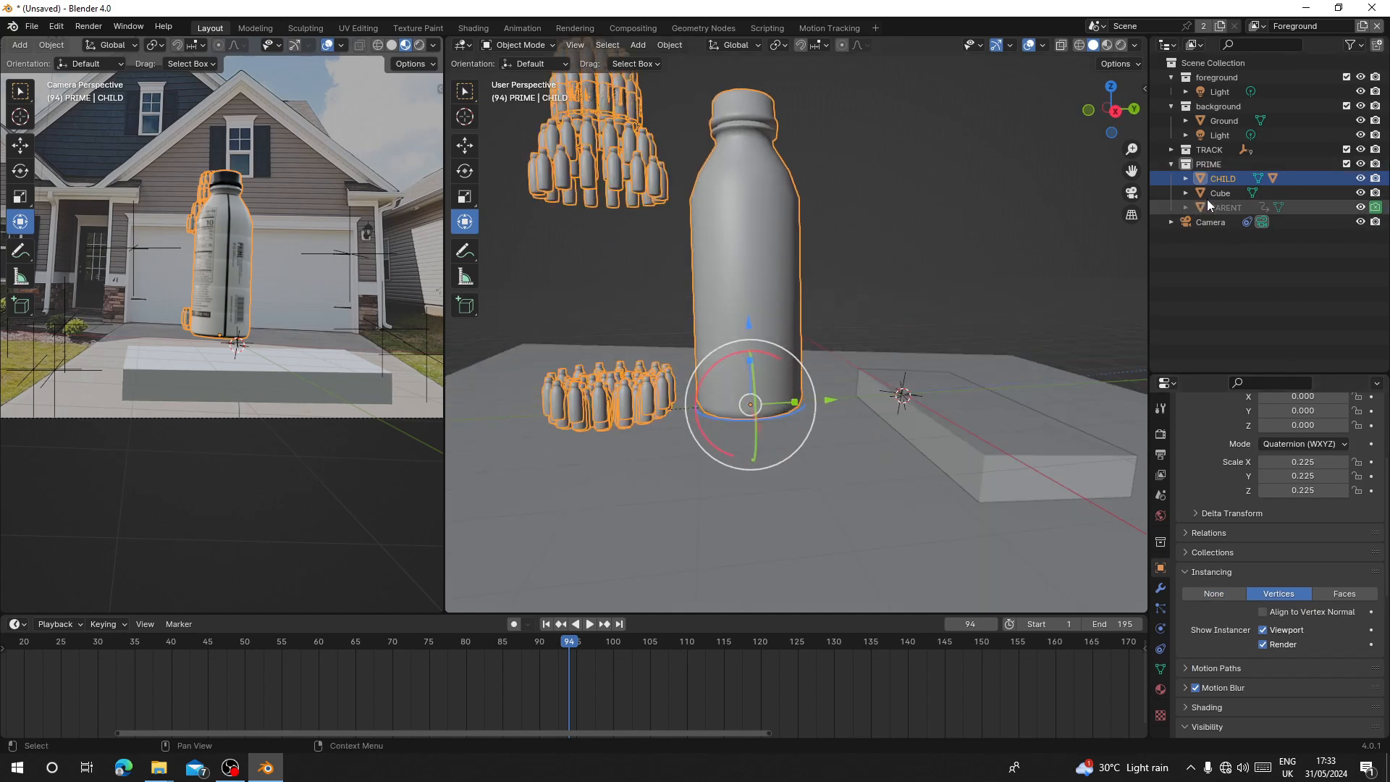
Step: Select CHILD PARTICLES under CHILD and move it along Y until the instances line up with the CHILD bottle
{"action": "left_click", "coordinate": [1186, 178]}
{"action": "left_click", "coordinate": [1247, 207]}
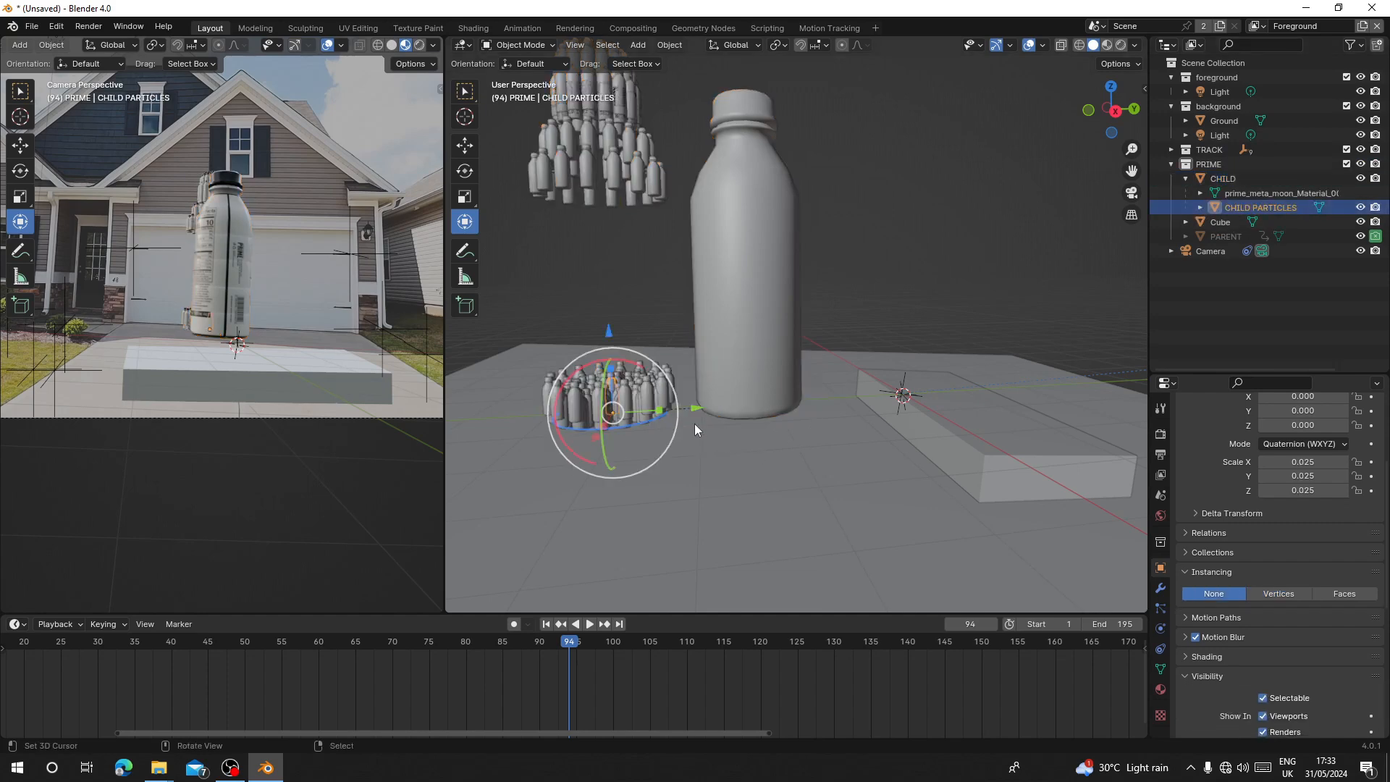
{"action": "key", "text": "g"}
{"action": "key", "text": "y"}
{"action": "left_click_drag", "start_coordinate": [800, 410], "coordinate": [844, 410]}
Step: Move the CHILD bottle and its instances along Y onto the PARENT bottle at frame 60, and check the placement at frame 75
{"action": "left_click", "coordinate": [490, 682]}
{"action": "key", "text": "space"}
{"action": "left_click_drag", "start_coordinate": [489, 680], "coordinate": [320, 664]}
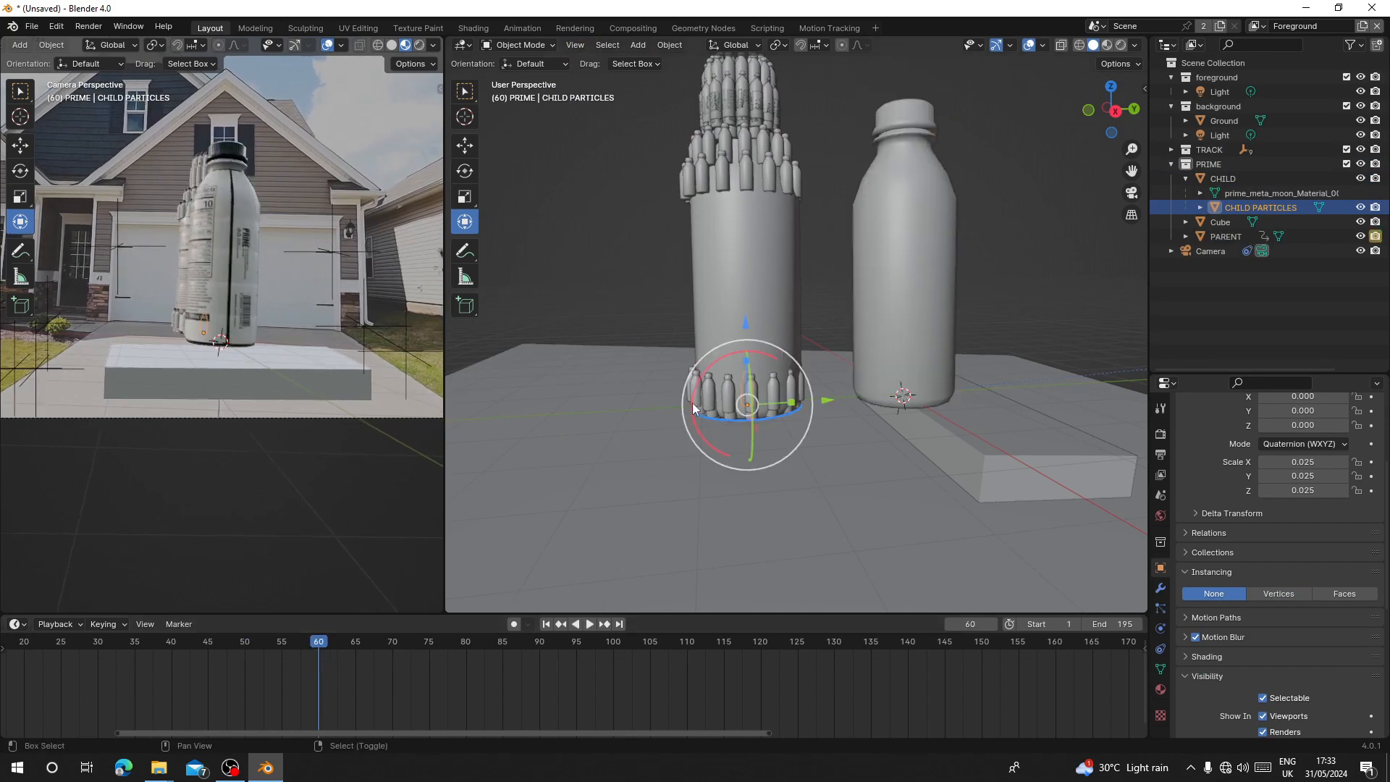
{"action": "middle_click_drag", "start_coordinate": [810, 237], "coordinate": [749, 259], "text": "shift"}
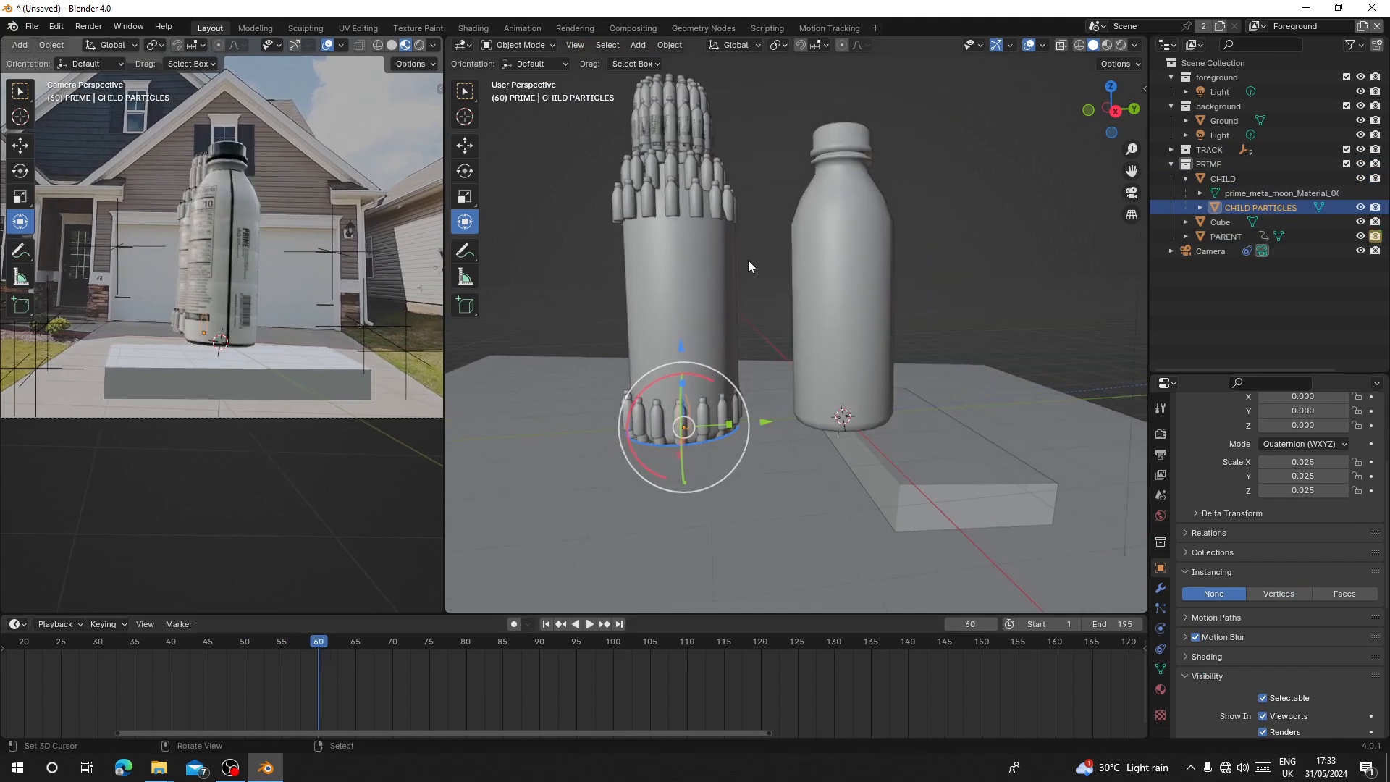
{"action": "left_click", "coordinate": [721, 319]}
{"action": "left_click_drag", "start_coordinate": [766, 425], "coordinate": [929, 433]}
{"action": "scroll", "coordinate": [750, 387], "scroll_direction": "up", "scroll_amount": 4}
{"action": "middle_click_drag", "start_coordinate": [901, 399], "coordinate": [842, 475]}
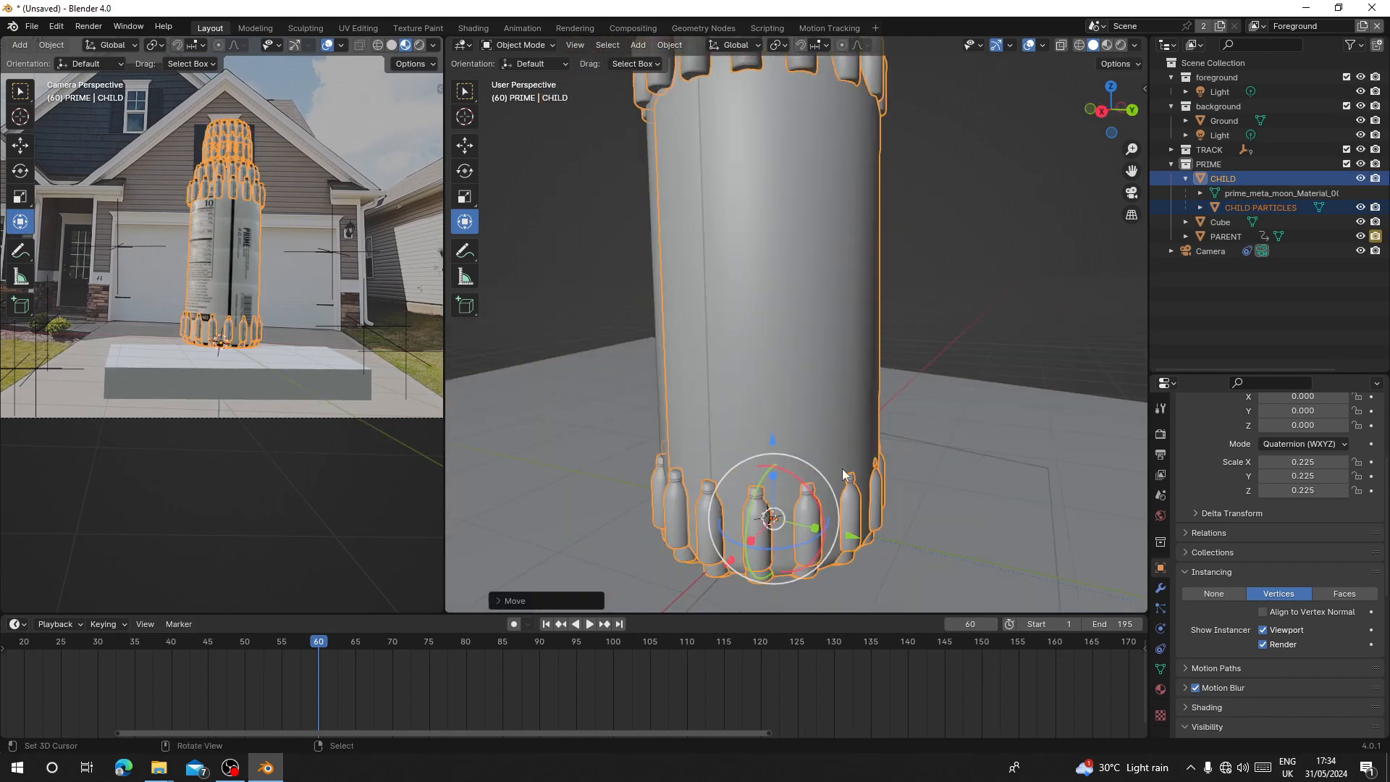
{"action": "scroll", "coordinate": [842, 475], "scroll_direction": "down", "scroll_amount": 3}
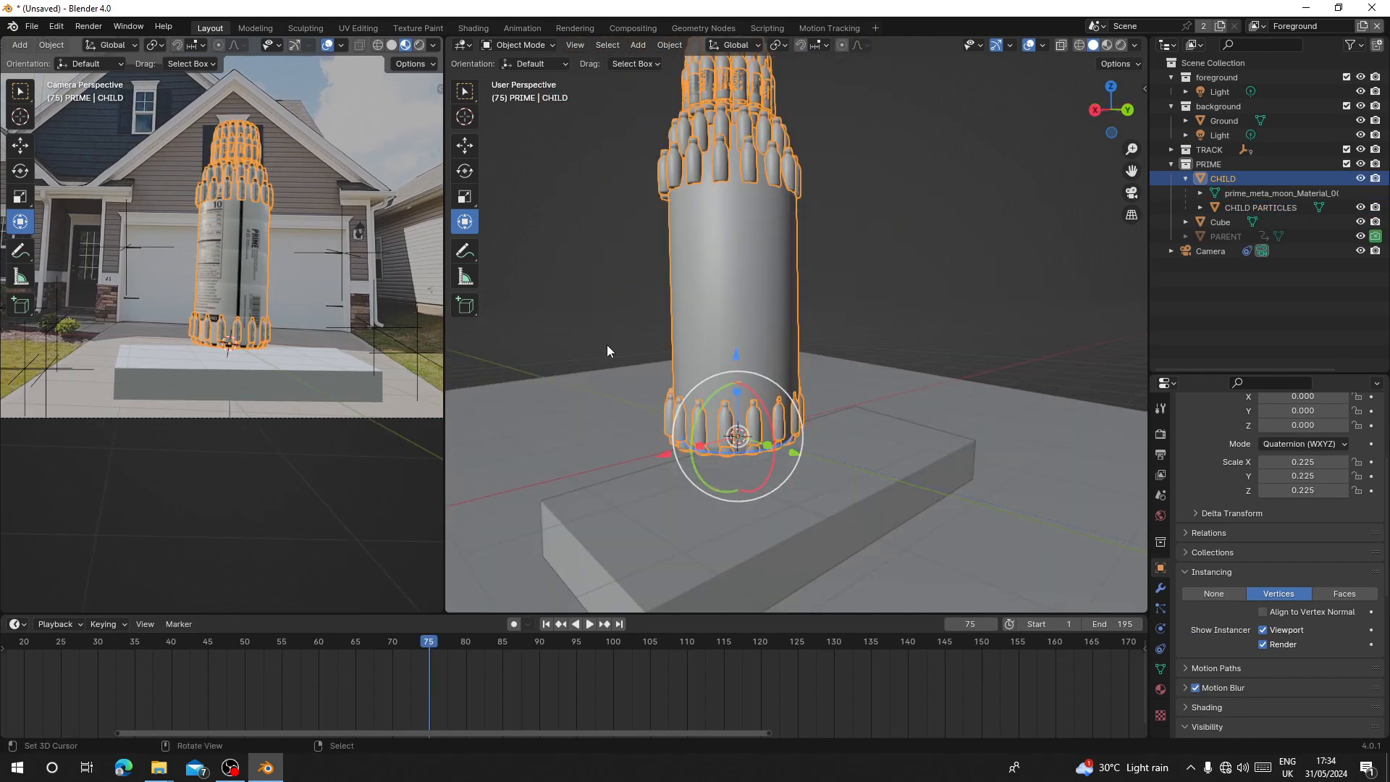
{"action": "middle_click_drag", "start_coordinate": [607, 345], "coordinate": [641, 376], "text": "shift"}
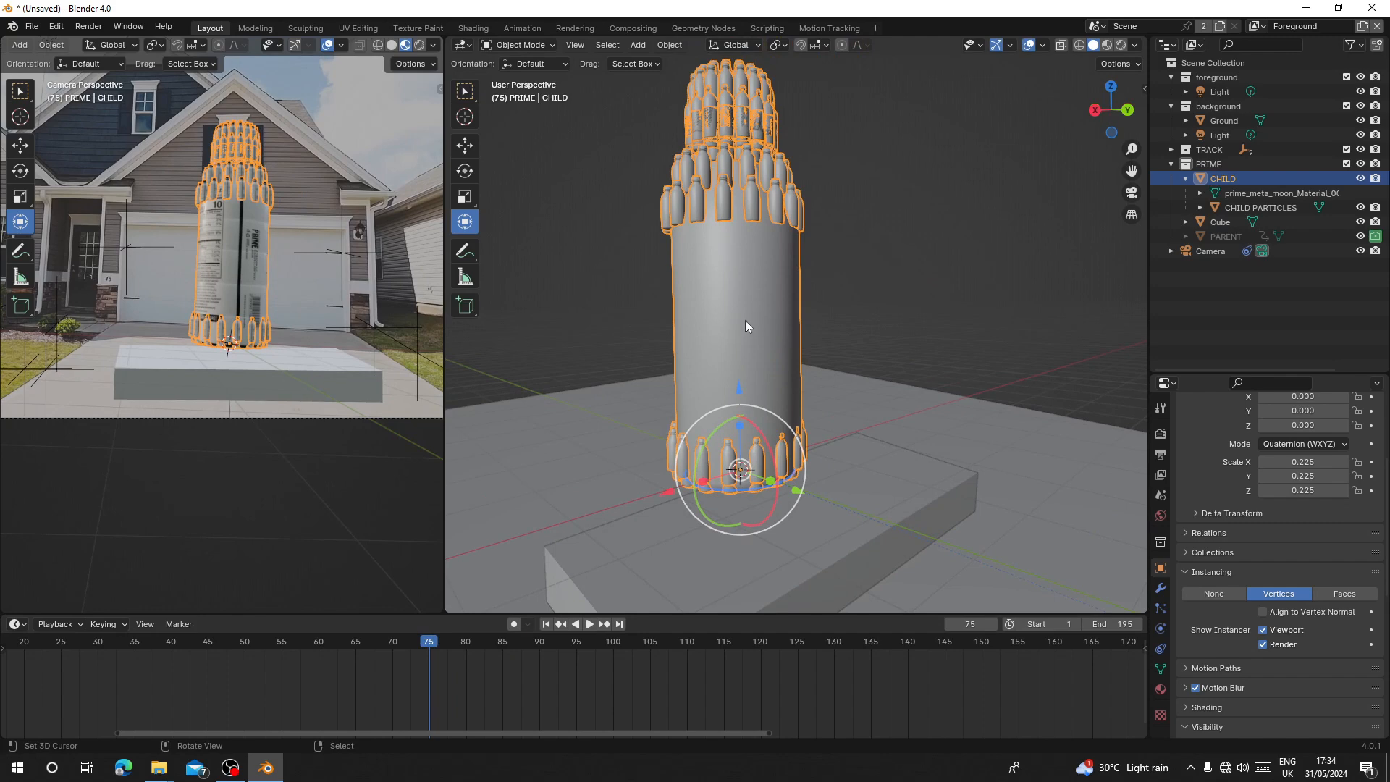
{"action": "key", "text": "g"}
{"action": "right_click", "coordinate": [772, 369]}
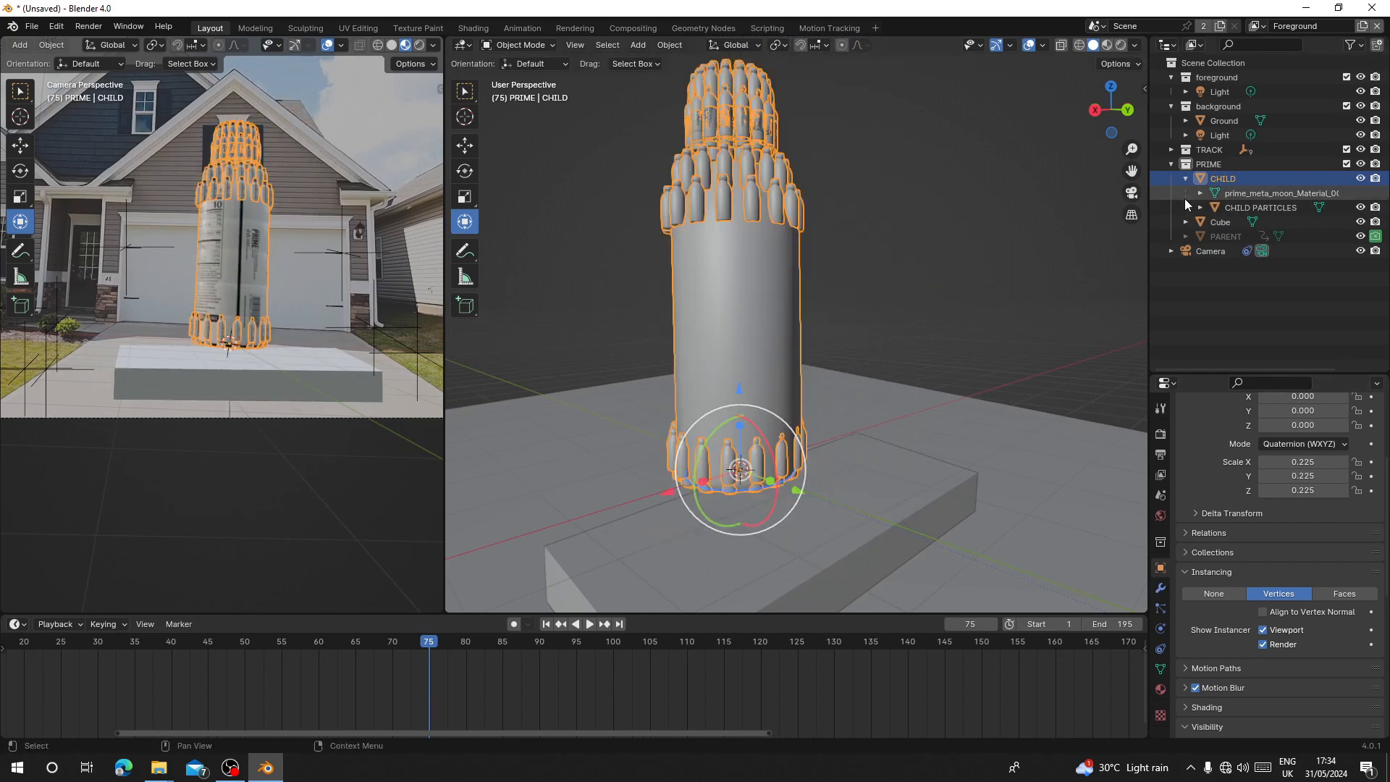
Step: Add a Remesh modifier to the CHILD bottle
{"action": "left_click", "coordinate": [1160, 588]}
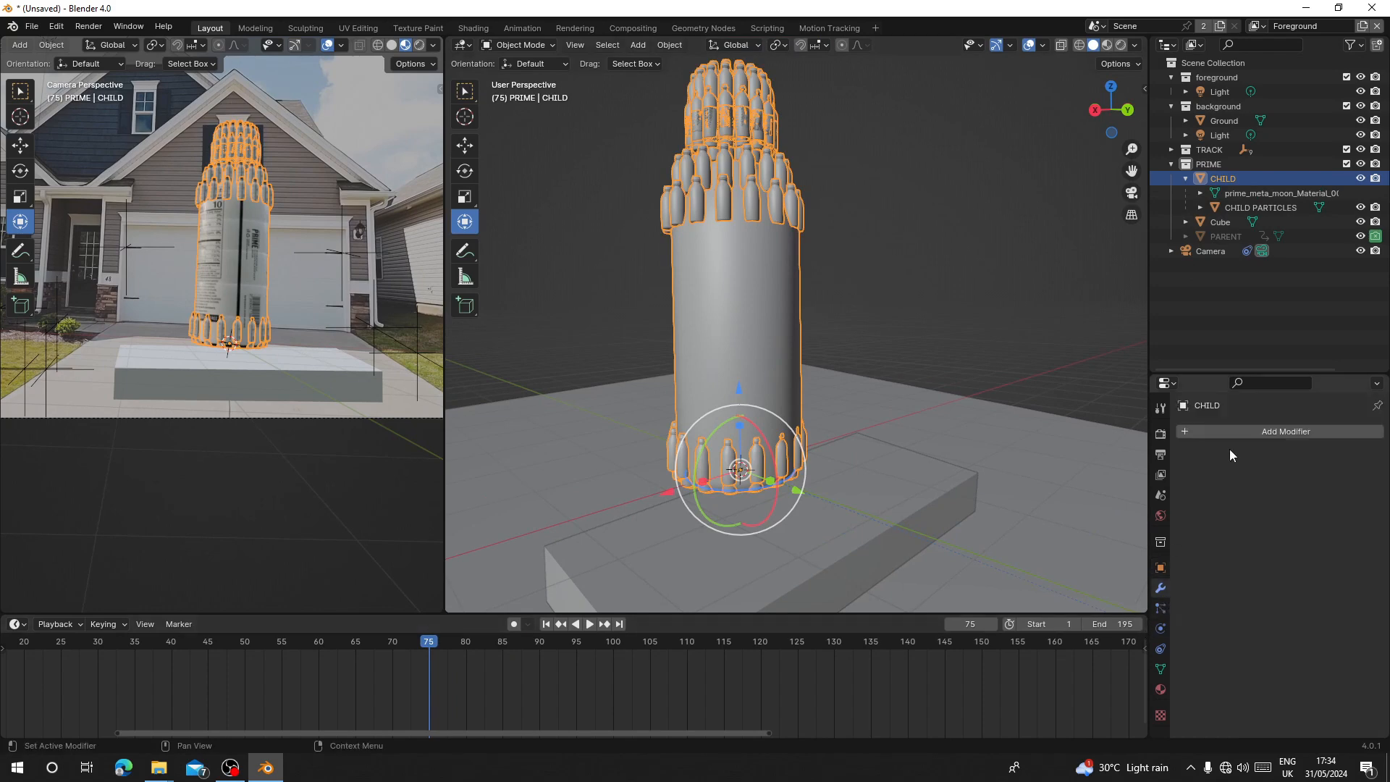
{"action": "left_click", "coordinate": [1242, 431]}
{"action": "type", "text": "REM"}
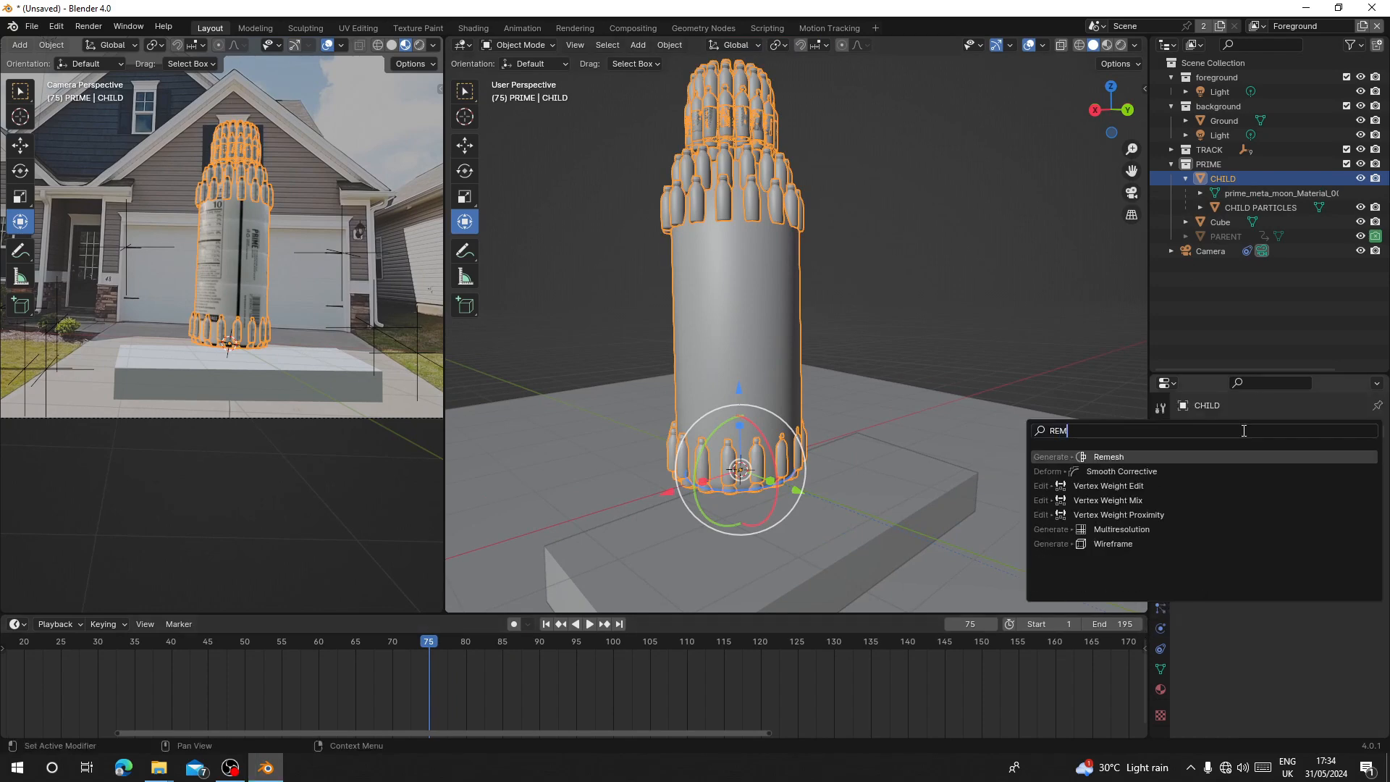
{"action": "key", "text": "Return"}
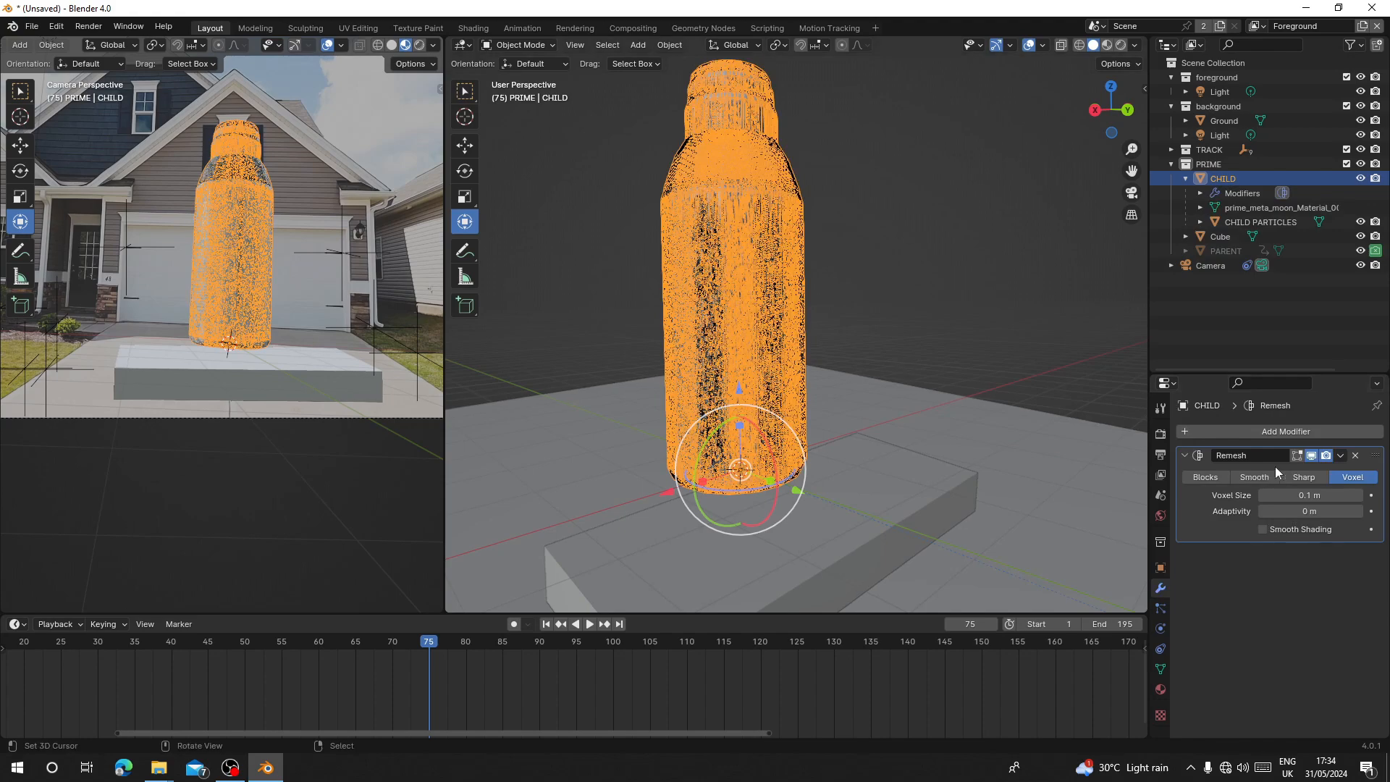
Step: Set the CHILD bottle's Remesh voxel size to 1.11 m to thin out the instances
{"action": "left_click_drag", "start_coordinate": [1310, 495], "coordinate": [1359, 495]}
{"action": "scroll", "coordinate": [247, 367], "scroll_direction": "up", "scroll_amount": 6}
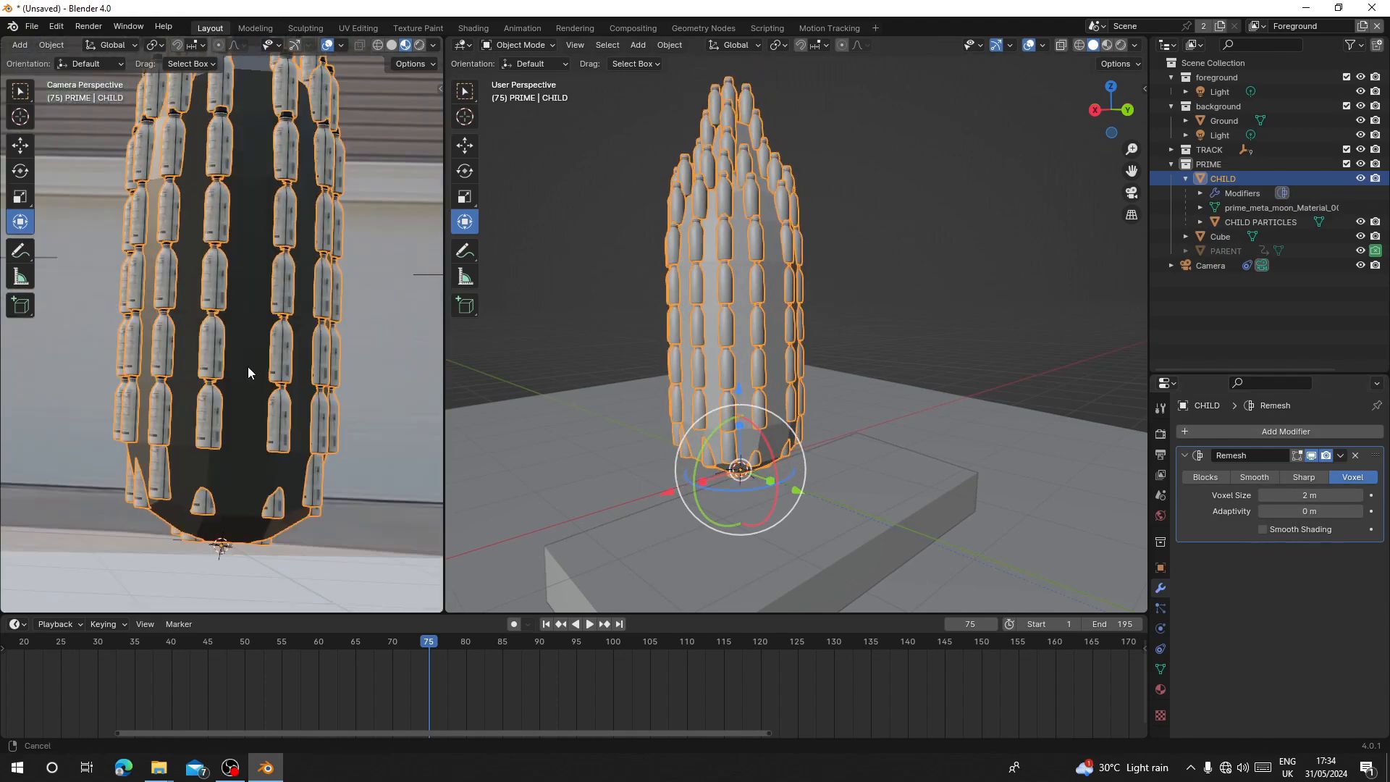
{"action": "left_click_drag", "start_coordinate": [1310, 495], "coordinate": [1289, 495]}
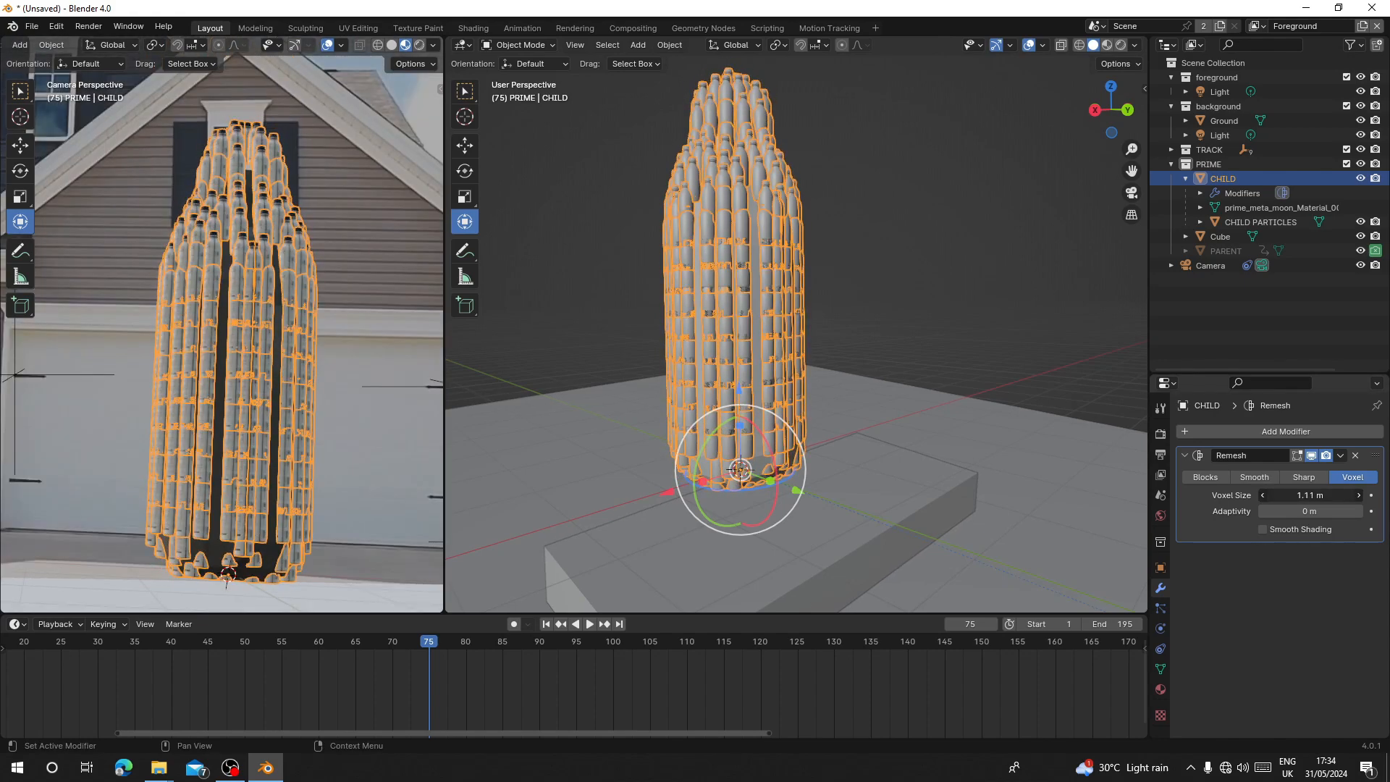
{"action": "scroll", "coordinate": [847, 391], "scroll_direction": "up", "scroll_amount": 3}
{"action": "middle_click_drag", "start_coordinate": [847, 391], "coordinate": [869, 367]}
Step: Scale the CHILD PARTICLES miniature down to about 0.475 and check the spacing of the instances over the bottle
{"action": "left_click", "coordinate": [1241, 220]}
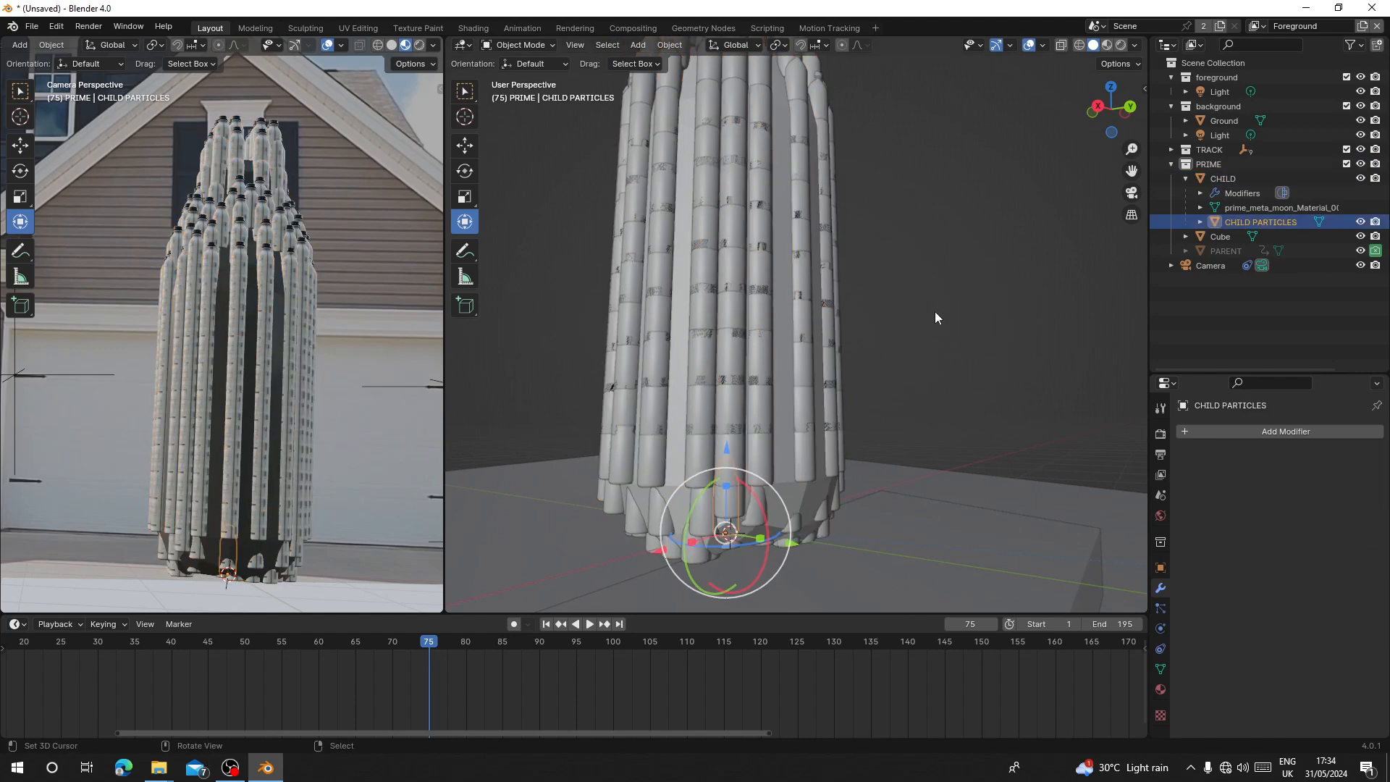
{"action": "key", "text": "s"}
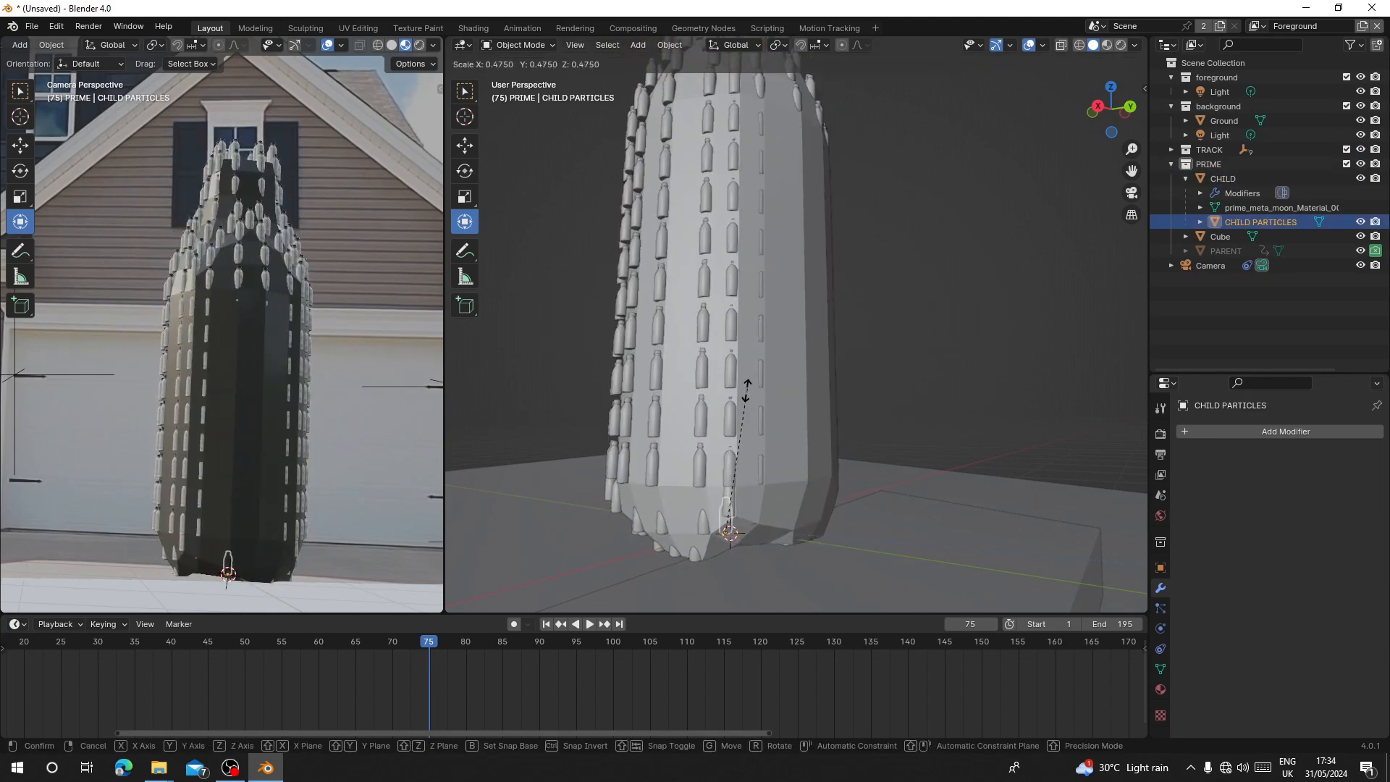
{"action": "left_click", "coordinate": [745, 391]}
{"action": "middle_click_drag", "start_coordinate": [747, 393], "coordinate": [769, 395]}
{"action": "scroll", "coordinate": [769, 395], "scroll_direction": "down", "scroll_amount": 1}
{"action": "left_click_drag", "start_coordinate": [869, 493], "coordinate": [881, 494]}
{"action": "right_click", "coordinate": [880, 494]}
{"action": "middle_click_drag", "start_coordinate": [873, 478], "coordinate": [793, 507]}
{"action": "scroll", "coordinate": [785, 320], "scroll_direction": "up", "scroll_amount": 4}
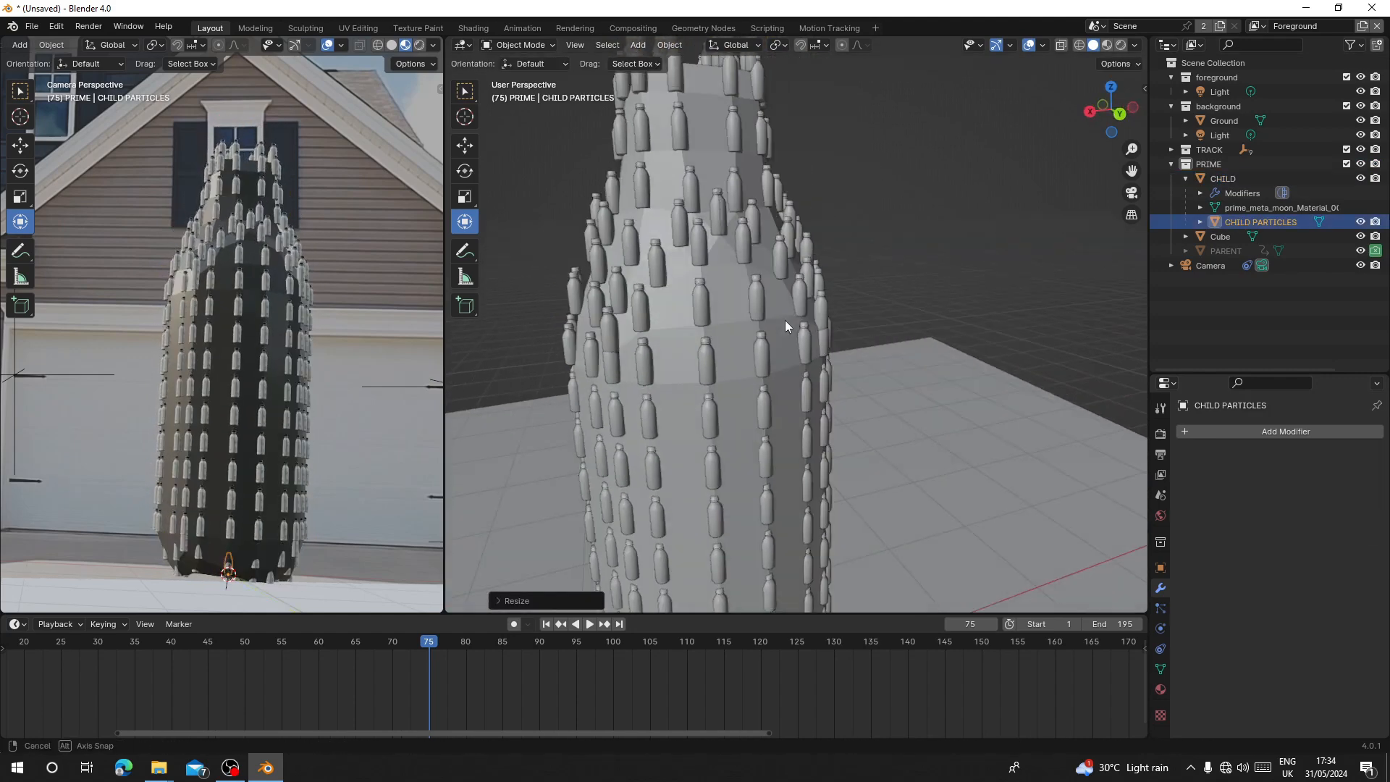
Step: Select the CHILD bottle again and set its Remesh voxel size to 1.41 m
{"action": "right_click", "coordinate": [719, 381]}
{"action": "left_click_drag", "start_coordinate": [1331, 495], "coordinate": [1319, 495]}
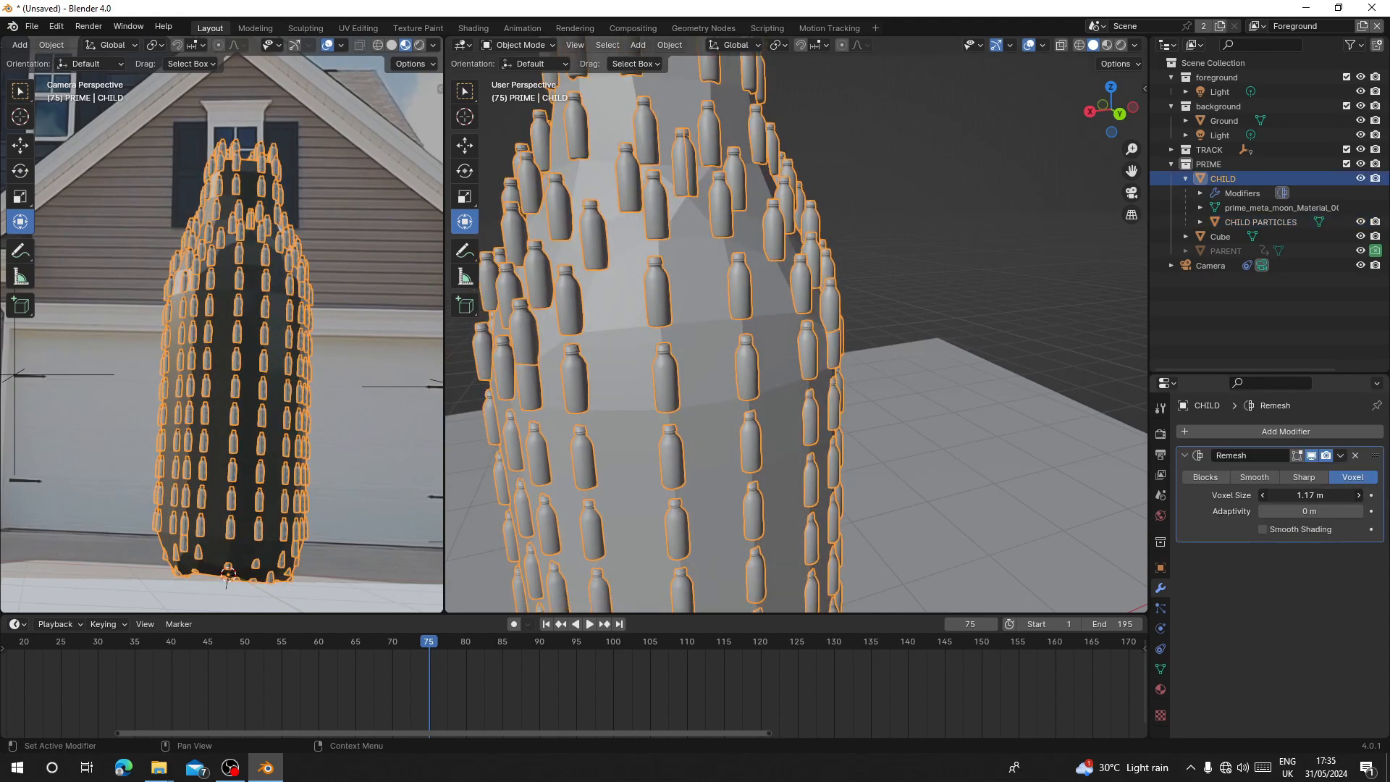
{"action": "middle_click_drag", "start_coordinate": [940, 397], "coordinate": [802, 311]}
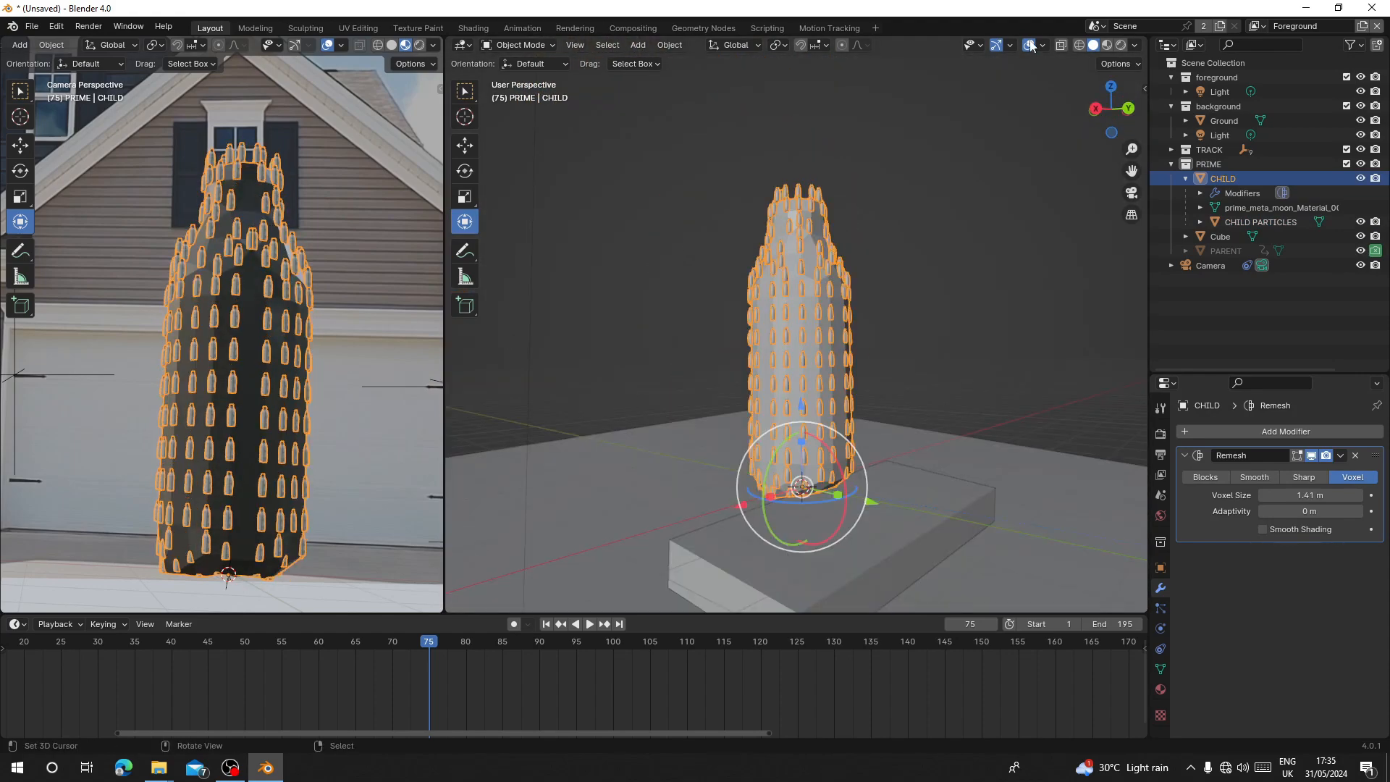
Step: Turn the CHILD bottle's instances into real objects with Make Instances Real
{"action": "key", "text": "g"}
{"action": "right_click", "coordinate": [805, 331]}
{"action": "key", "text": "ctrl+a"}
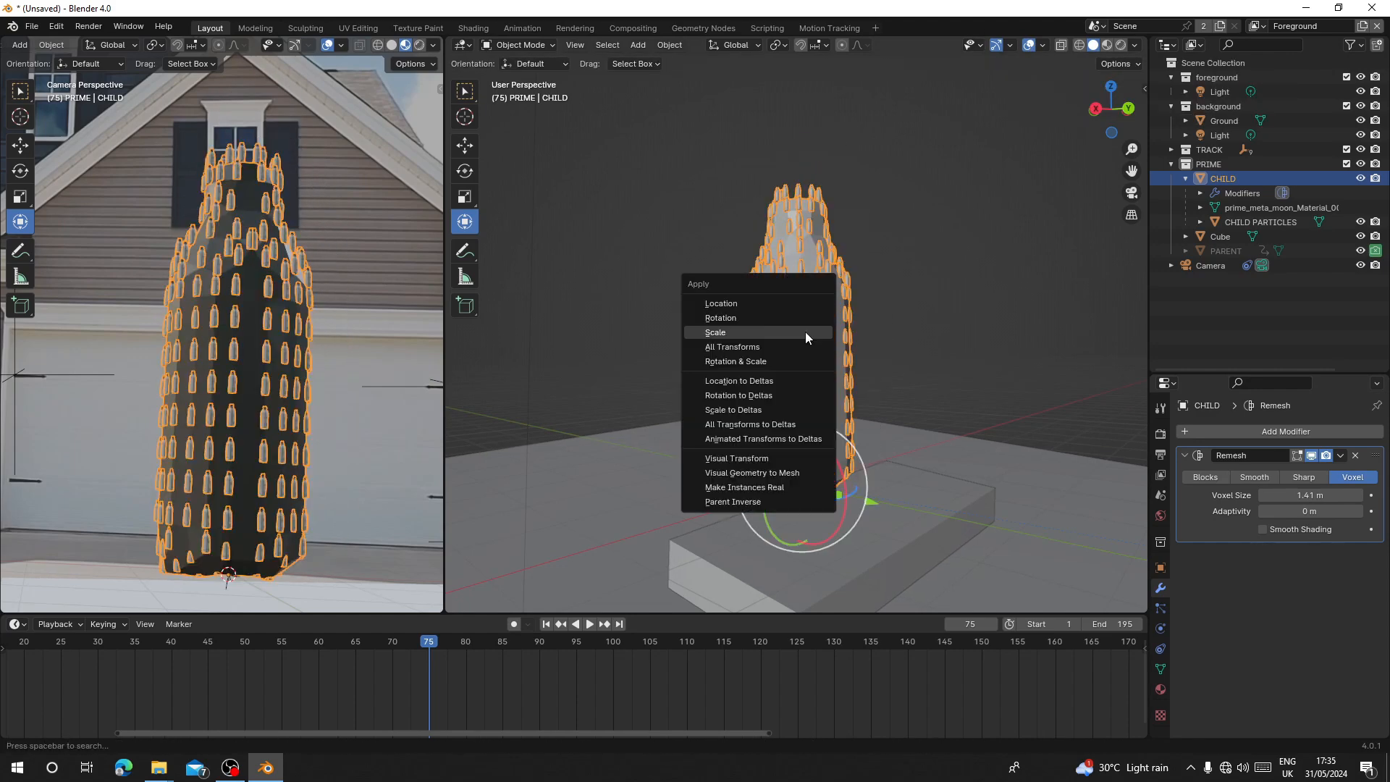
{"action": "left_click", "coordinate": [741, 487]}
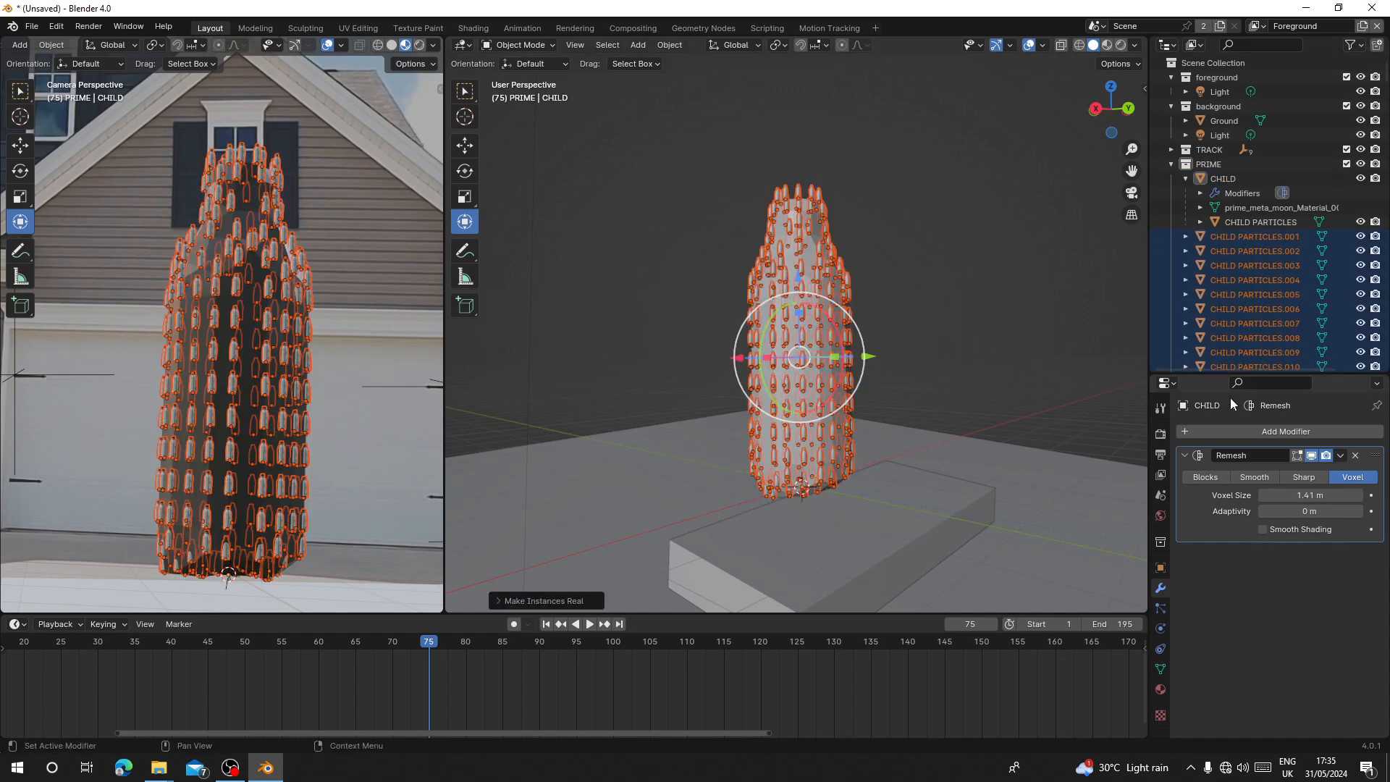
Step: Move the selected miniature bottles into a new collection named CHILD PARTICLES
{"action": "left_click_drag", "start_coordinate": [1200, 376], "coordinate": [1198, 469]}
{"action": "key", "text": "m"}
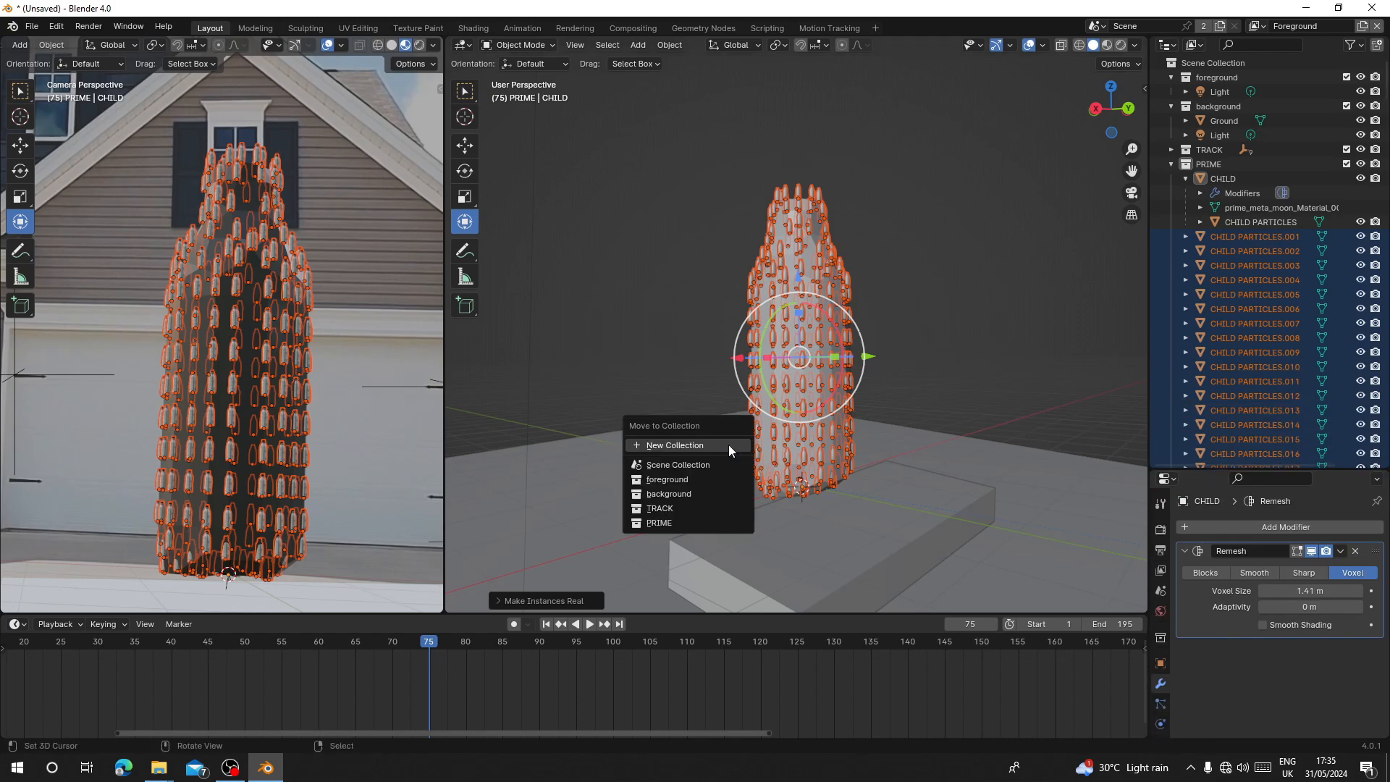
{"action": "left_click", "coordinate": [728, 444]}
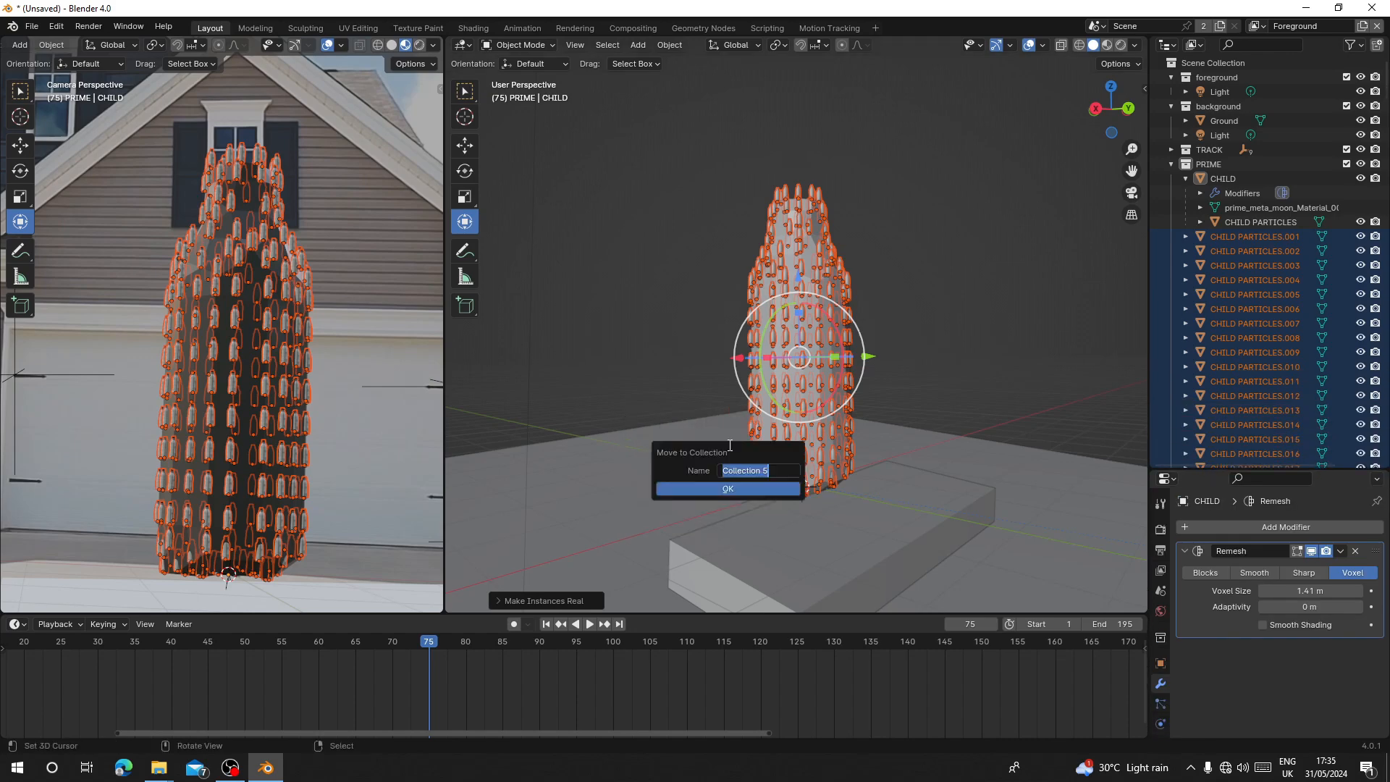
{"action": "type", "text": "CHILD PARTICLES"}
{"action": "key", "text": "Return"}
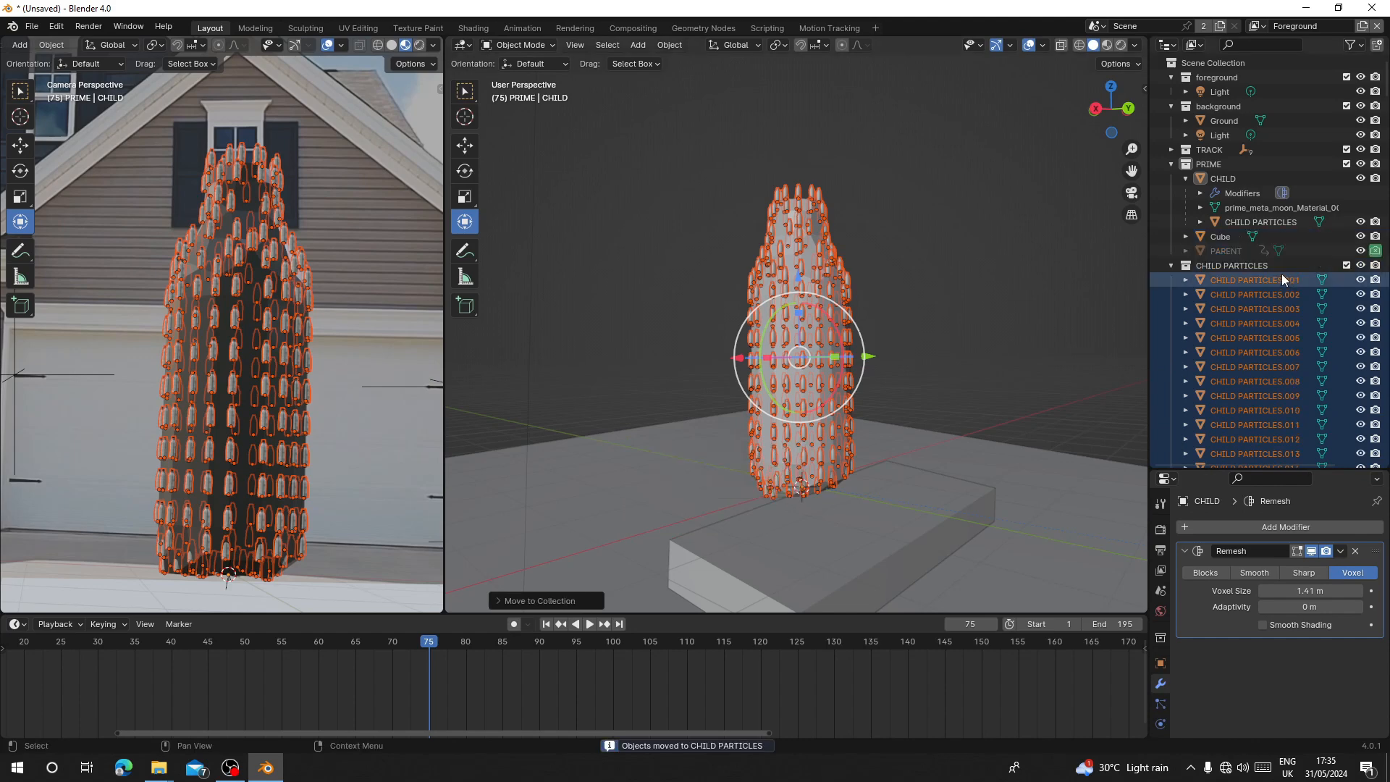
Step: Exclude the CHILD PARTICLES collection from the view layer and delete the CHILD bottle
{"action": "left_click", "coordinate": [1345, 266]}
{"action": "left_click", "coordinate": [784, 346]}
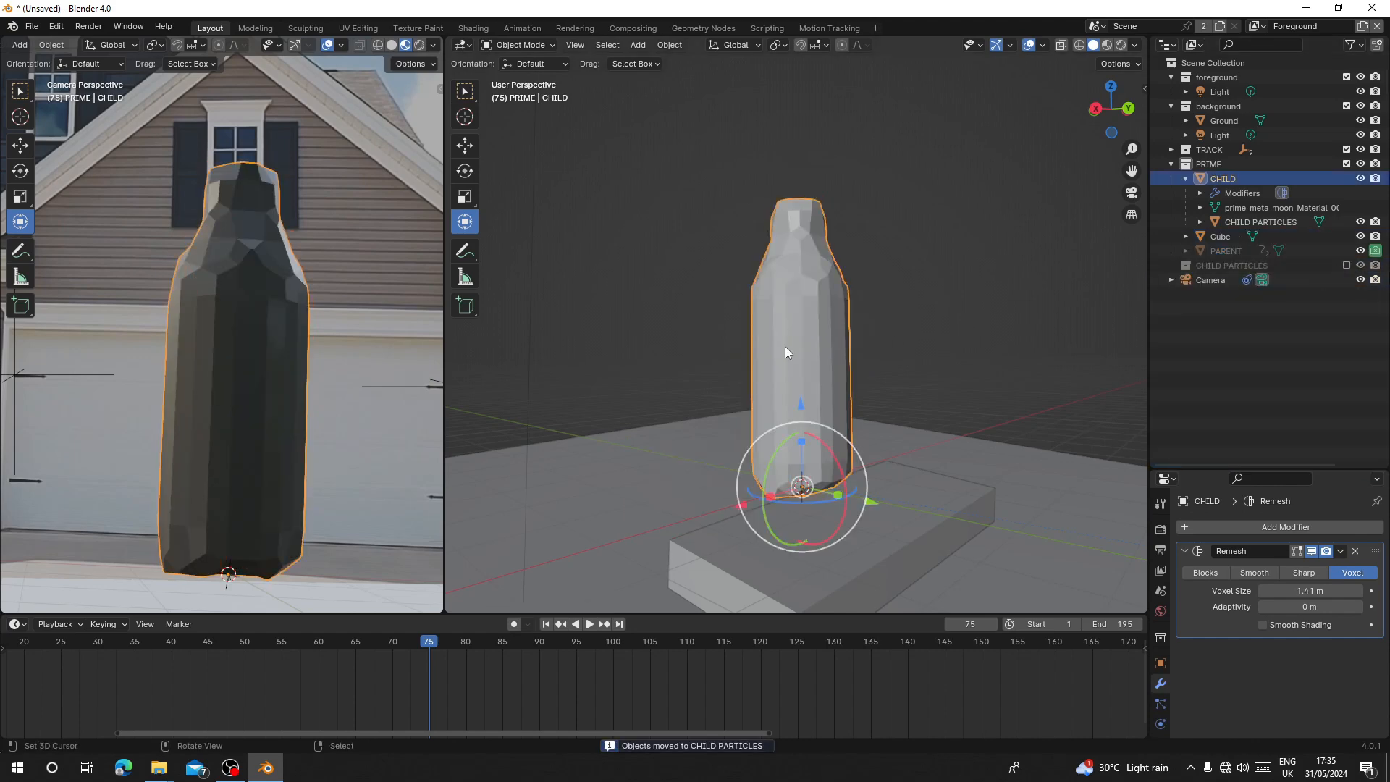
{"action": "key", "text": "x"}
{"action": "left_click", "coordinate": [784, 349]}
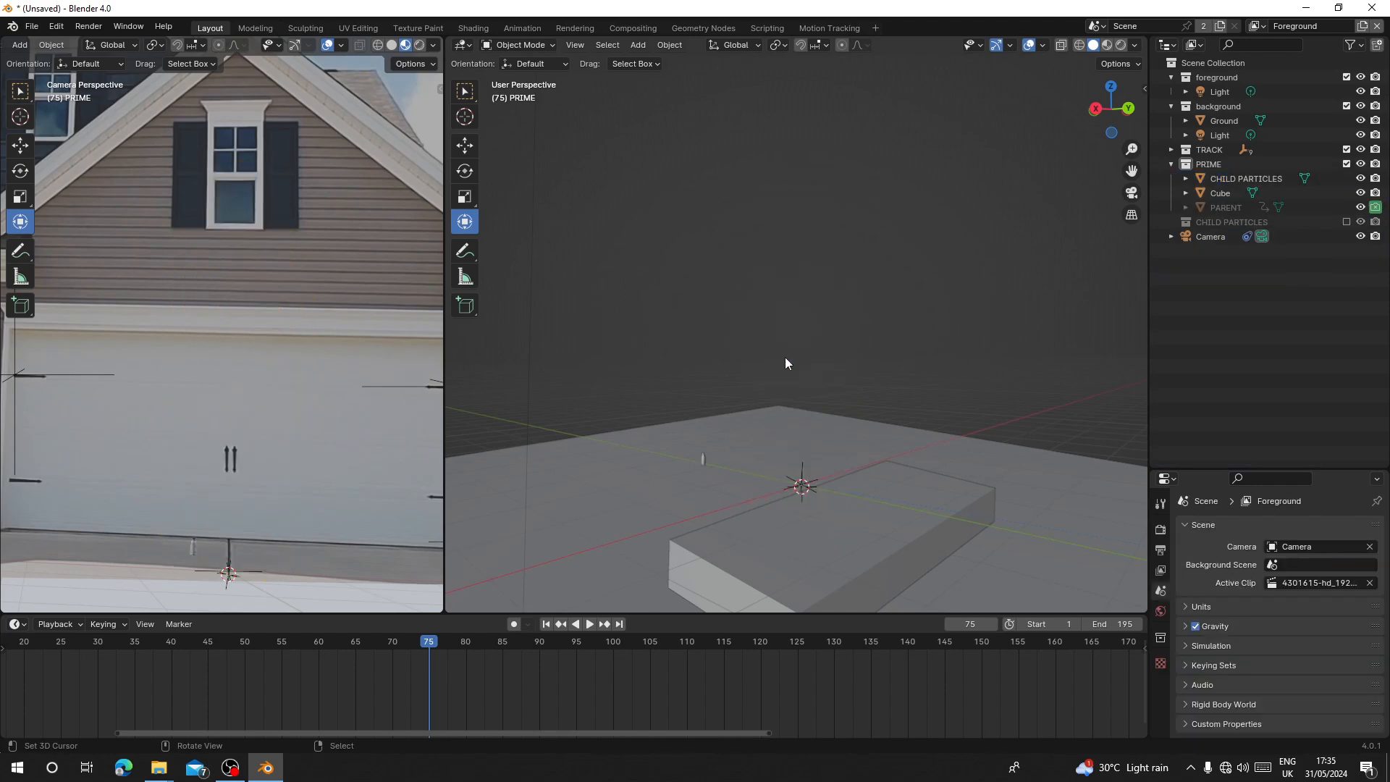
Step: Delete the leftover original miniature from the PRIME collection and enable the CHILD PARTICLES collection again
{"action": "left_click", "coordinate": [702, 459]}
{"action": "key", "text": "x"}
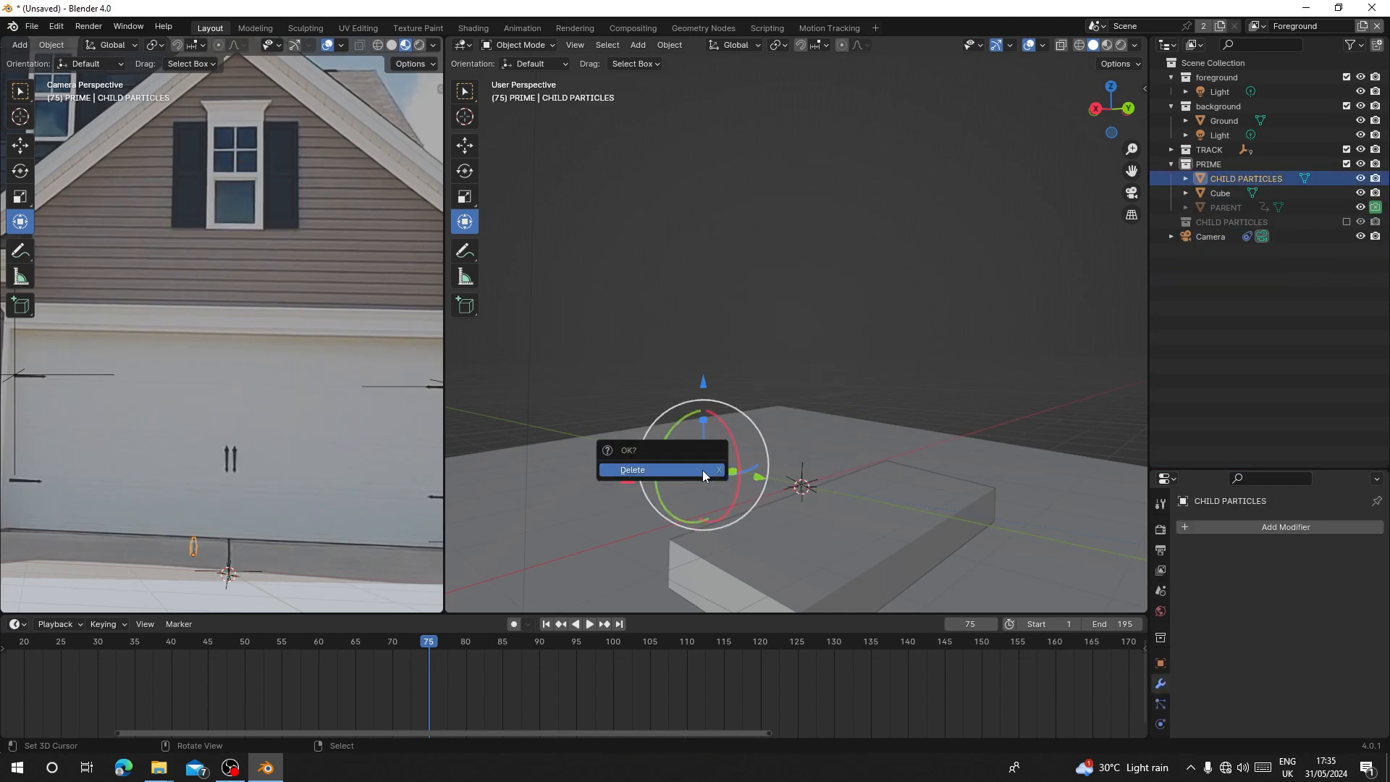
{"action": "left_click", "coordinate": [708, 469]}
{"action": "left_click", "coordinate": [1231, 207]}
{"action": "left_click", "coordinate": [1346, 207]}
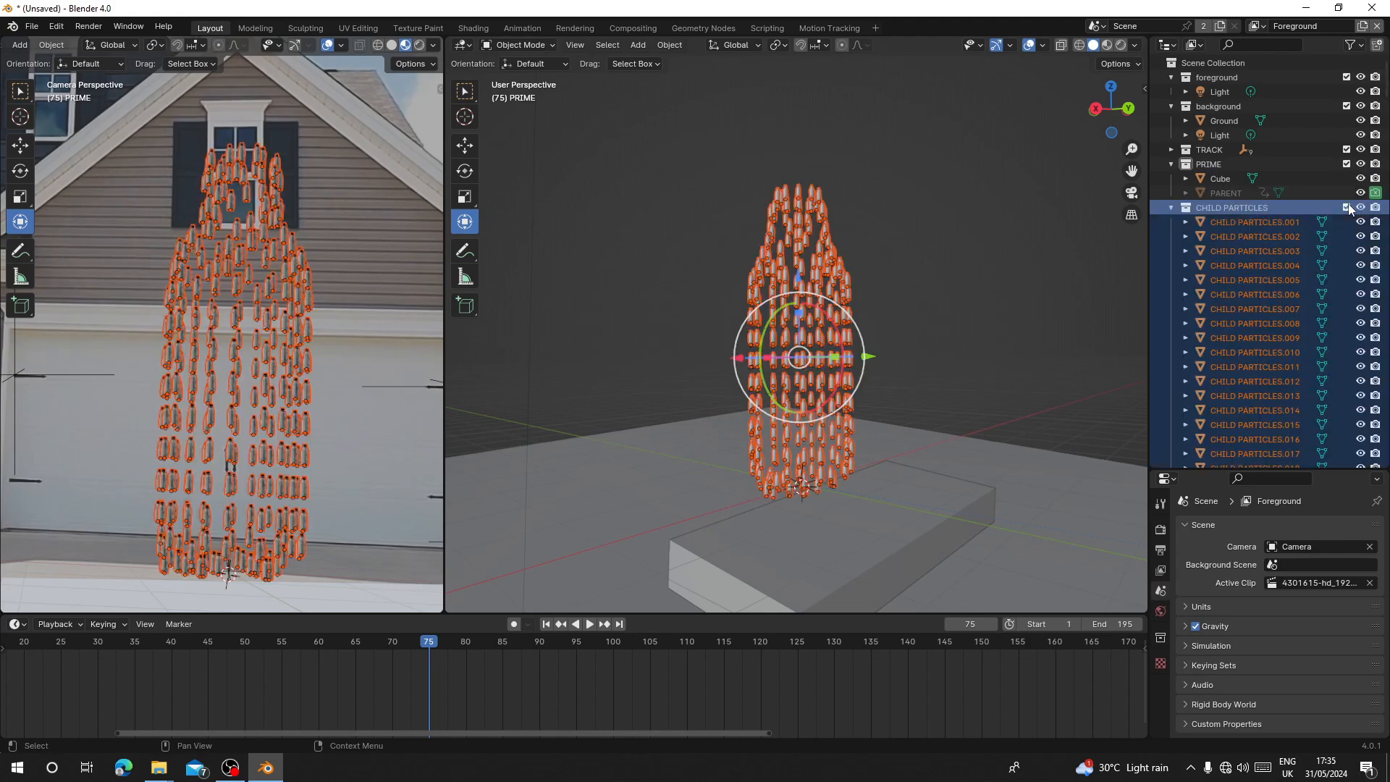
Step: At frame 60, select a miniature near the bottle's base and check where its origin sits
{"action": "middle_click_drag", "start_coordinate": [649, 353], "coordinate": [755, 401]}
{"action": "key", "text": "Down"}
{"action": "scroll", "coordinate": [640, 302], "scroll_direction": "up", "scroll_amount": 5}
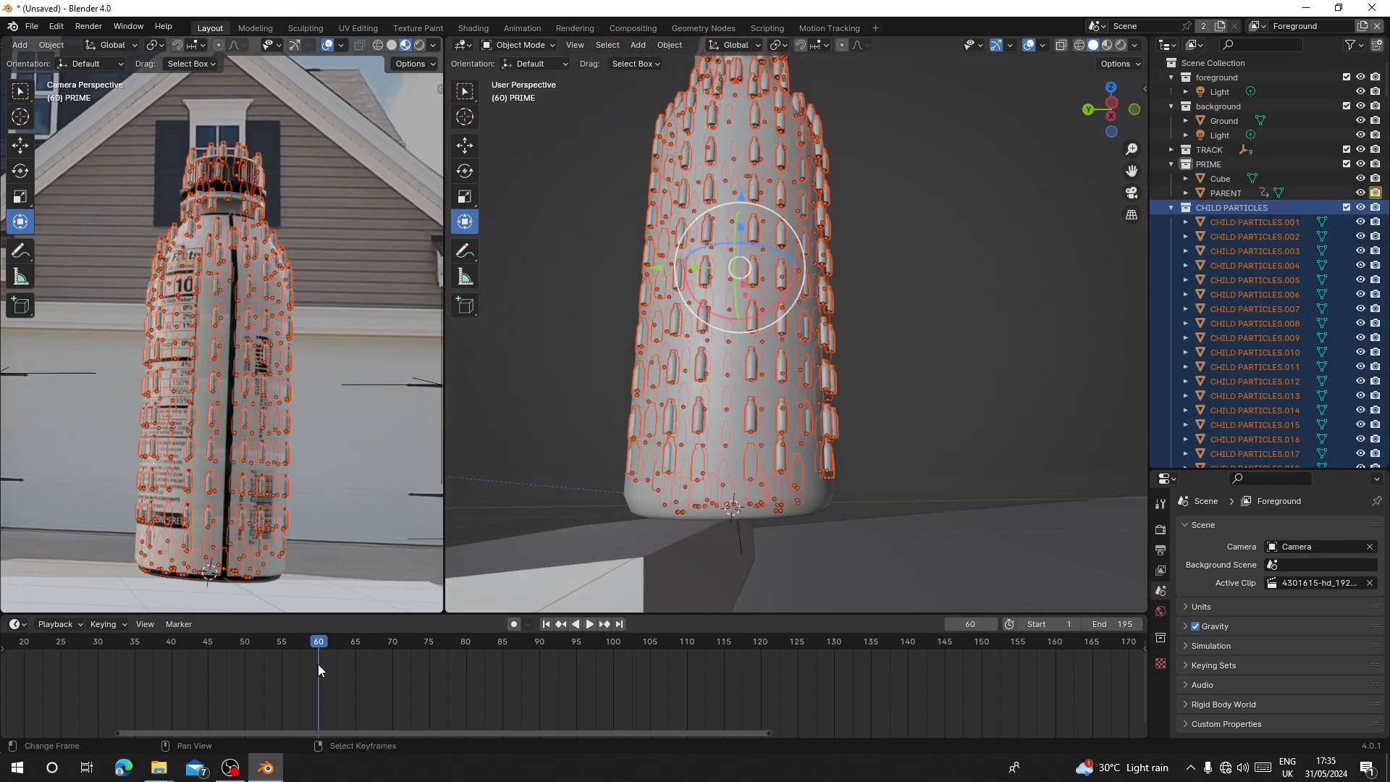
{"action": "left_click", "coordinate": [786, 466]}
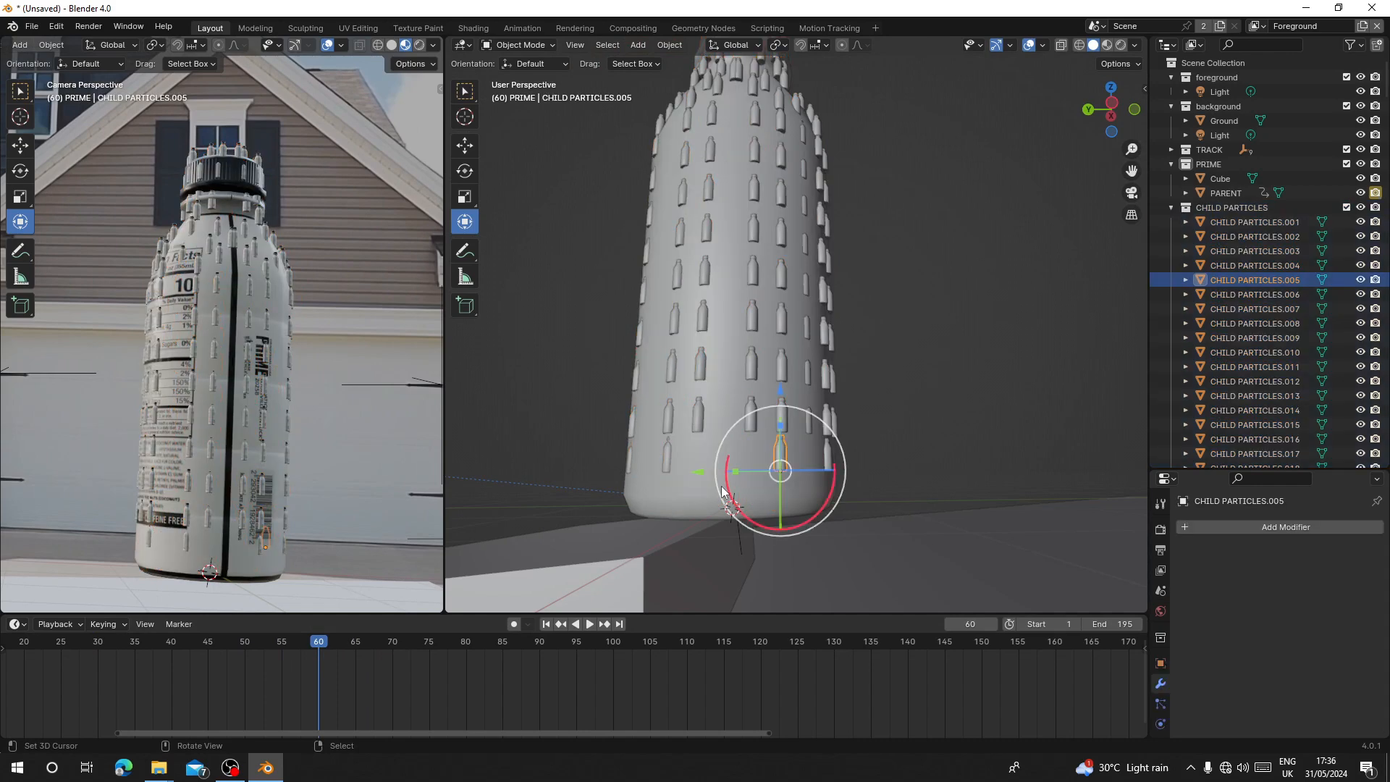
{"action": "scroll", "coordinate": [665, 518], "scroll_direction": "up", "scroll_amount": 2}
{"action": "key", "text": "g"}
{"action": "right_click", "coordinate": [774, 461]}
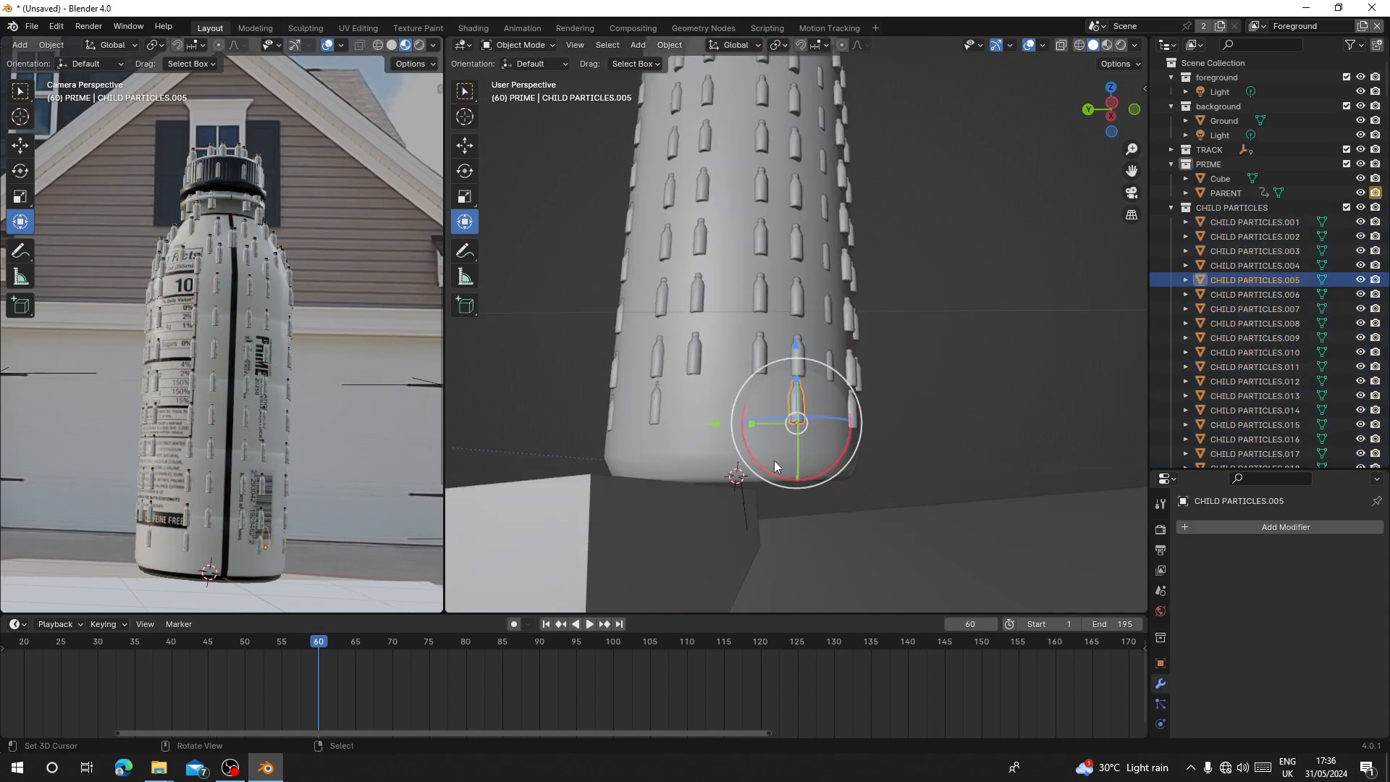
Step: Set the origin of all objects in the CHILD PARTICLES collection to their geometry, and test it by moving CHILD PARTICLES.005
{"action": "left_click", "coordinate": [1235, 207]}
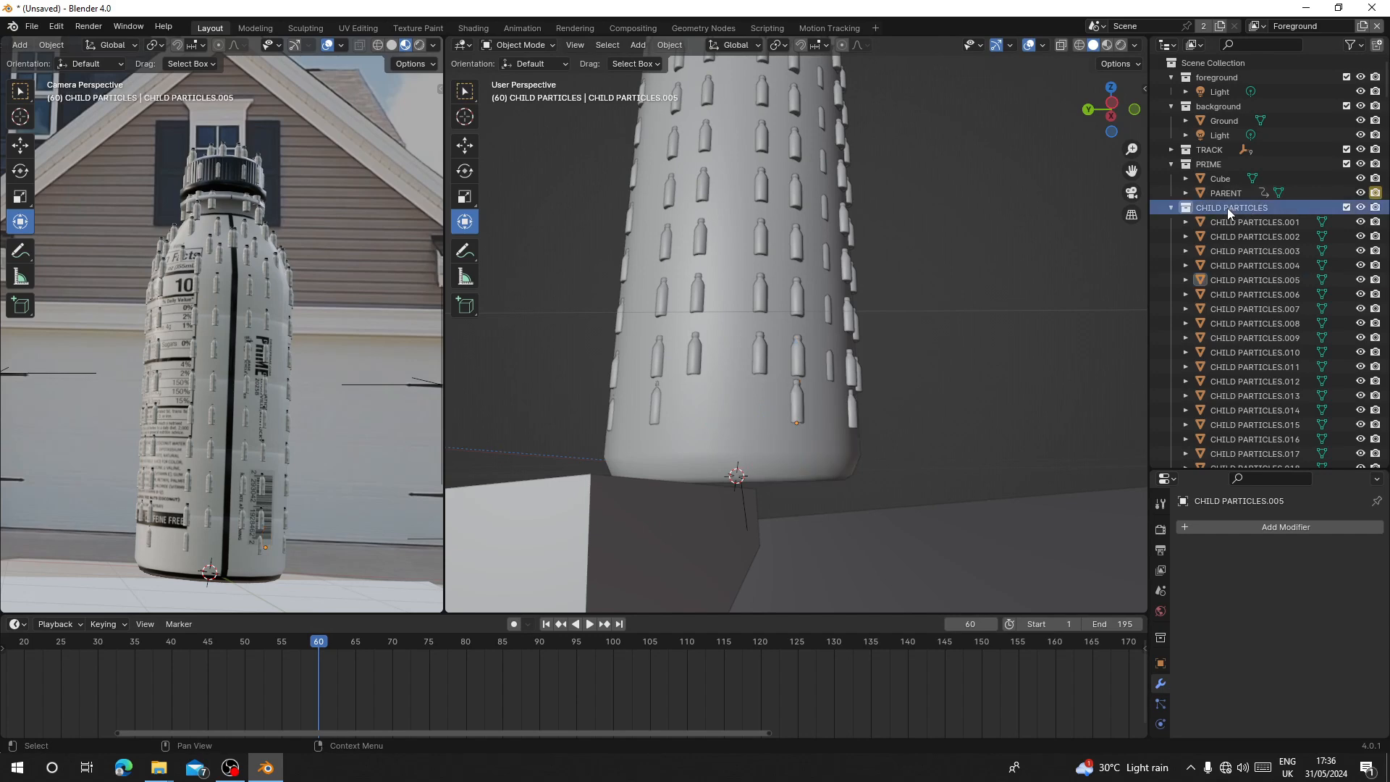
{"action": "right_click", "coordinate": [1227, 207]}
{"action": "left_click", "coordinate": [1131, 209]}
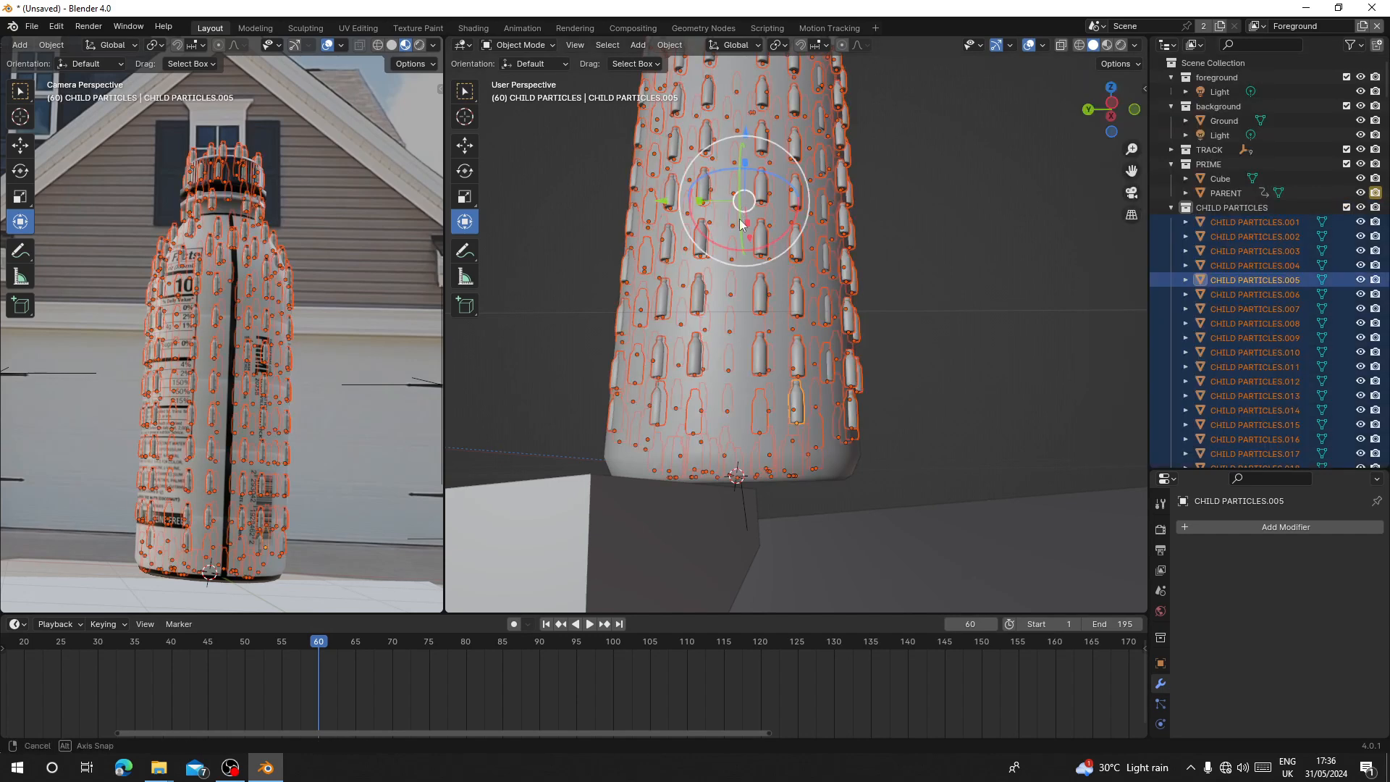
{"action": "left_click", "coordinate": [669, 45]}
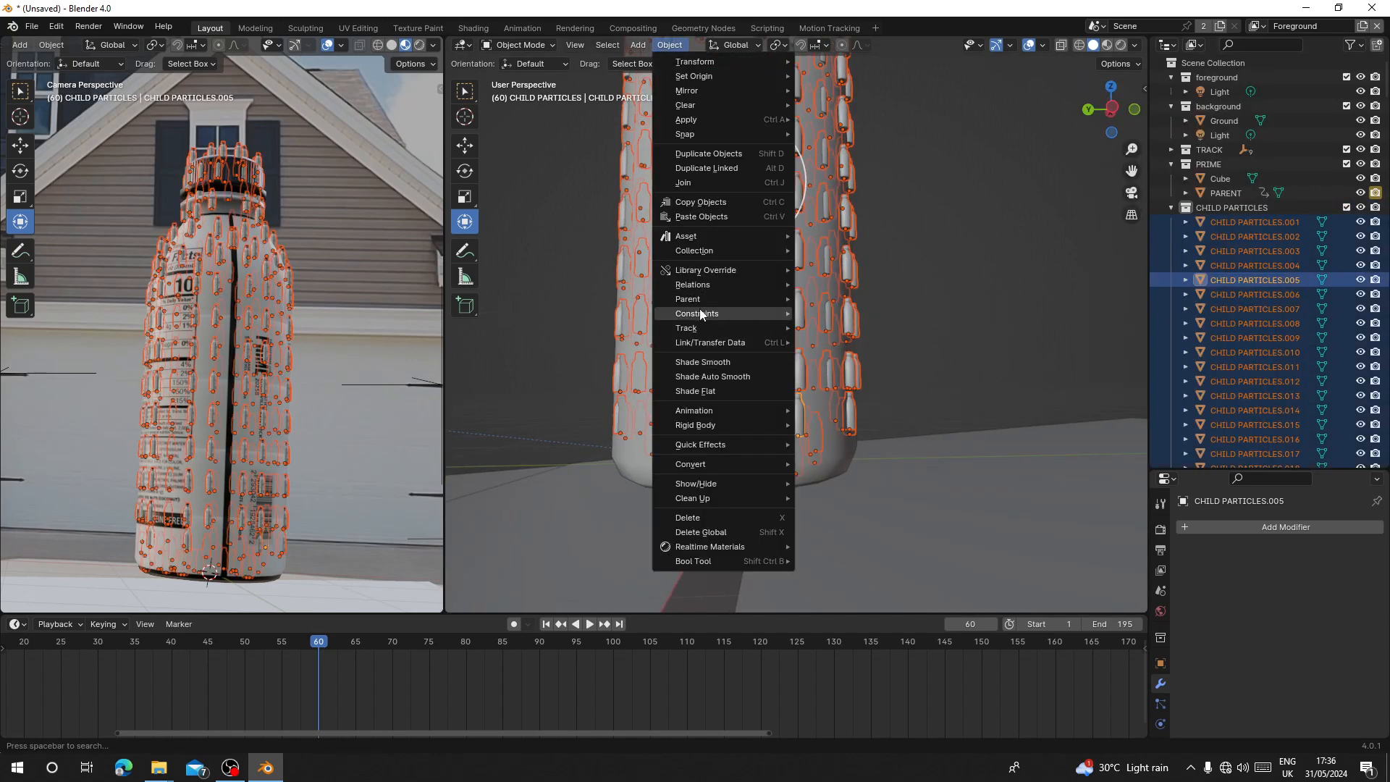
{"action": "mouse_move", "coordinate": [741, 73]}
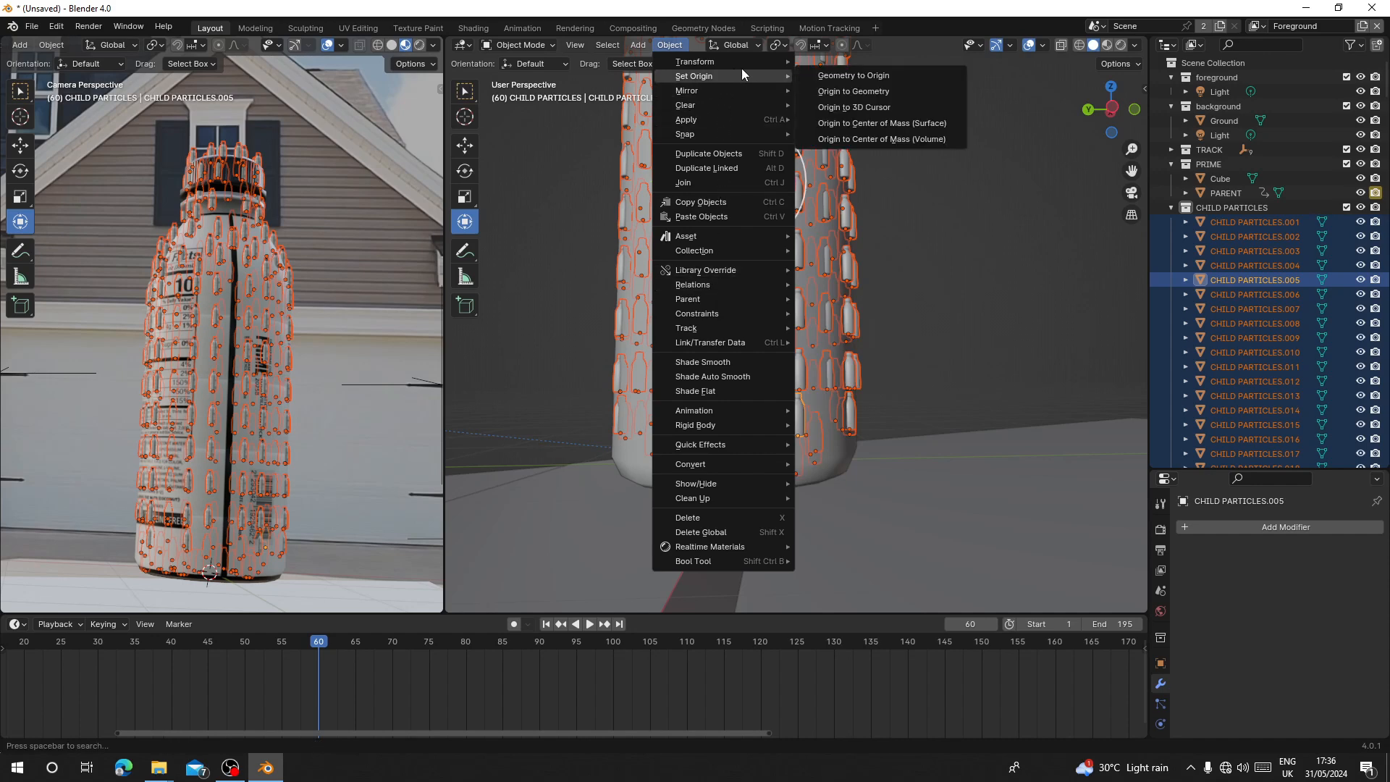
{"action": "left_click", "coordinate": [899, 94]}
{"action": "scroll", "coordinate": [815, 401], "scroll_direction": "up", "scroll_amount": 4}
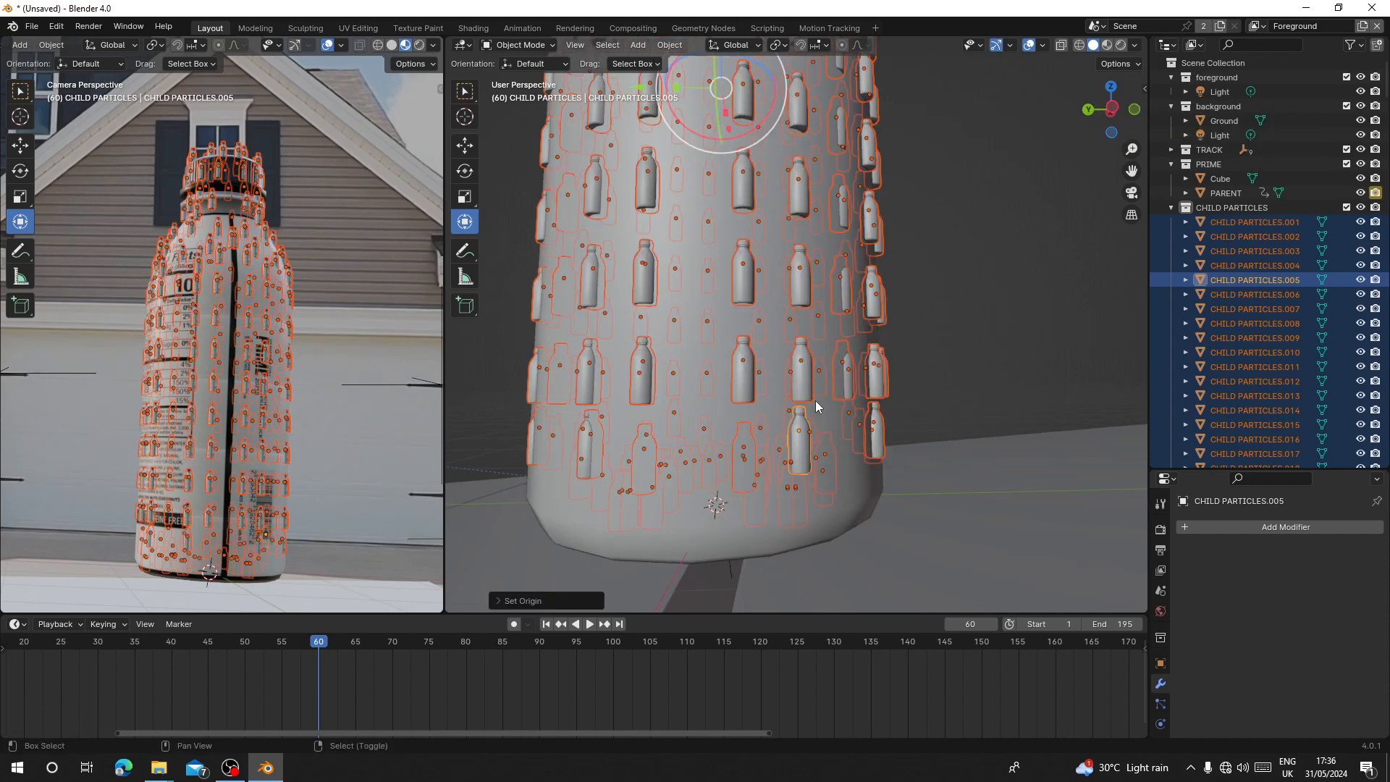
{"action": "left_click", "coordinate": [788, 403]}
{"action": "left_click", "coordinate": [792, 378]}
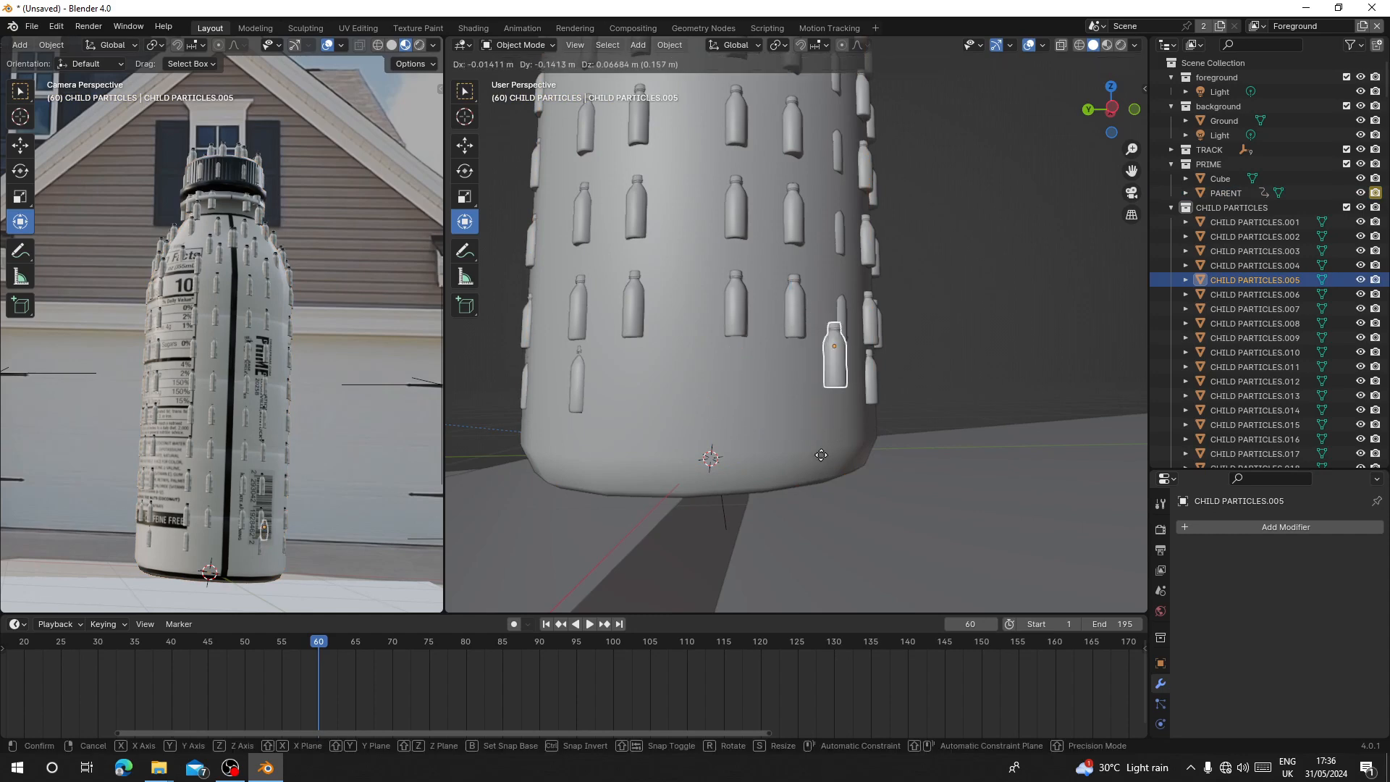
Step: Save the project as SAVE CAMERA.blend and add an active Rigid Body to the selected miniature
{"action": "left_click_drag", "start_coordinate": [1206, 468], "coordinate": [1206, 318]}
{"action": "key", "text": "ctrl+s"}
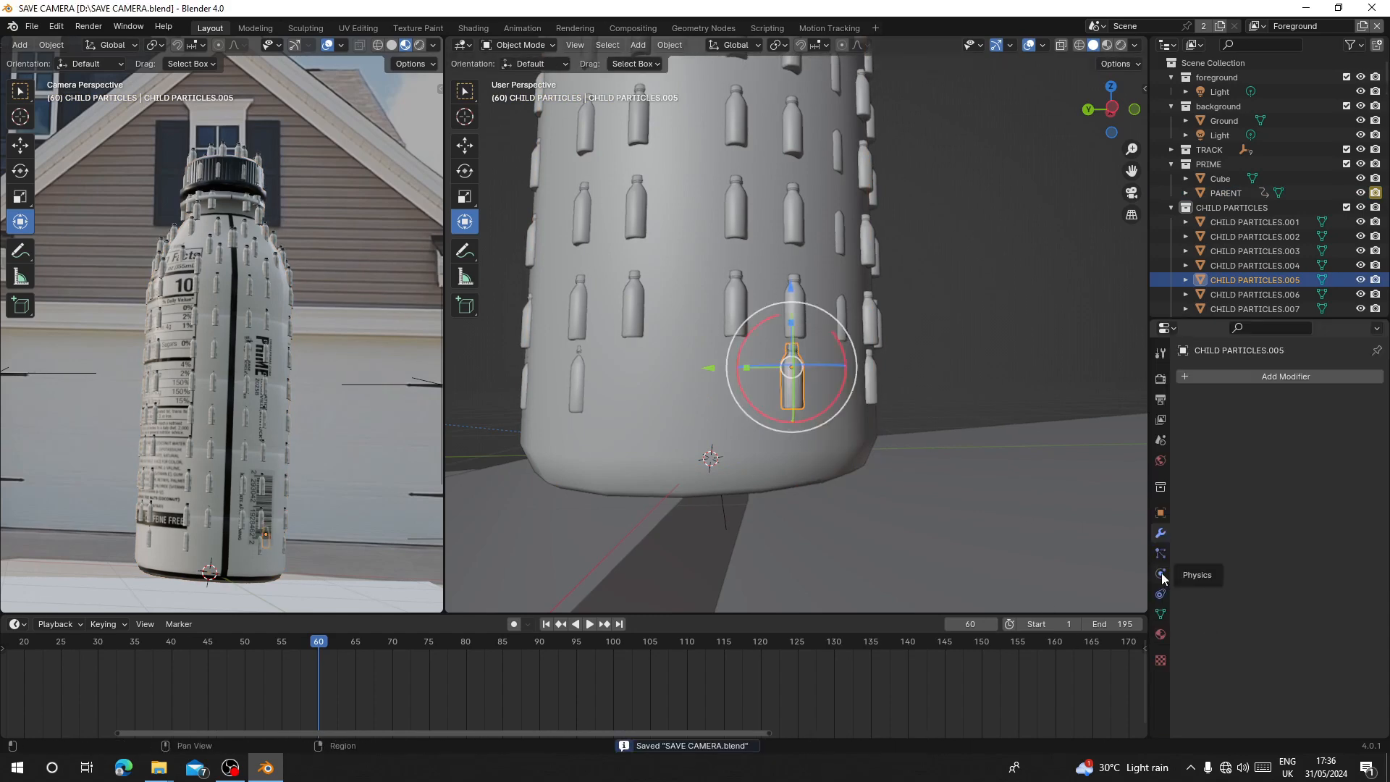
{"action": "left_click", "coordinate": [1160, 574]}
{"action": "left_click", "coordinate": [1327, 408]}
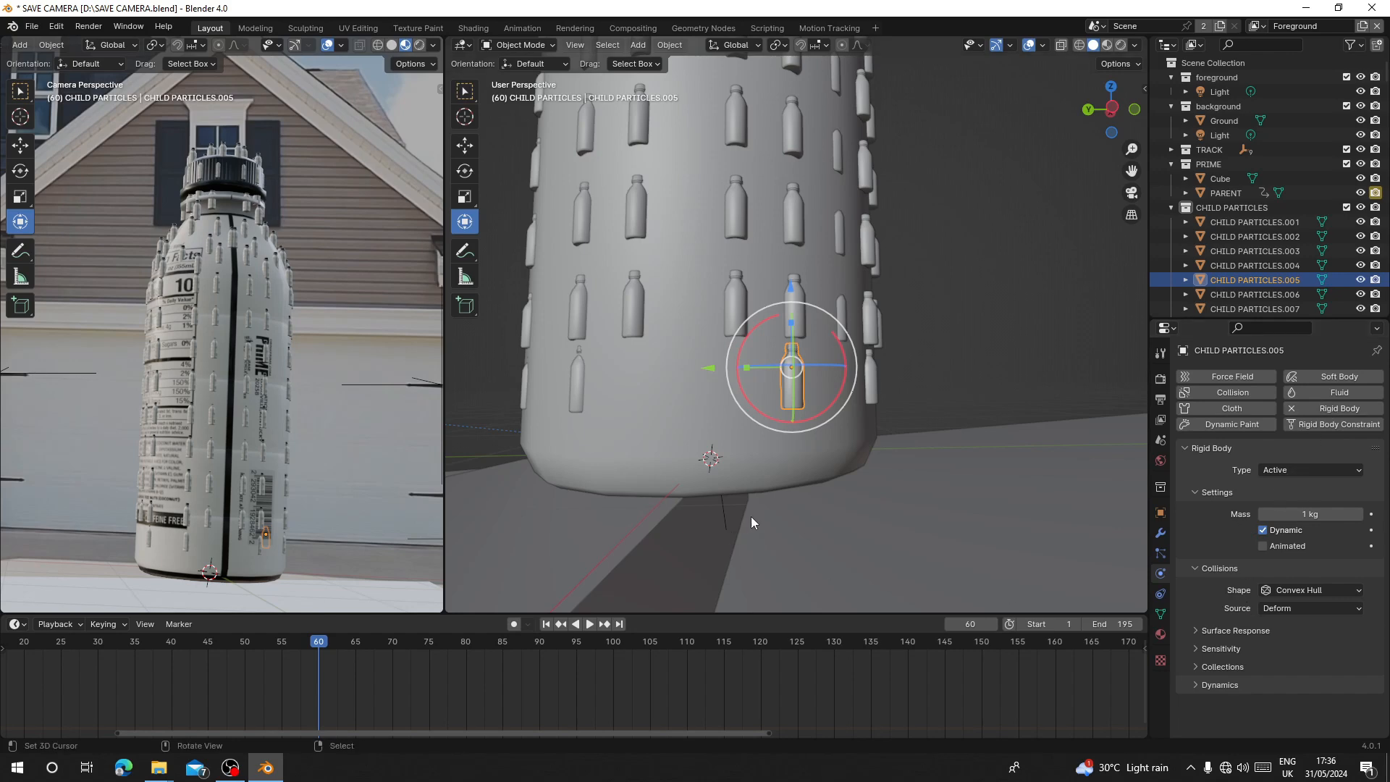
Step: Keyframe the miniature's rigid body Animated setting on at frame 60 and off at frame 61
{"action": "middle_click_drag", "start_coordinate": [690, 525], "coordinate": [718, 442], "text": "shift"}
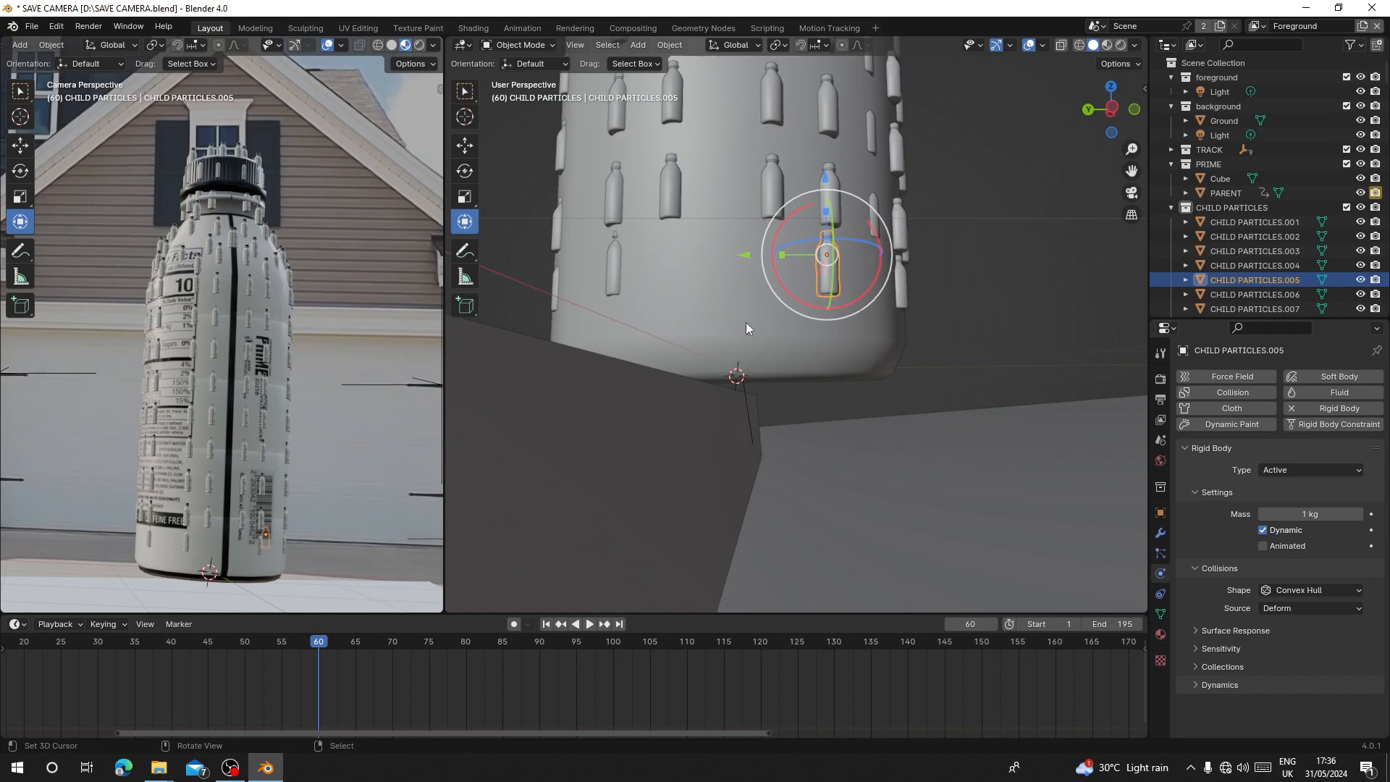
{"action": "right_click", "coordinate": [1266, 558]}
{"action": "left_click", "coordinate": [1188, 453]}
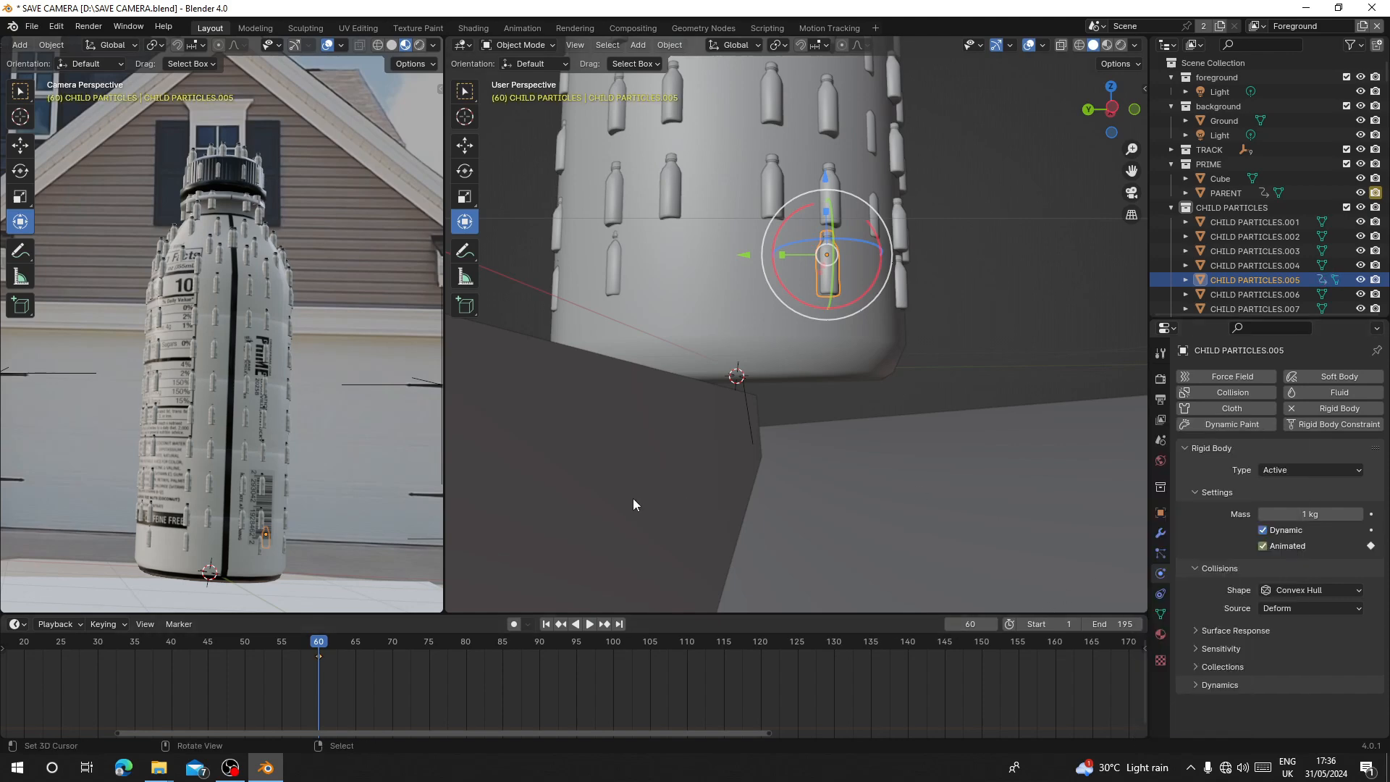
{"action": "key", "text": "Right"}
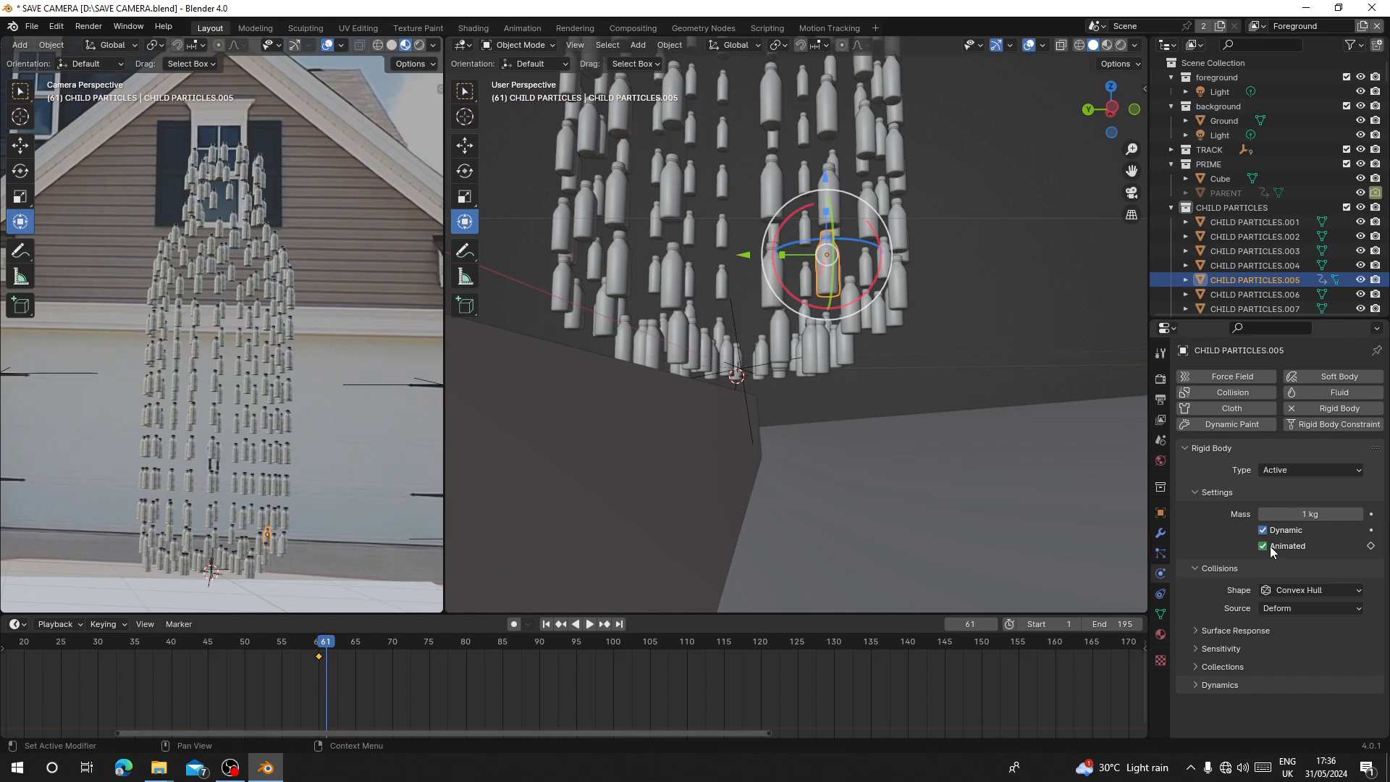
{"action": "right_click", "coordinate": [1272, 546]}
{"action": "right_click", "coordinate": [1305, 544]}
{"action": "left_click", "coordinate": [1230, 483]}
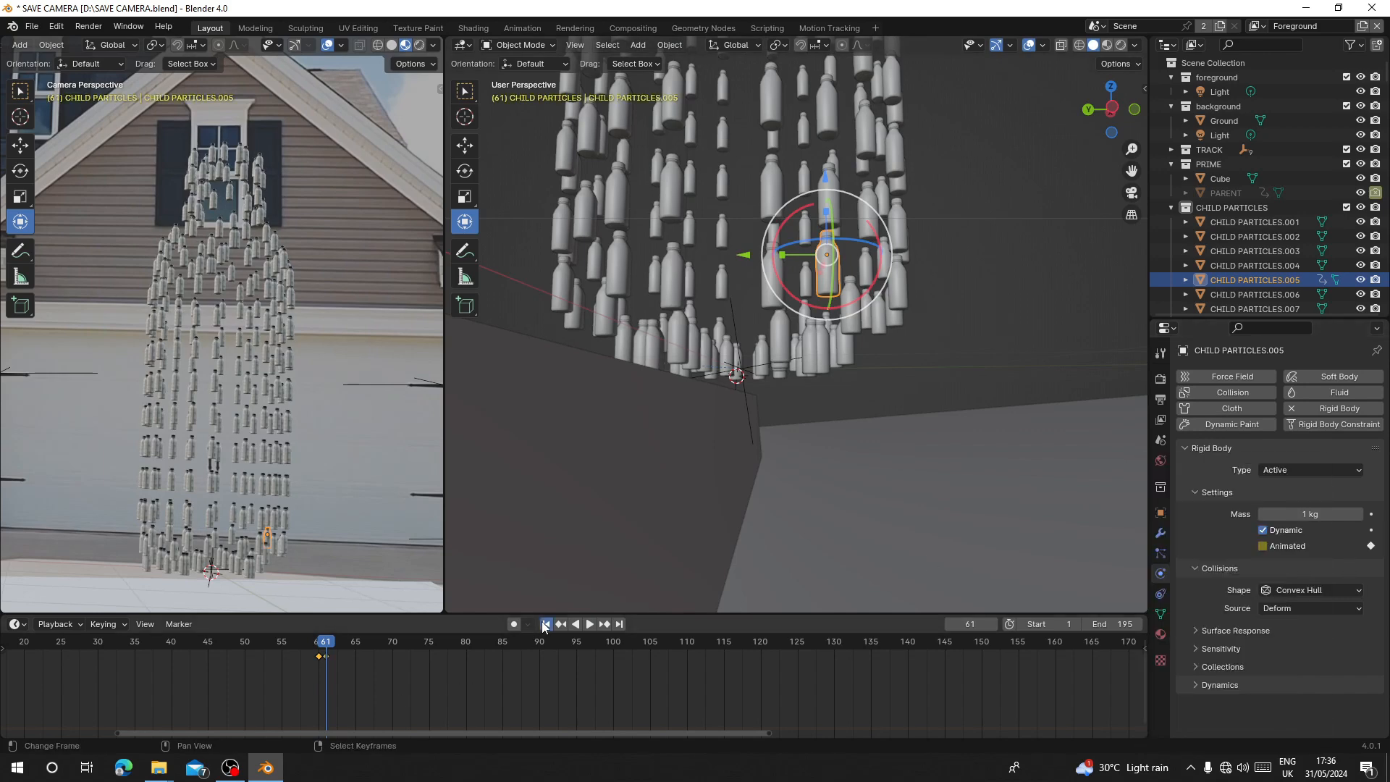
Step: Play the animation from the start to check the miniature's physics, and return to frame 60
{"action": "key", "text": "shift+Left"}
{"action": "key", "text": "space"}
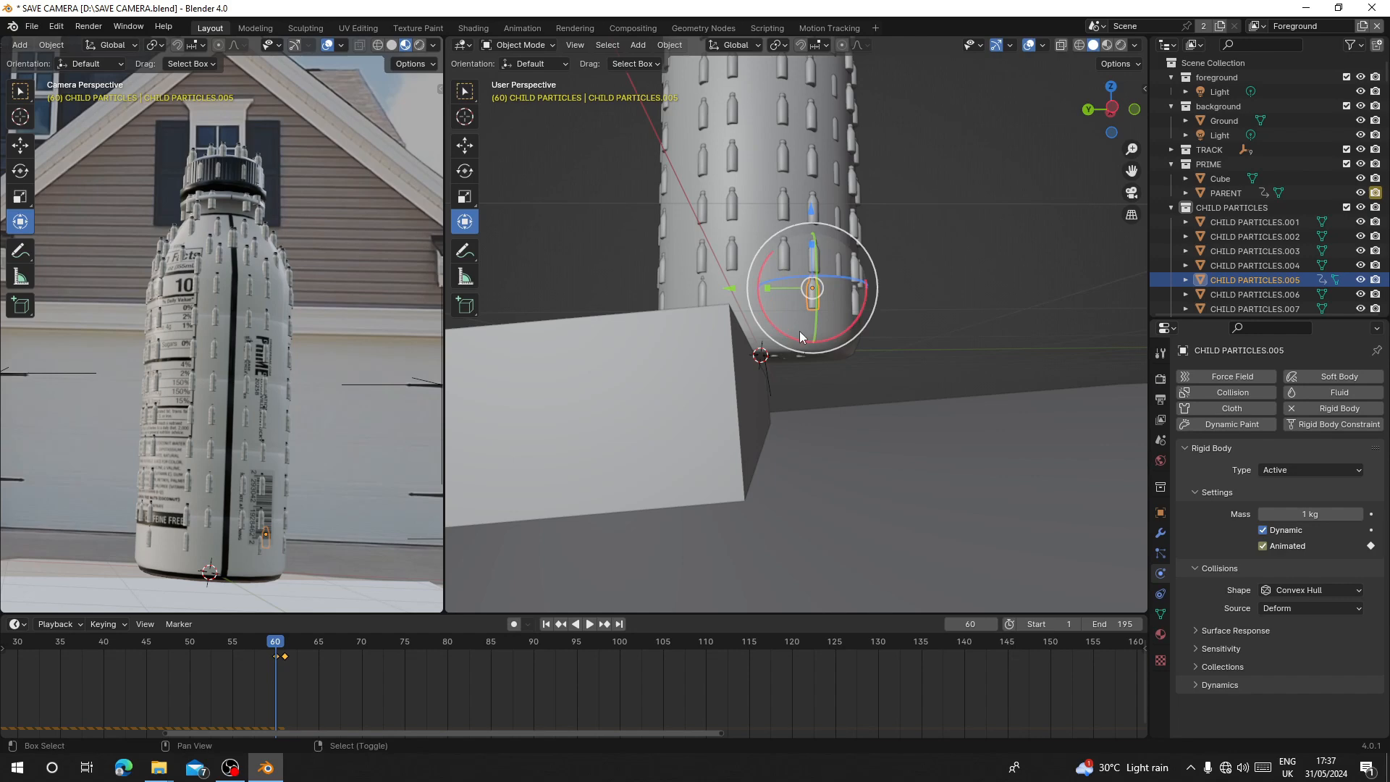
{"action": "middle_click_drag", "start_coordinate": [799, 332], "coordinate": [770, 406], "text": "shift"}
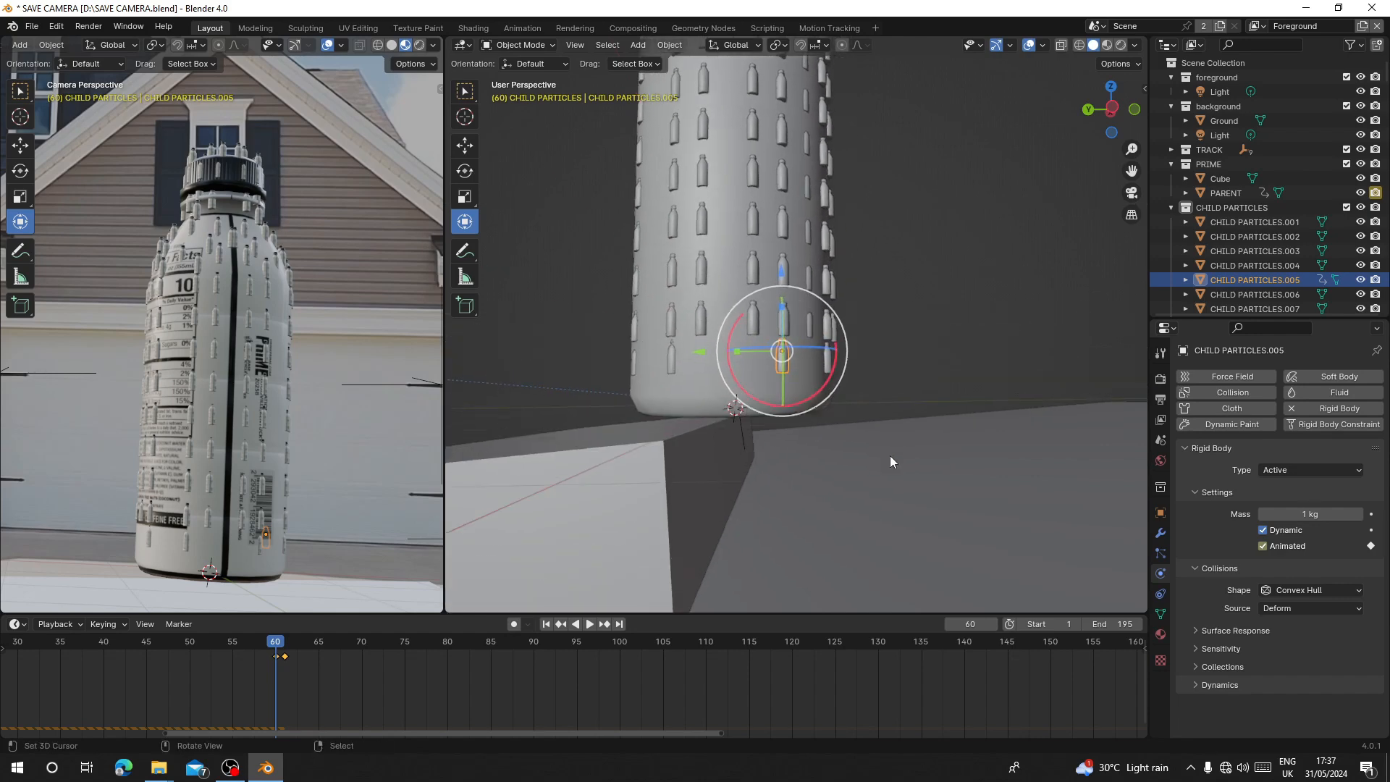
Step: Keyframe the miniature's viewport and render visibility on at frame 61
{"action": "left_click", "coordinate": [1161, 513]}
{"action": "scroll", "coordinate": [1187, 543], "scroll_direction": "down", "scroll_amount": 5}
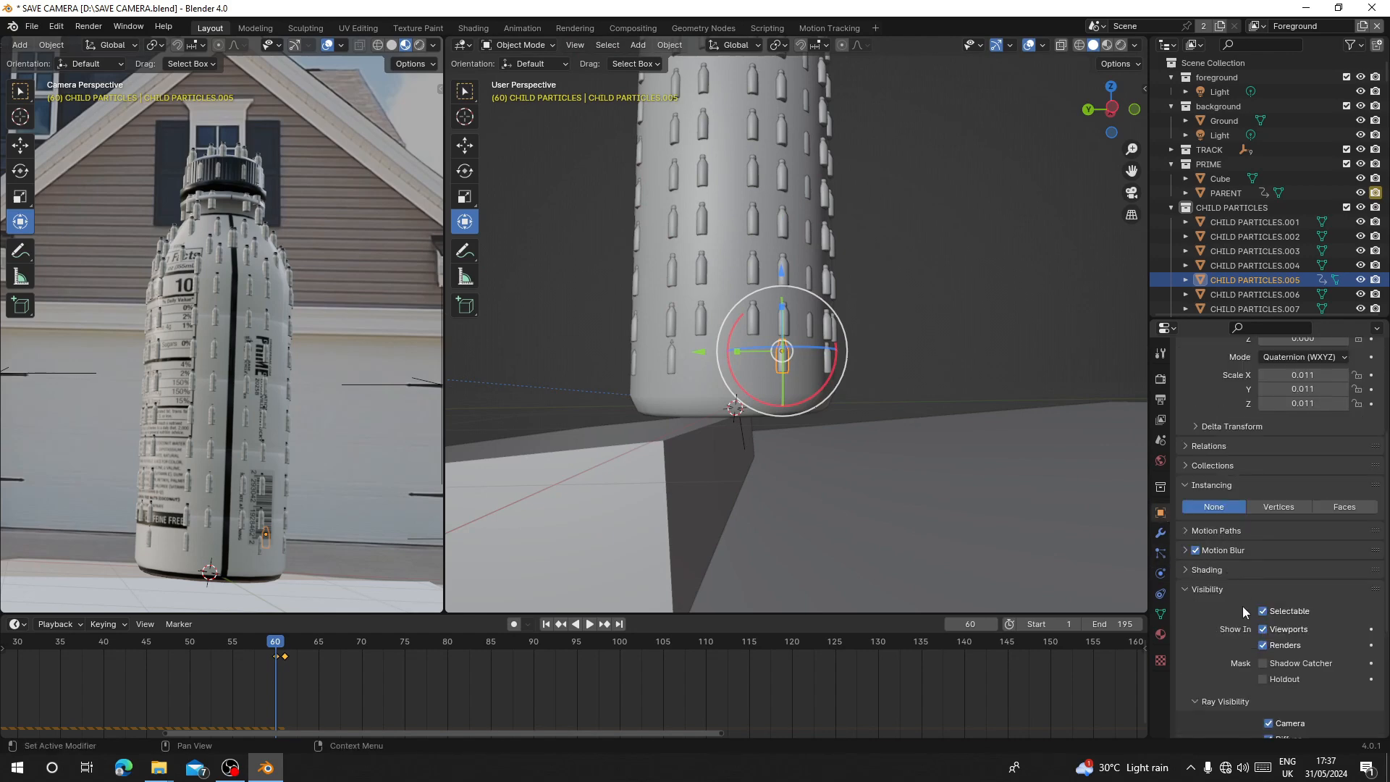
{"action": "scroll", "coordinate": [1243, 606], "scroll_direction": "down", "scroll_amount": 4}
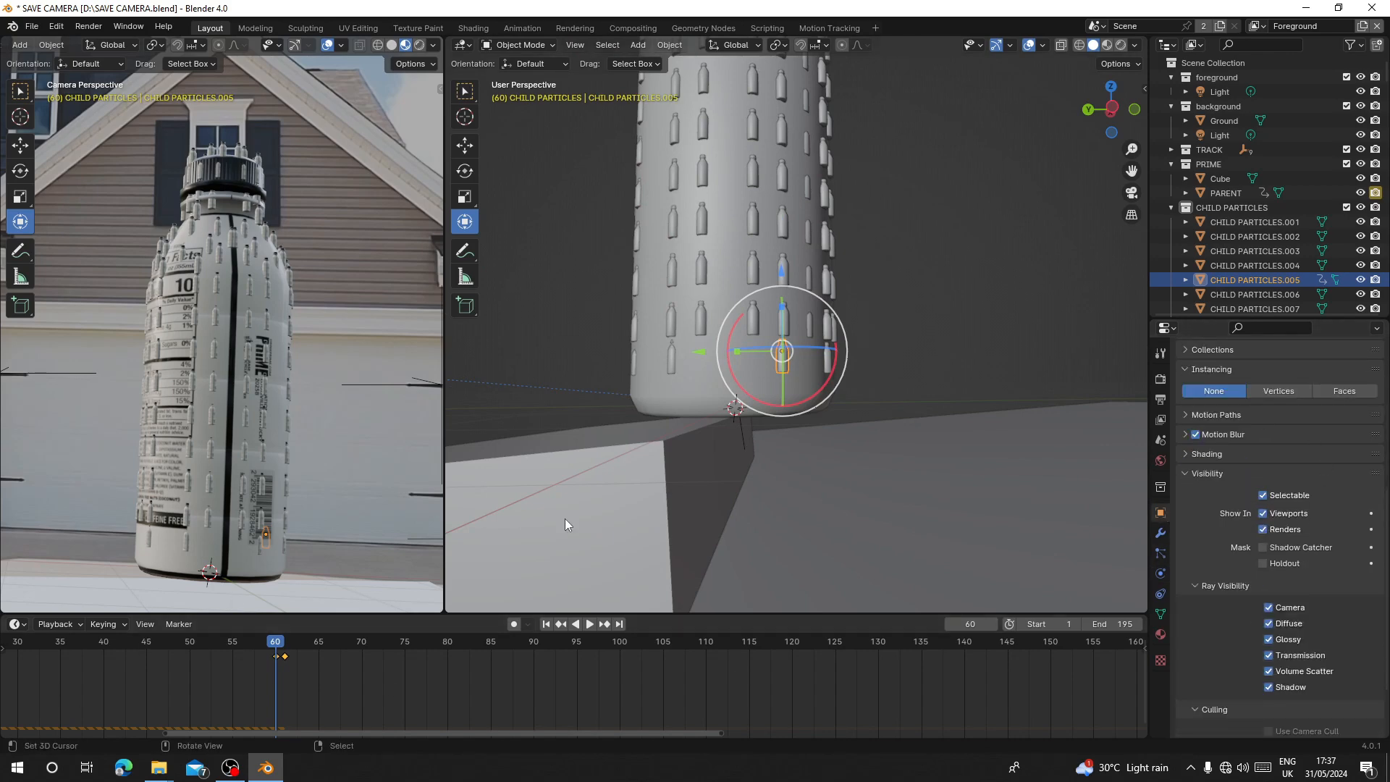
{"action": "key", "text": "Right"}
{"action": "right_click", "coordinate": [1256, 517]}
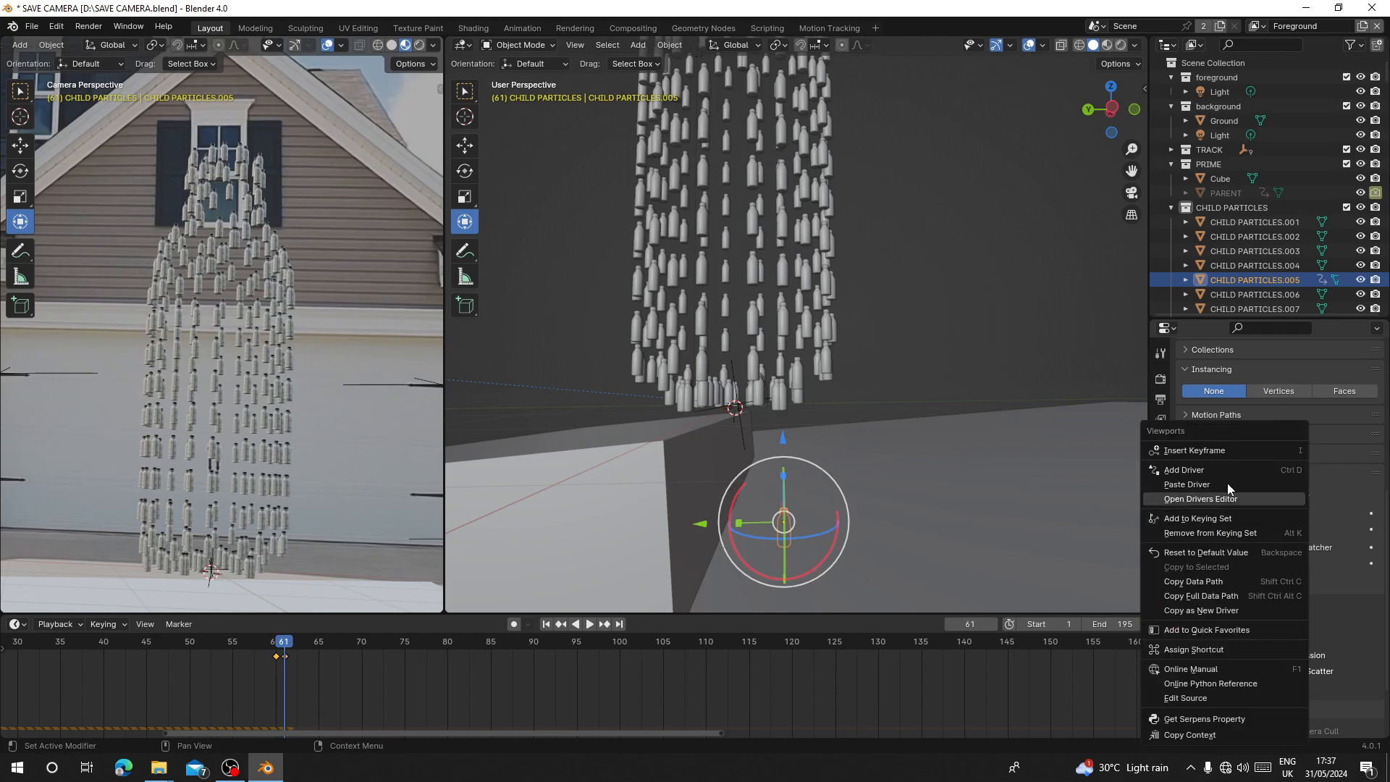
{"action": "left_click", "coordinate": [1231, 450]}
{"action": "right_click", "coordinate": [1281, 529]}
{"action": "left_click", "coordinate": [1202, 452]}
Step: Keyframe the miniature's viewport and render visibility off at frame 60, and save the project
{"action": "key", "text": "Left"}
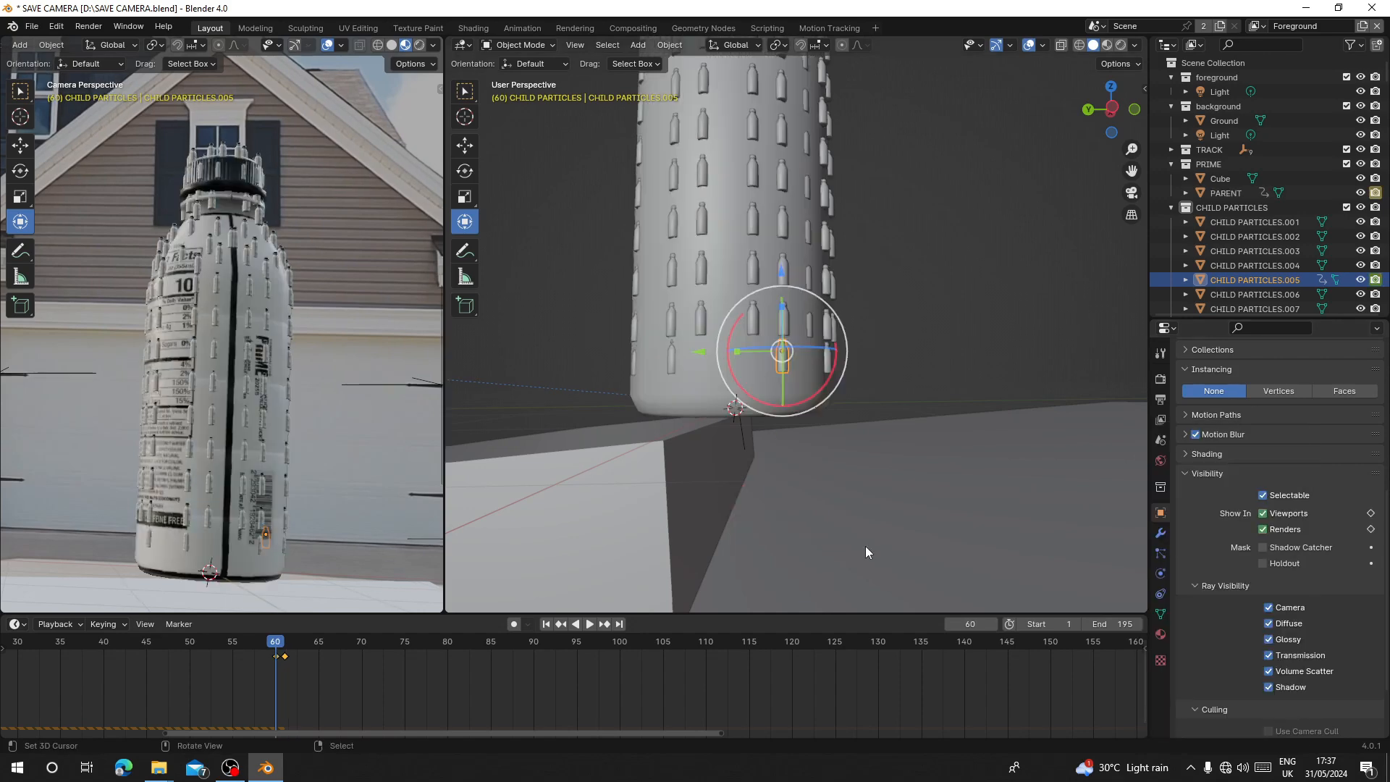
{"action": "left_click", "coordinate": [1268, 516]}
{"action": "right_click", "coordinate": [1269, 513]}
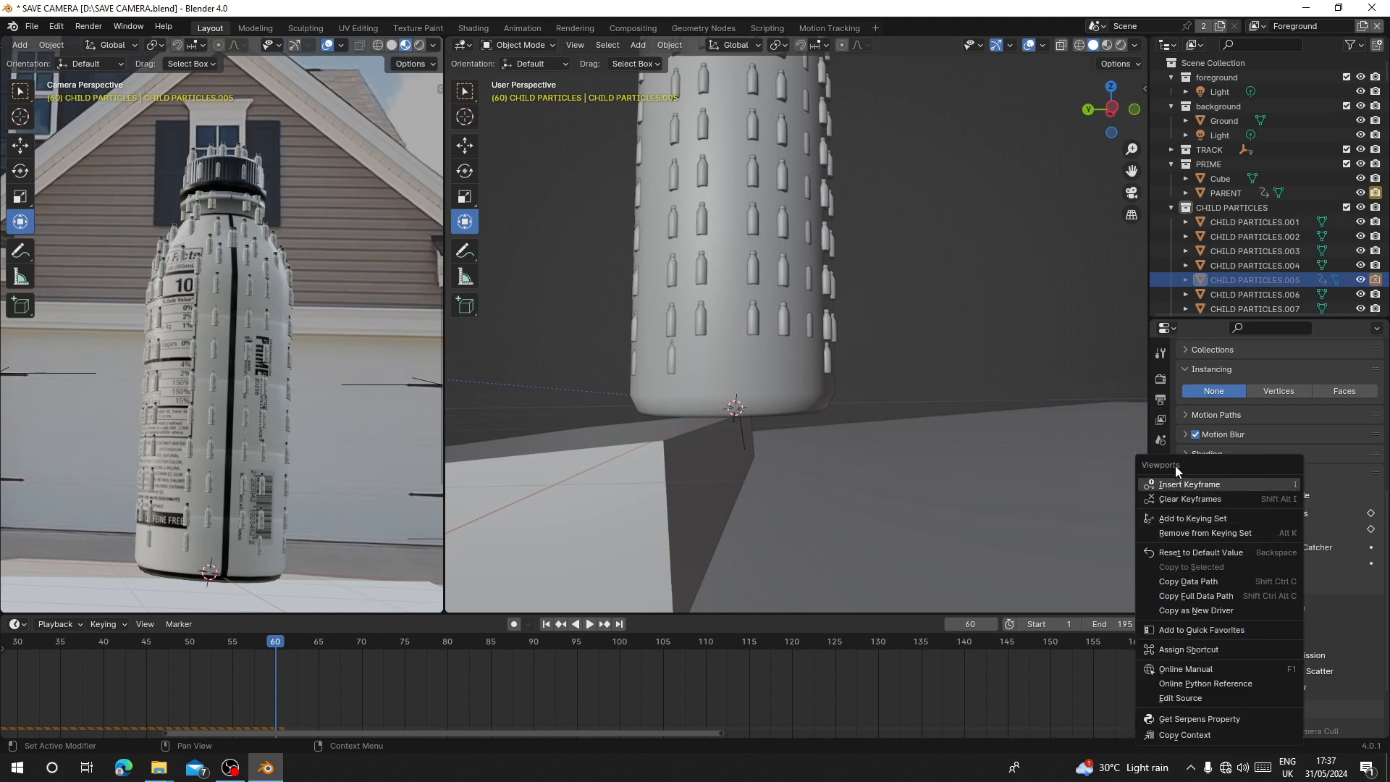
{"action": "left_click", "coordinate": [1176, 482]}
{"action": "right_click", "coordinate": [1270, 533]}
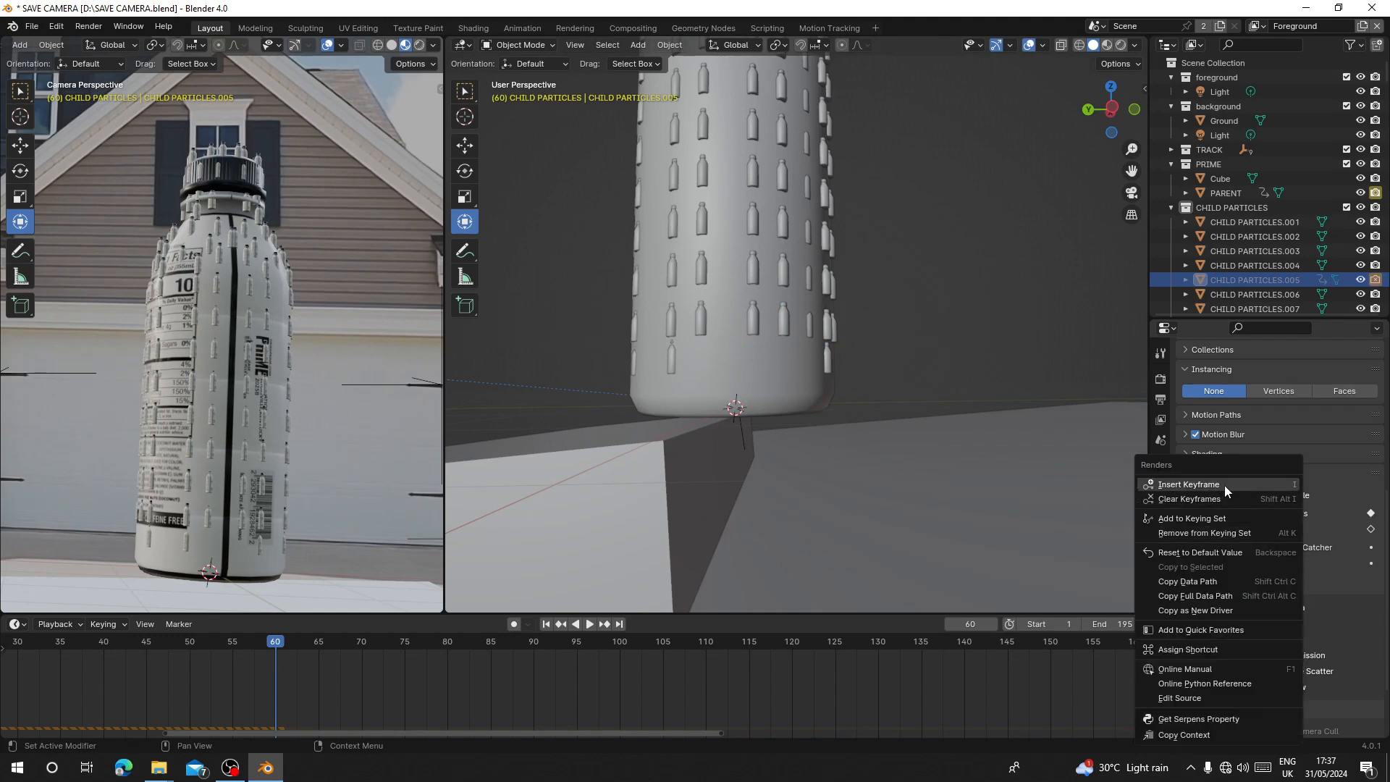
{"action": "key", "text": "ctrl+s"}
{"action": "left_click", "coordinate": [1224, 485]}
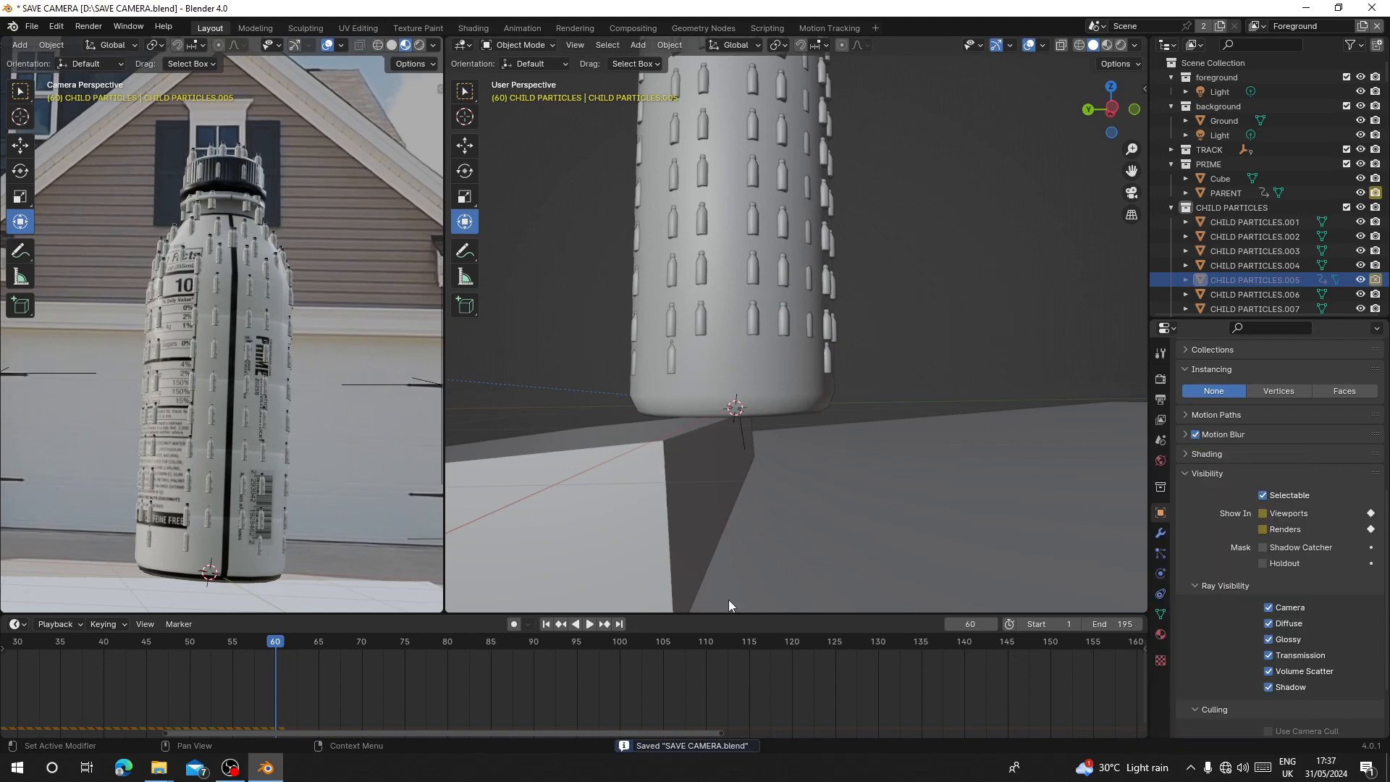
Step: Play the animation from the start past frame 61 to check the miniature's visibility and fall
{"action": "left_click", "coordinate": [546, 624]}
{"action": "key", "text": "space"}
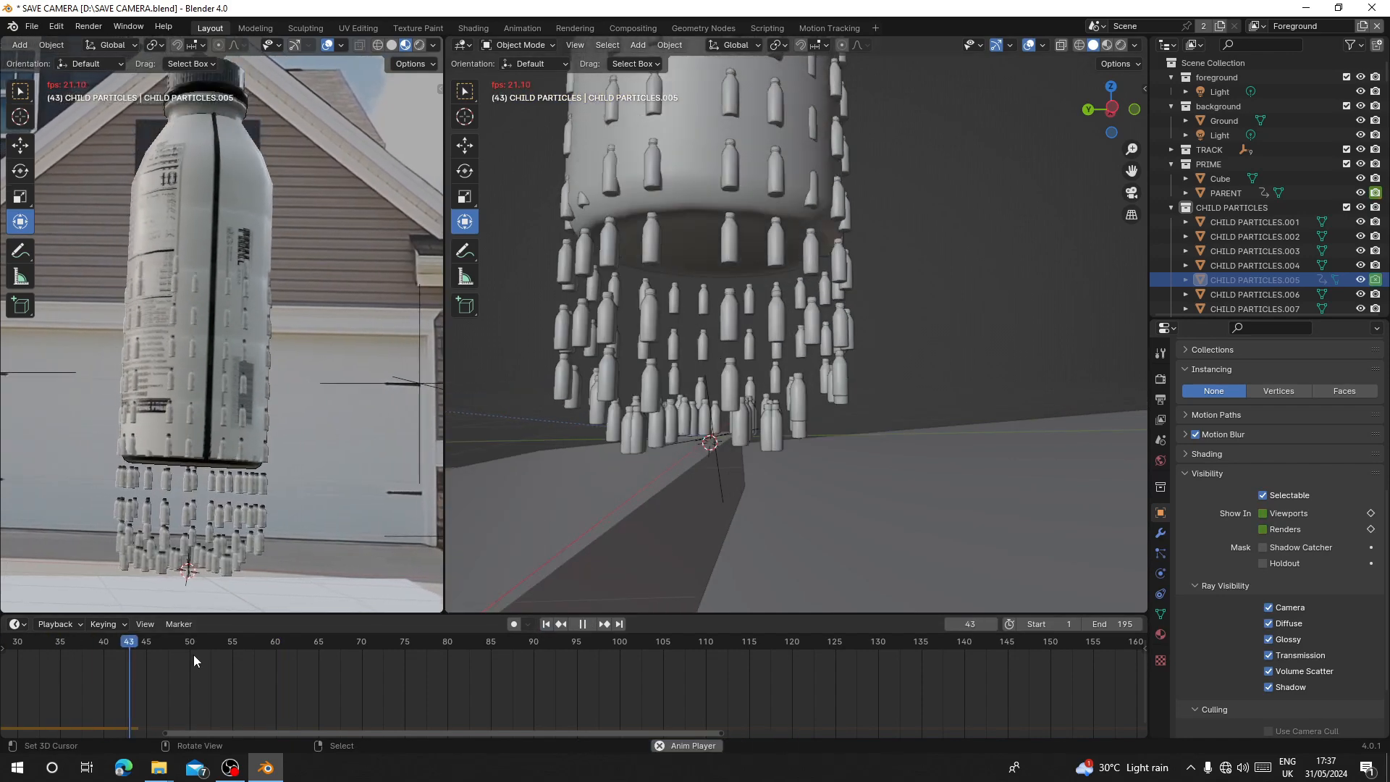
{"action": "scroll", "coordinate": [781, 513], "scroll_direction": "down", "scroll_amount": 3}
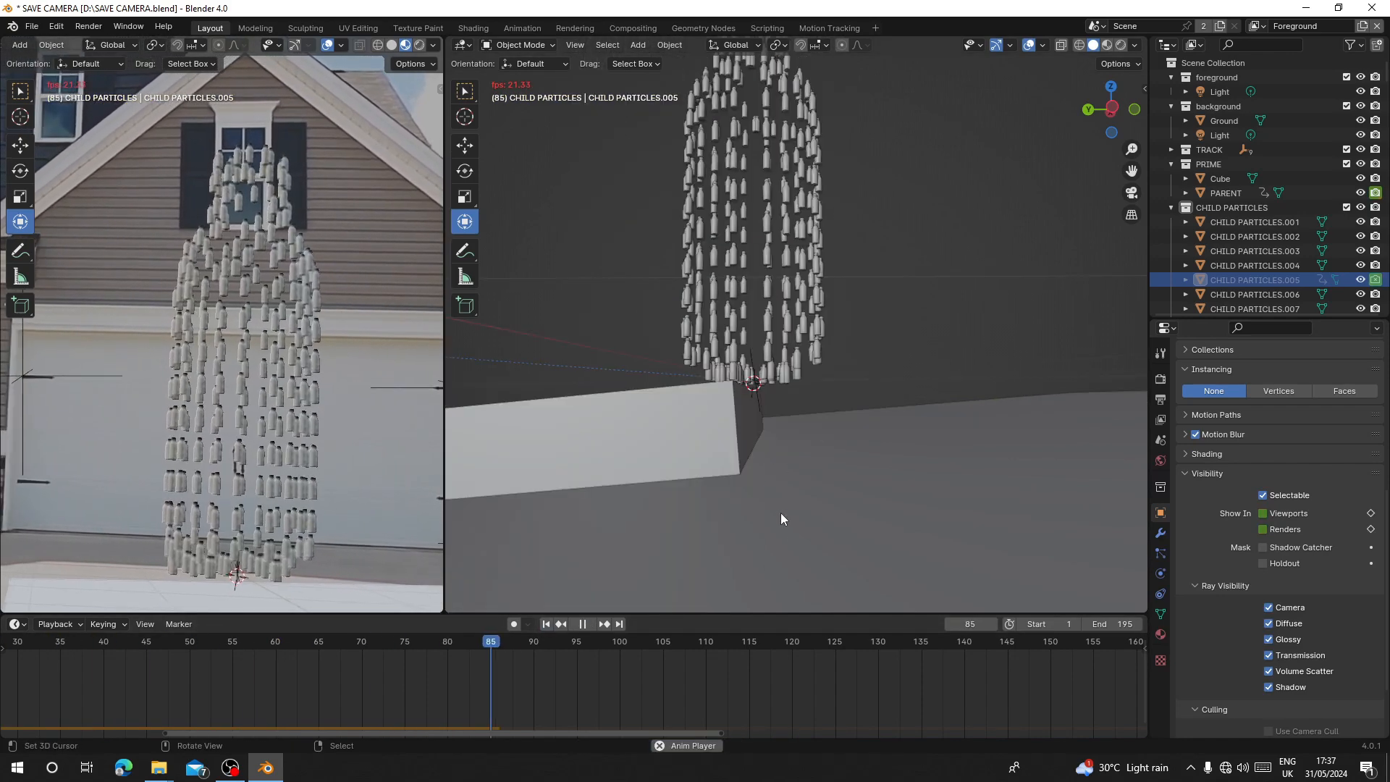
{"action": "key", "text": "space"}
Step: Add a rigid body to the Ground plane and another to the Cube beside the bottle
{"action": "scroll", "coordinate": [776, 515], "scroll_direction": "down", "scroll_amount": 6}
{"action": "middle_click_drag", "start_coordinate": [798, 443], "coordinate": [795, 484]}
{"action": "right_click", "coordinate": [663, 462]}
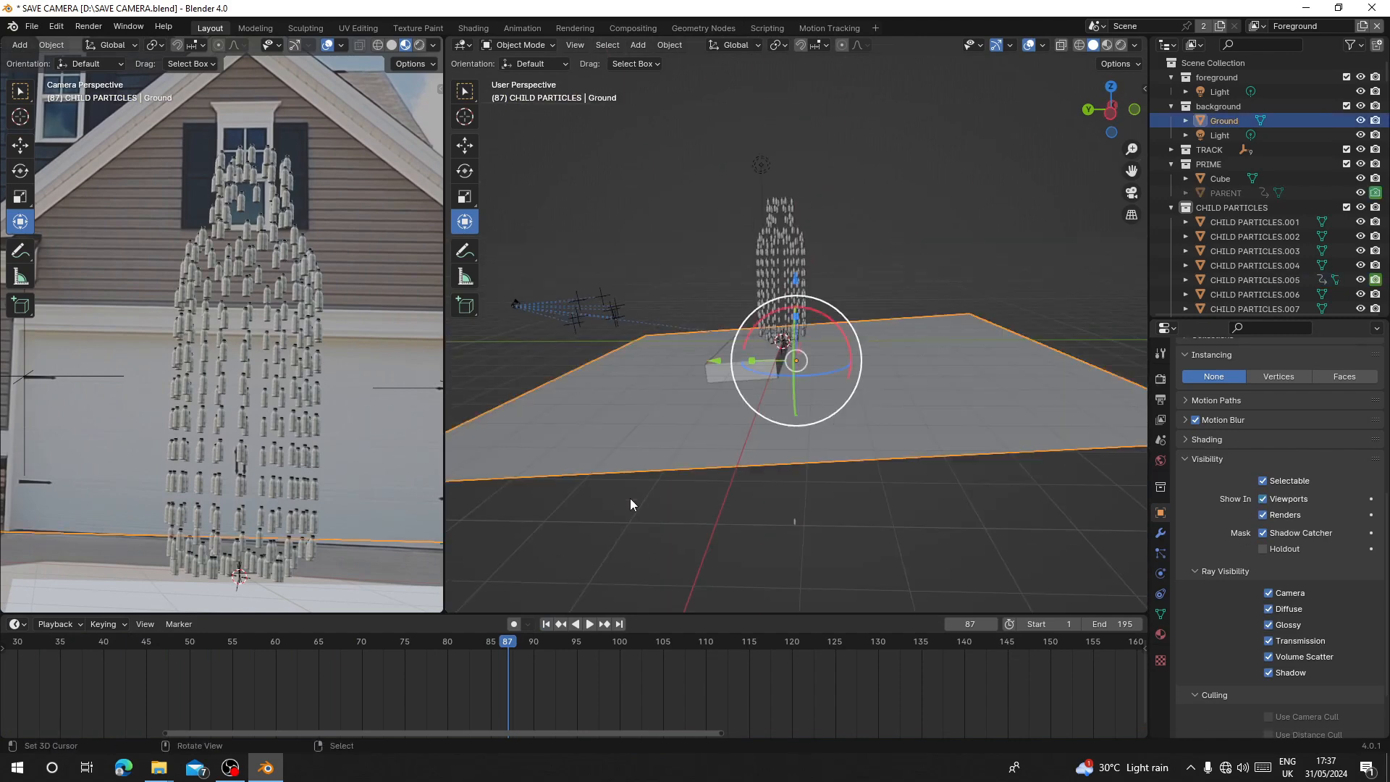
{"action": "left_click", "coordinate": [1161, 574]}
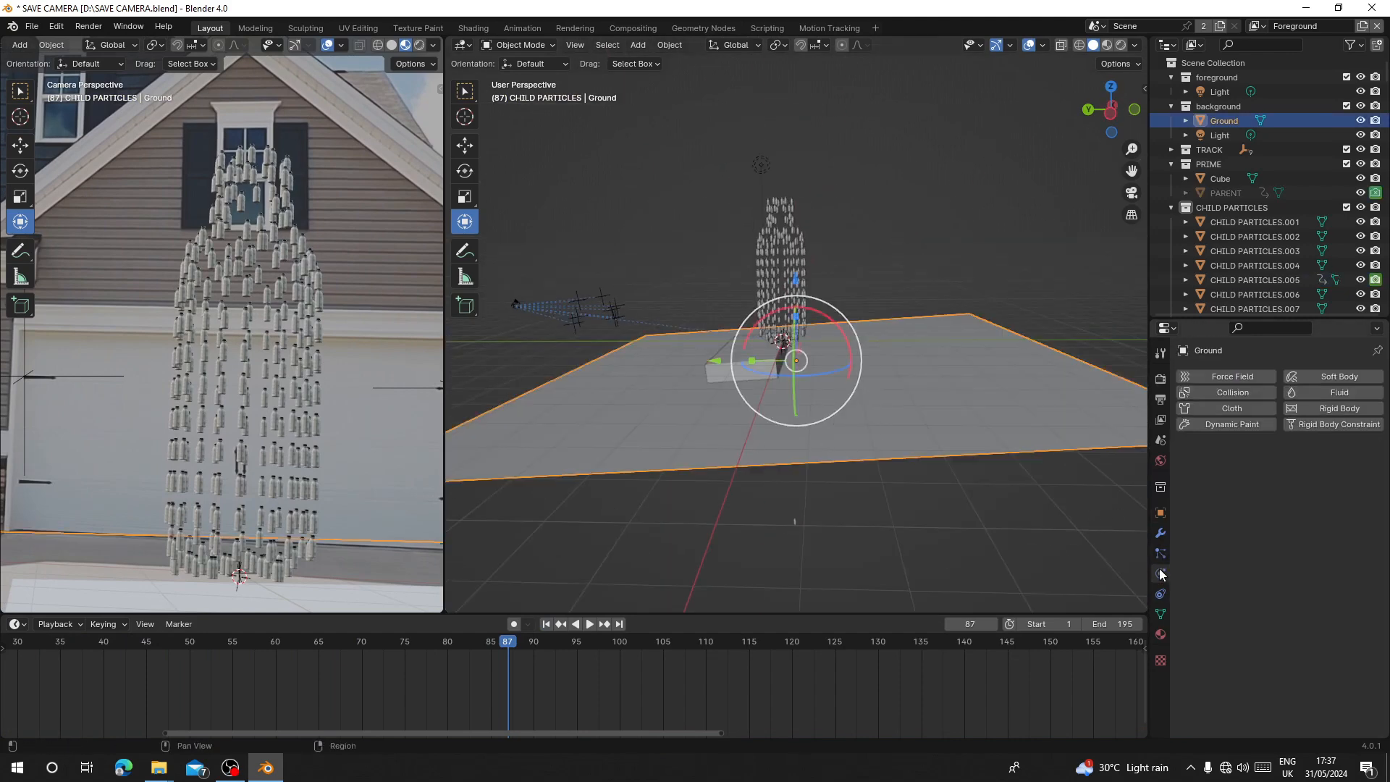
{"action": "left_click", "coordinate": [1340, 409]}
{"action": "right_click", "coordinate": [757, 373]}
{"action": "left_click", "coordinate": [1338, 410]}
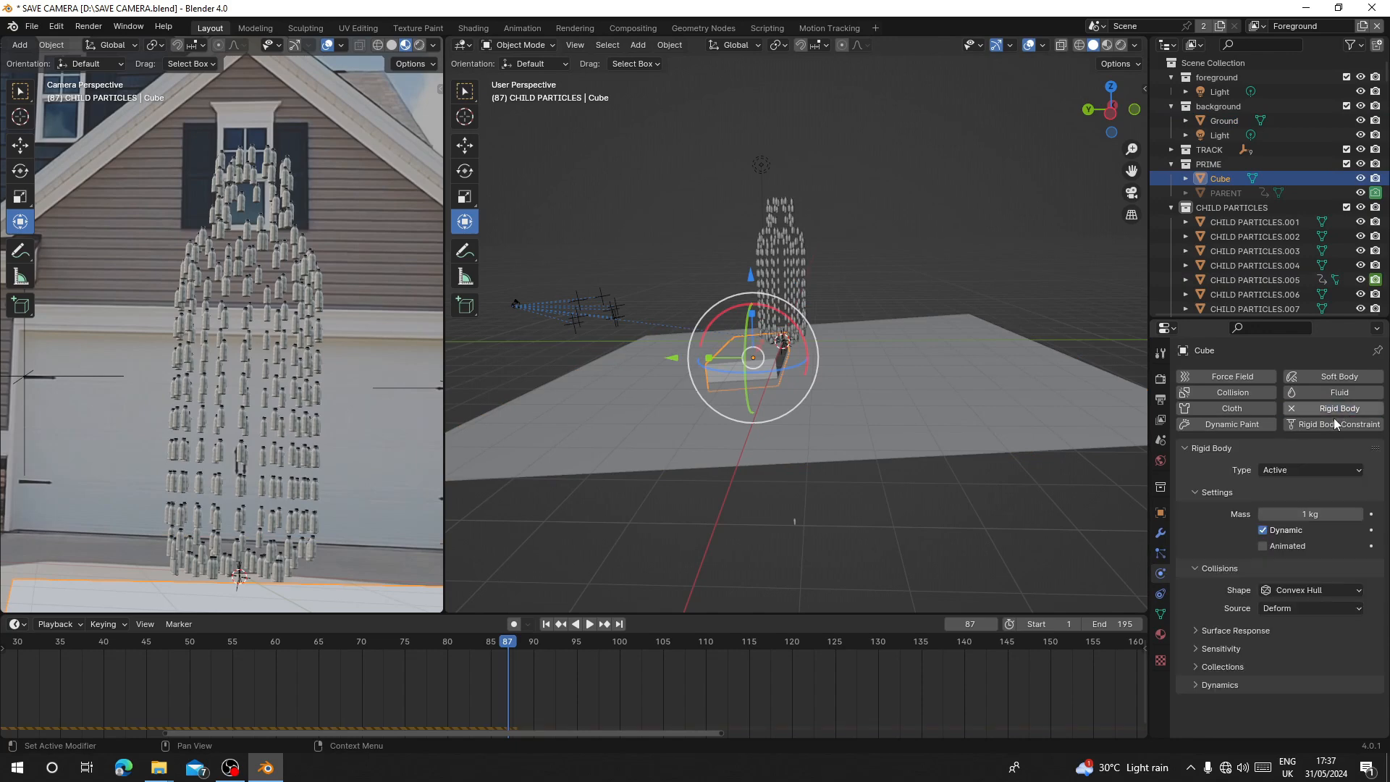
Step: Play the animation from the start to check how the Ground and Cube behave, and return to frame 1
{"action": "scroll", "coordinate": [833, 345], "scroll_direction": "up", "scroll_amount": 6}
{"action": "left_click", "coordinate": [547, 625]}
{"action": "scroll", "coordinate": [819, 382], "scroll_direction": "down", "scroll_amount": 4}
{"action": "key", "text": "space"}
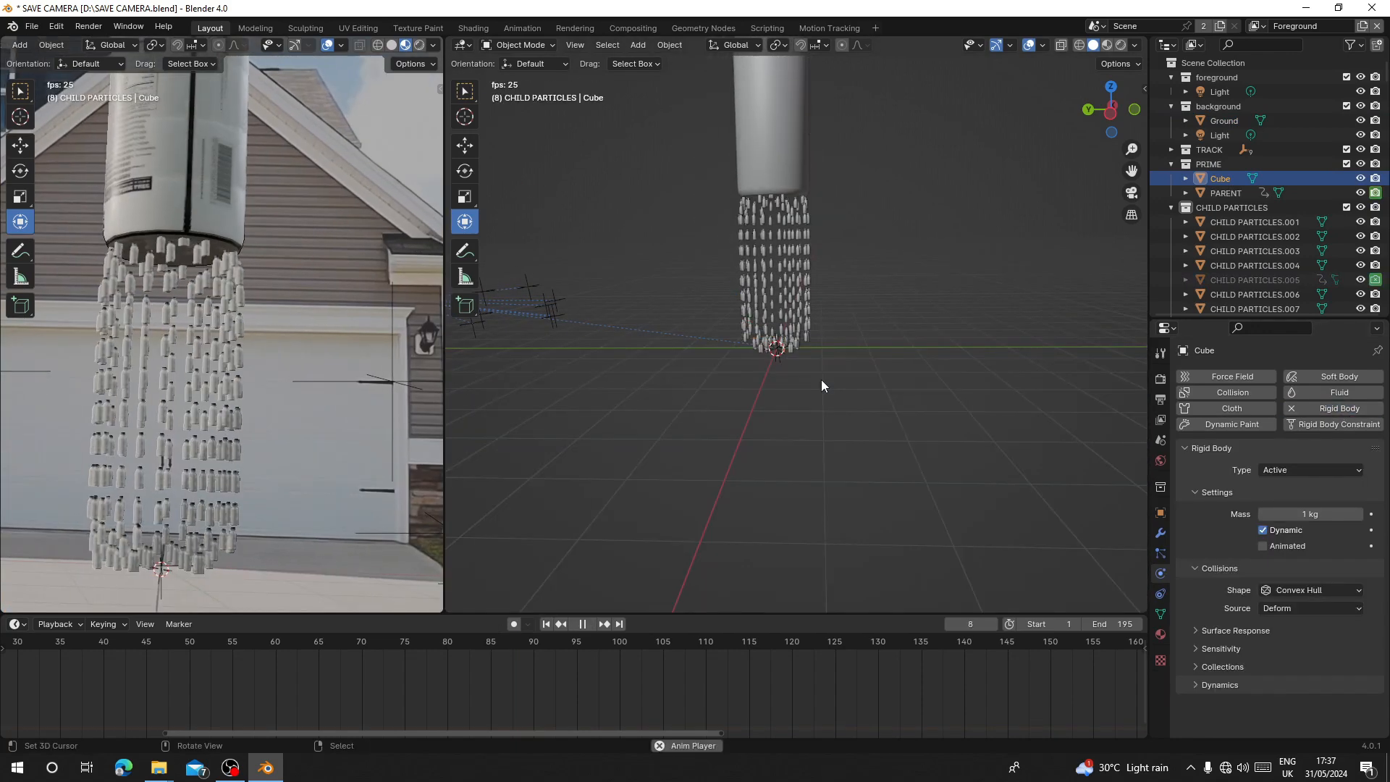
{"action": "key", "text": "space"}
{"action": "scroll", "coordinate": [758, 427], "scroll_direction": "down", "scroll_amount": 3}
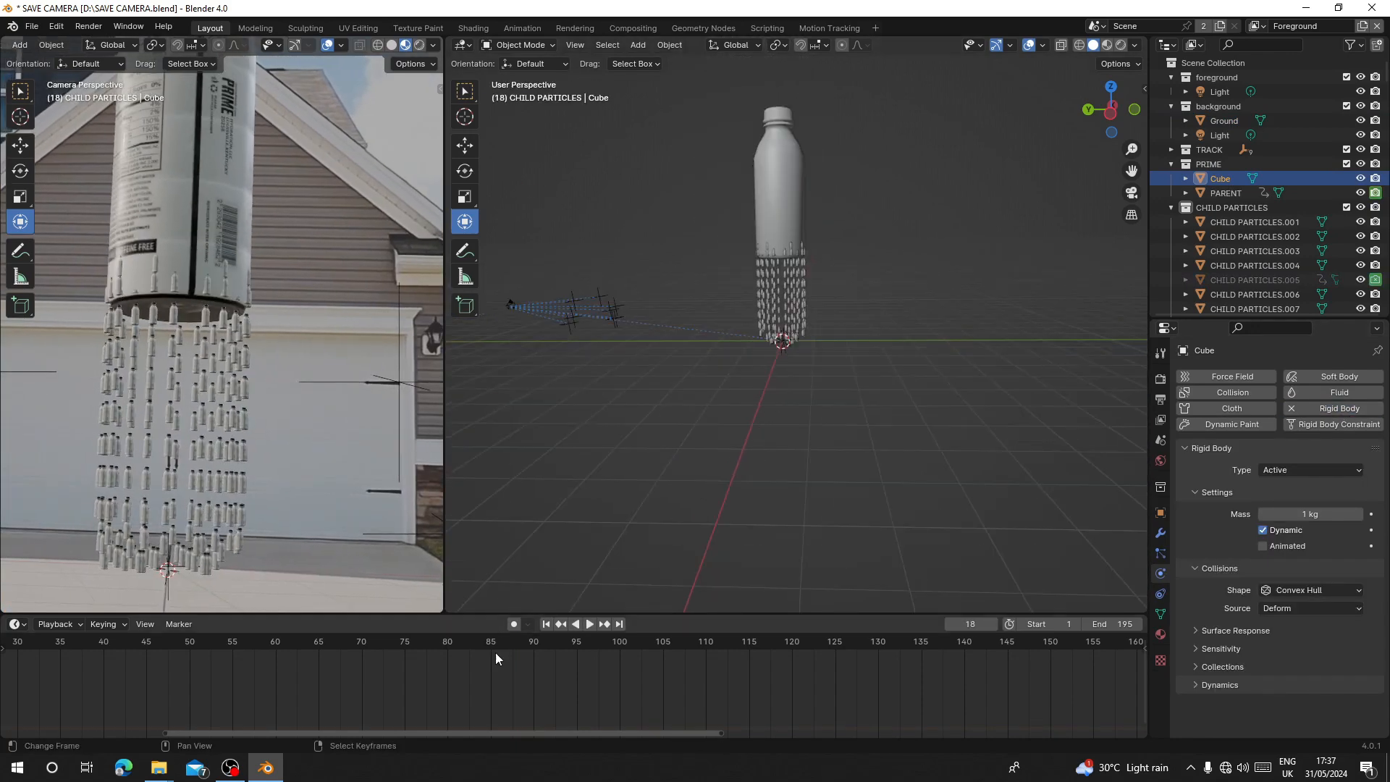
{"action": "left_click", "coordinate": [550, 625]}
Step: Set the rigid body type of the Cube and the Ground to Passive, and play the animation to check the miniature's landing
{"action": "right_click", "coordinate": [745, 359]}
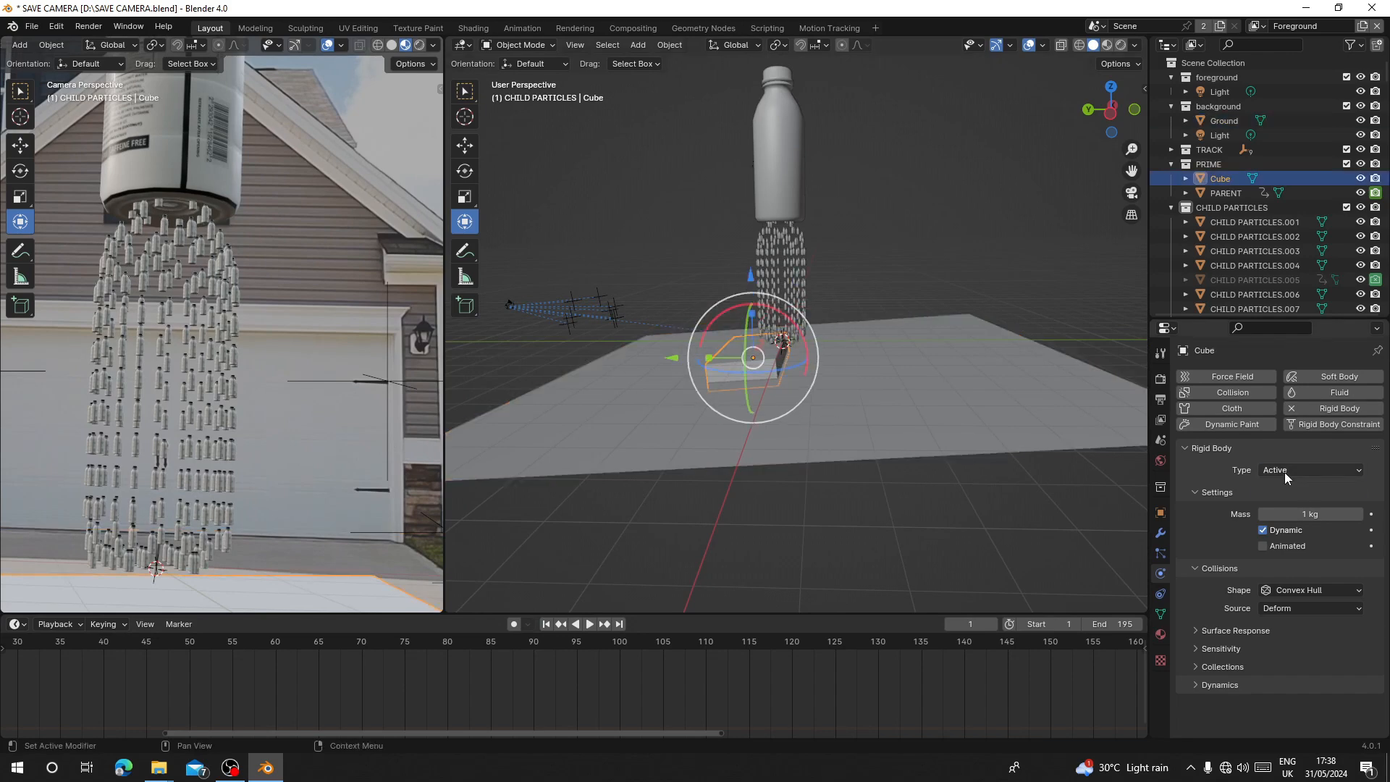
{"action": "left_click", "coordinate": [698, 436]}
{"action": "left_click", "coordinate": [1331, 472]}
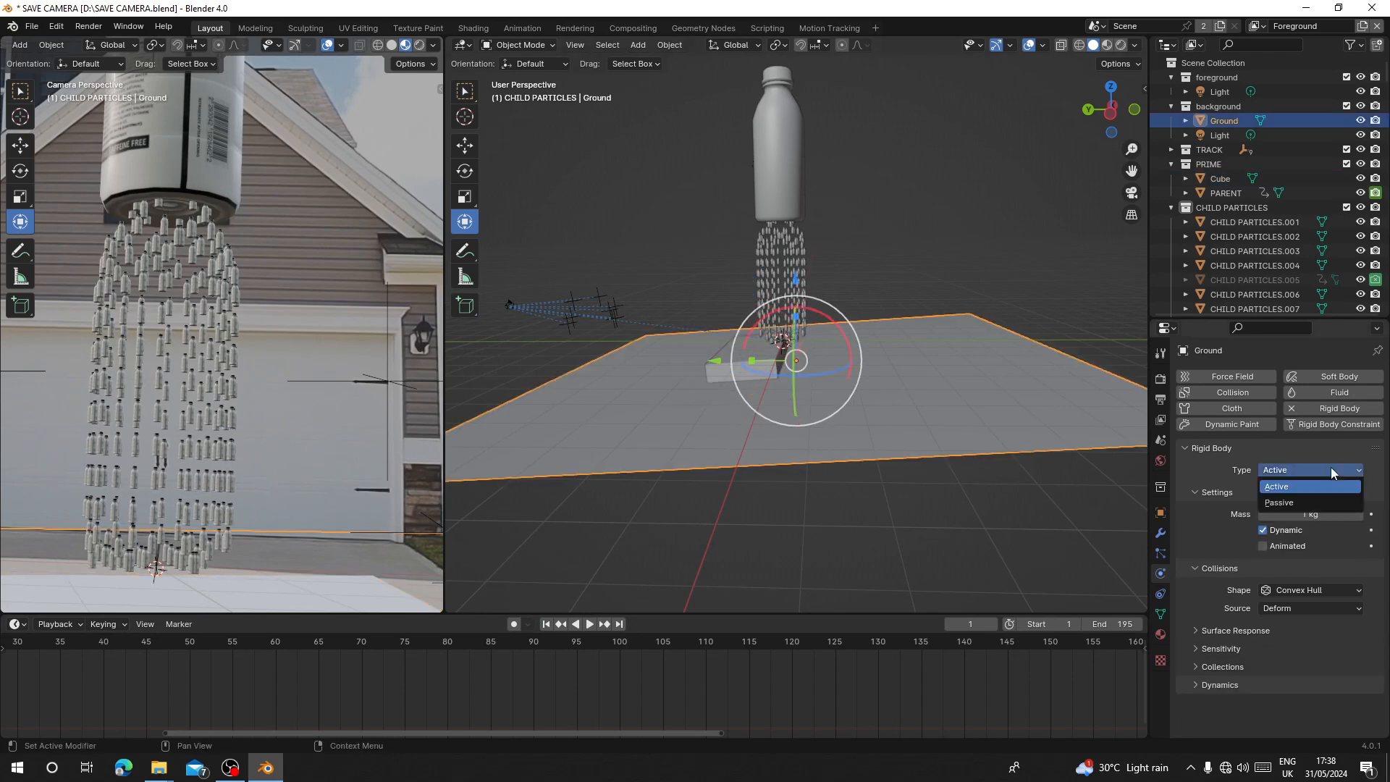
{"action": "left_click", "coordinate": [1304, 506]}
{"action": "key", "text": "space"}
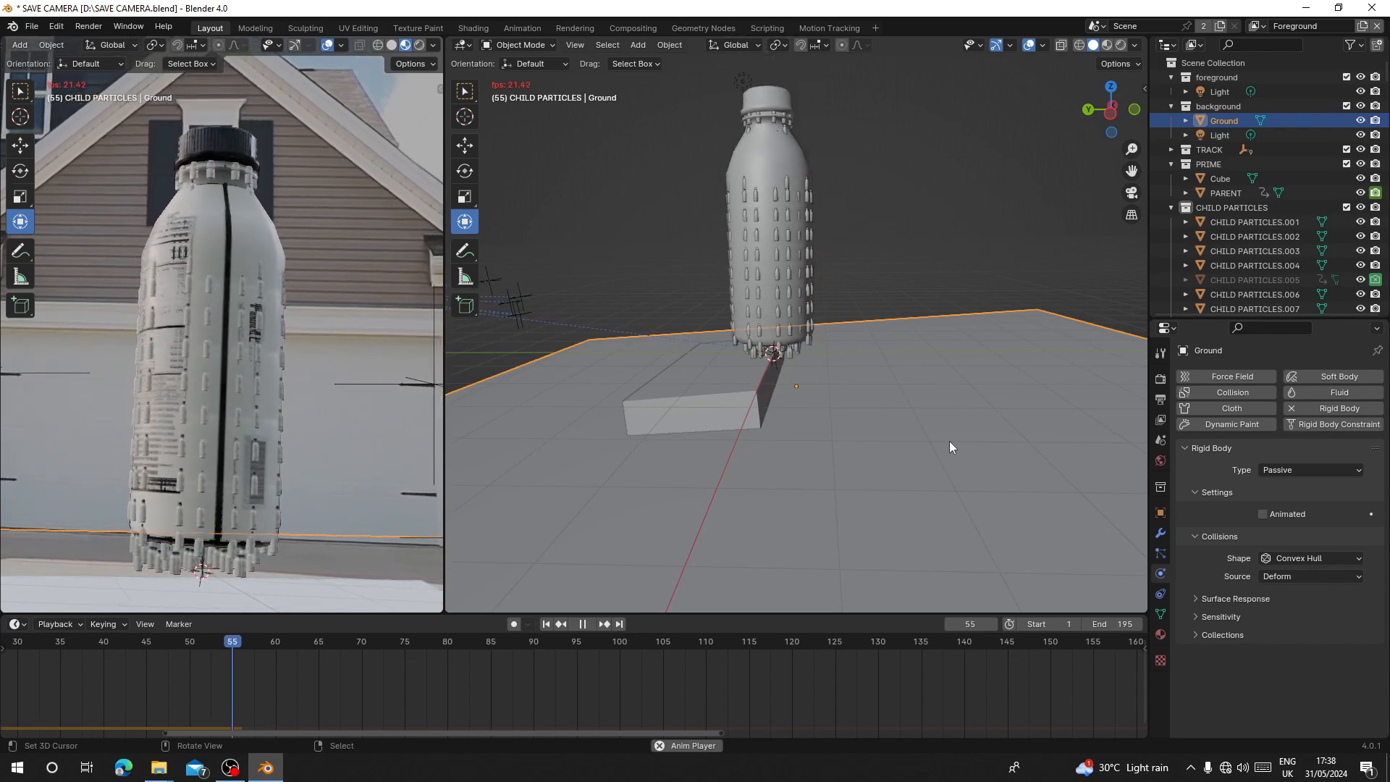
{"action": "scroll", "coordinate": [836, 459], "scroll_direction": "up", "scroll_amount": 3}
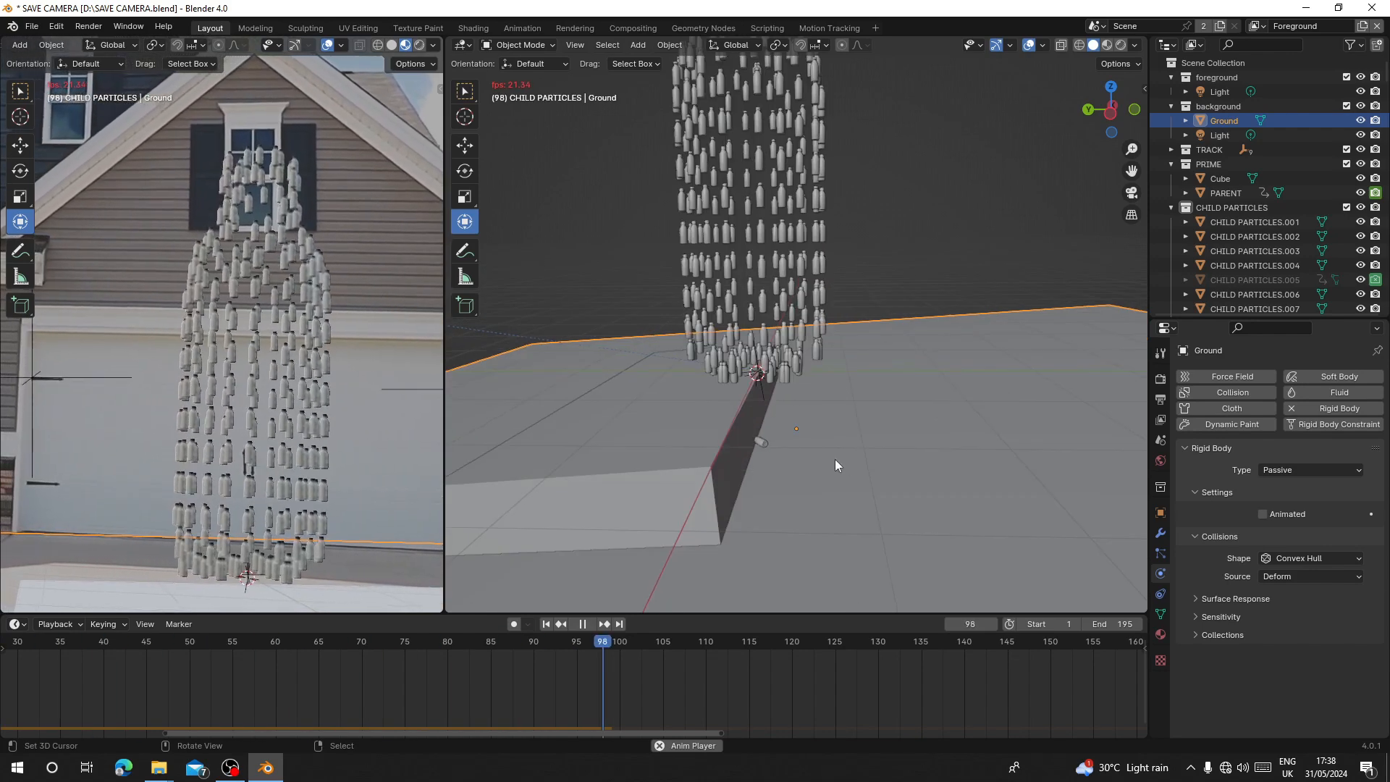
Step: Set the Cube's rigid body collision shape to Box and replay the animation to frame 99
{"action": "left_click", "coordinate": [1291, 558]}
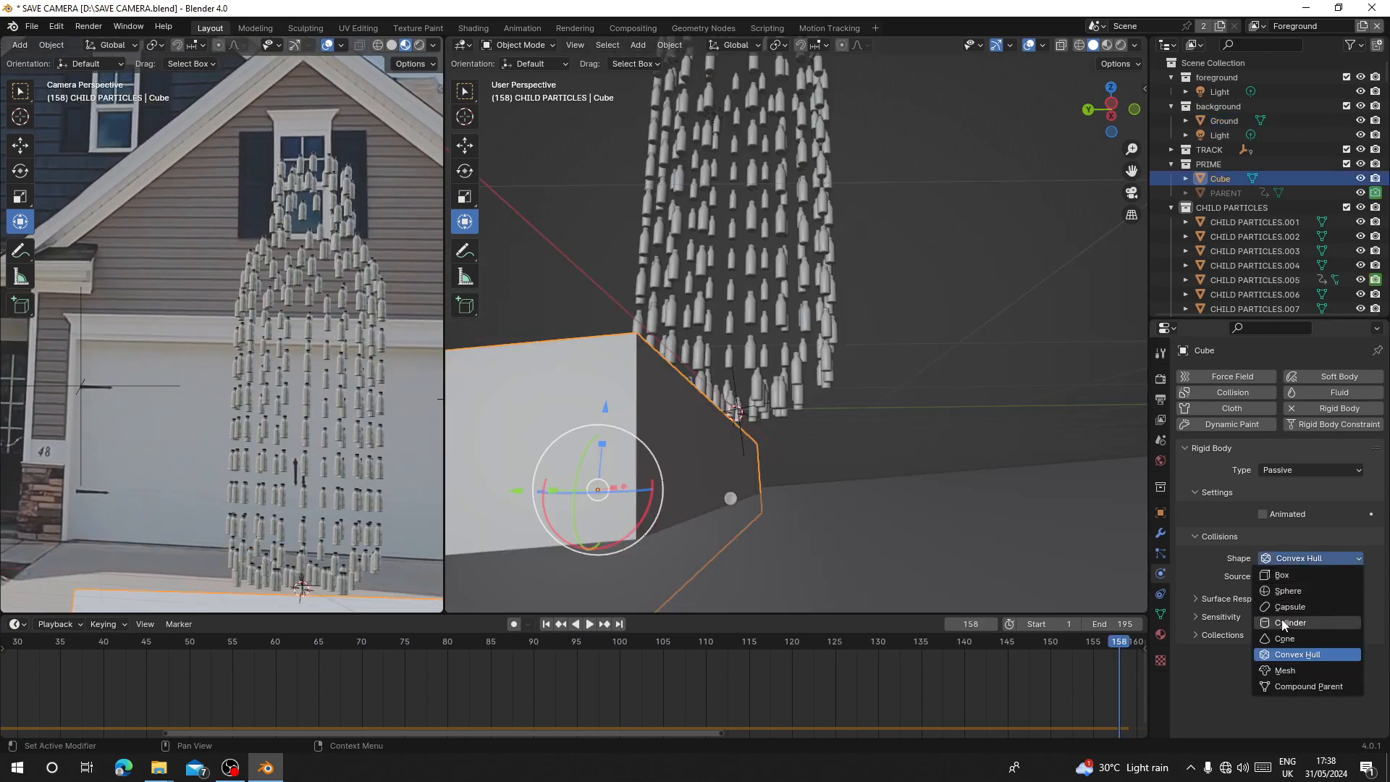
{"action": "left_click", "coordinate": [1282, 575]}
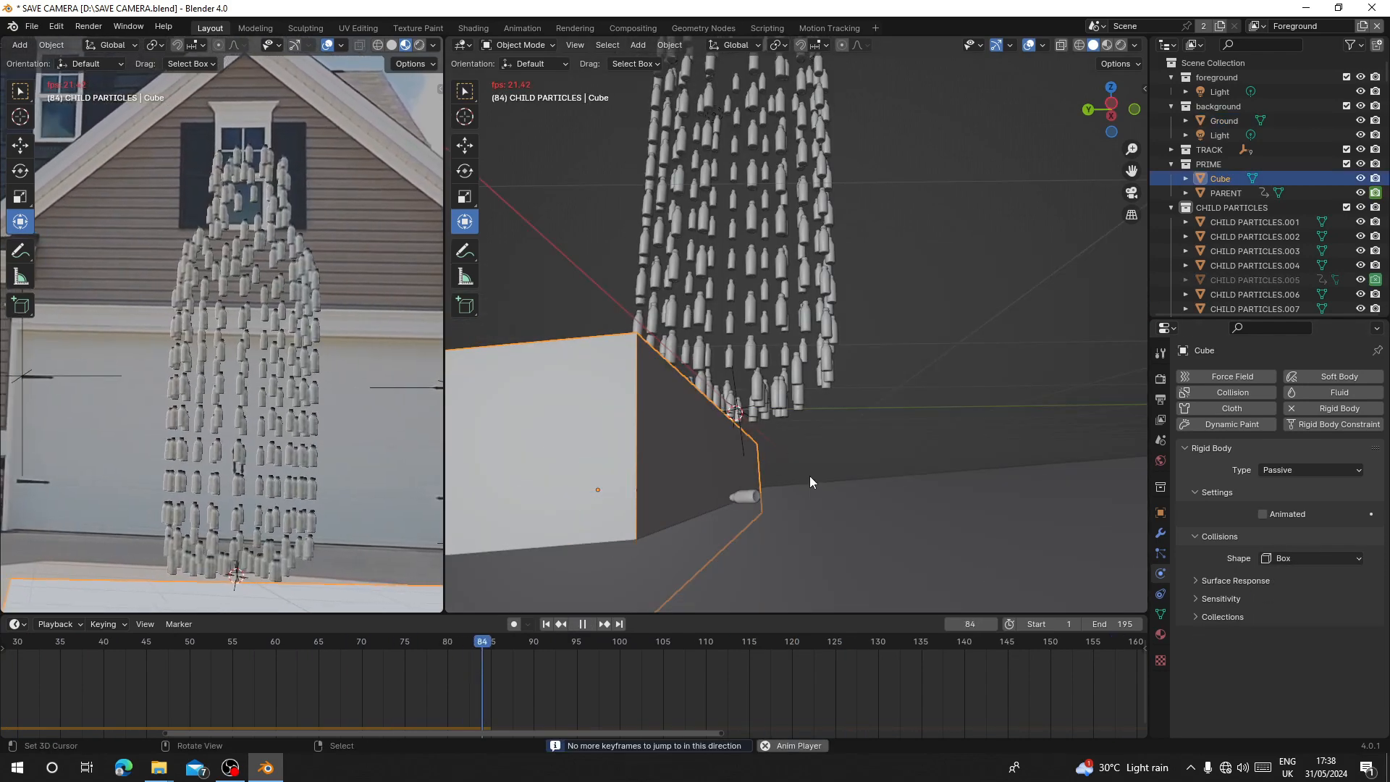
{"action": "scroll", "coordinate": [810, 475], "scroll_direction": "down", "scroll_amount": 10}
{"action": "key", "text": "space"}
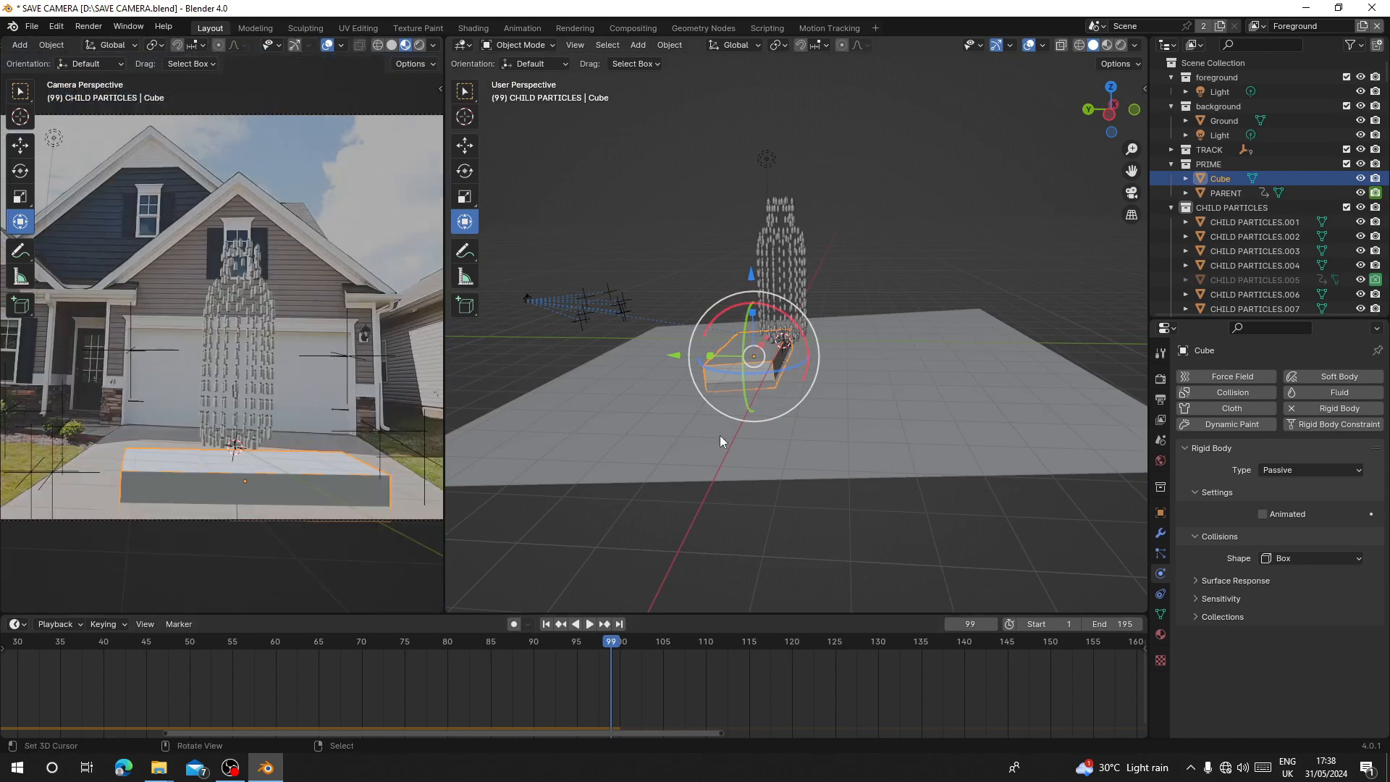
Step: Rotate the Ground and Cube together slightly so that their surfaces lie level beneath the miniatures
{"action": "right_click", "coordinate": [719, 433]}
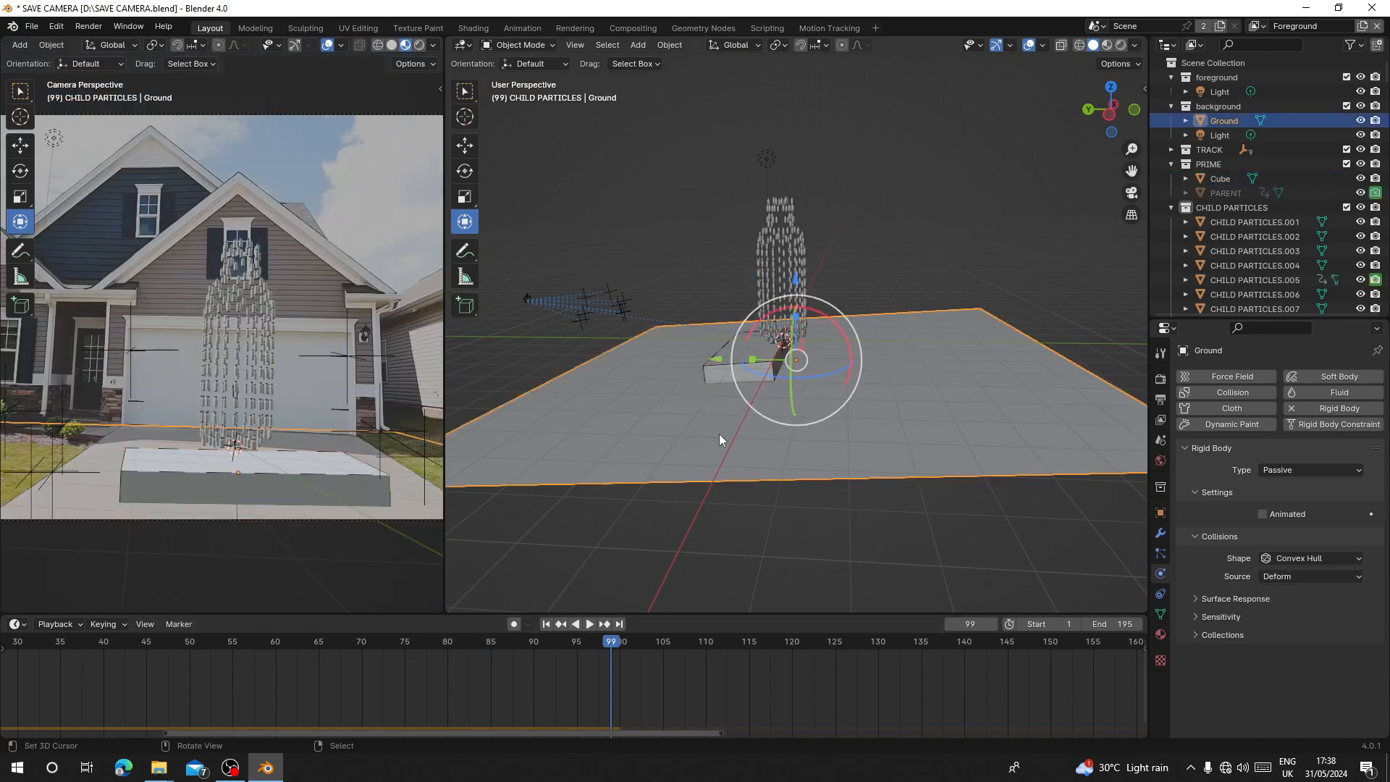
{"action": "right_click", "coordinate": [732, 372], "text": "shift"}
{"action": "middle_click_drag", "start_coordinate": [802, 353], "coordinate": [732, 335]}
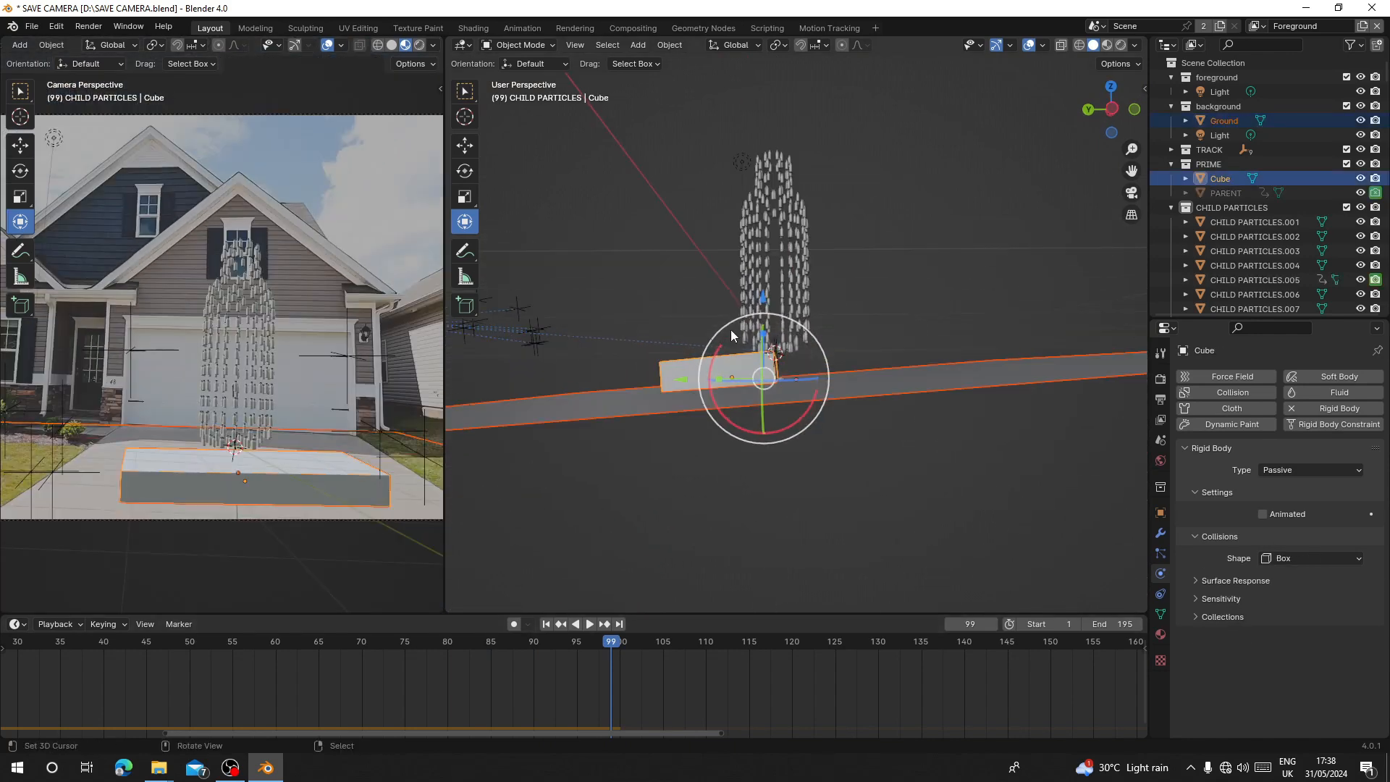
{"action": "left_click_drag", "start_coordinate": [719, 343], "coordinate": [721, 342]}
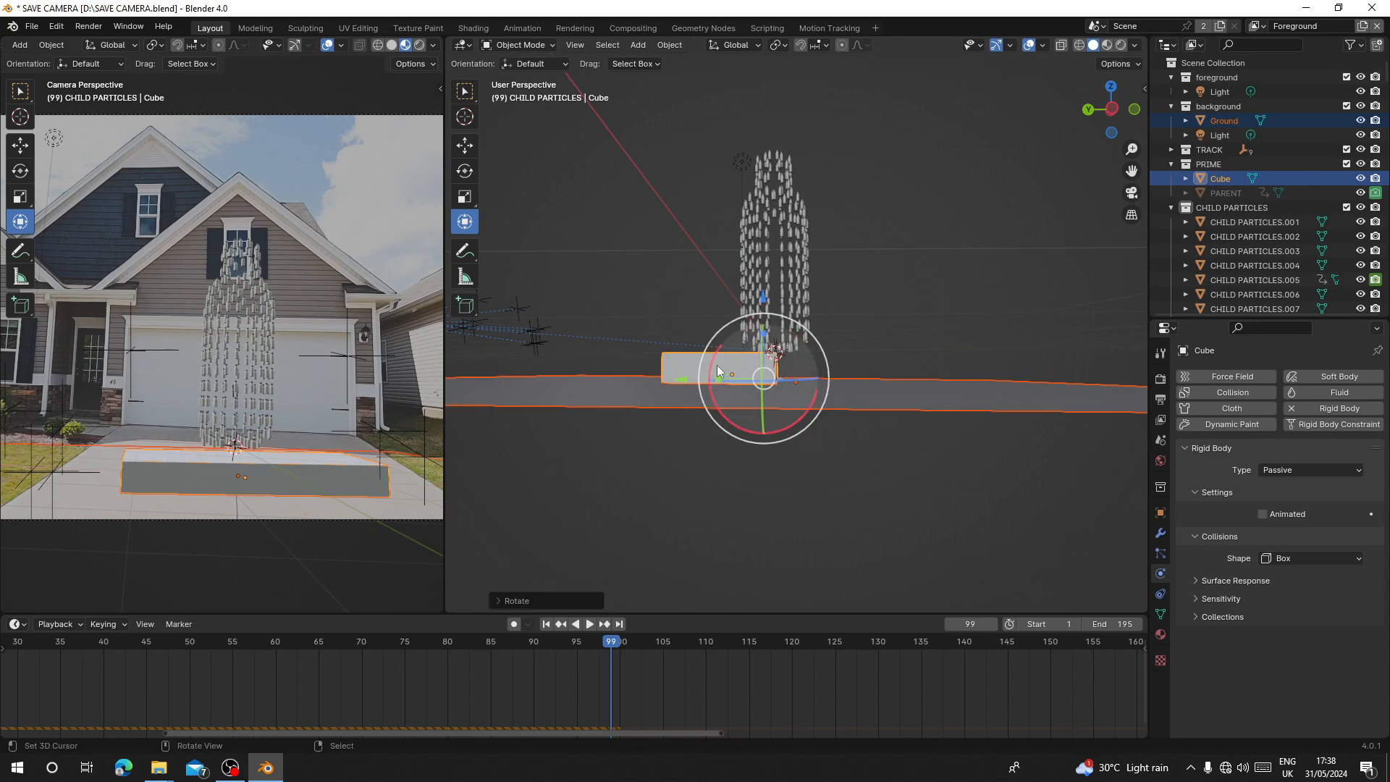
Step: Play the animation from the start and examine up close how the miniature lands on the levelled ground
{"action": "left_click", "coordinate": [547, 627]}
{"action": "key", "text": "space"}
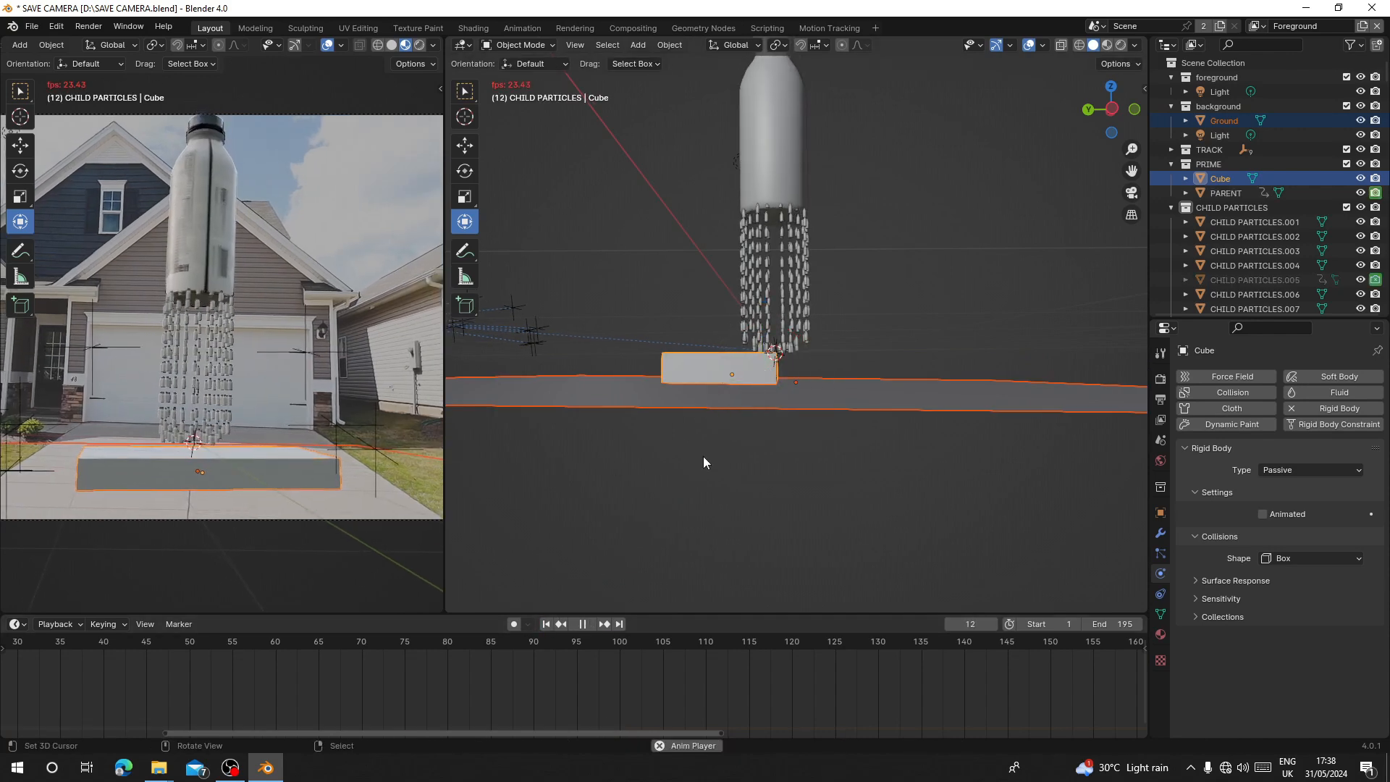
{"action": "middle_click_drag", "start_coordinate": [818, 304], "coordinate": [814, 254]}
{"action": "middle_click_drag", "start_coordinate": [807, 375], "coordinate": [794, 394]}
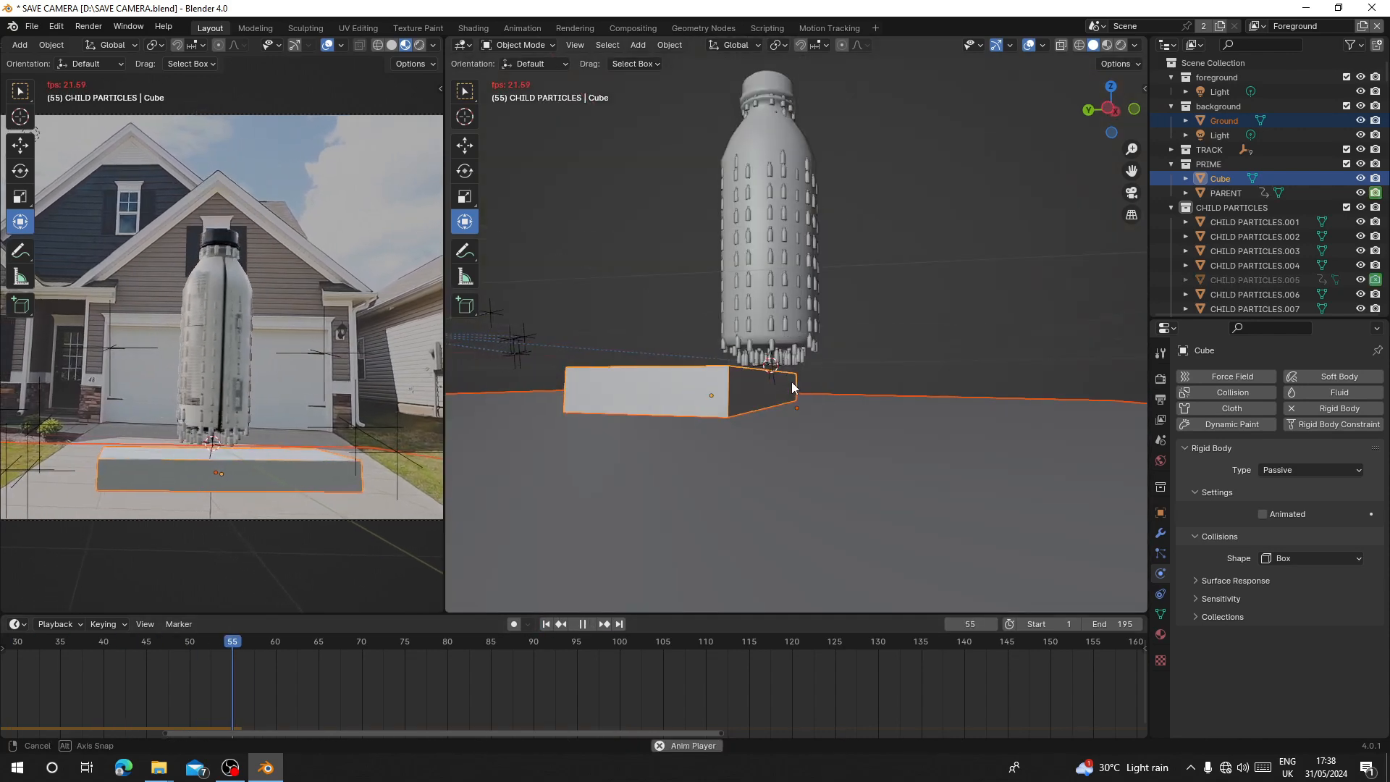
{"action": "scroll", "coordinate": [801, 440], "scroll_direction": "up", "scroll_amount": 3}
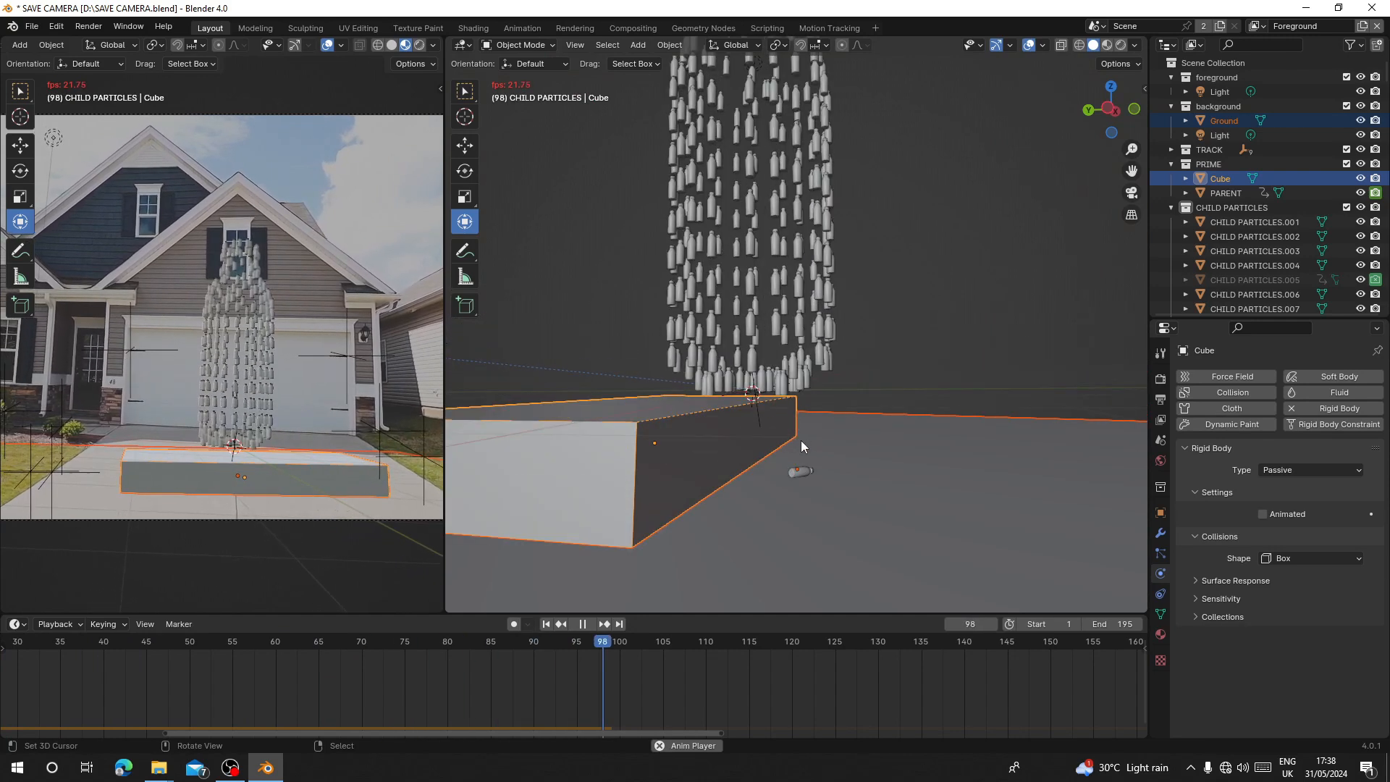
{"action": "key", "text": "space"}
{"action": "left_click", "coordinate": [547, 626]}
Step: Move to frame 68 and select the falling miniature CHILD PARTICLES.005
{"action": "middle_click_drag", "start_coordinate": [805, 443], "coordinate": [808, 462]}
{"action": "scroll", "coordinate": [809, 462], "scroll_direction": "up", "scroll_amount": 2}
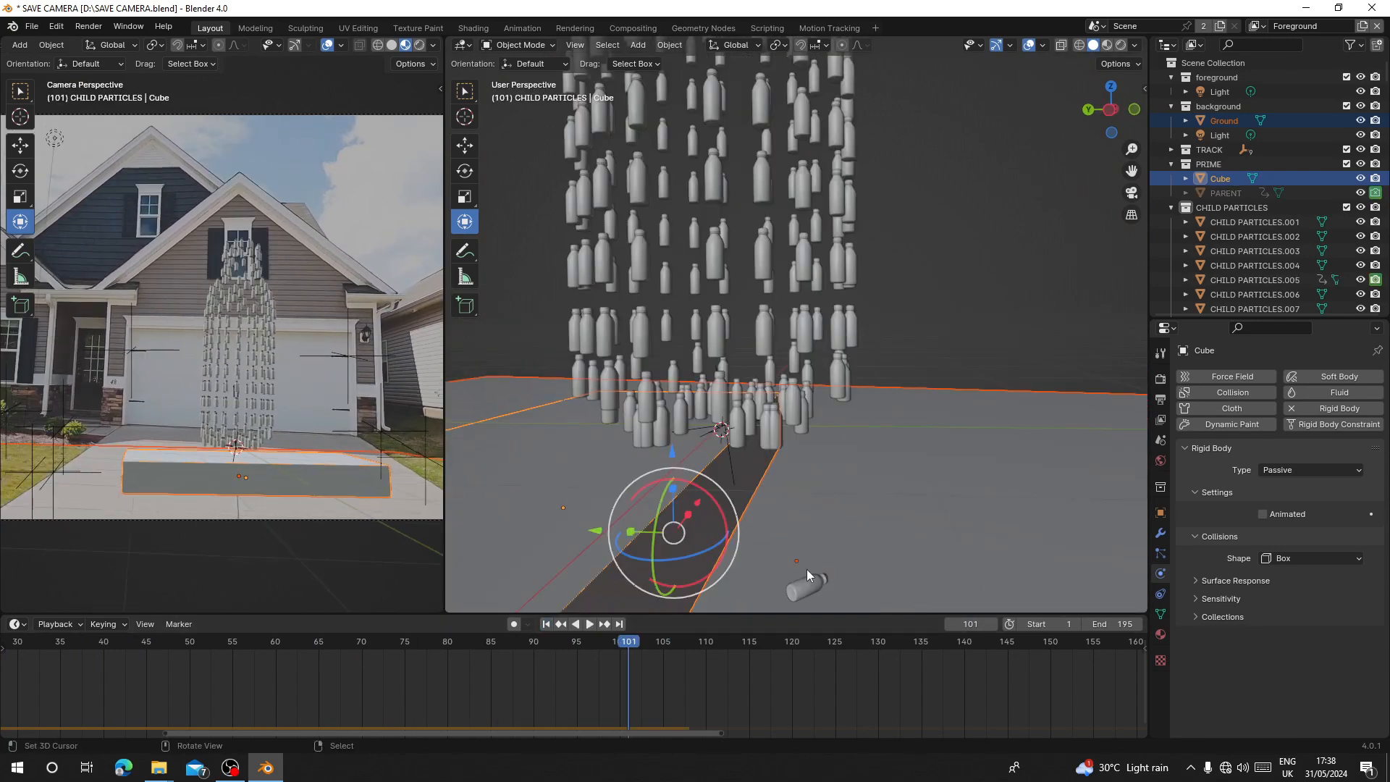
{"action": "right_click", "coordinate": [812, 584]}
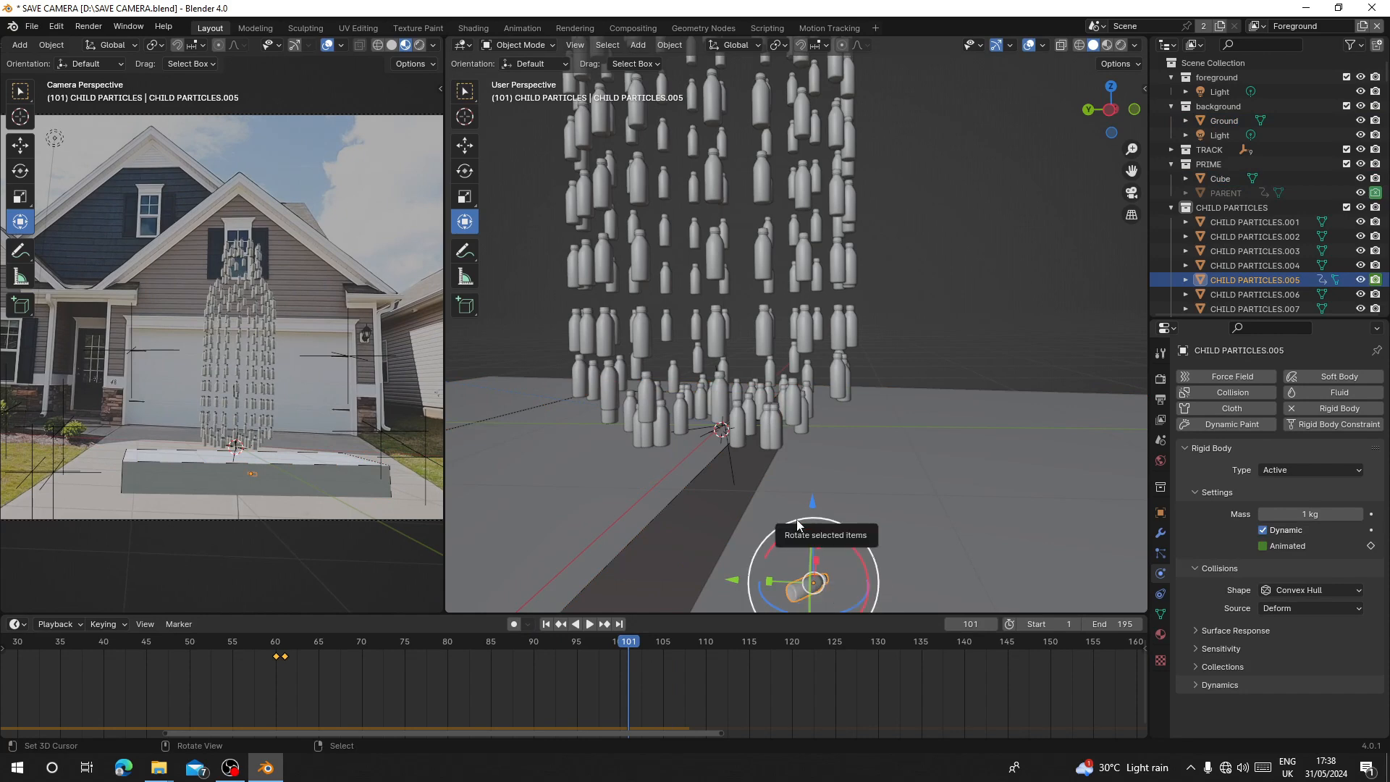
{"action": "left_click_drag", "start_coordinate": [273, 679], "coordinate": [341, 688]}
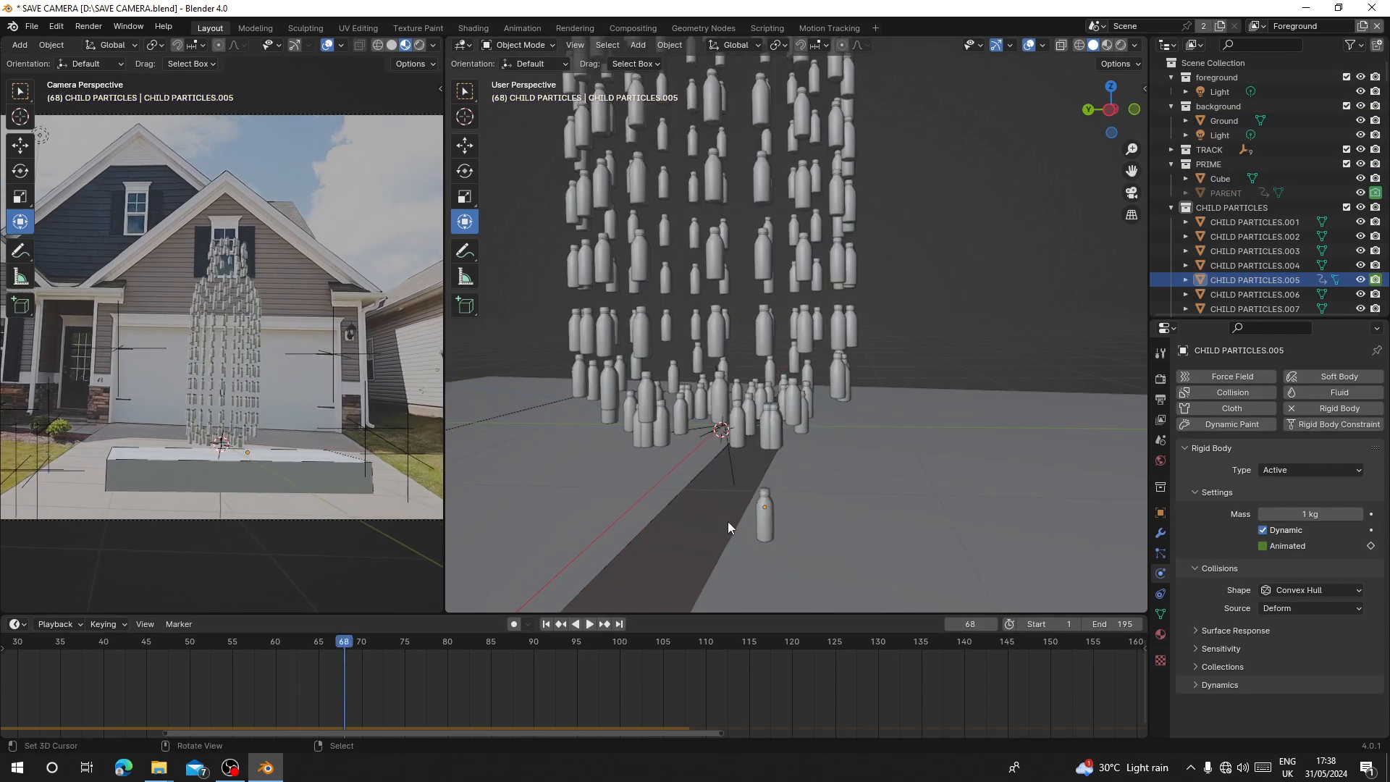
{"action": "left_click", "coordinate": [770, 517]}
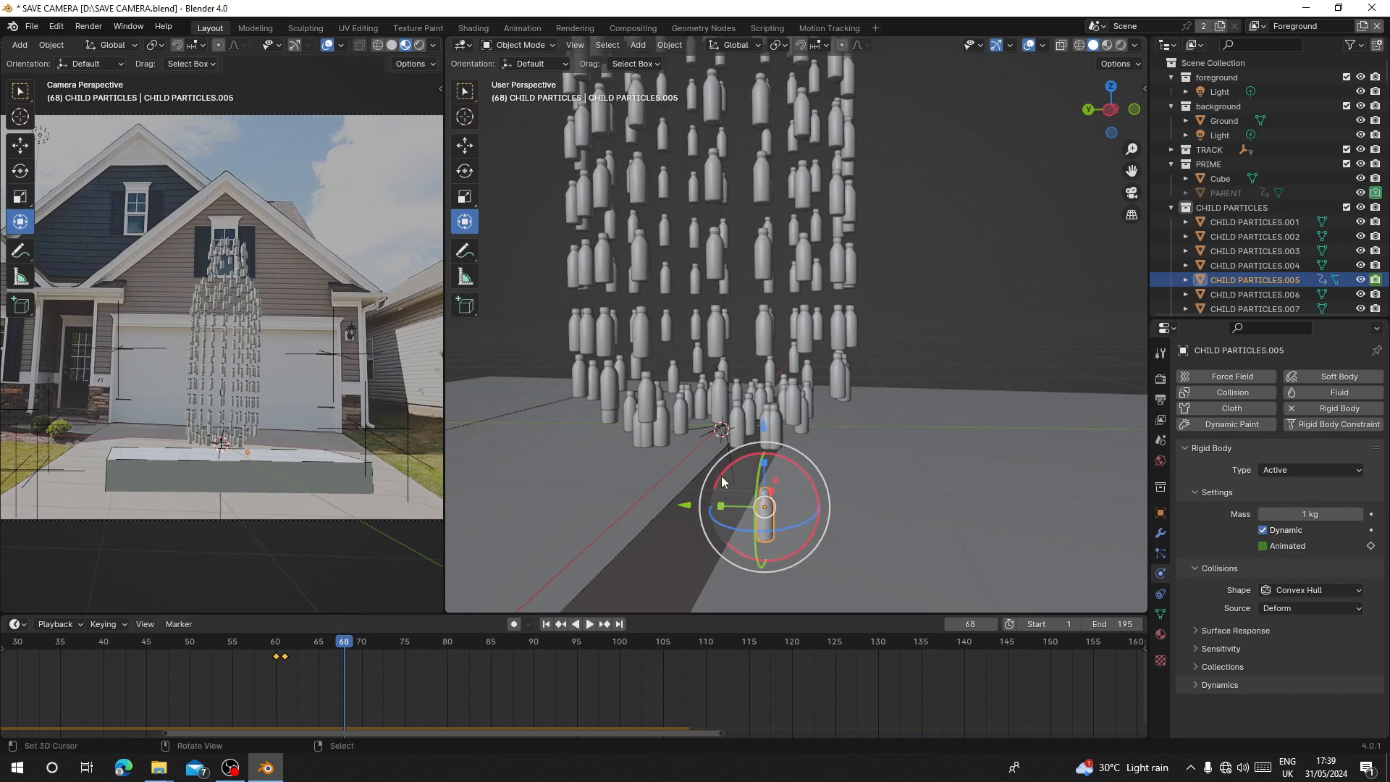
Step: Select all objects in the CHILD PARTICLES collection and copy the rigid body settings to them from the active miniature
{"action": "right_click", "coordinate": [1220, 208]}
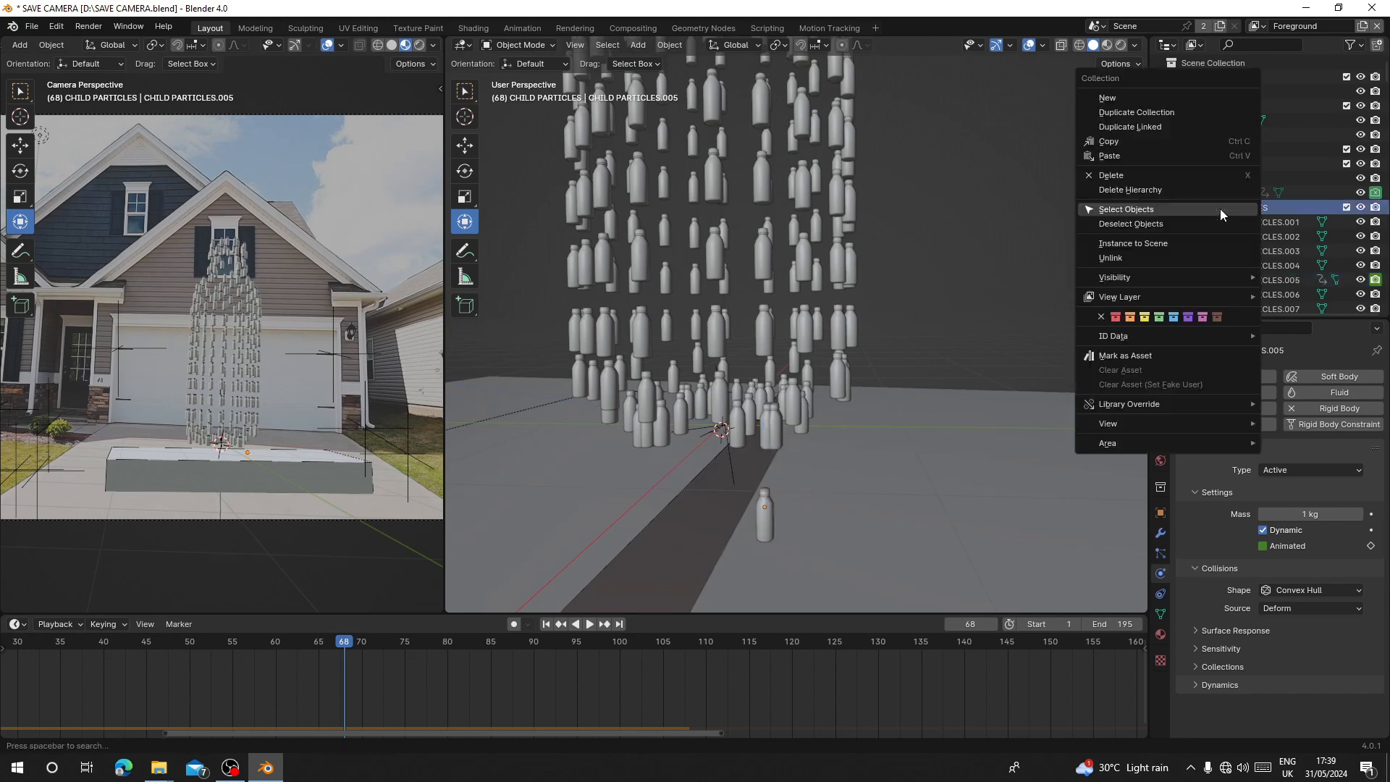
{"action": "left_click", "coordinate": [1166, 209]}
{"action": "middle_click_drag", "start_coordinate": [813, 461], "coordinate": [804, 404]}
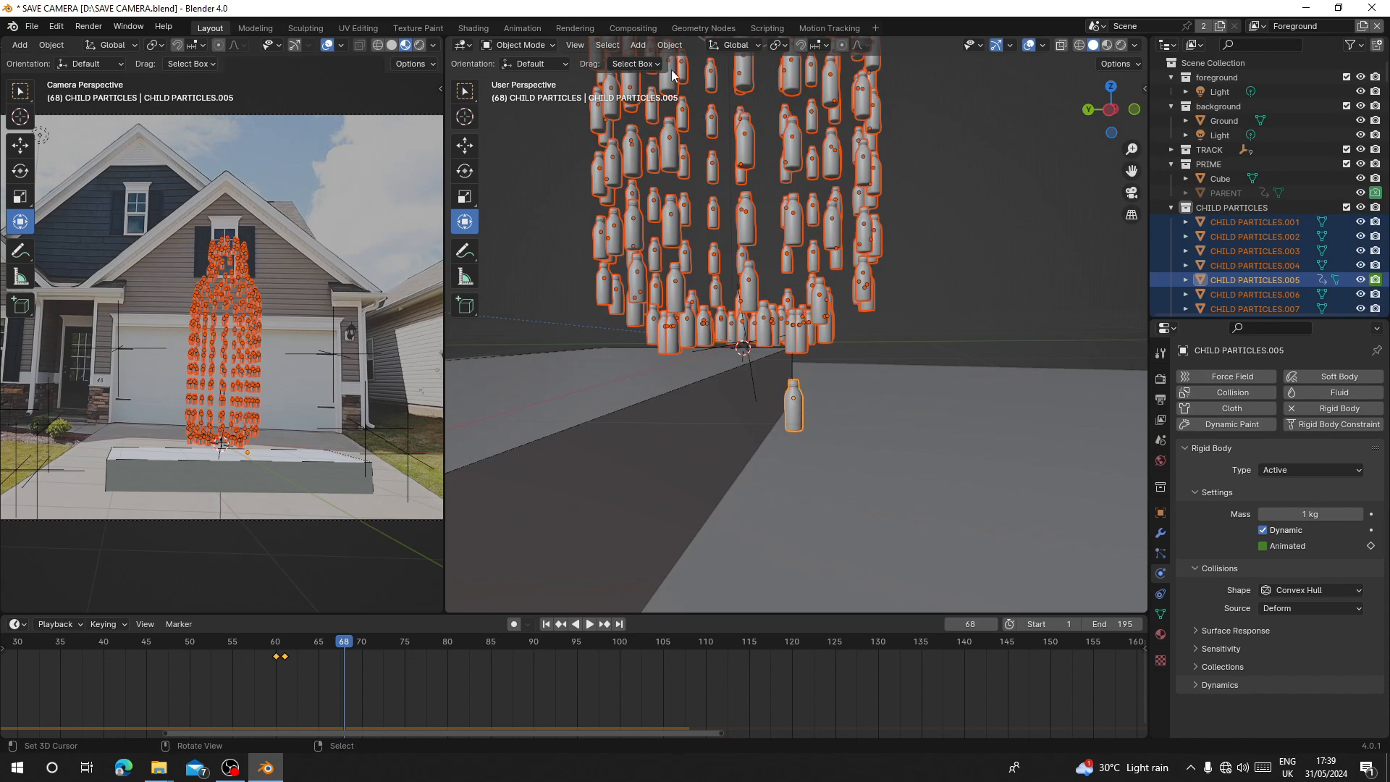
{"action": "left_click", "coordinate": [665, 52]}
{"action": "mouse_move", "coordinate": [681, 425]}
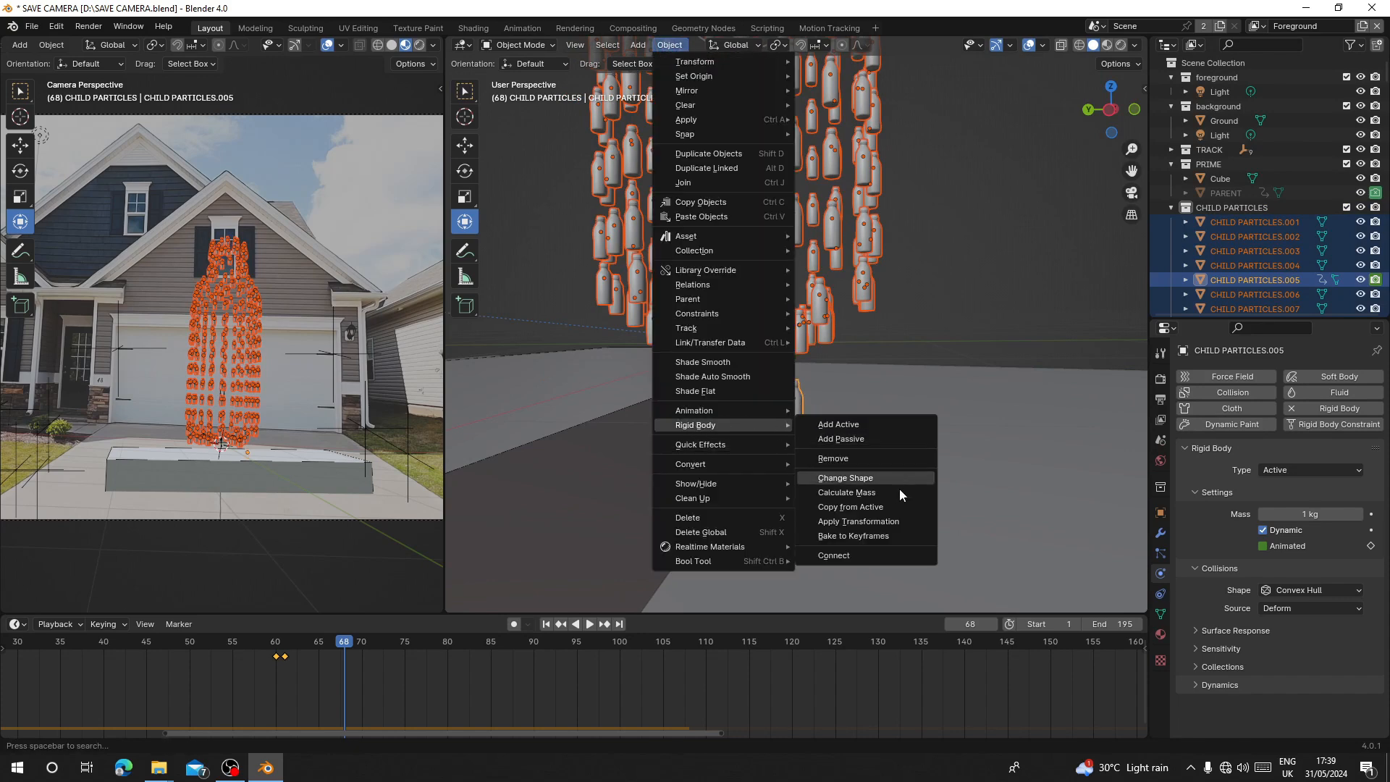
{"action": "left_click", "coordinate": [853, 507]}
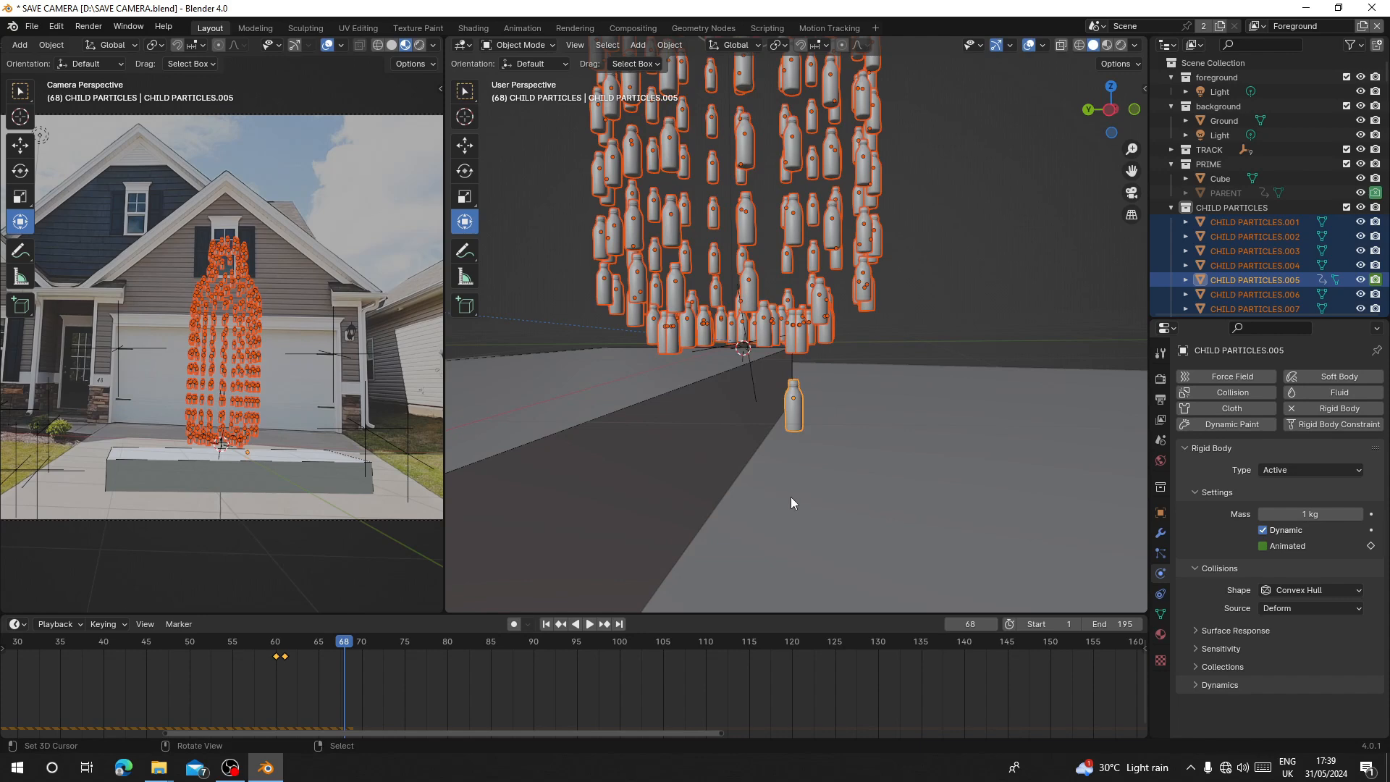
Step: Link the animation data of the active miniature CHILD PARTICLES.005 to all selected miniatures and save the file
{"action": "key", "text": "ctrl+l"}
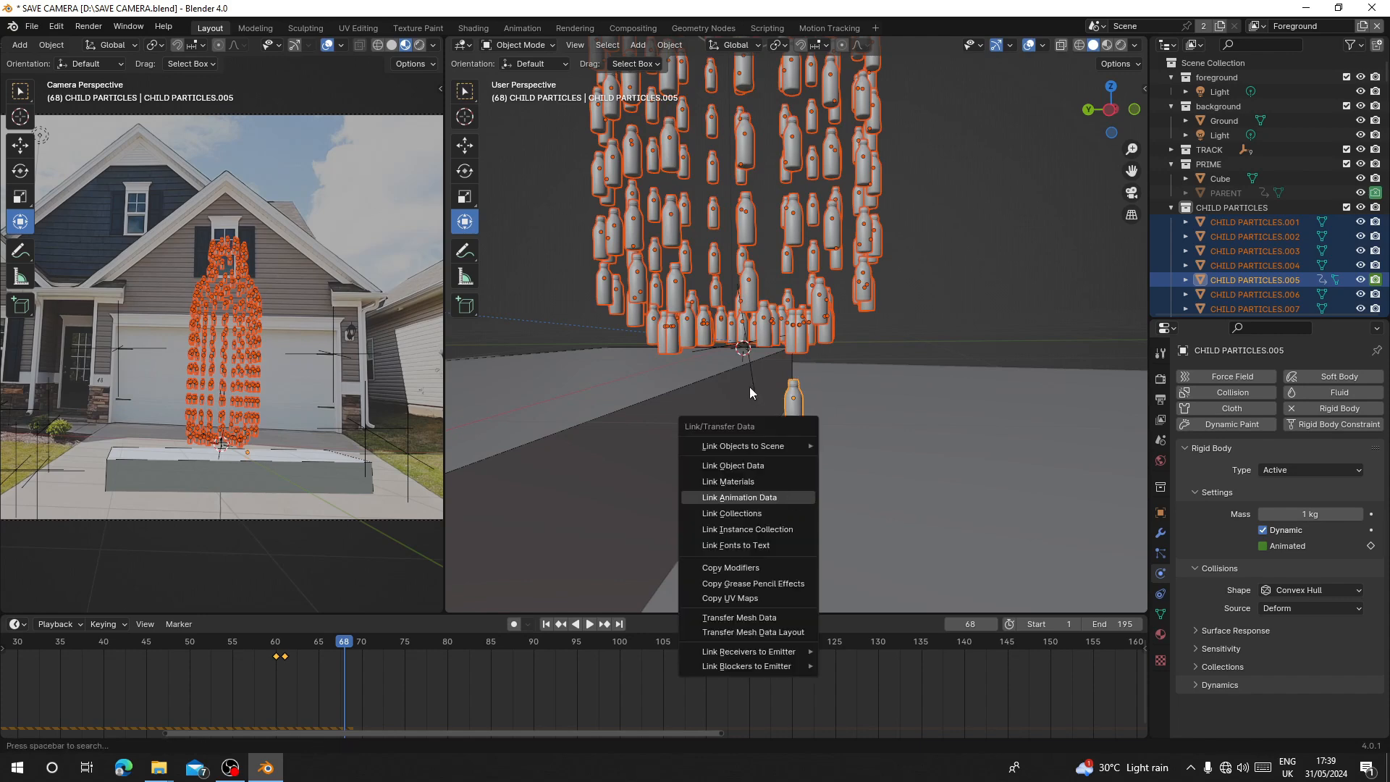
{"action": "left_click", "coordinate": [714, 498]}
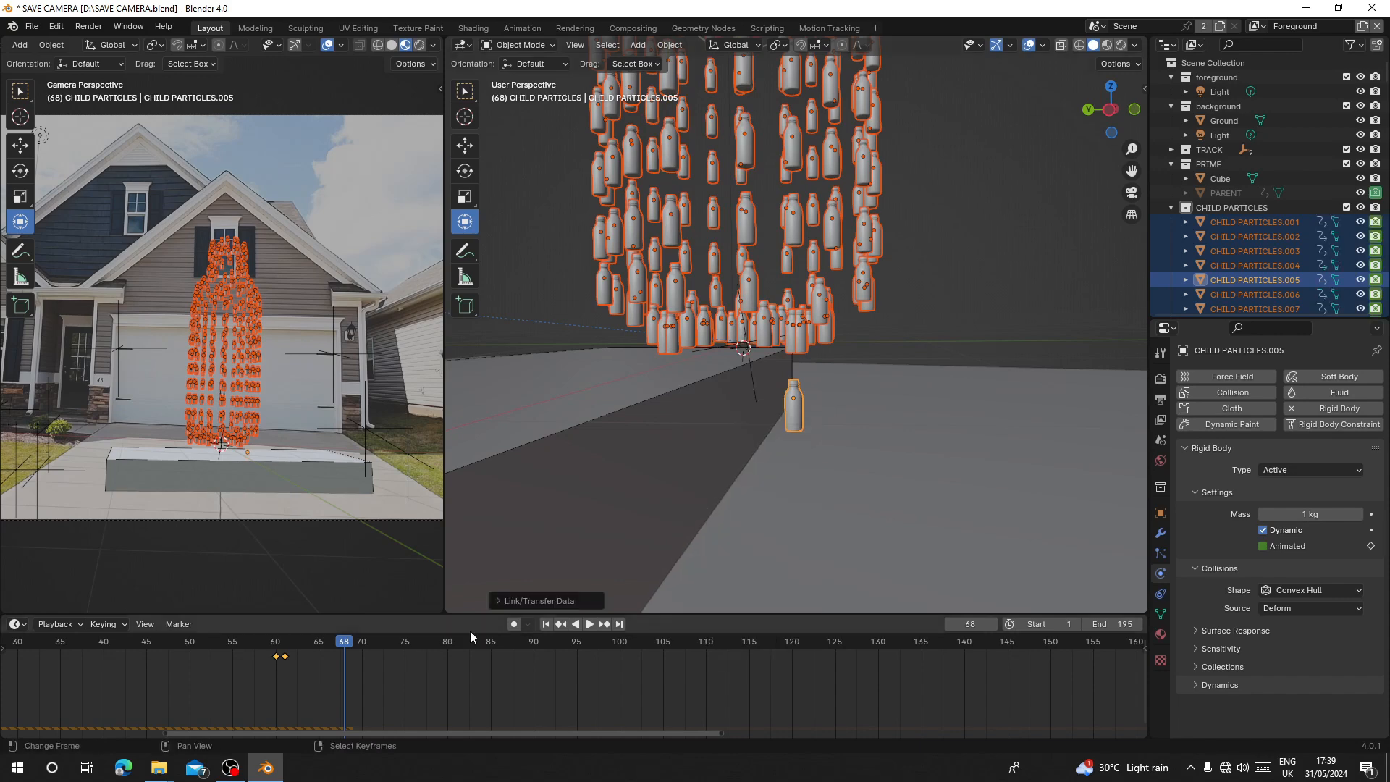
{"action": "left_click", "coordinate": [546, 624]}
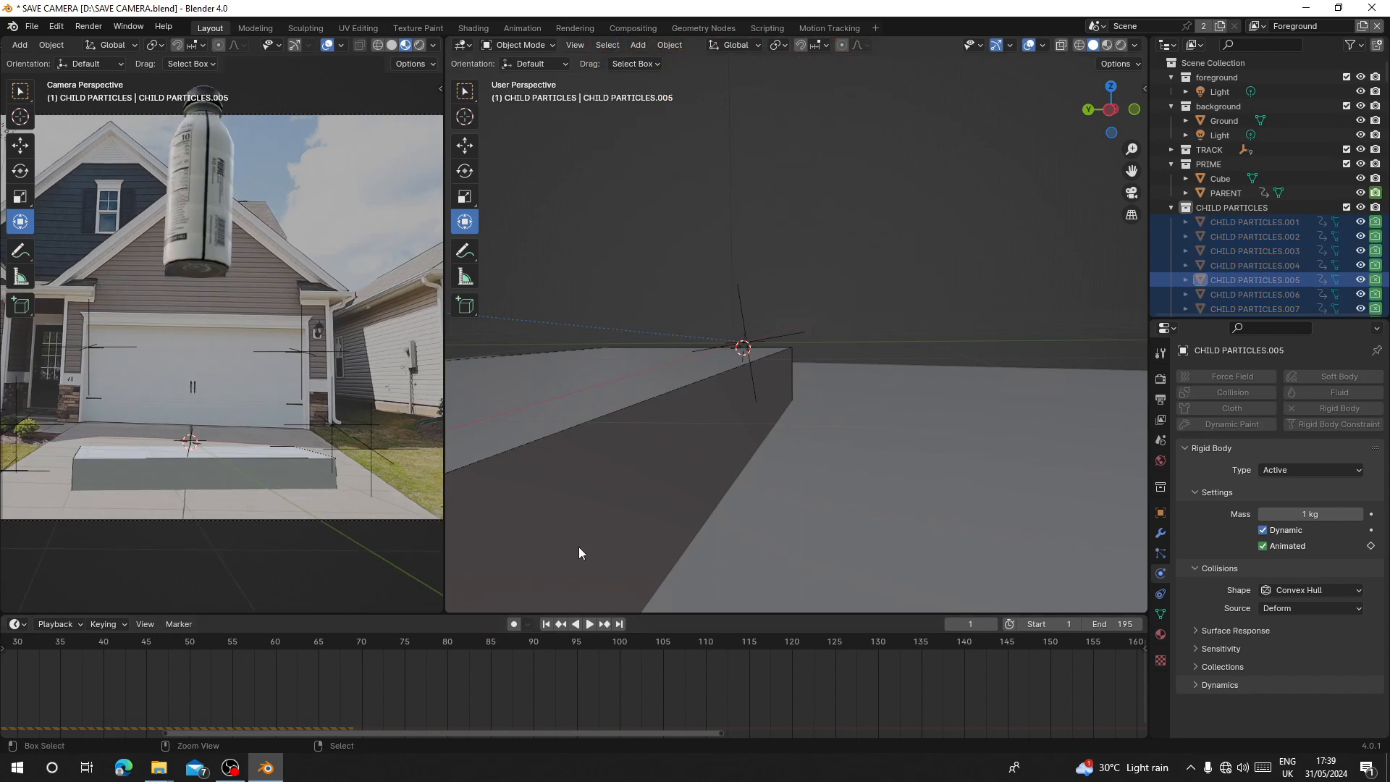
{"action": "key", "text": "ctrl+s"}
Step: Play the animation from the start several times and watch how all the miniatures fall onto the Cube and Ground
{"action": "scroll", "coordinate": [641, 424], "scroll_direction": "down", "scroll_amount": 3}
{"action": "scroll", "coordinate": [236, 280], "scroll_direction": "down", "scroll_amount": 2}
{"action": "scroll", "coordinate": [185, 194], "scroll_direction": "up", "scroll_amount": 3}
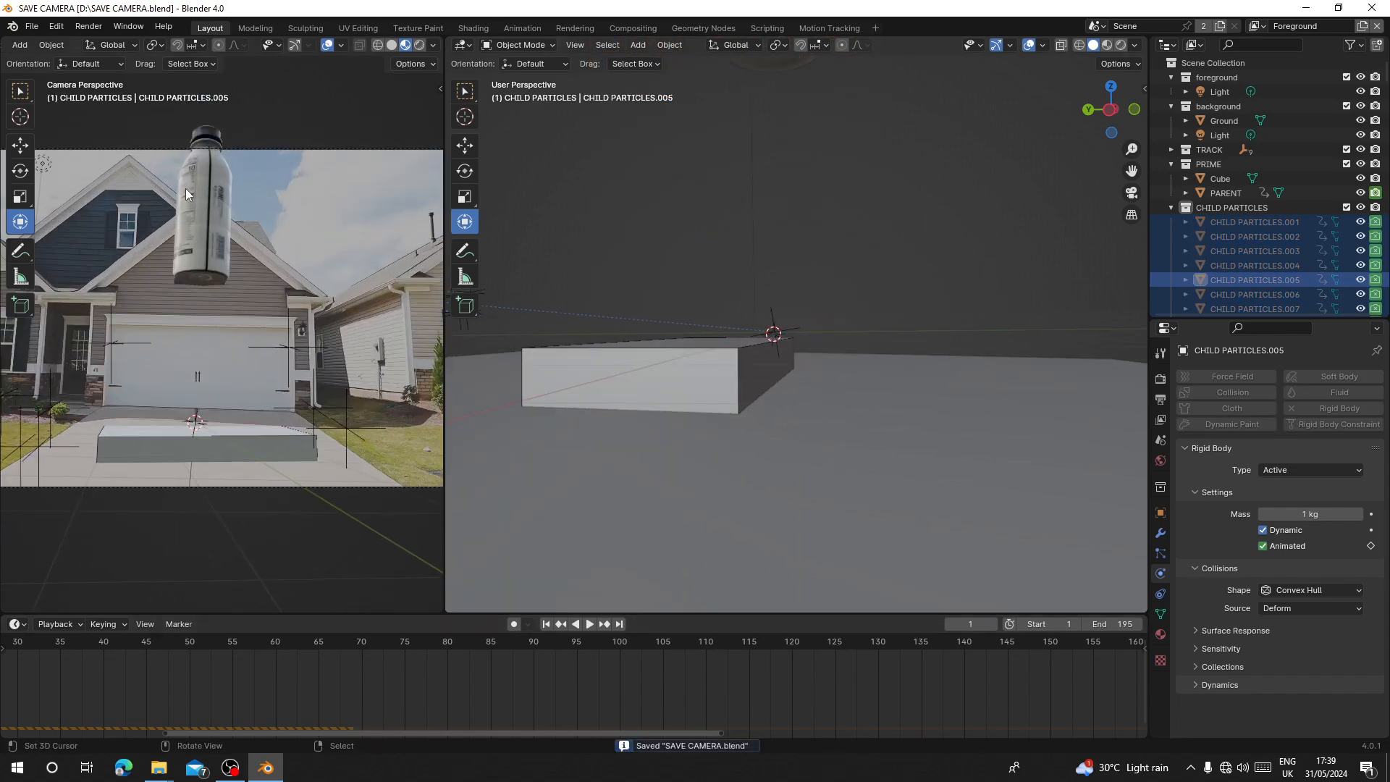
{"action": "key", "text": "space"}
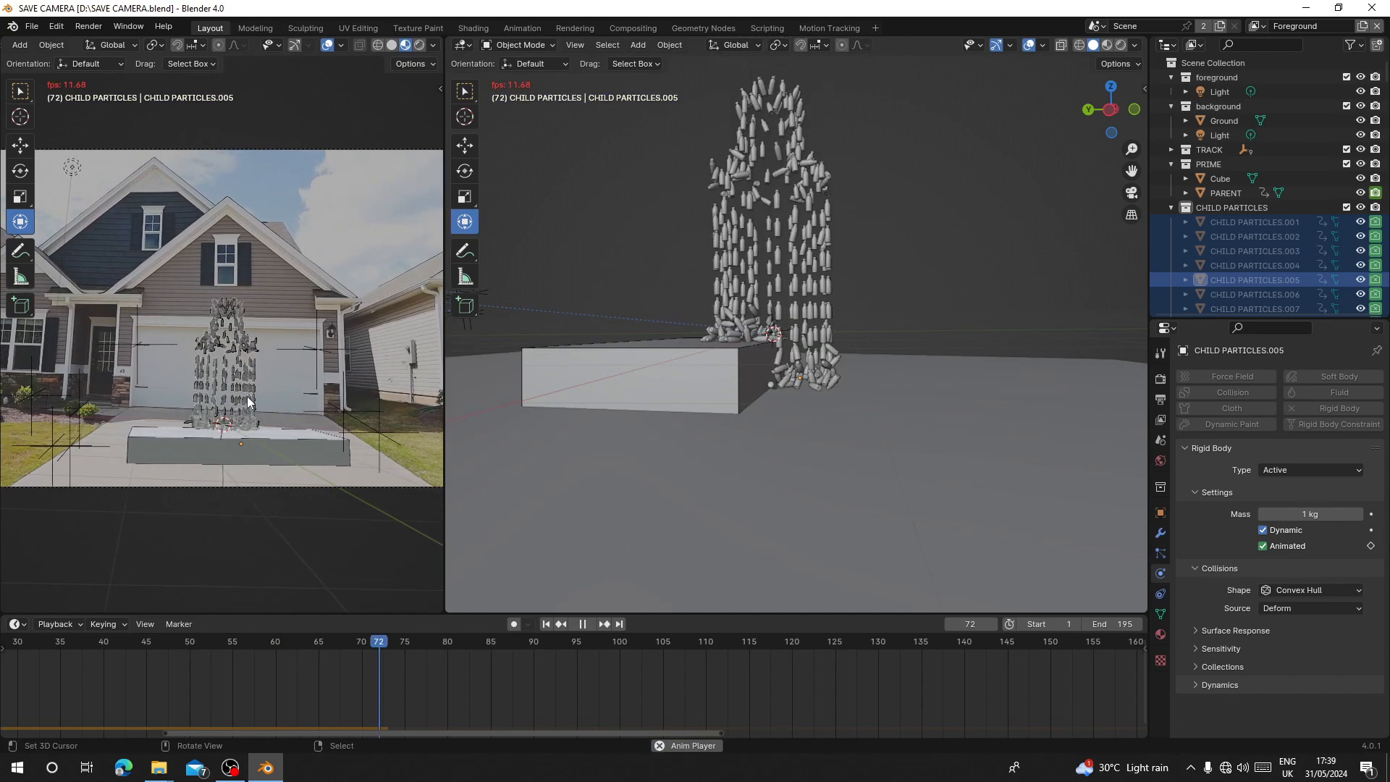
{"action": "left_click", "coordinate": [547, 624]}
{"action": "scroll", "coordinate": [309, 468], "scroll_direction": "up", "scroll_amount": 2}
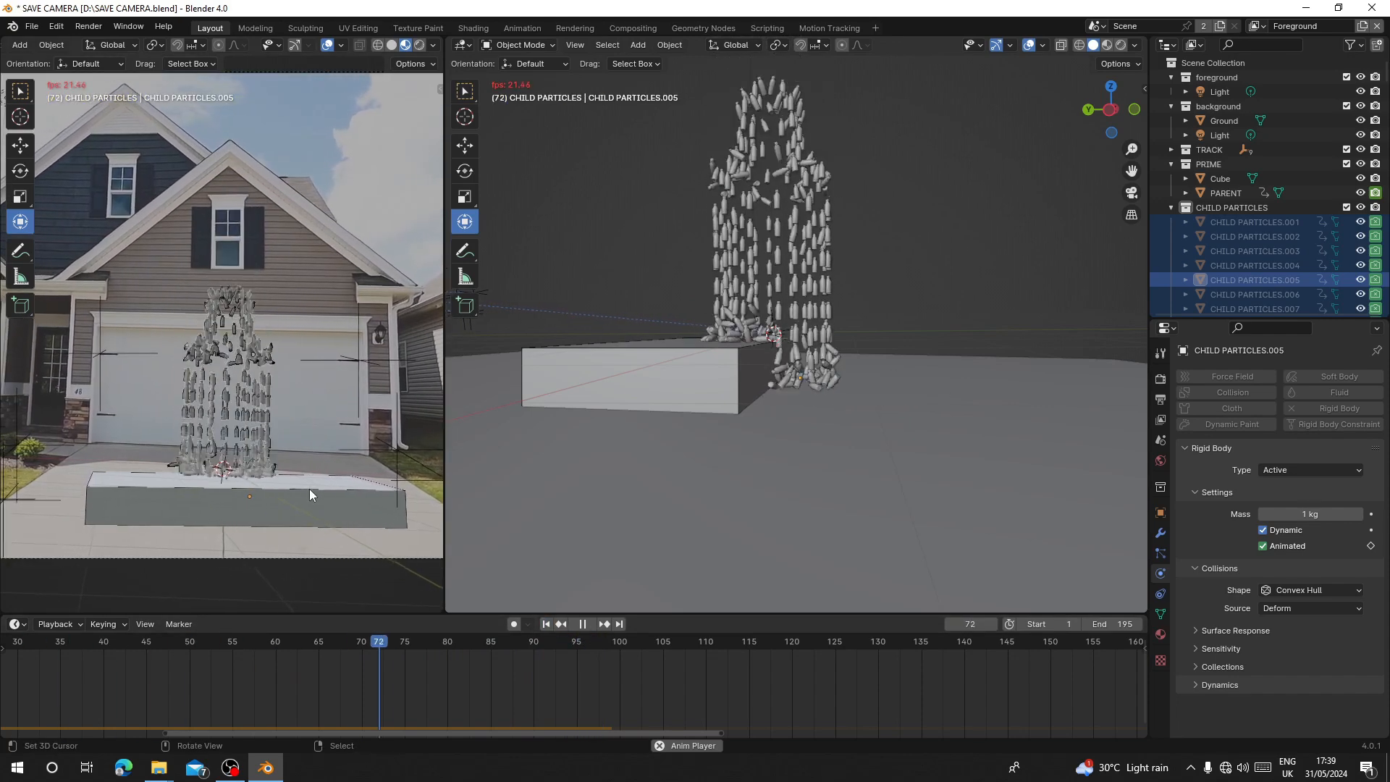
{"action": "left_click", "coordinate": [549, 624]}
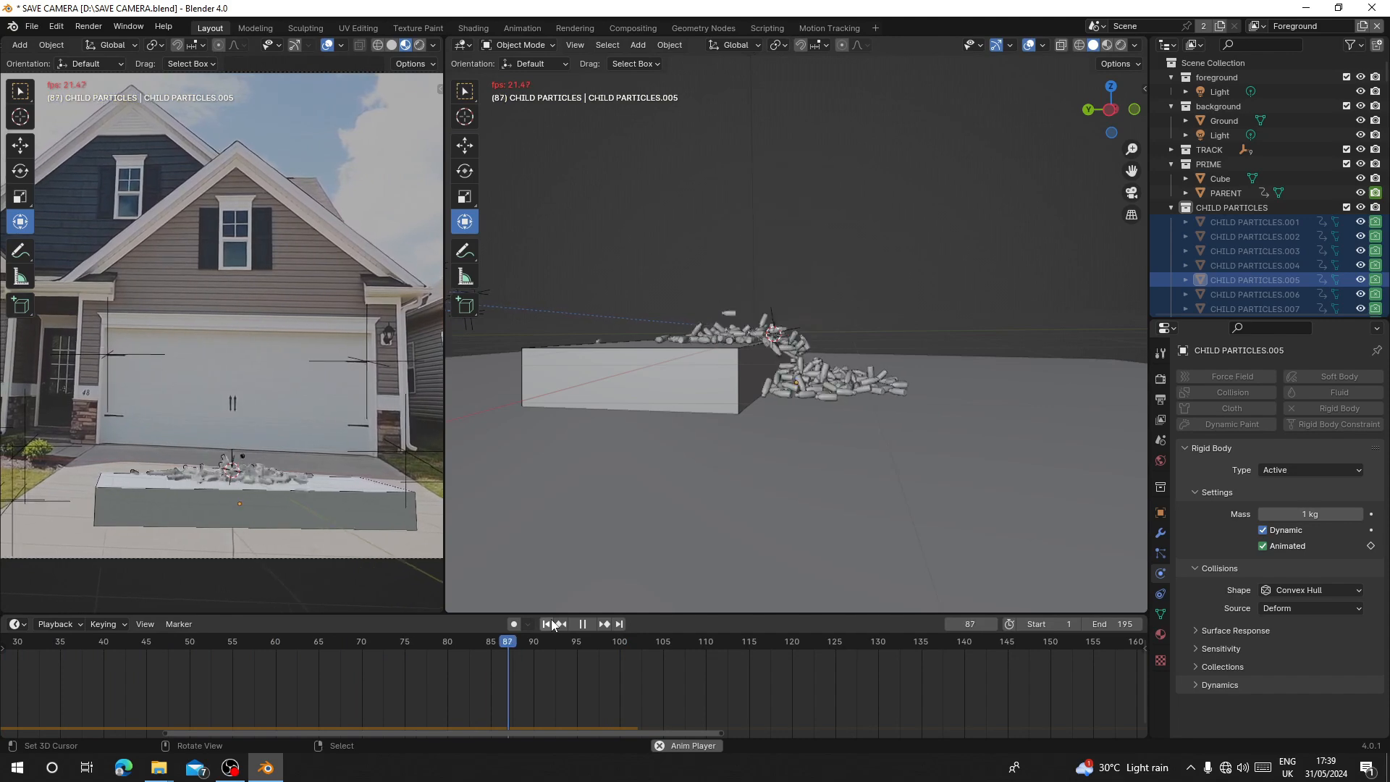
{"action": "key", "text": "space"}
Step: Select the PARENT bottle and compare frames 60 and 61 to check the swap from the large bottle to the miniatures
{"action": "left_click_drag", "start_coordinate": [519, 670], "coordinate": [181, 672]}
{"action": "left_click", "coordinate": [761, 243]}
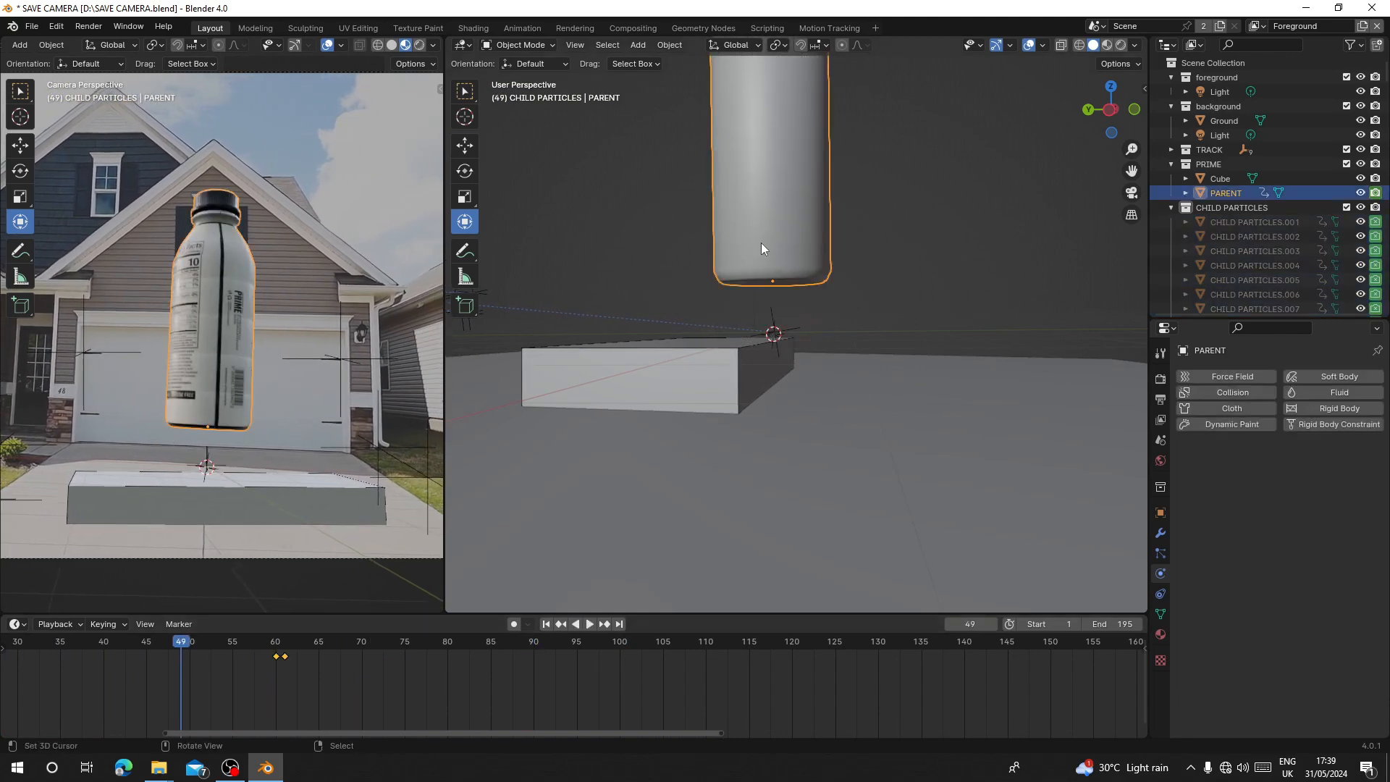
{"action": "key", "text": "space"}
{"action": "left_click", "coordinate": [273, 673]}
{"action": "key", "text": "Right"}
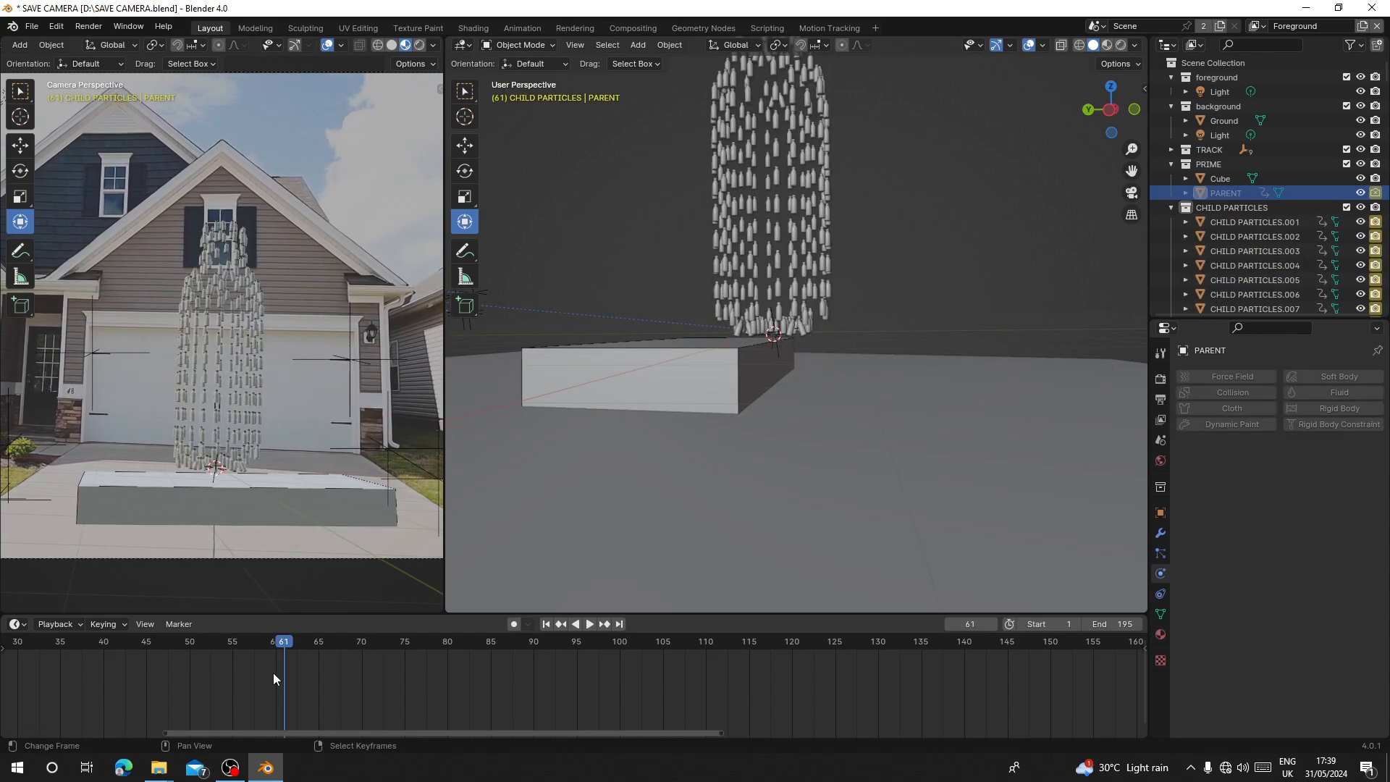
{"action": "key", "text": "Left"}
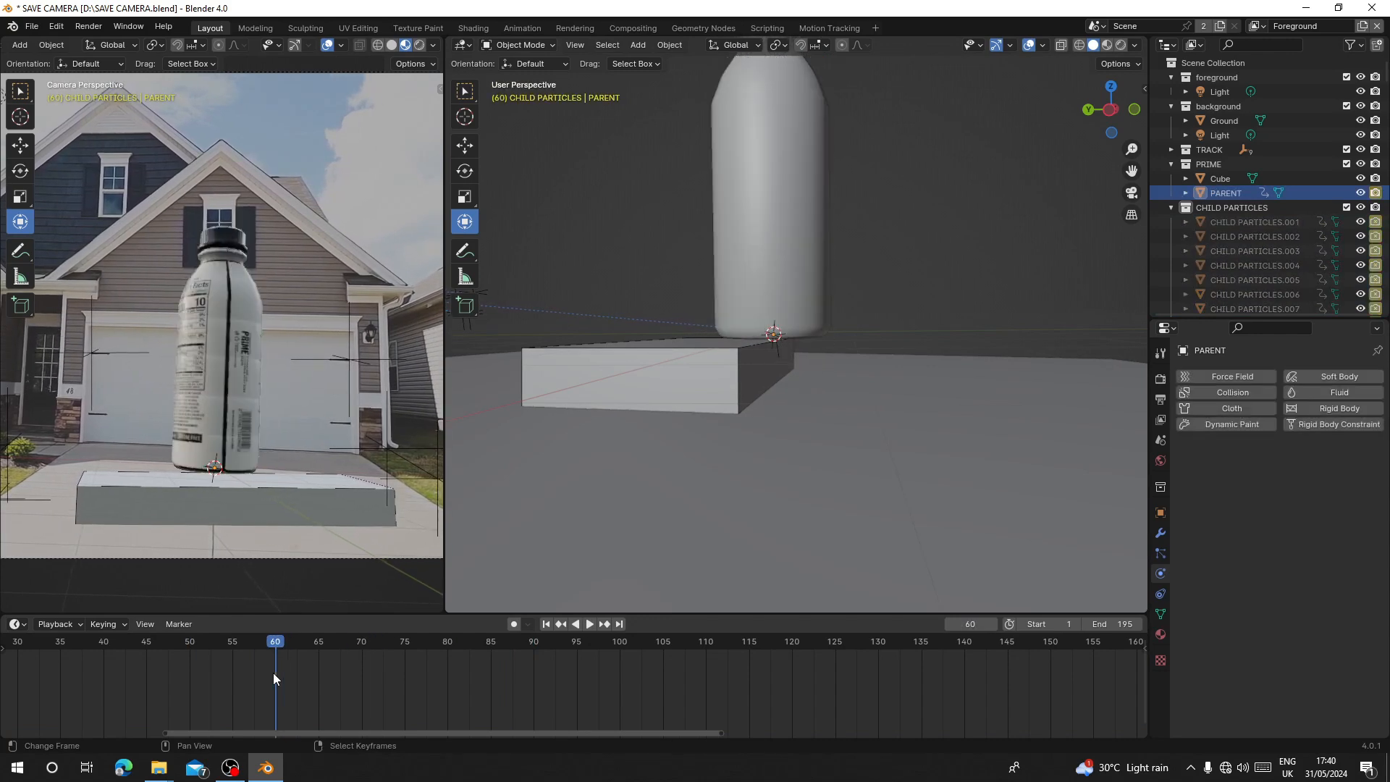
{"action": "key", "text": "Right"}
{"action": "key", "text": "Left"}
{"action": "key", "text": "Right"}
{"action": "key", "text": "Left"}
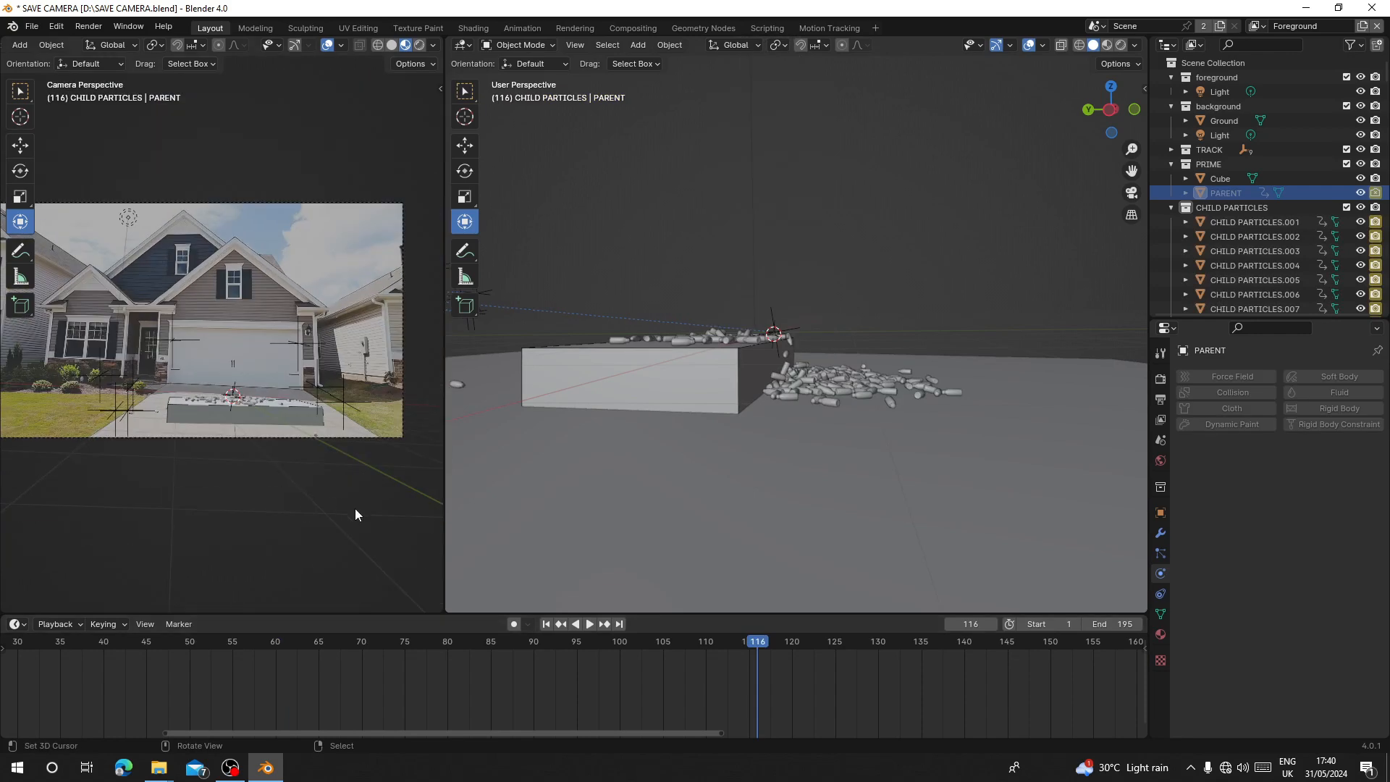
Step: Replay the whole animation from the first frame and examine how the miniatures collapse and scatter over the surfaces
{"action": "left_click", "coordinate": [549, 624]}
{"action": "key", "text": "space"}
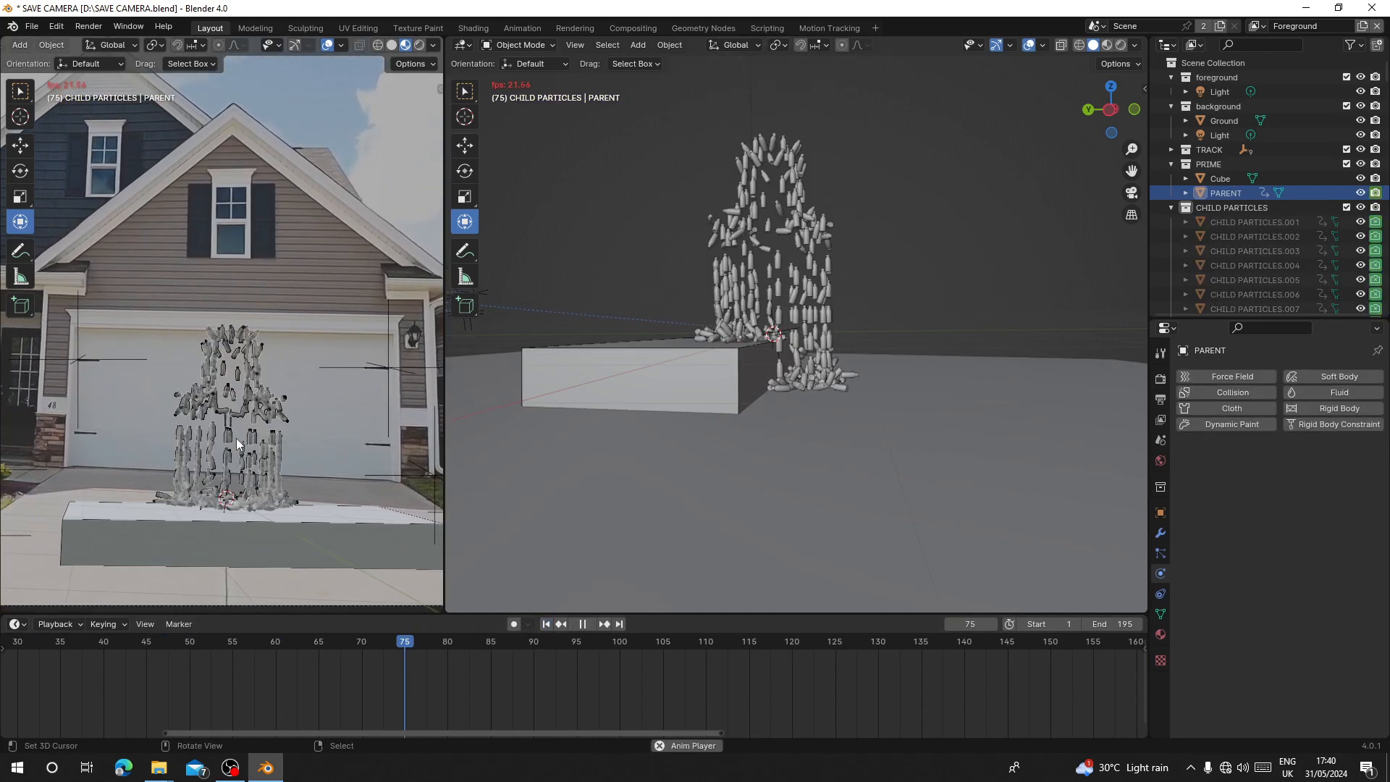
{"action": "key", "text": "Home"}
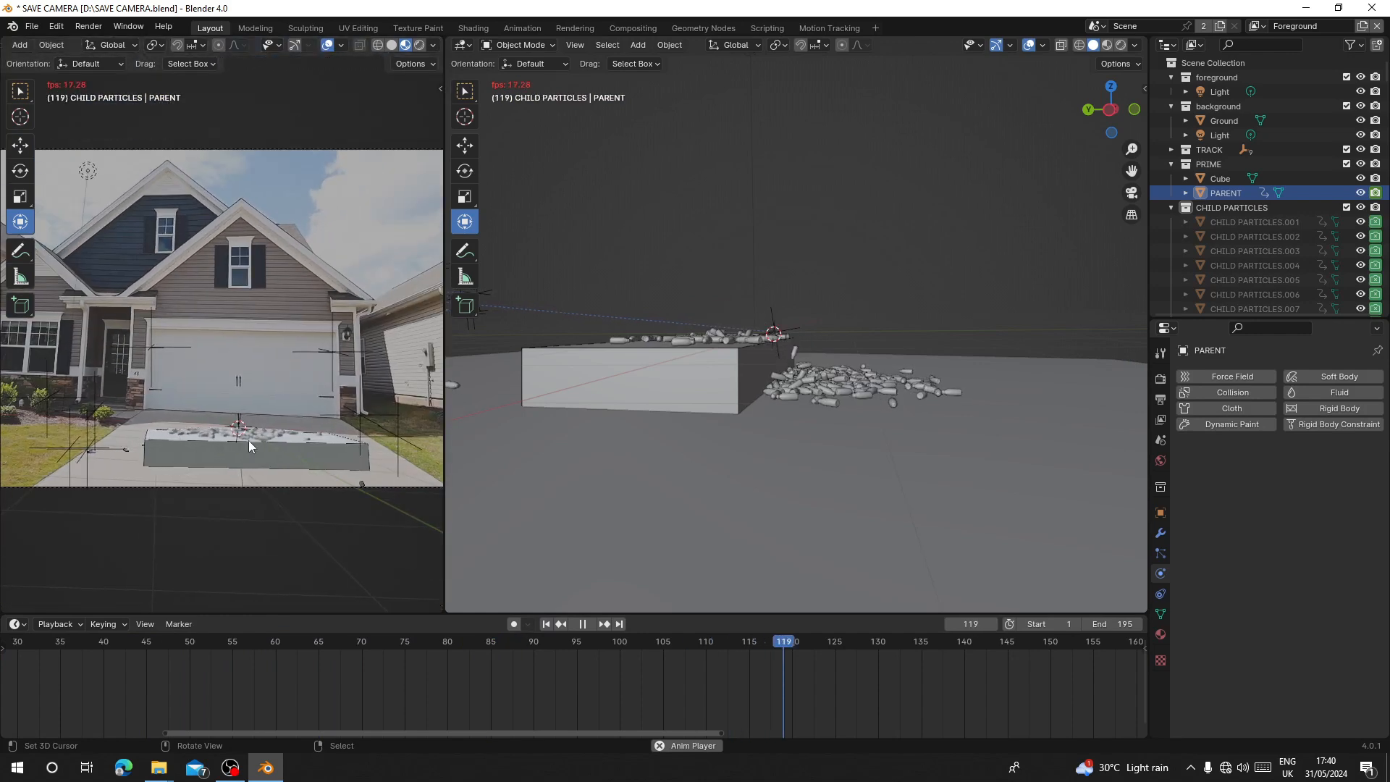
{"action": "key", "text": "space"}
{"action": "middle_click_drag", "start_coordinate": [884, 297], "coordinate": [789, 328]}
{"action": "scroll", "coordinate": [789, 329], "scroll_direction": "up", "scroll_amount": 2}
Step: Play the product anim.blend scene to review the textured bottle carried by the drone and its scattered miniatures
{"action": "key", "text": "space"}
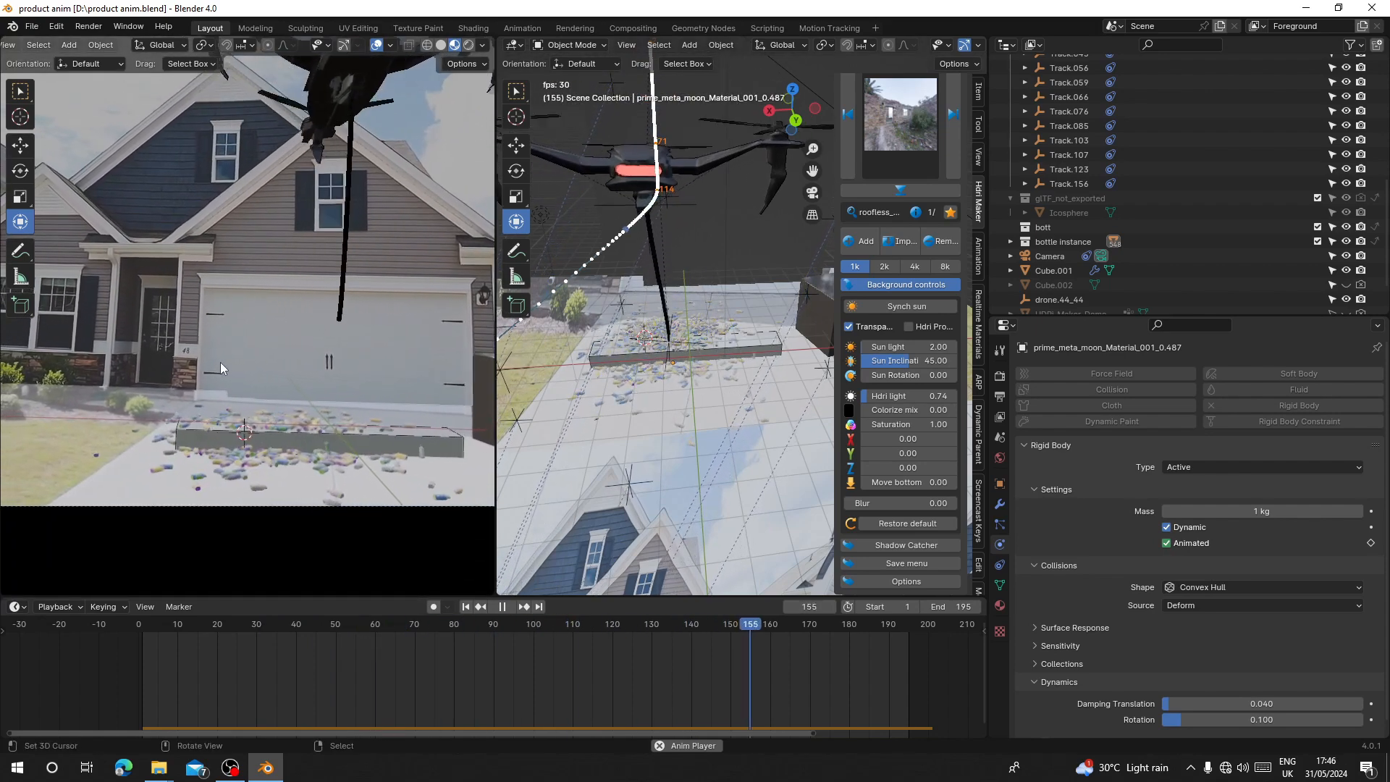
{"action": "key", "text": "space"}
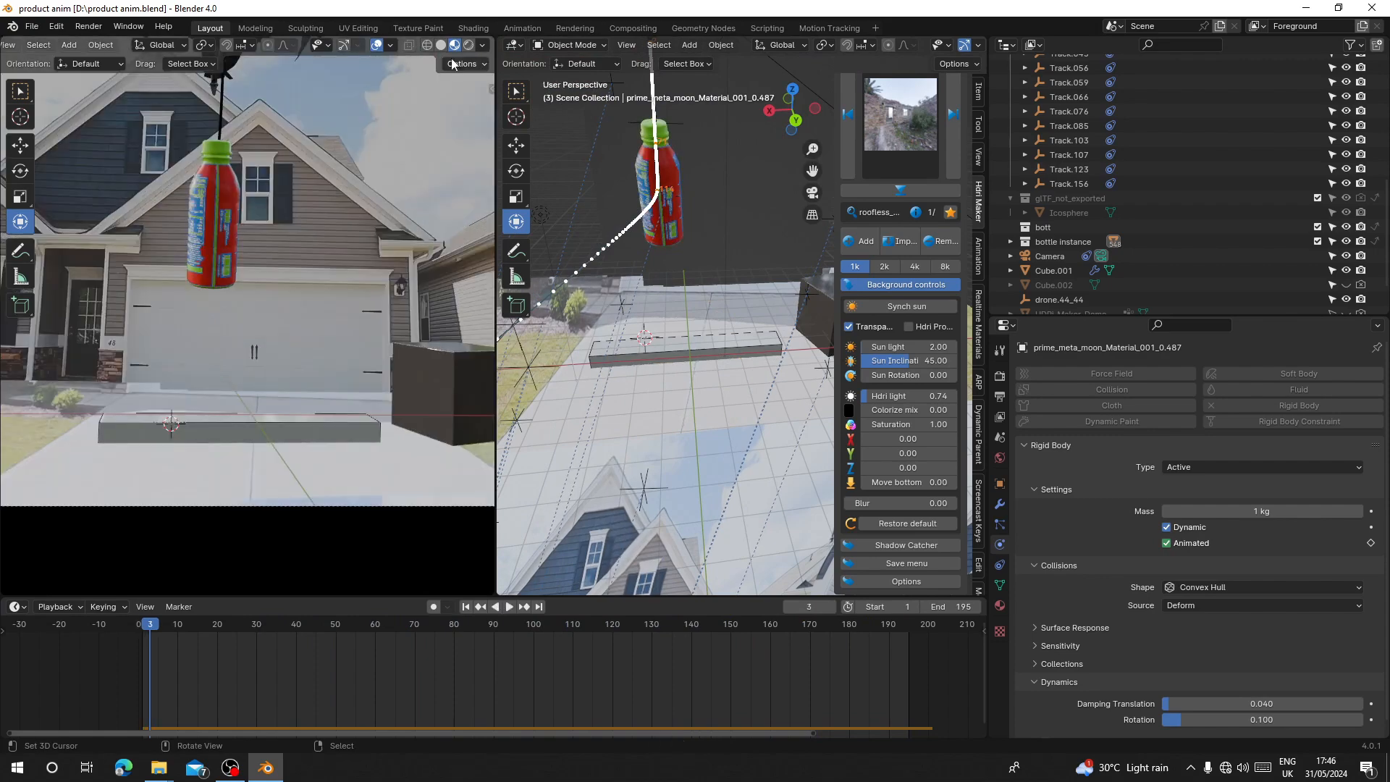
{"action": "key", "text": "space"}
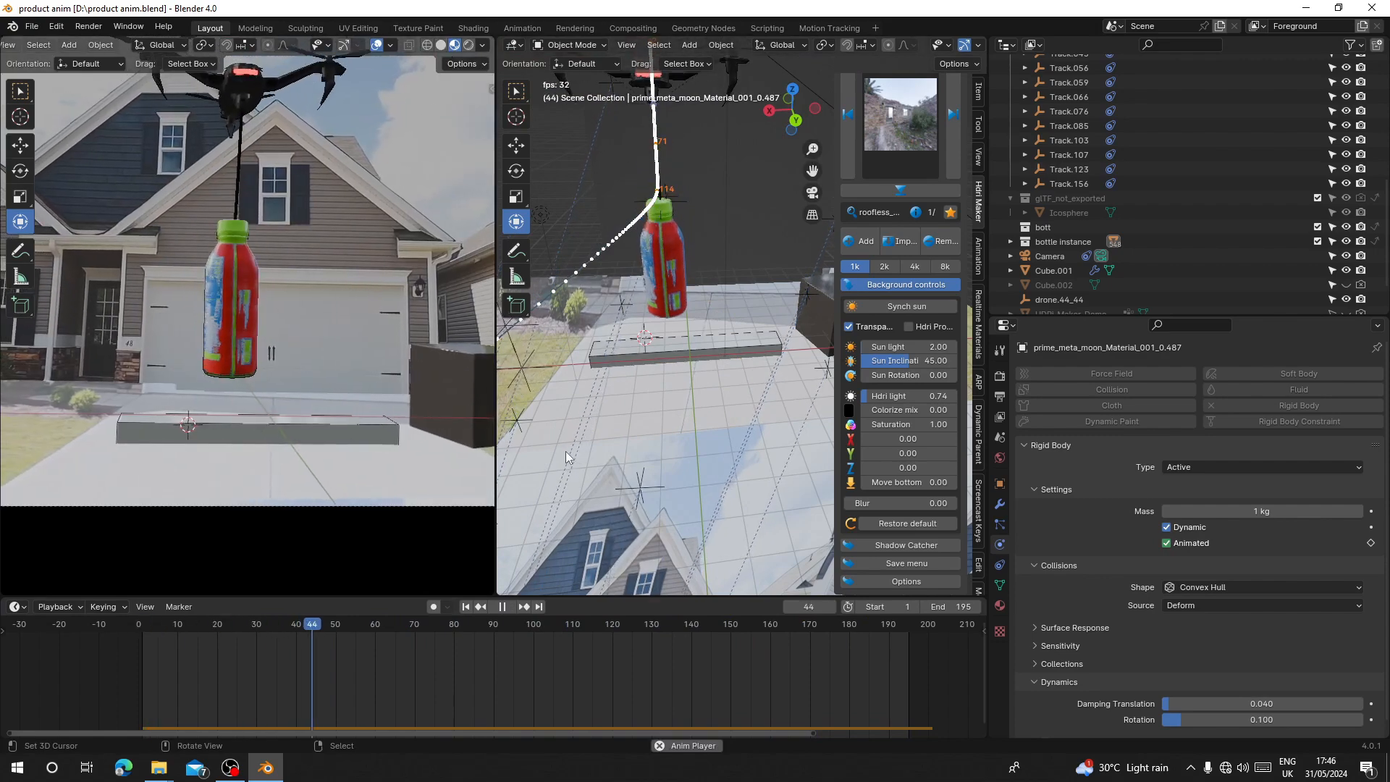